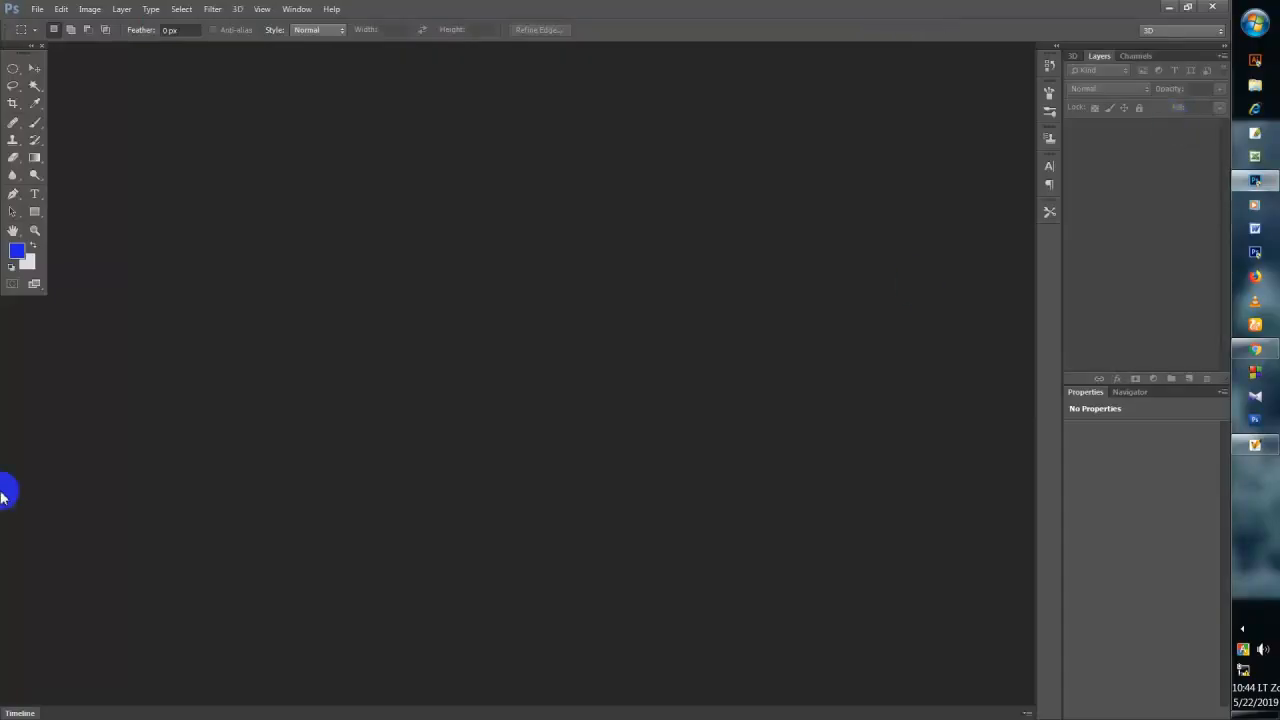
# - Create a 4.05 × 3.25 inch, 300 pixels/inch CMYK document with a white background and dock its window
pyautogui.click(37, 9)
pyautogui.click(48, 29)
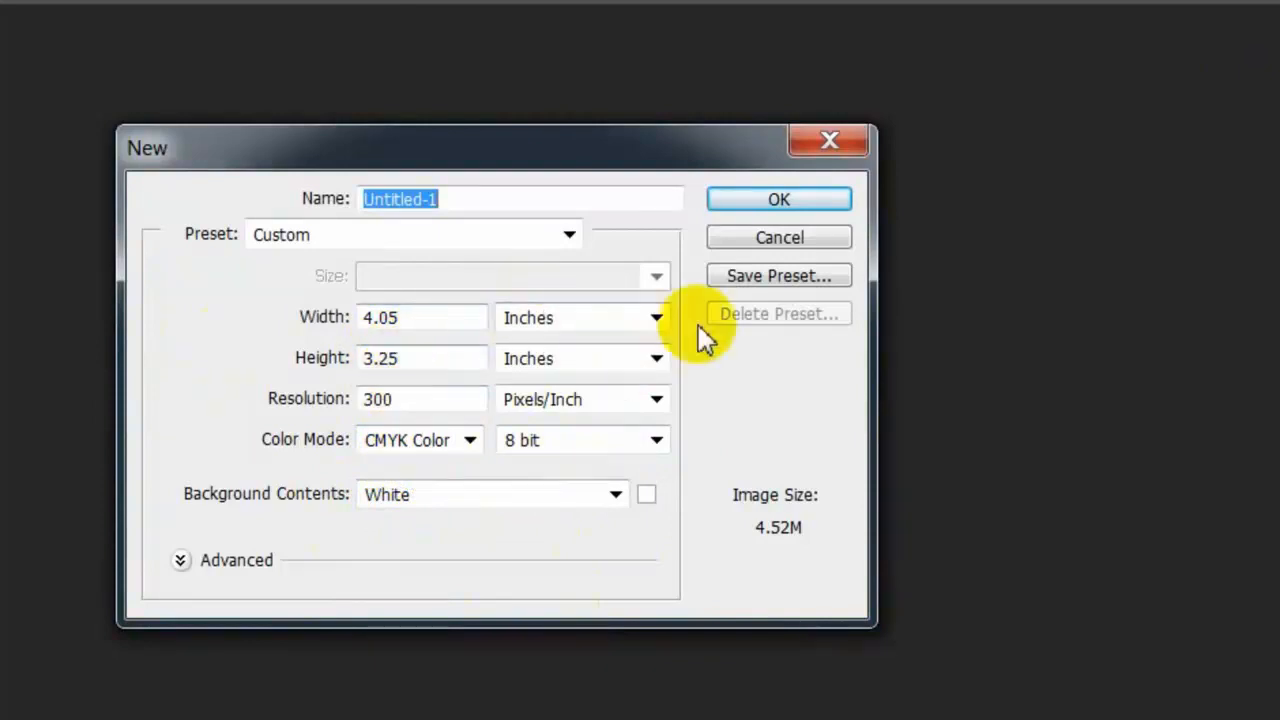
pyautogui.click(800, 203)
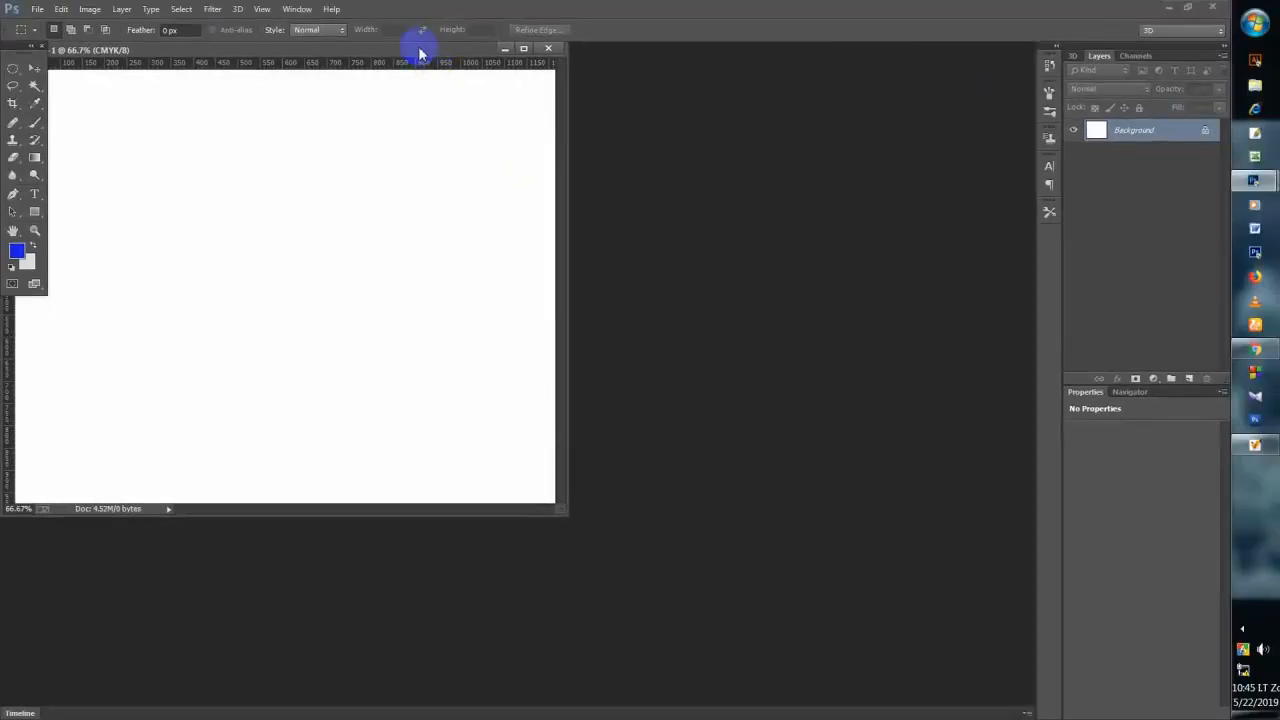
pyautogui.moveTo(420, 53); pyautogui.dragTo(580, 50)
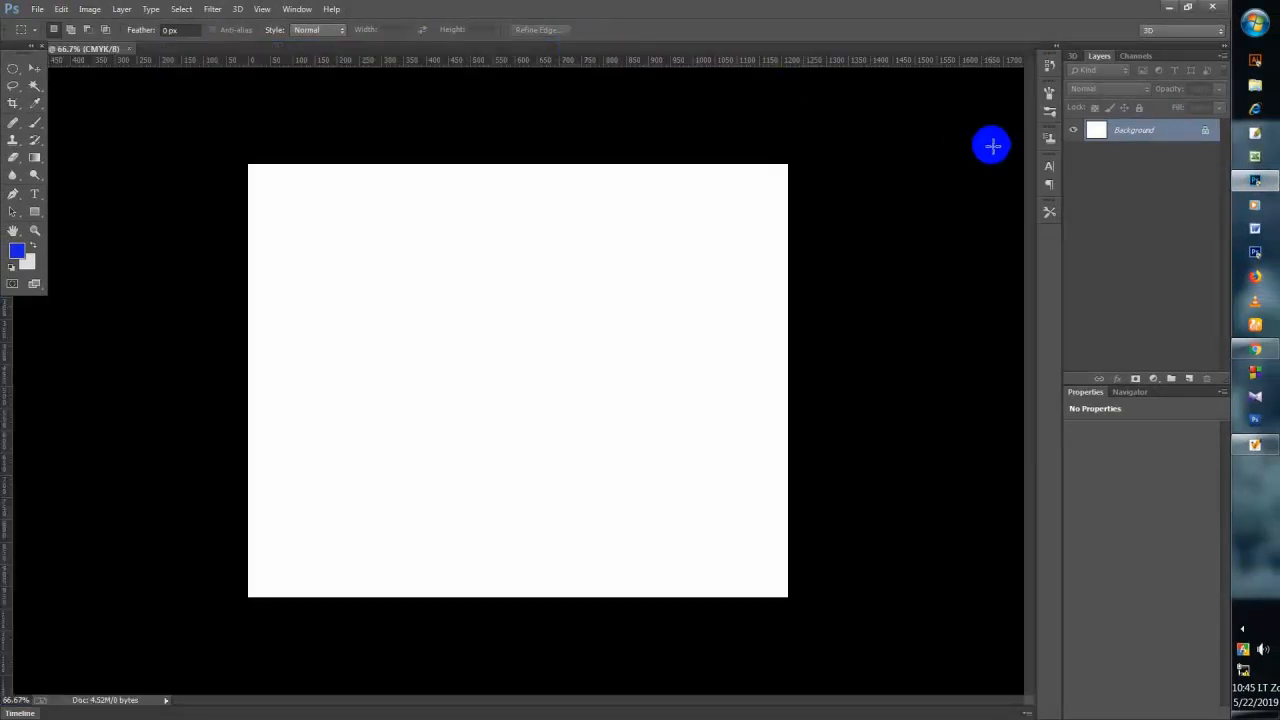
# - Draw a blue-filled rectangle shape of about 1215 × 976 px covering the whole canvas
pyautogui.hotkey('ctrl', '+')
pyautogui.hotkey('ctrl', '+')
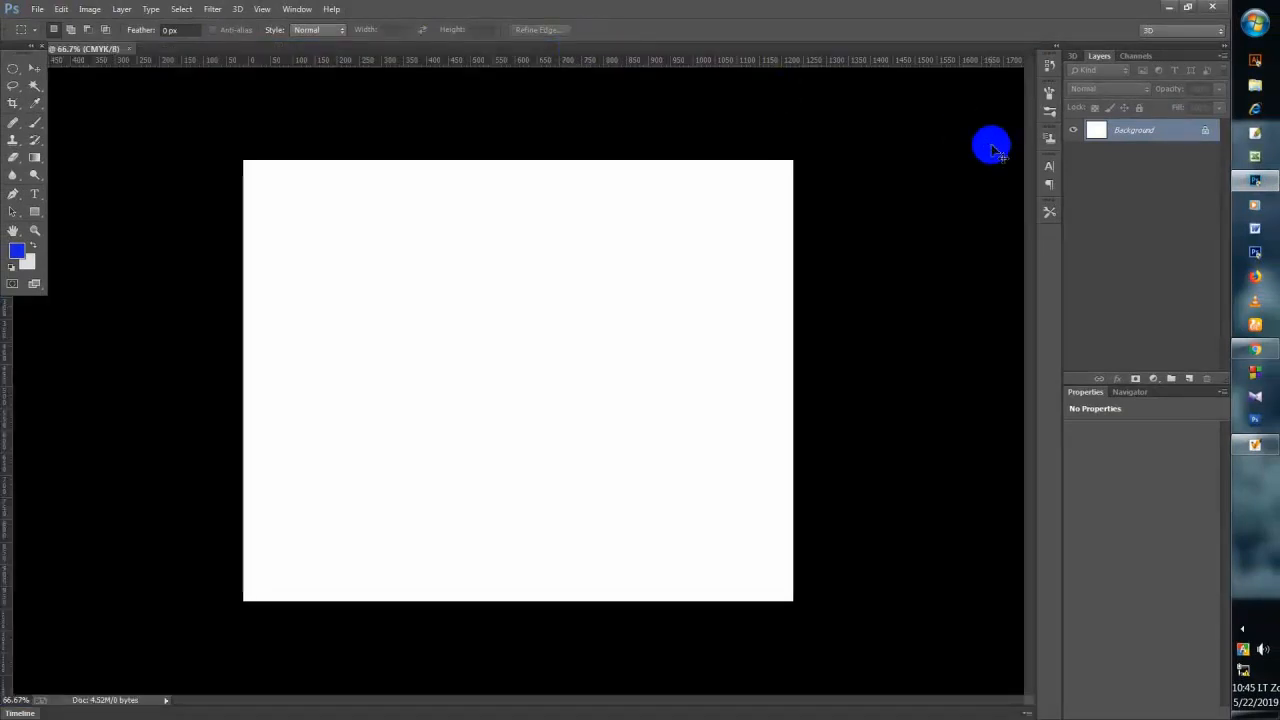
pyautogui.hotkey('ctrl', '-')
pyautogui.hotkey('ctrl', '-')
pyautogui.press('u')
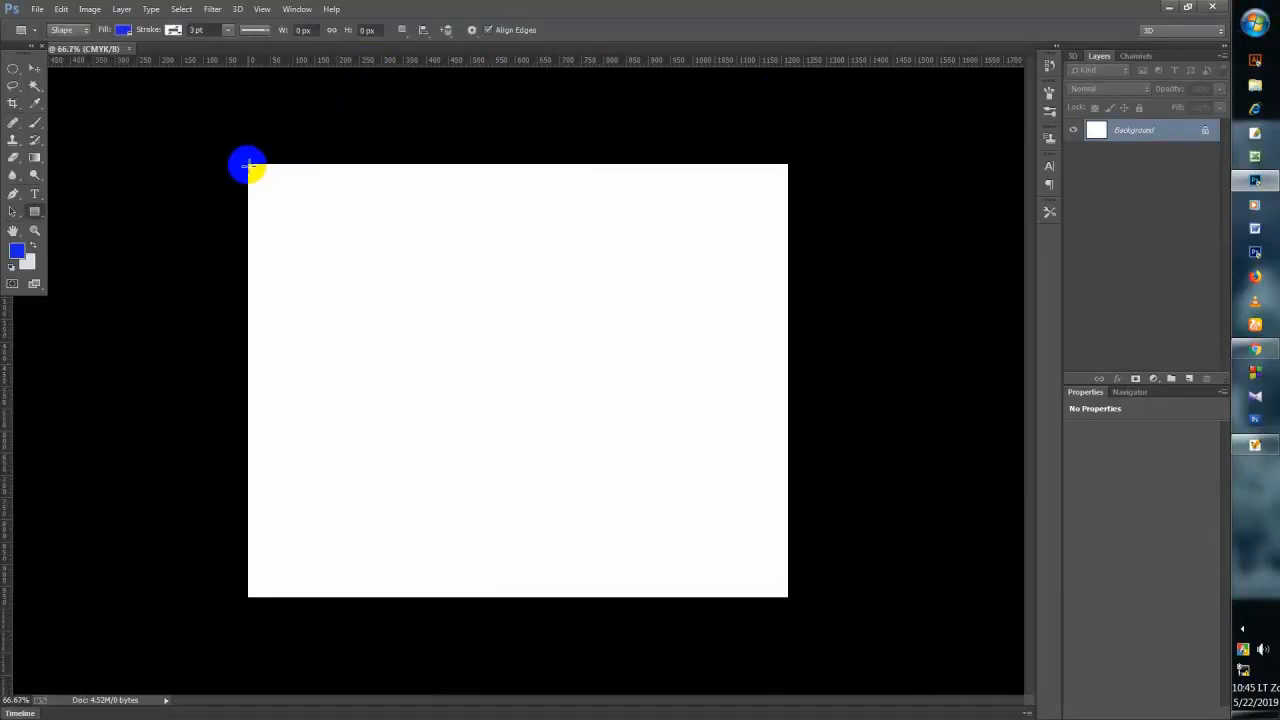
pyautogui.moveTo(248, 166); pyautogui.dragTo(789, 596)
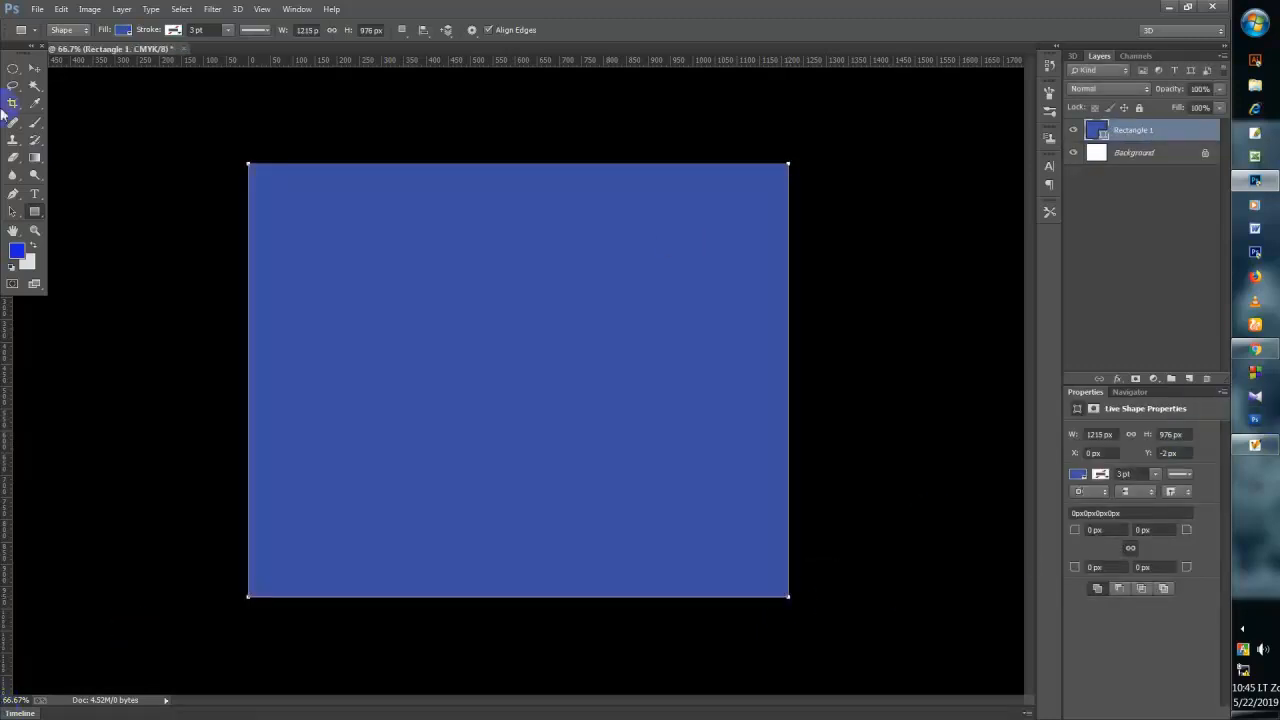
# - Set the foreground colour to the orange-yellow ffbb04
pyautogui.click(18, 252)
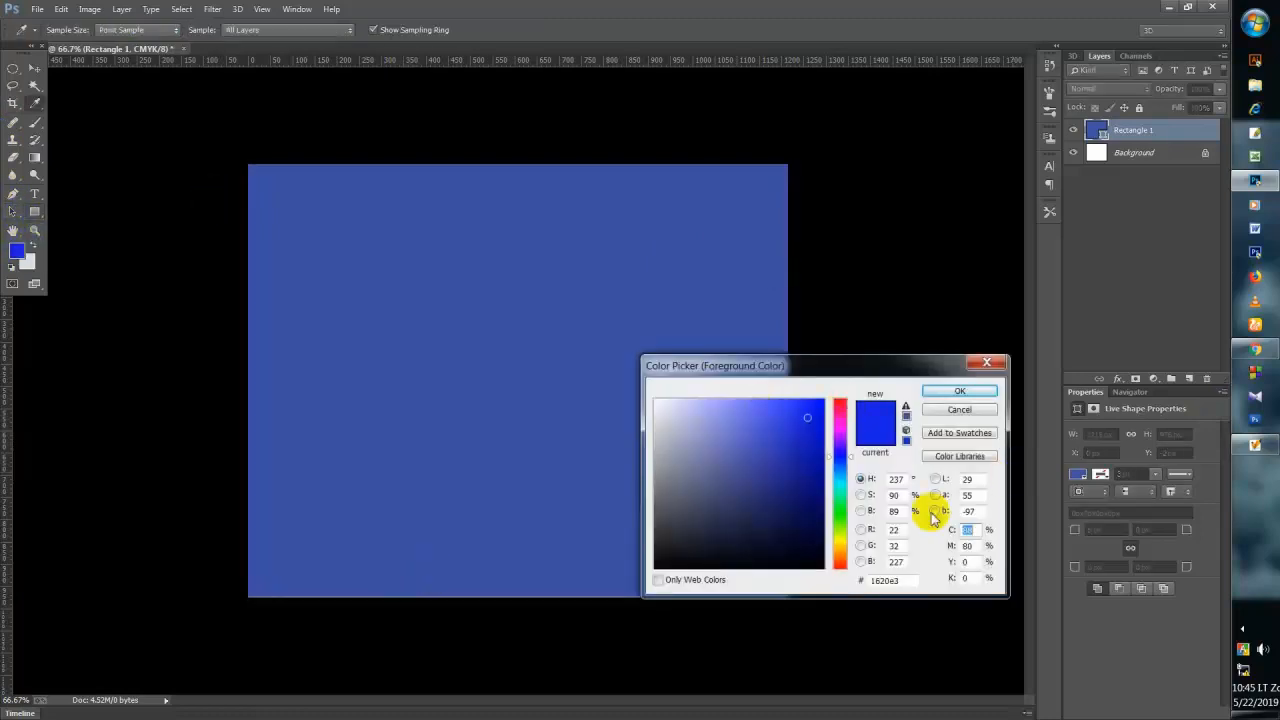
pyautogui.moveTo(838, 546)
pyautogui.mouseDown()
pyautogui.moveTo(832, 524)
pyautogui.moveTo(840, 546)
pyautogui.mouseUp()
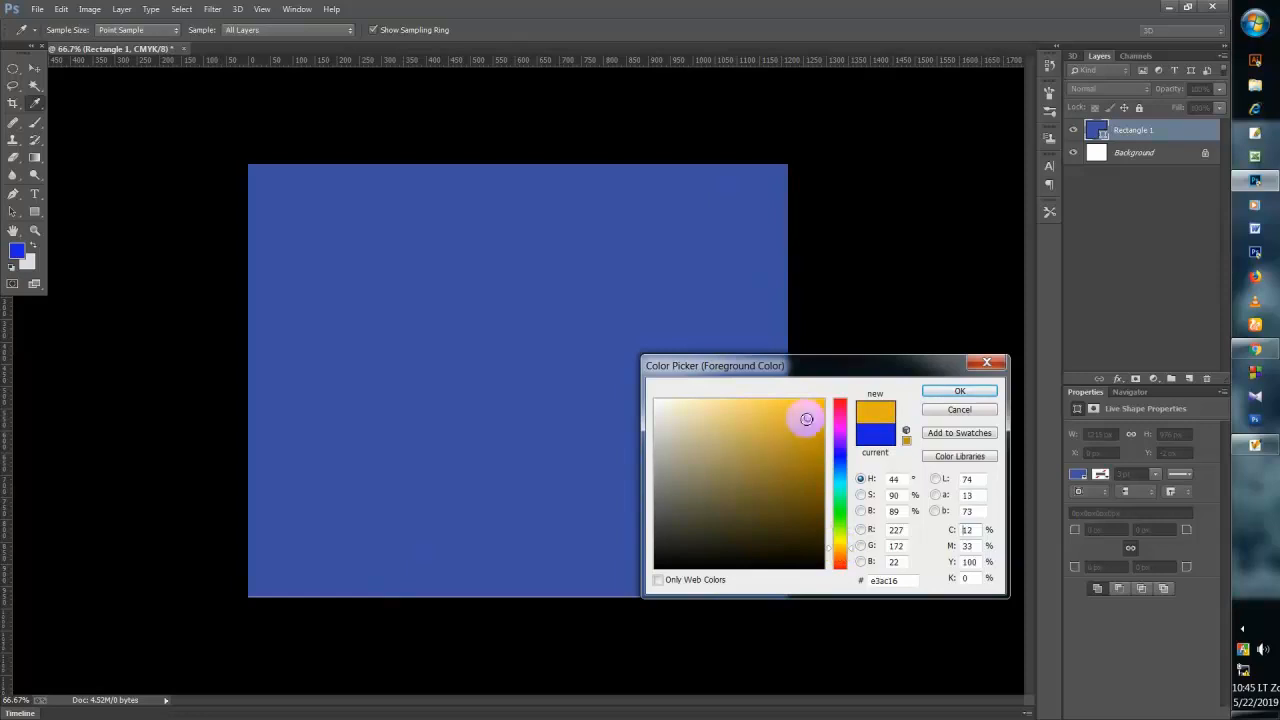
pyautogui.moveTo(806, 417); pyautogui.dragTo(822, 398)
pyautogui.click(945, 391)
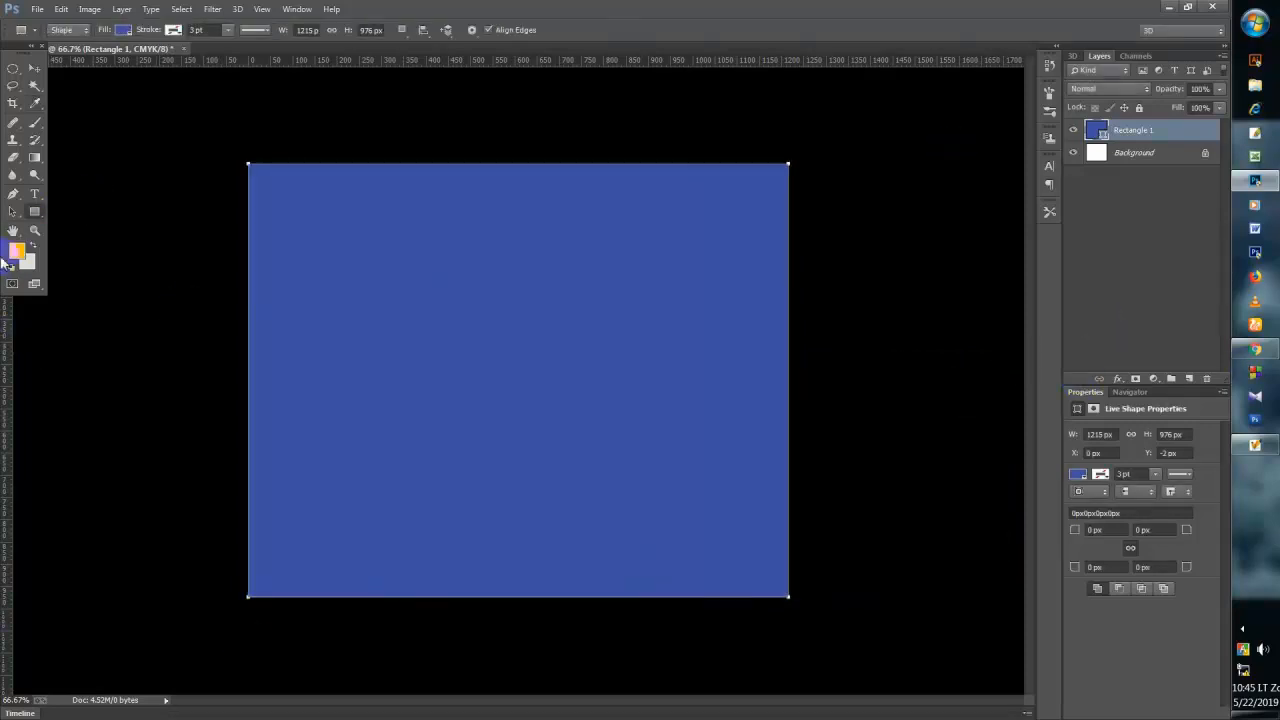
# - Add a new layer above the rectangle and fill it with a horizontal yellow-to-white gradient
pyautogui.click(37, 163)
pyautogui.click(186, 208)
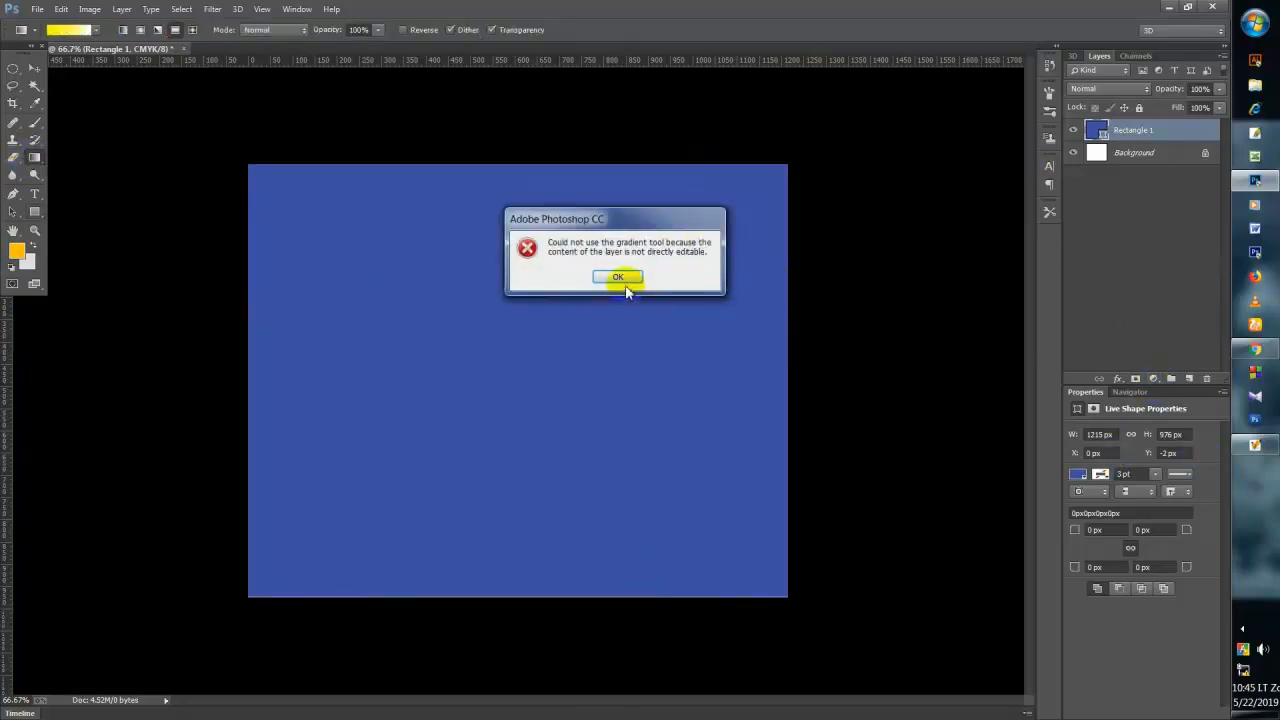
pyautogui.press('Return')
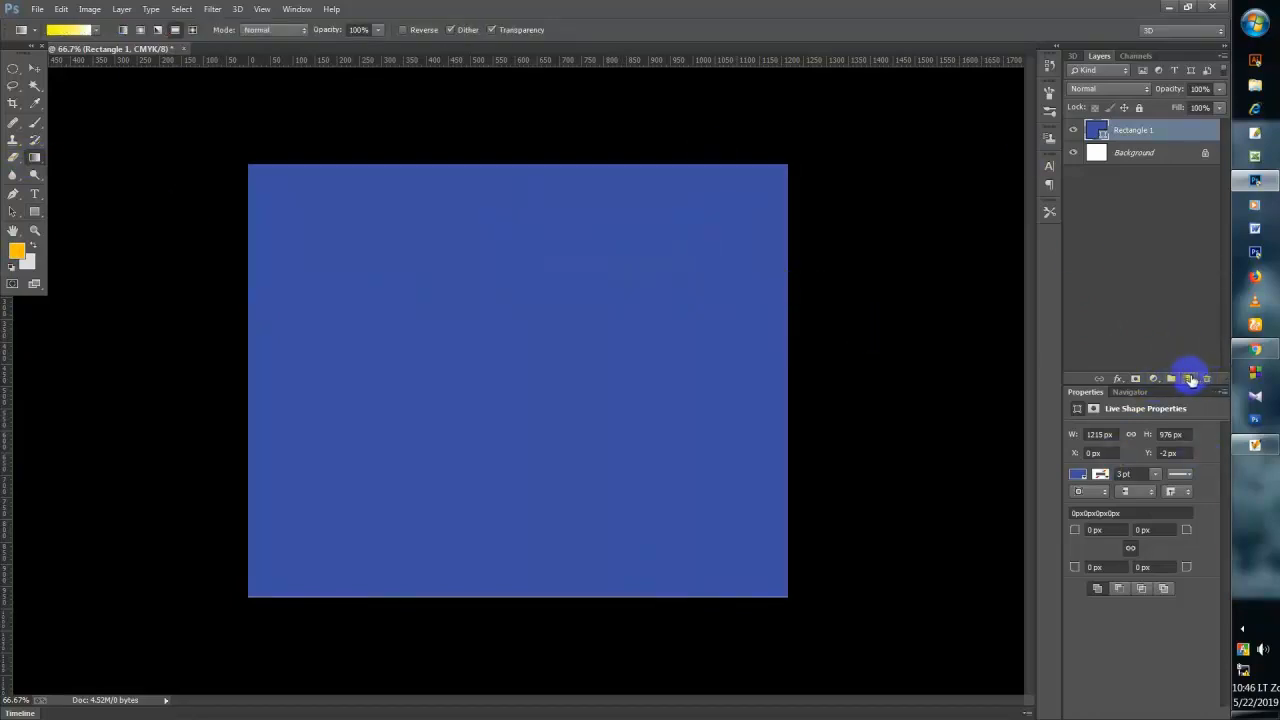
pyautogui.click(1187, 378)
pyautogui.moveTo(102, 430); pyautogui.dragTo(1025, 537)
pyautogui.moveTo(731, 417); pyautogui.dragTo(223, 403)
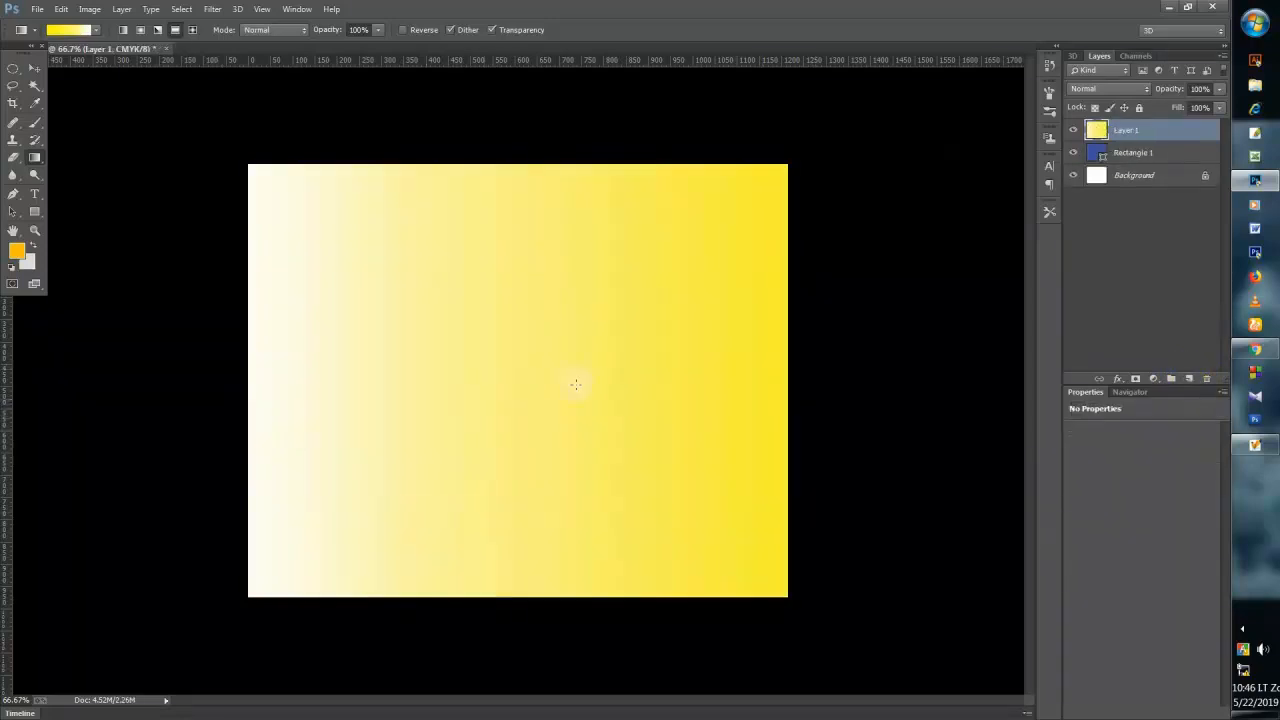
# - Redraw the layer's fill as a radial yellow-to-white gradient with its yellow centre at the canvas's right side
pyautogui.click(141, 30)
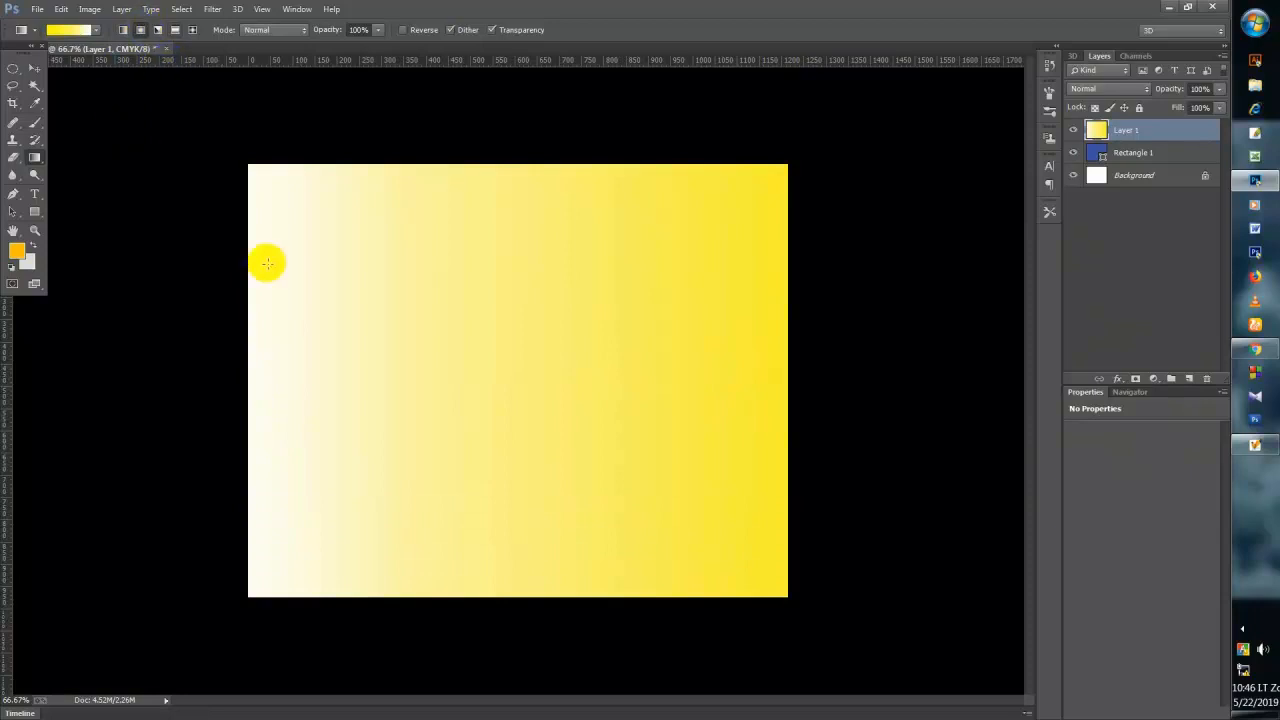
pyautogui.moveTo(251, 328); pyautogui.dragTo(733, 378)
pyautogui.moveTo(493, 384); pyautogui.dragTo(431, 371)
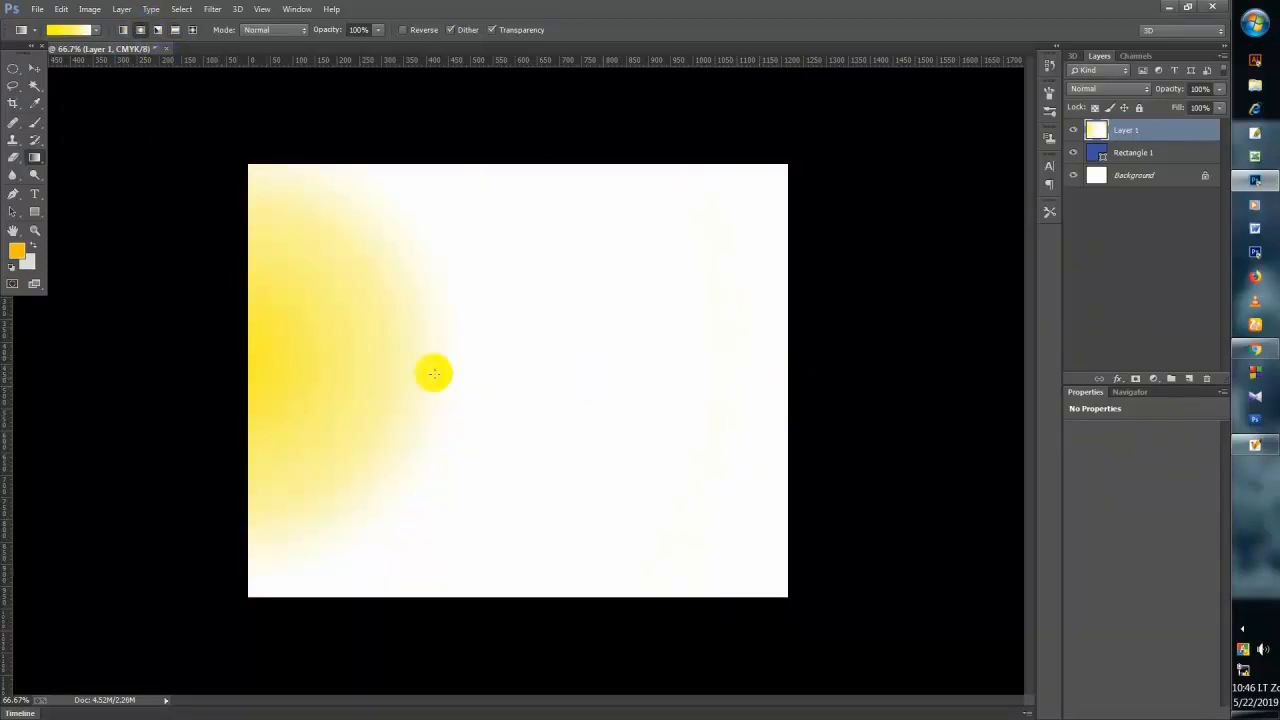
pyautogui.moveTo(223, 337); pyautogui.dragTo(260, 315)
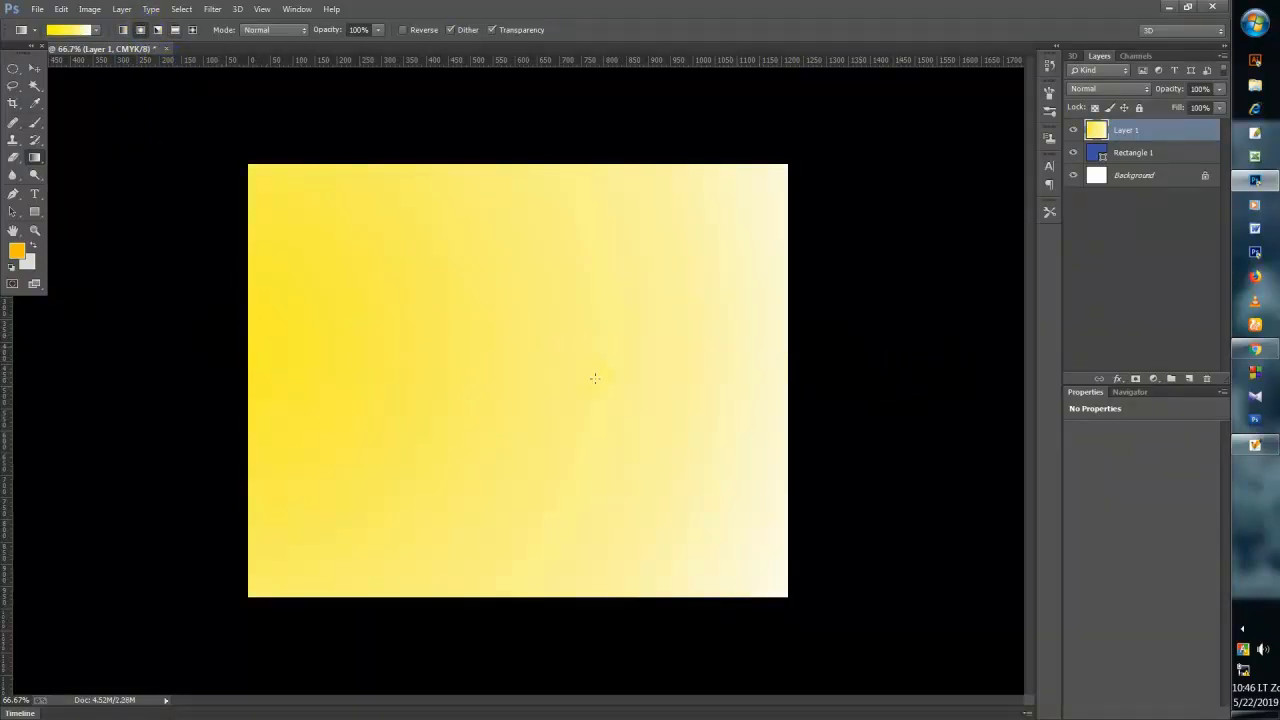
pyautogui.moveTo(871, 349); pyautogui.dragTo(90, 320)
# - Recolour the custom gradient's stops from yellow and white to orange-yellow shades
pyautogui.click(16, 253)
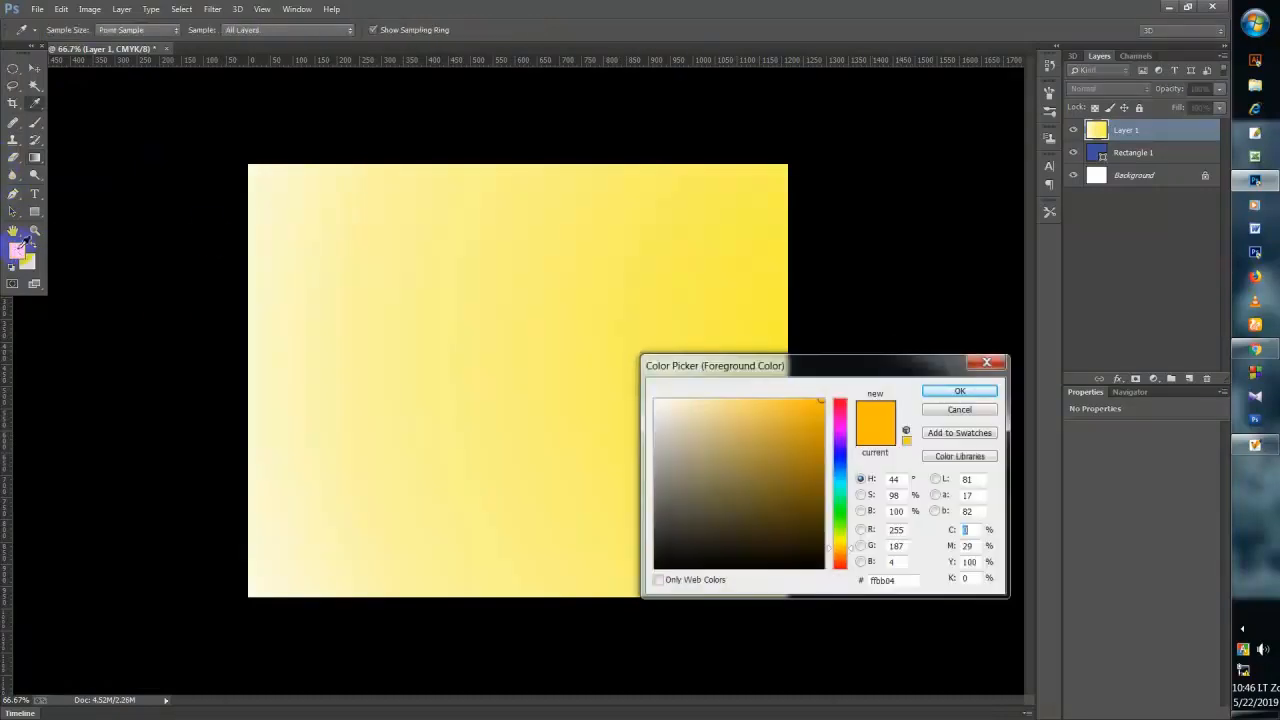
pyautogui.click(980, 363)
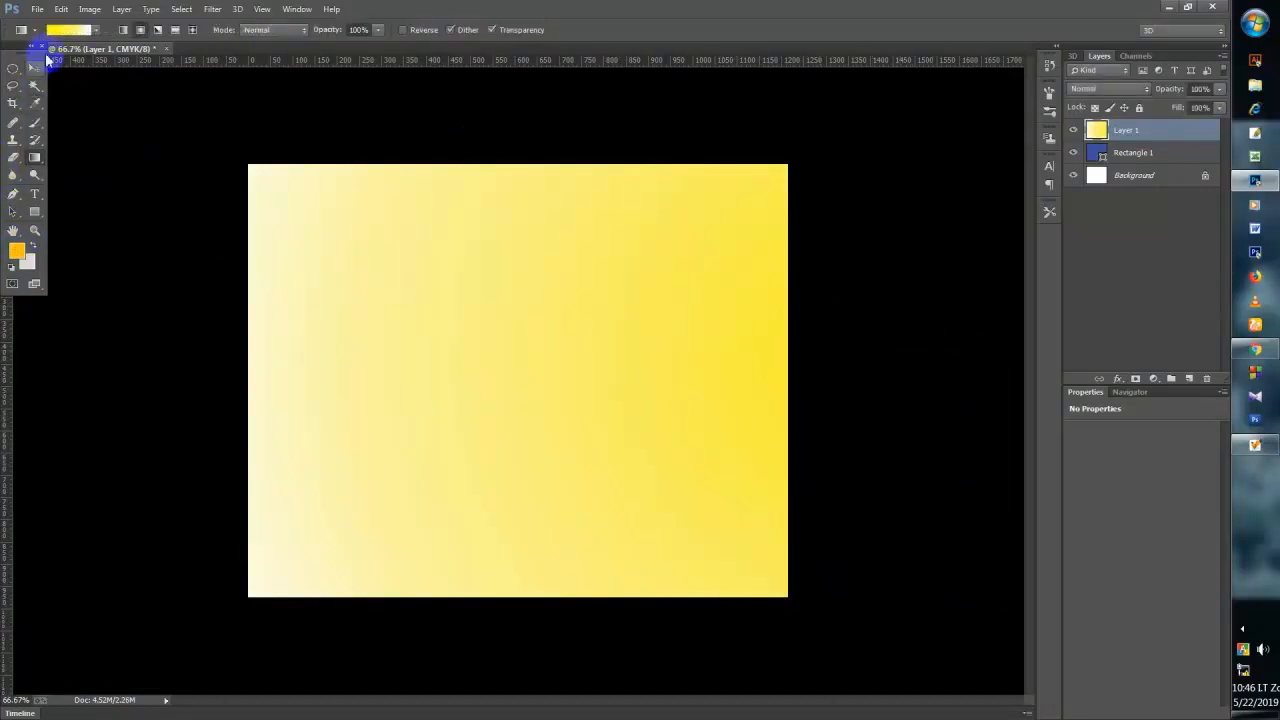
pyautogui.click(62, 32)
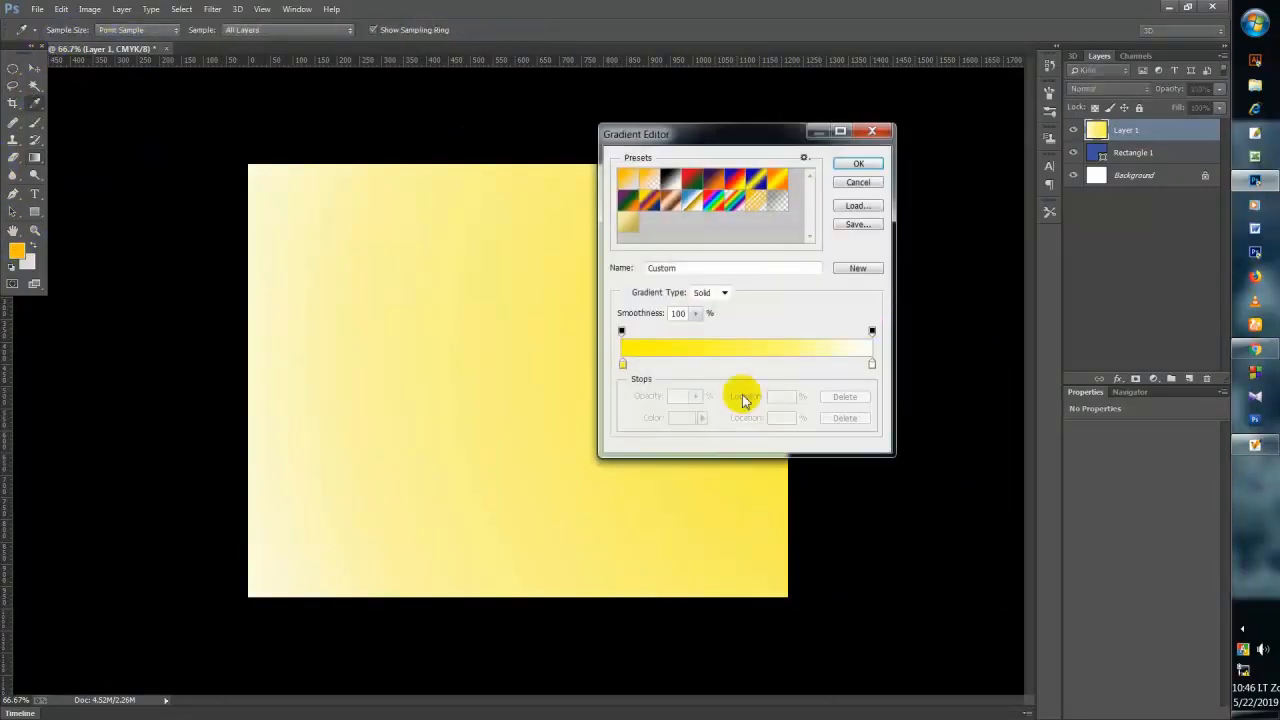
pyautogui.doubleClick(622, 365)
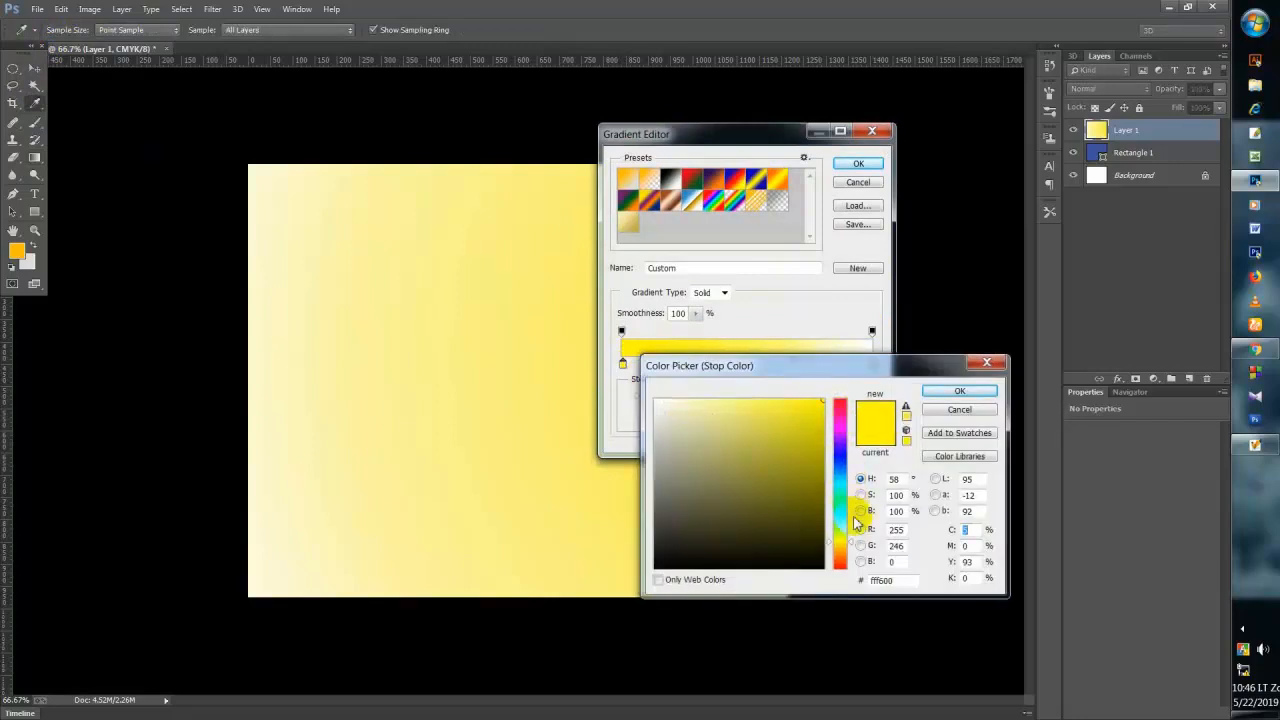
pyautogui.moveTo(845, 547); pyautogui.dragTo(838, 548)
# - Fill Layer 1 with the orange-yellow diamond gradient, redrawing it until the darker tone lies toward the canvas's lower right
pyautogui.click(194, 28)
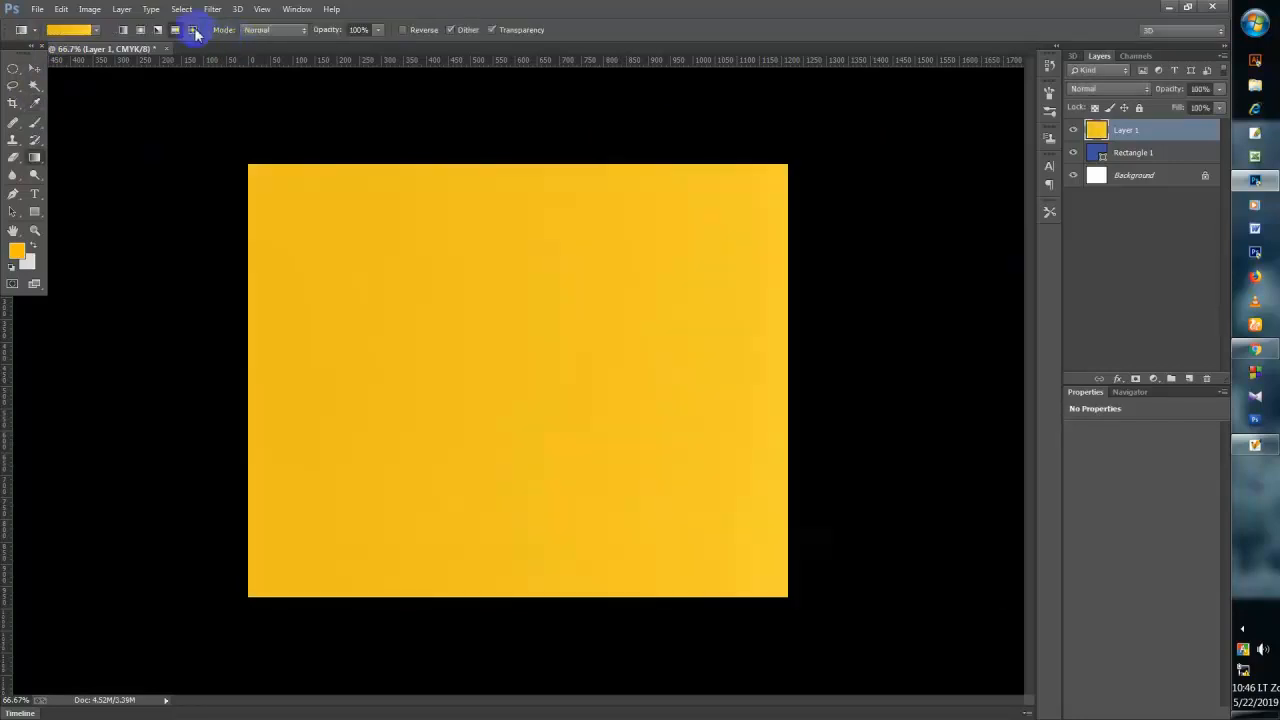
pyautogui.moveTo(318, 354); pyautogui.dragTo(860, 357)
pyautogui.moveTo(323, 386); pyautogui.dragTo(80, 400)
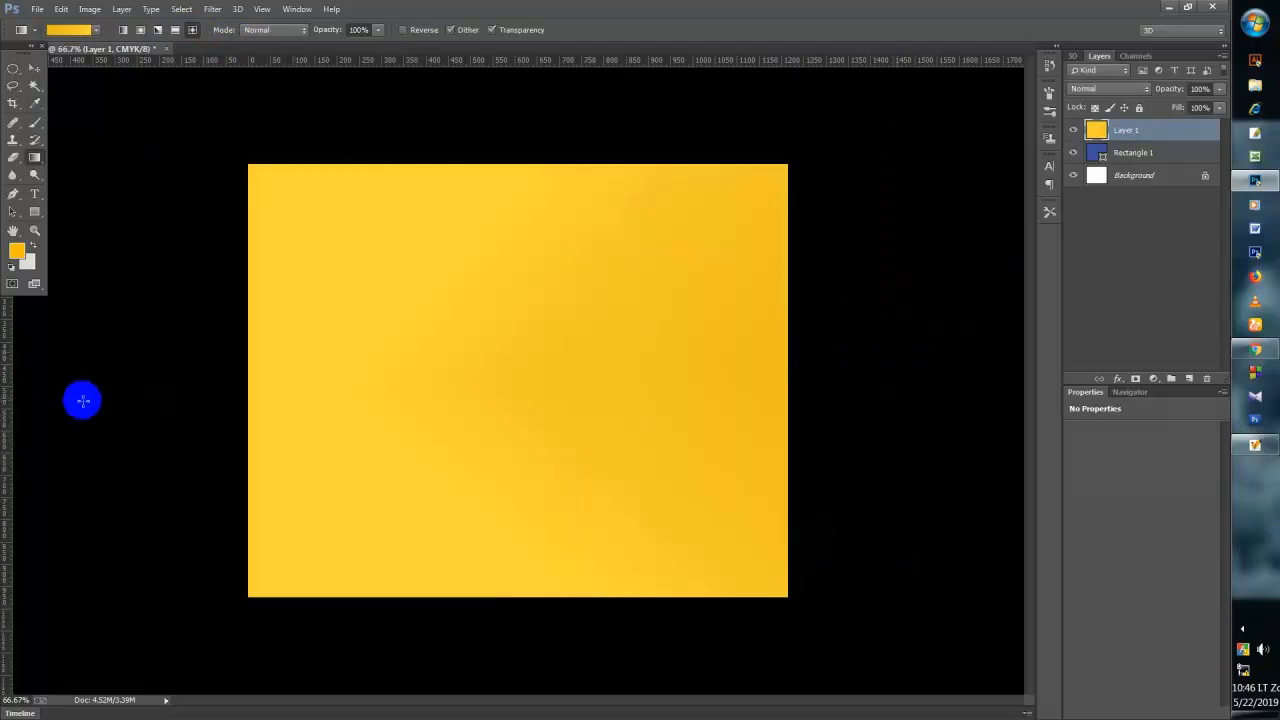
pyautogui.moveTo(772, 418); pyautogui.dragTo(788, 418)
pyautogui.moveTo(265, 387); pyautogui.dragTo(979, 381)
pyautogui.moveTo(962, 389); pyautogui.dragTo(865, 484)
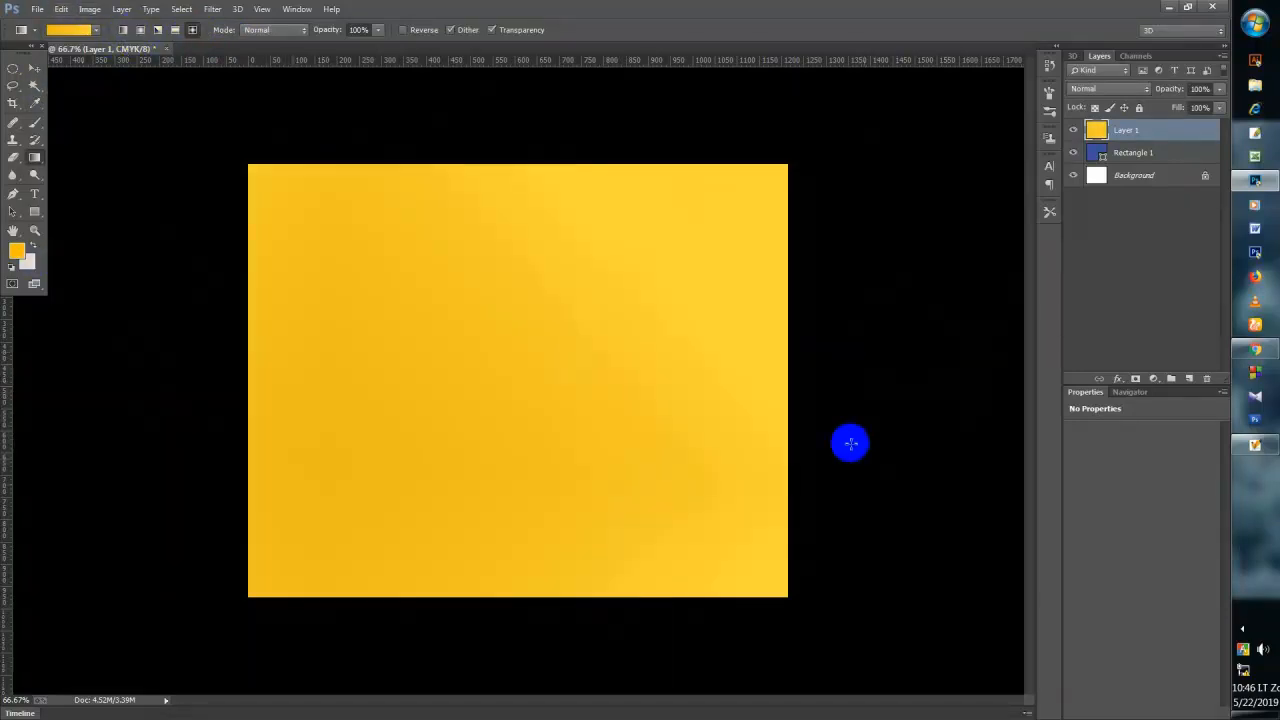
pyautogui.moveTo(914, 401); pyautogui.dragTo(182, 446)
pyautogui.moveTo(143, 408); pyautogui.dragTo(957, 406)
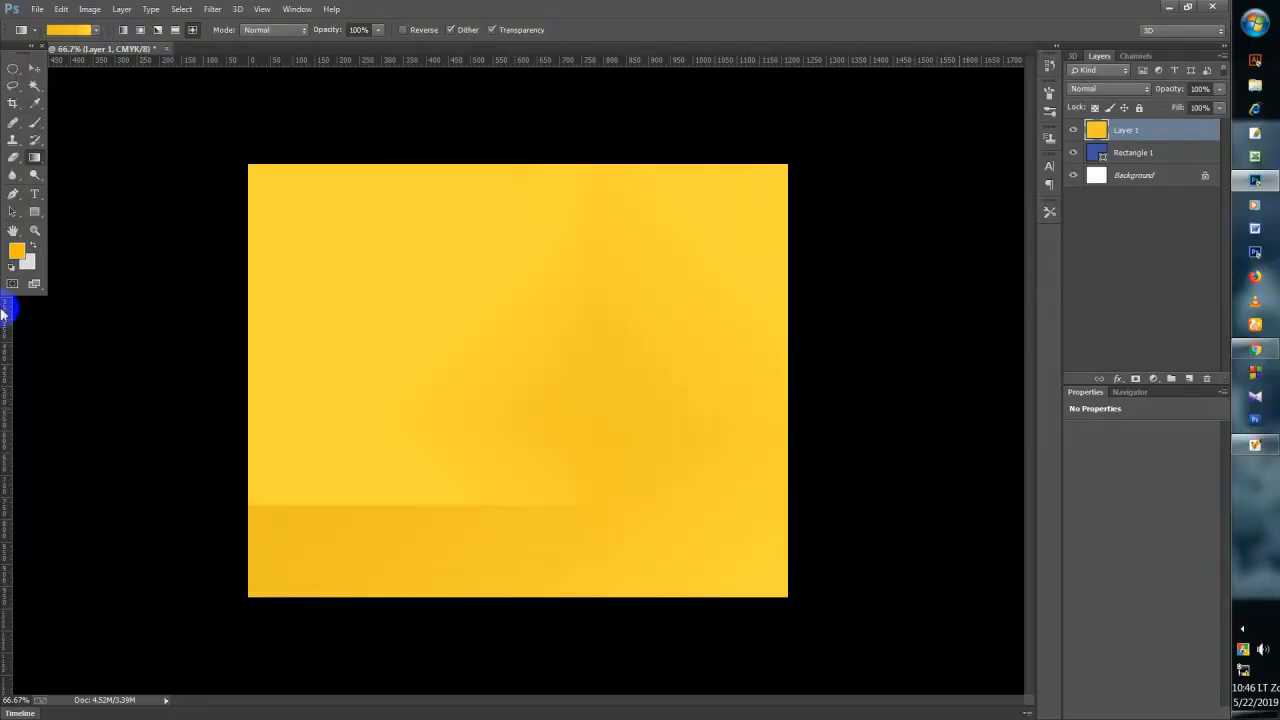
pyautogui.moveTo(55, 313); pyautogui.dragTo(1125, 238)
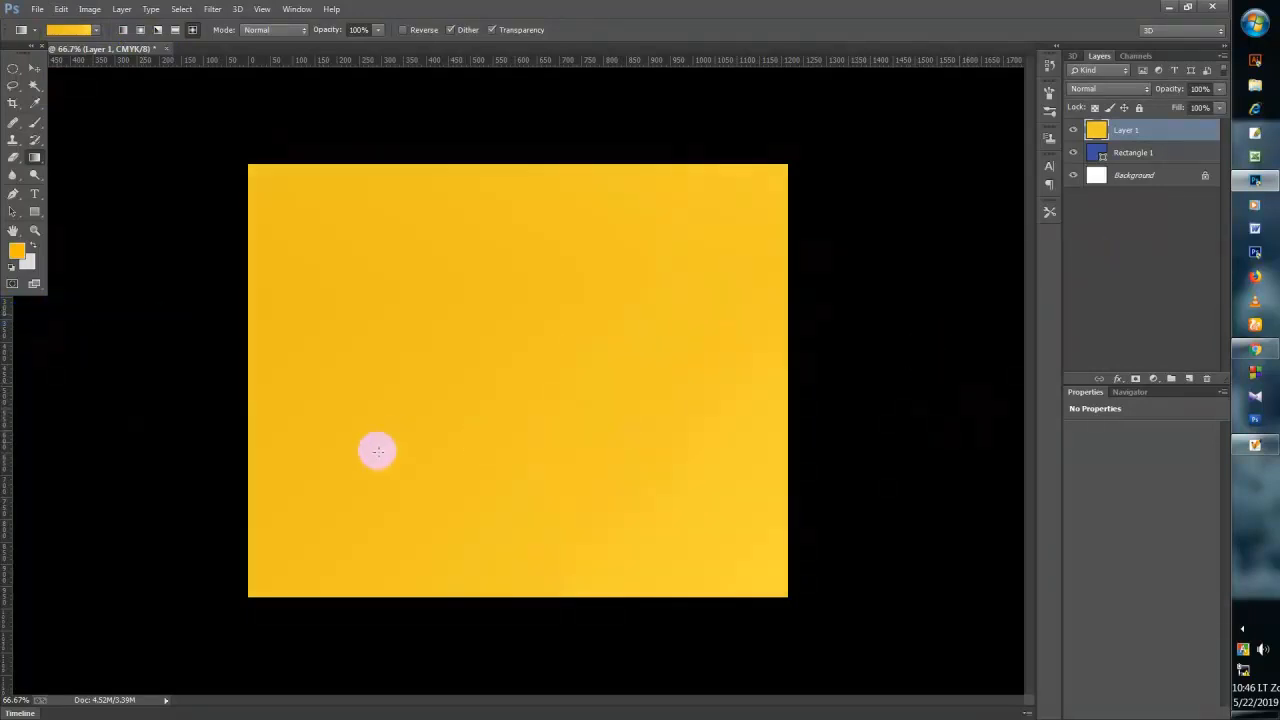
pyautogui.moveTo(378, 452); pyautogui.dragTo(940, 384)
pyautogui.moveTo(940, 384); pyautogui.dragTo(980, 360)
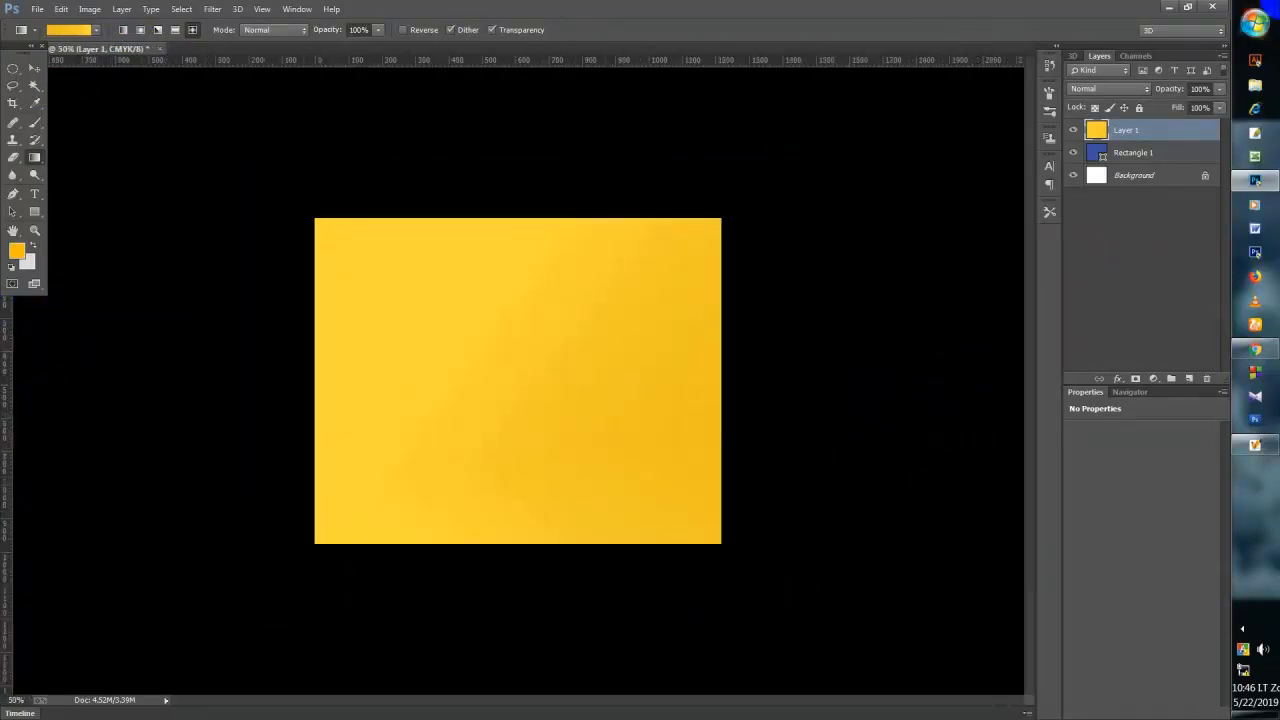
# - Try a soft white brush stroke at 17% opacity on the canvas centre, then set the brush opacity to 100%
pyautogui.hotkey('ctrl', '+')
pyautogui.hotkey('ctrl', '+')
pyautogui.hotkey('ctrl', '+')
pyautogui.hotkey('ctrl', '+')
pyautogui.hotkey('ctrl', '0')
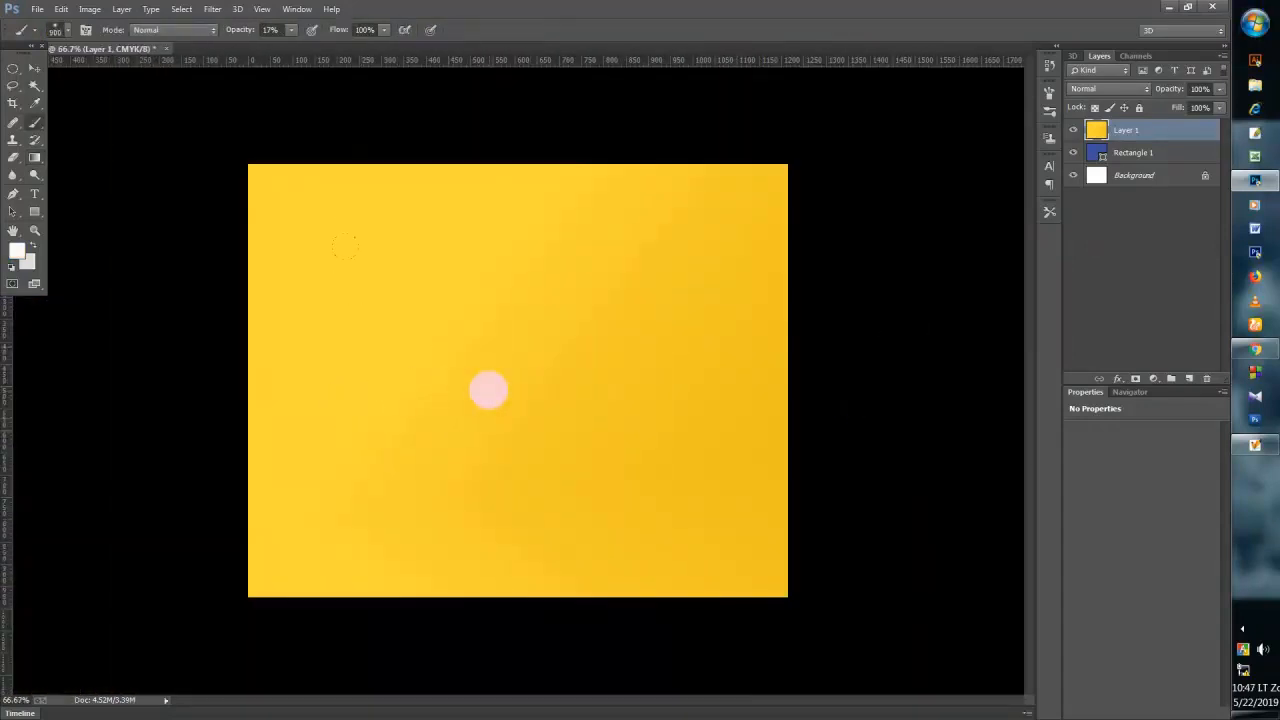
pyautogui.moveTo(512, 375); pyautogui.dragTo(597, 417)
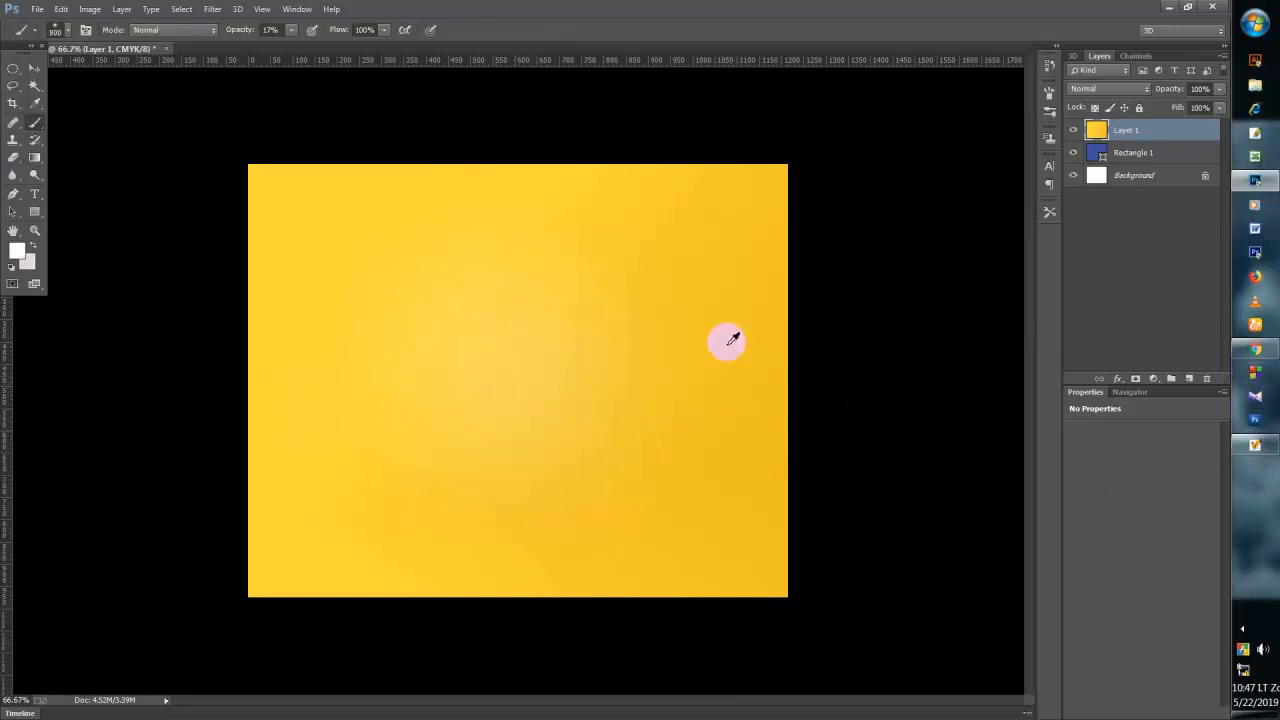
pyautogui.hotkey('ctrl', 'z')
pyautogui.moveTo(238, 38); pyautogui.dragTo(643, 179)
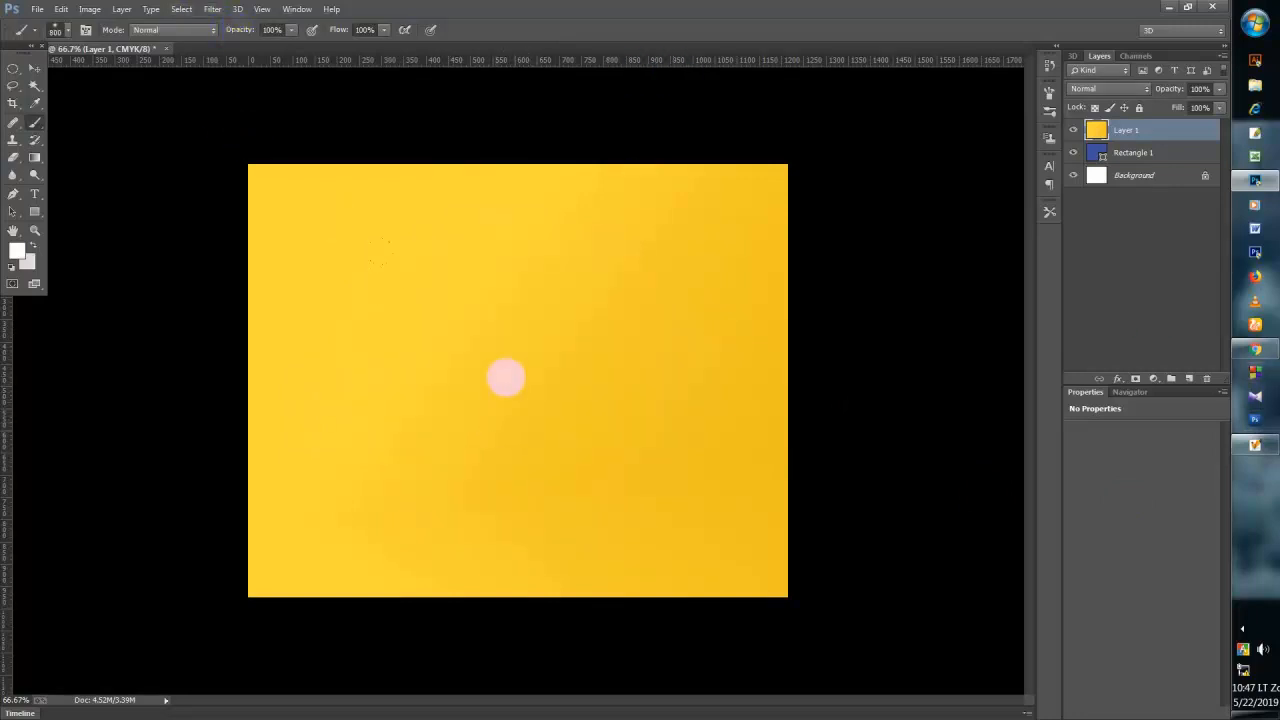
# - Try large soft white brush dabs around the canvas centre on Layer 1 and undo them
pyautogui.click(507, 377)
pyautogui.hotkey('ctrl', 'z')
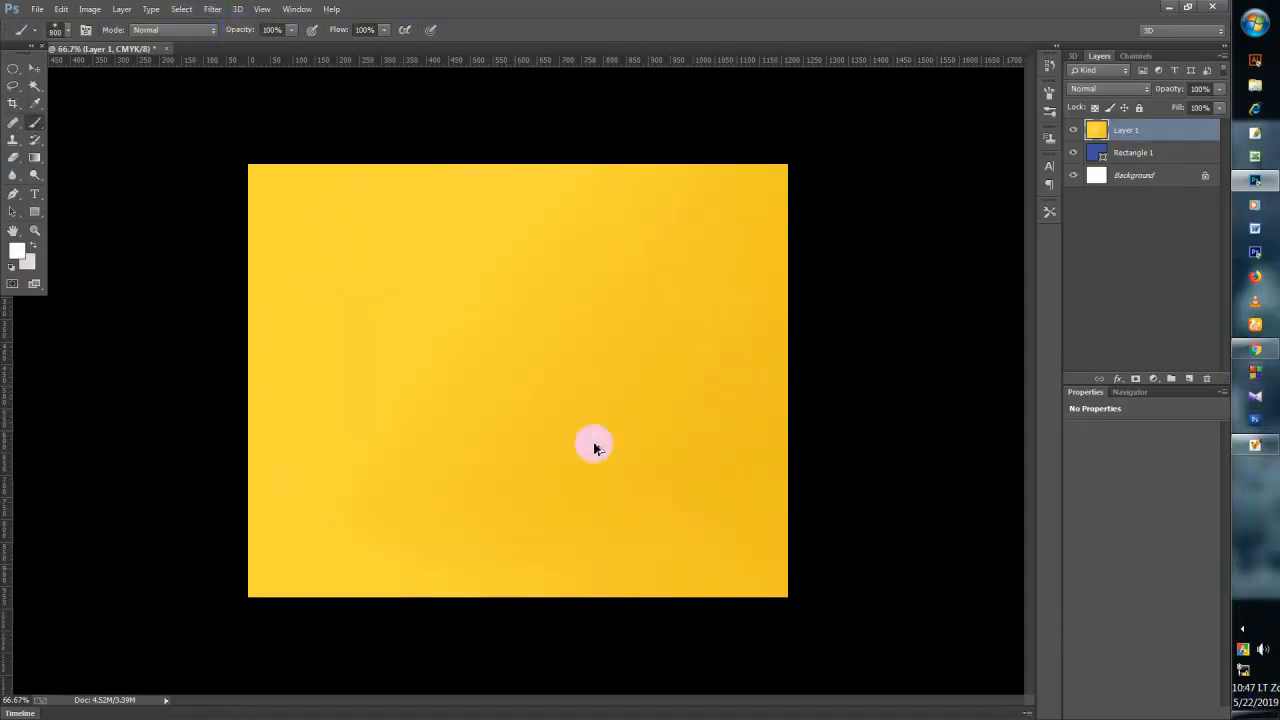
pyautogui.click(512, 345)
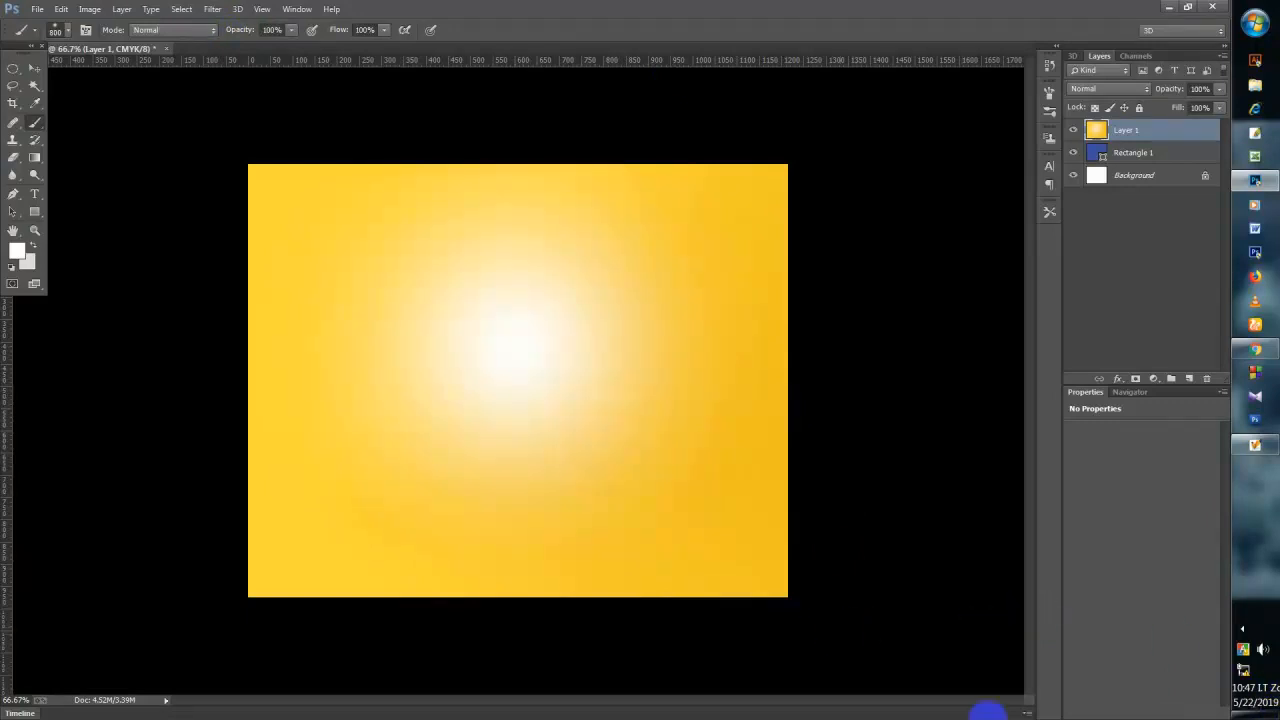
pyautogui.click(364, 545)
pyautogui.click(499, 437)
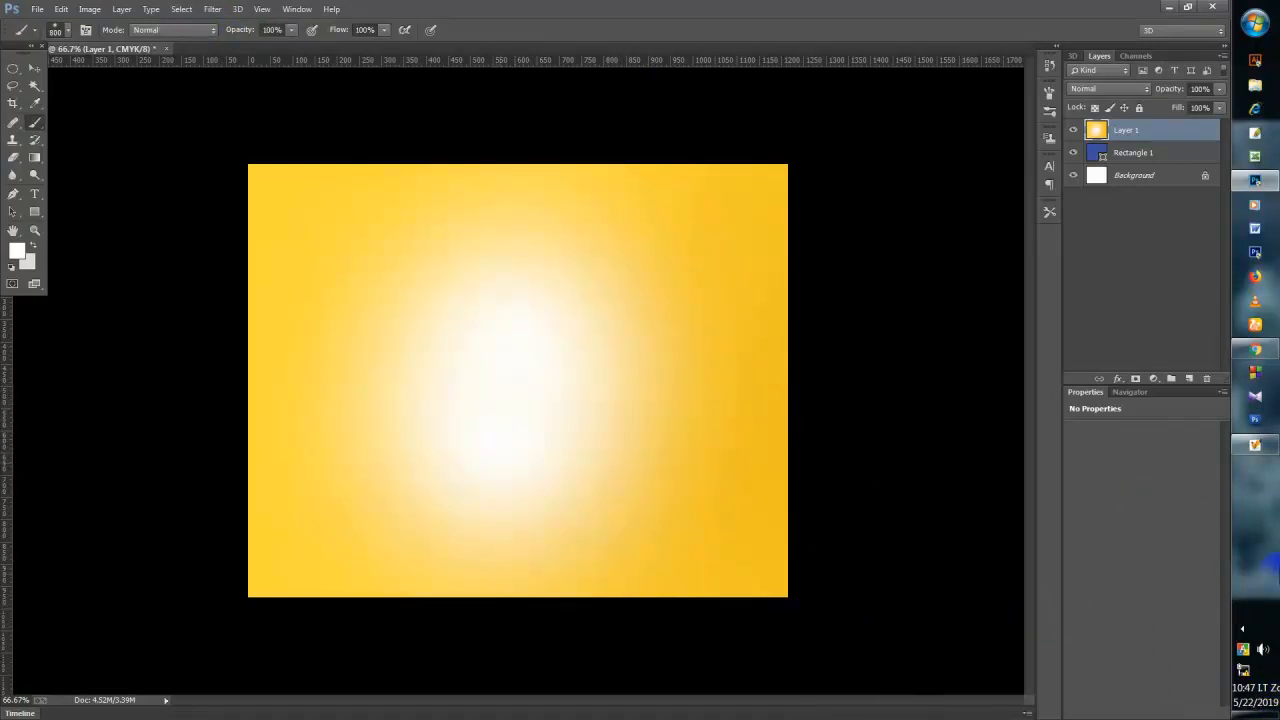
pyautogui.hotkey('ctrl', 'alt', 'z')
pyautogui.hotkey('ctrl', 'alt', 'z')
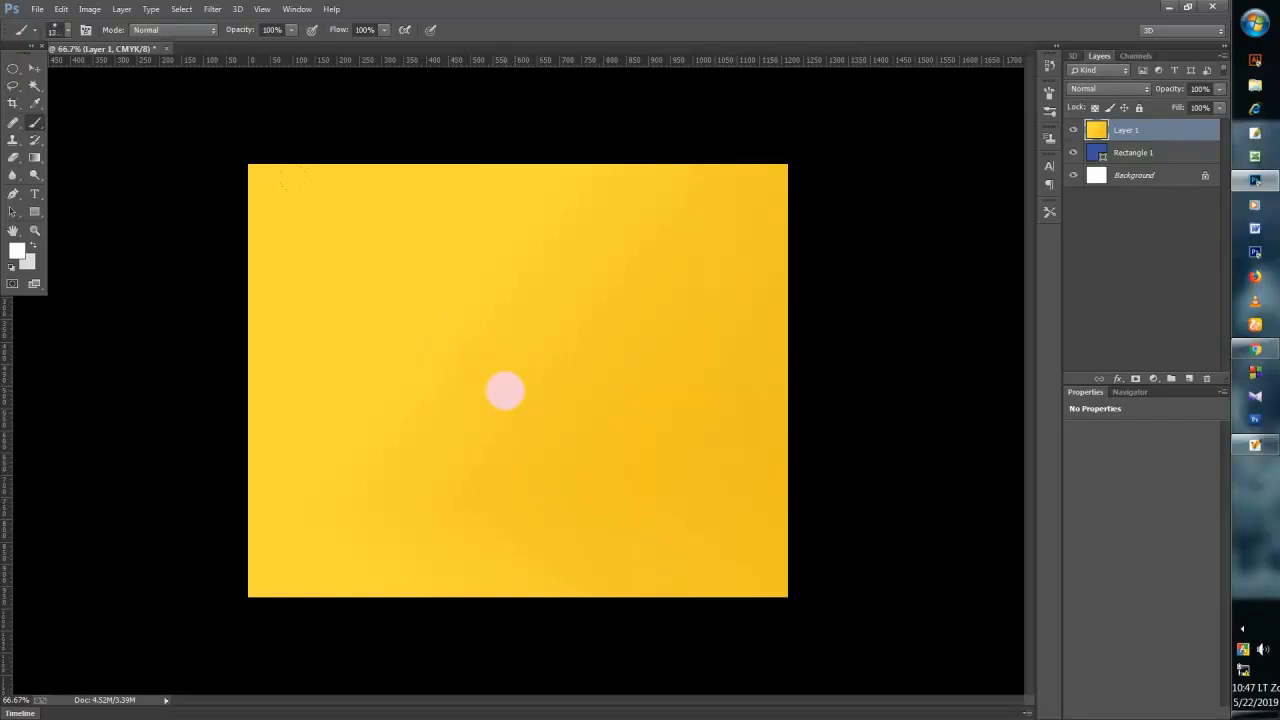
pyautogui.hotkey('ctrl', 'shift', 'z')
pyautogui.hotkey('ctrl', 'shift', 'z')
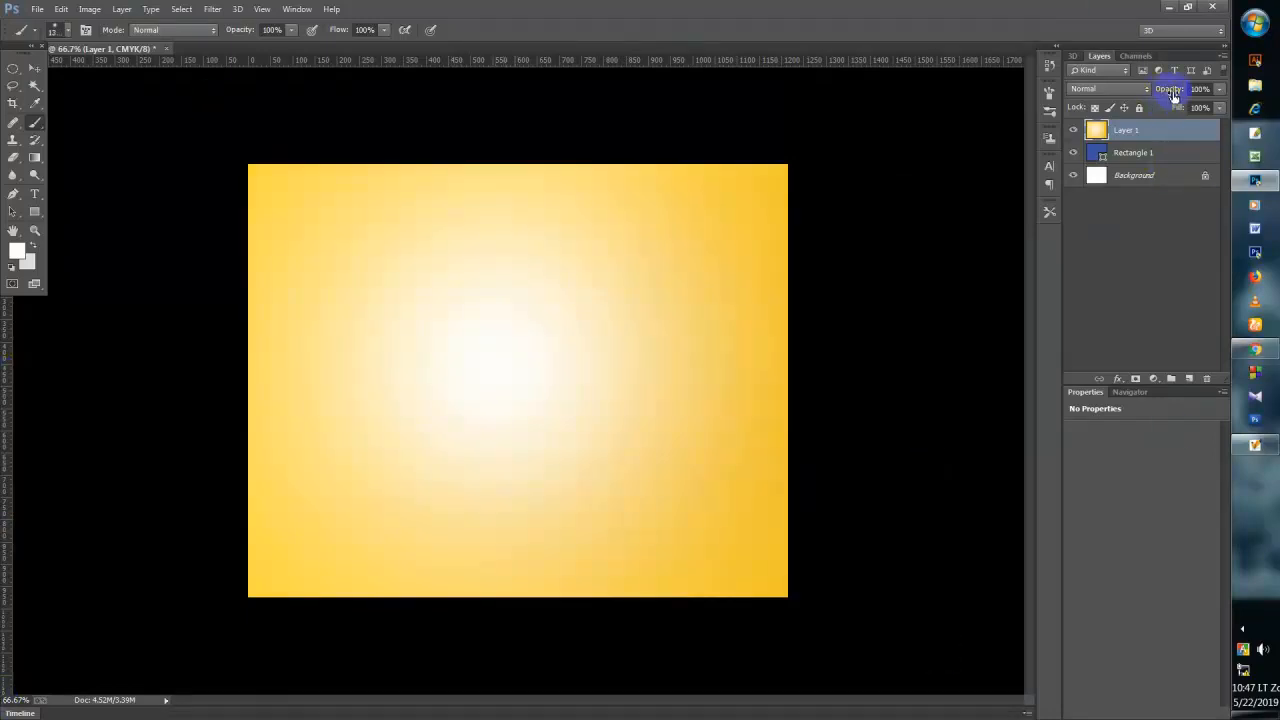
pyautogui.hotkey('ctrl', 'alt', 'z')
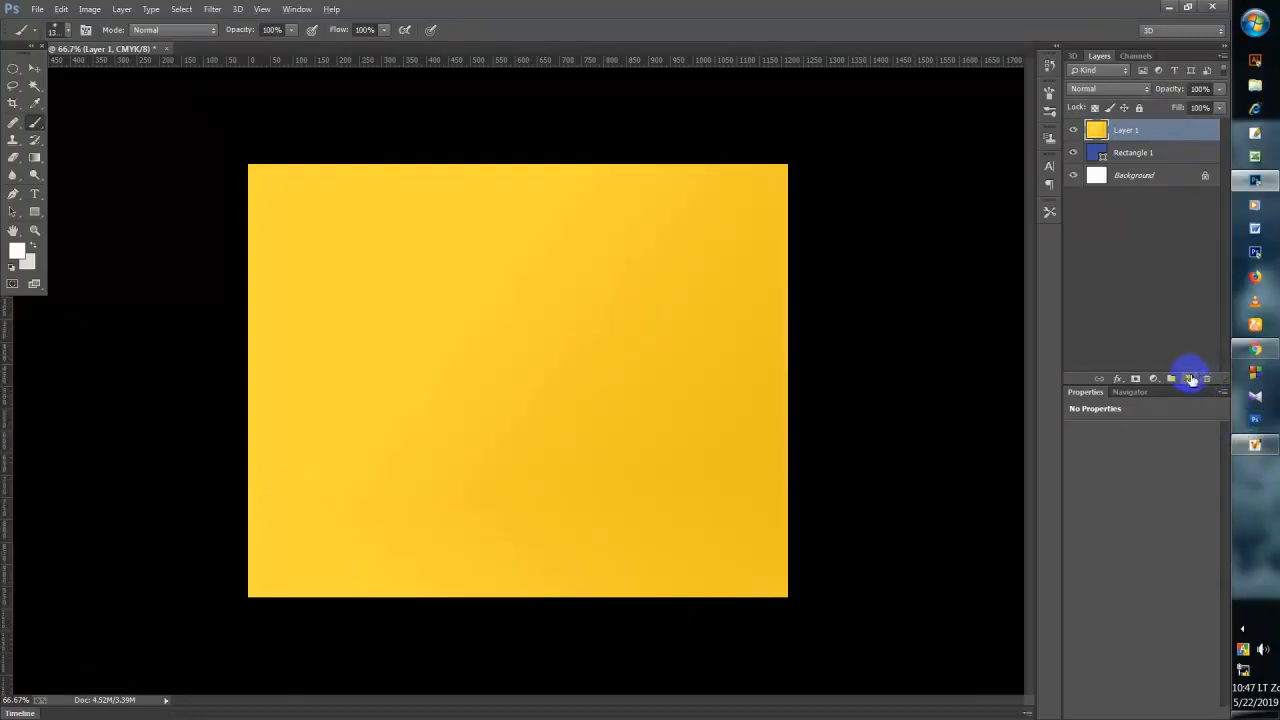
# - Add a new layer above Layer 1 and paint one large soft white glow at the canvas centre
pyautogui.click(1190, 379)
pyautogui.click(508, 377)
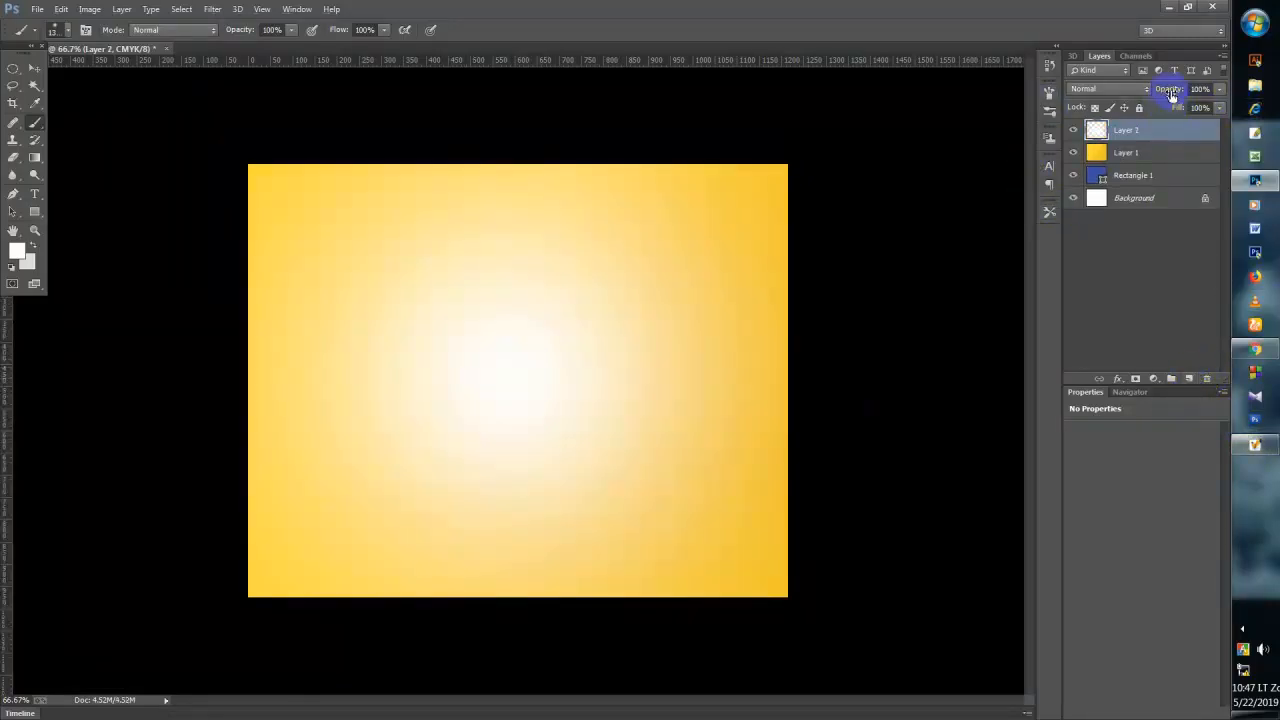
# - Soften the white central glow by lowering Layer 2's opacity
pyautogui.moveTo(1158, 92); pyautogui.dragTo(1156, 92)
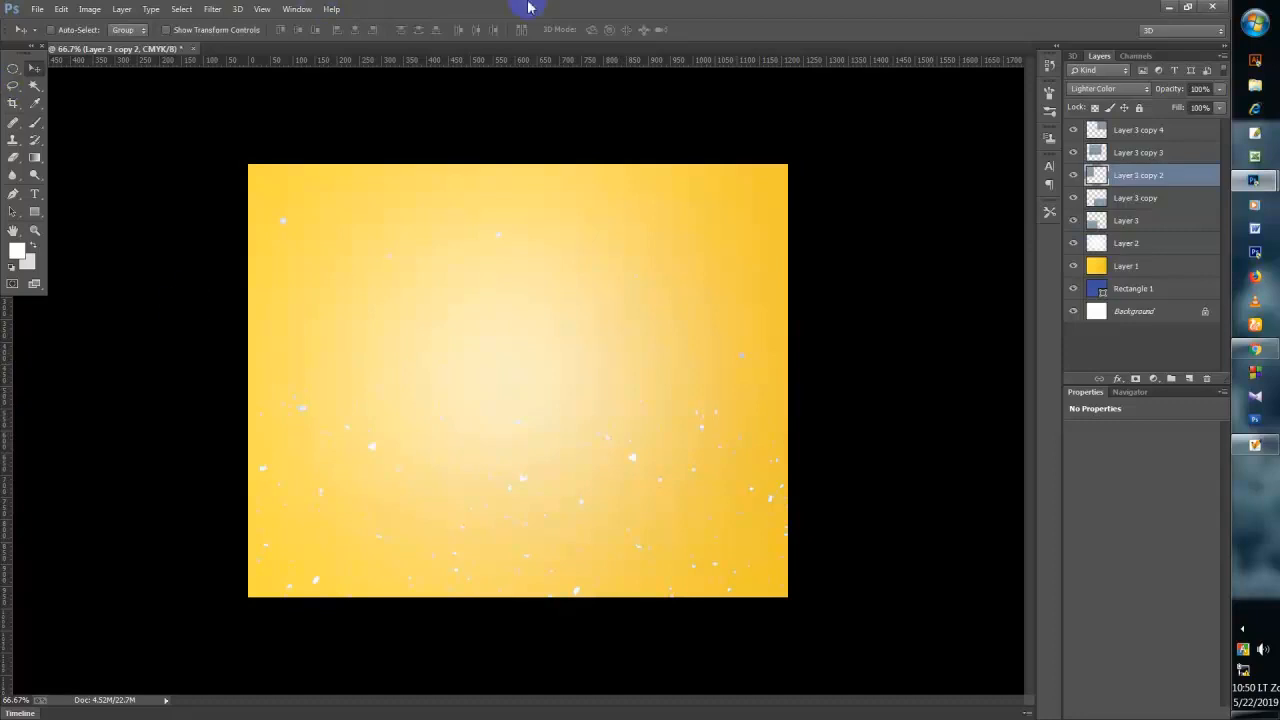
# - Examine the white speckles and the softened glow across the canvas at different magnifications
pyautogui.hotkey('ctrl', '-')
pyautogui.hotkey('ctrl', '-')
pyautogui.hotkey('ctrl', '-')
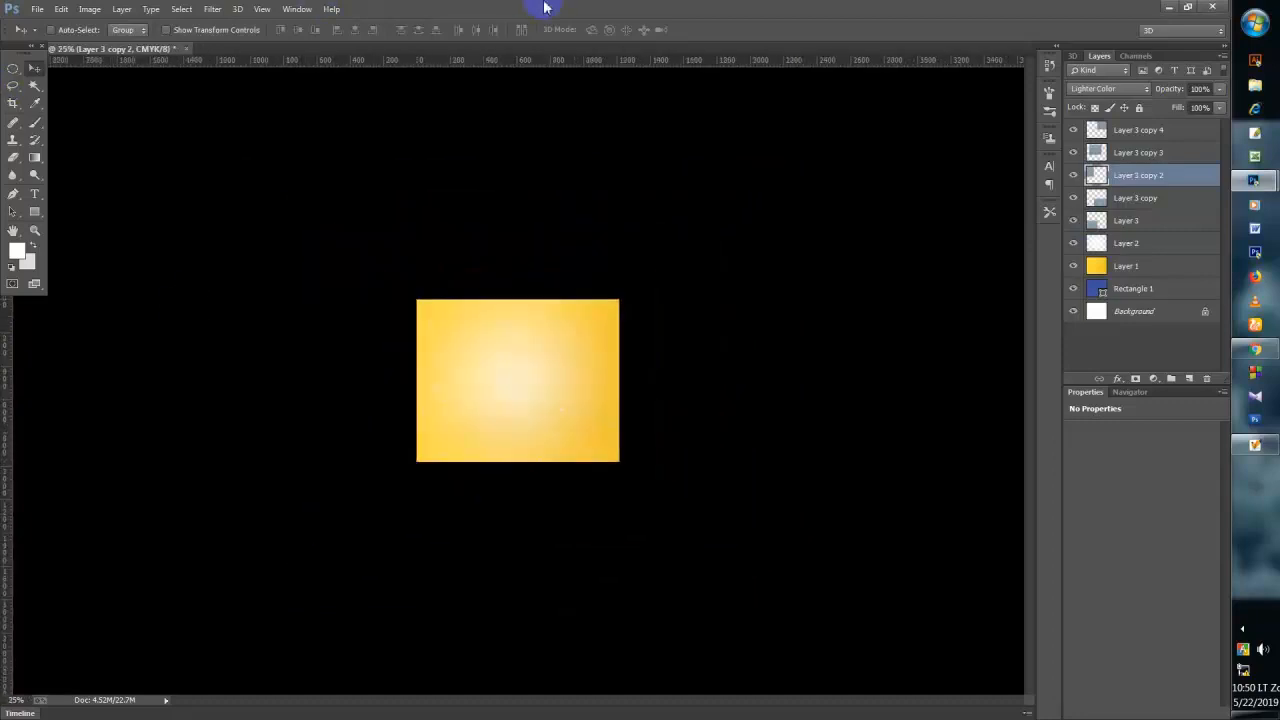
pyautogui.hotkey('ctrl', '+')
pyautogui.hotkey('ctrl', '+')
pyautogui.hotkey('ctrl', '+')
pyautogui.hotkey('ctrl', '+')
pyautogui.hotkey('ctrl', '+')
pyautogui.hotkey('ctrl', '-')
pyautogui.hotkey('ctrl', '-')
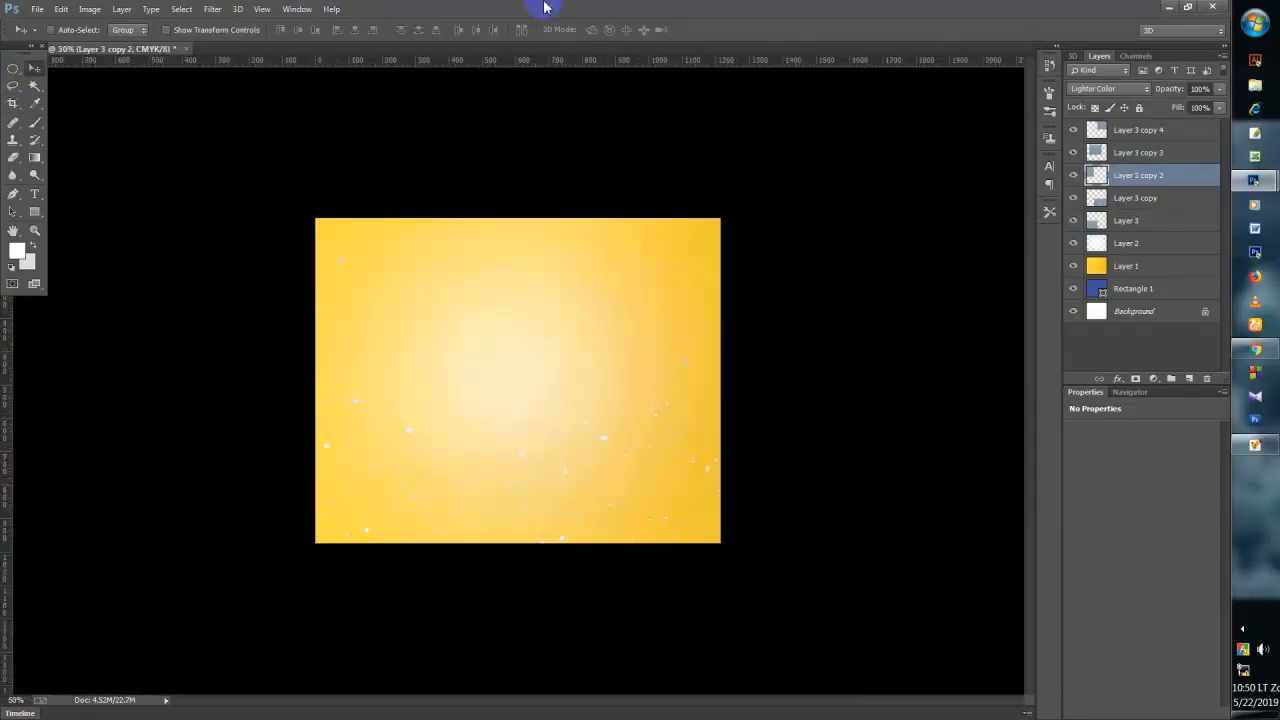
pyautogui.hotkey('ctrl', '+')
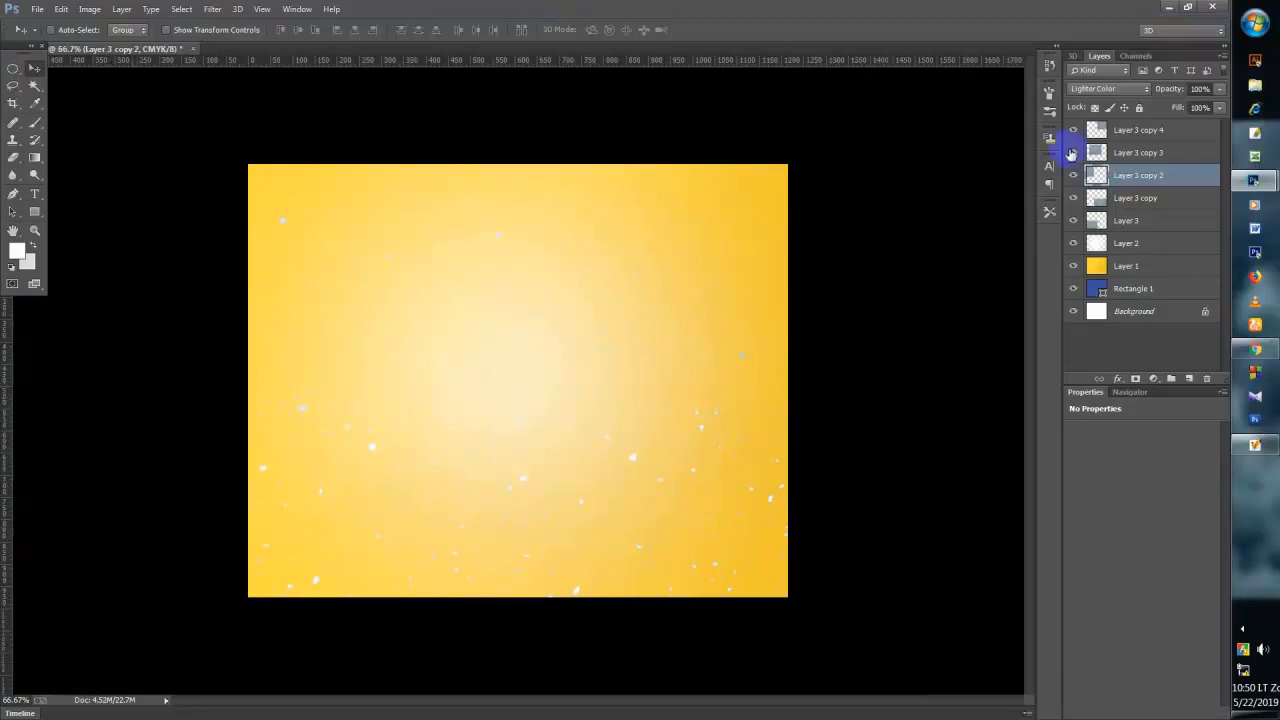
# - Open the fog-nature-weather-flora-grass-plant image from the fog folder and bring it into the design above Layer 3 copy 4
pyautogui.click(1138, 130)
pyautogui.click(37, 9)
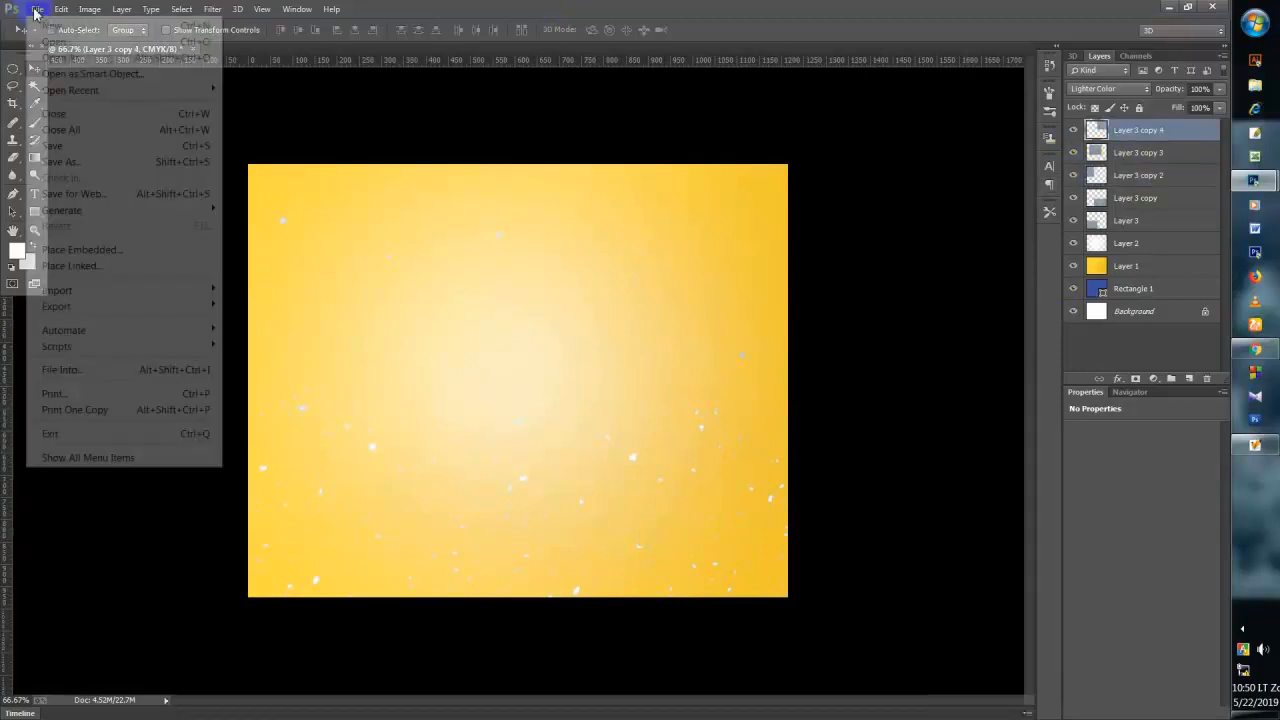
pyautogui.click(45, 38)
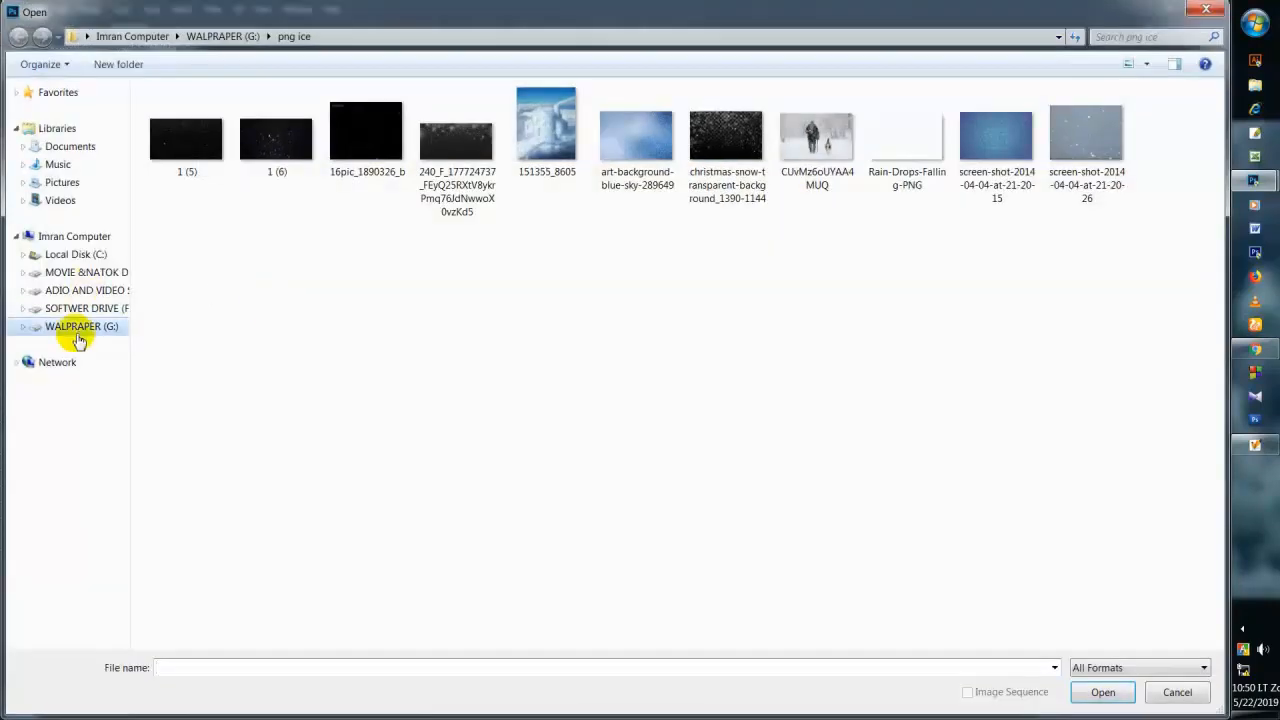
pyautogui.click(82, 327)
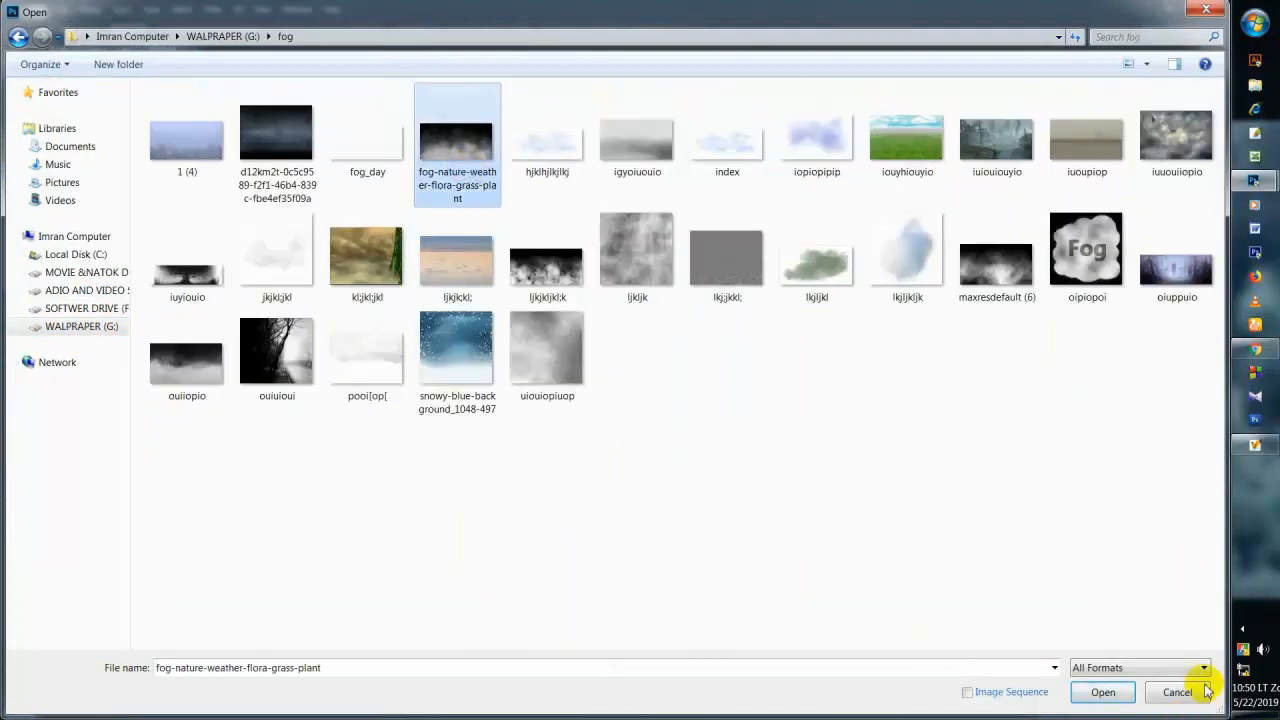
pyautogui.click(1103, 692)
pyautogui.moveTo(187, 203); pyautogui.dragTo(612, 540)
pyautogui.click(675, 62)
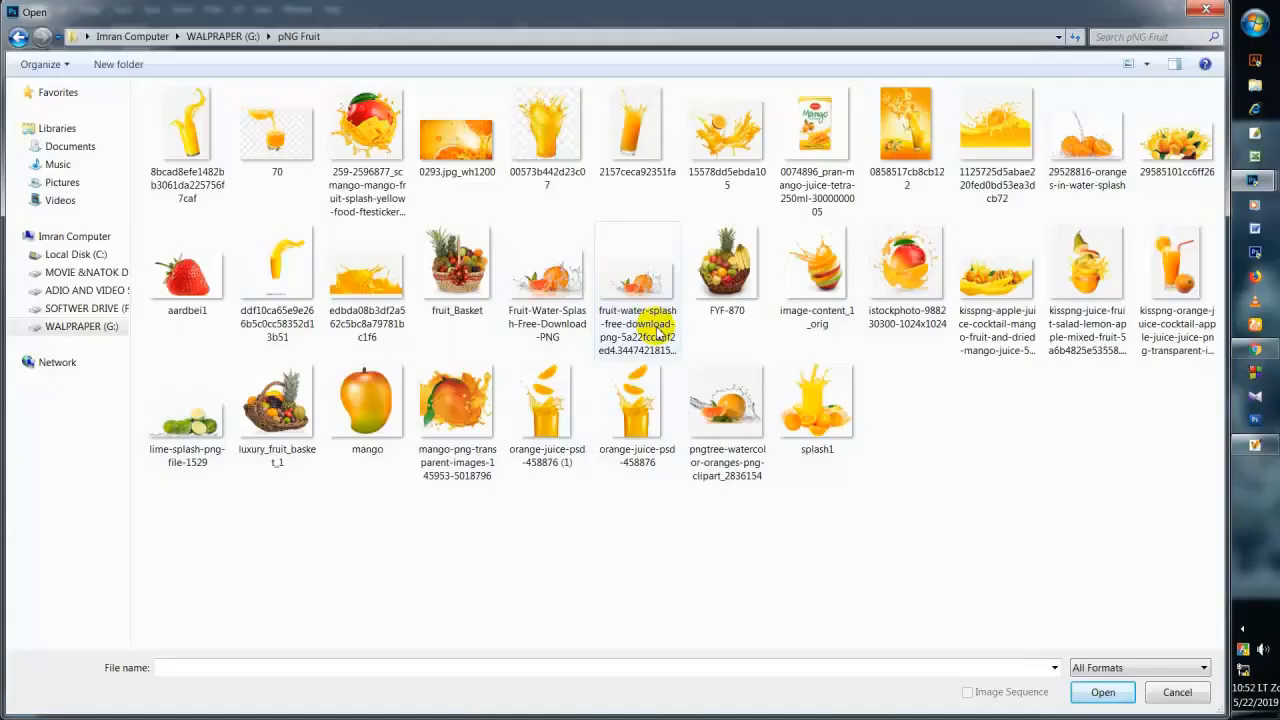
# - Open the orange juice splash image on white from the pNG Fruit folder and copy it onto the lower part of the canvas
pyautogui.click(650, 320)
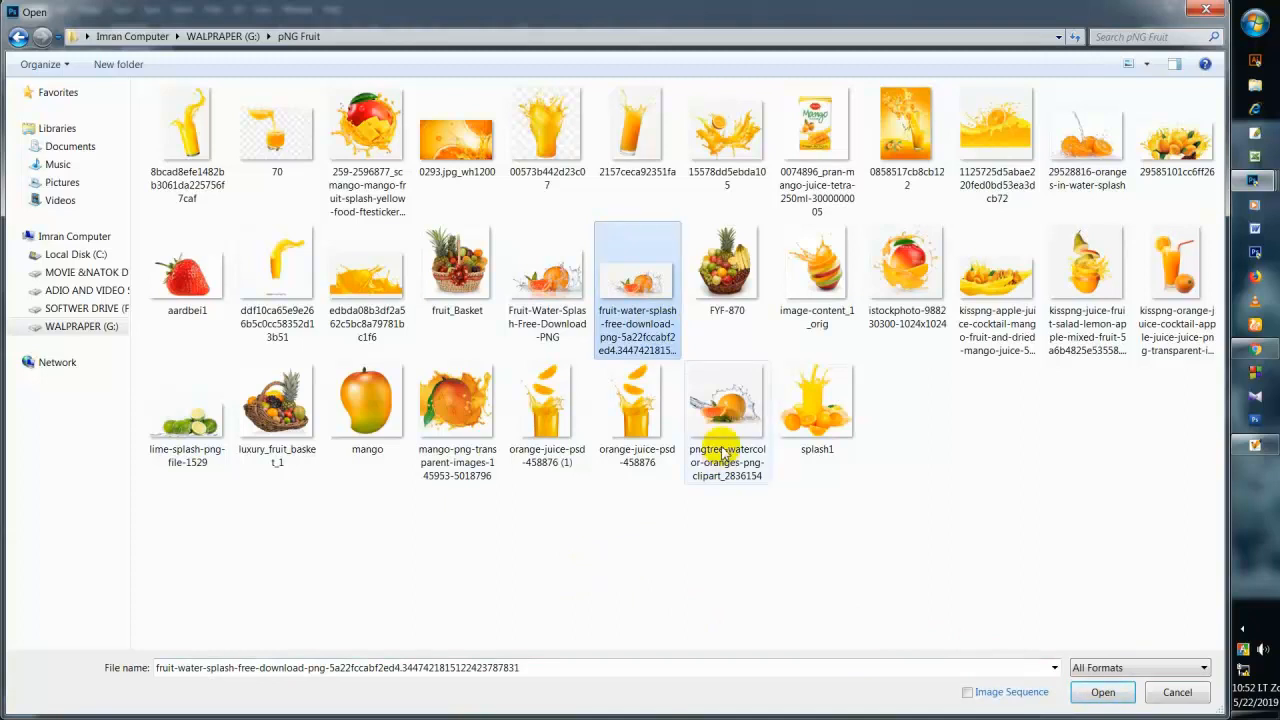
pyautogui.click(350, 285)
pyautogui.click(1100, 692)
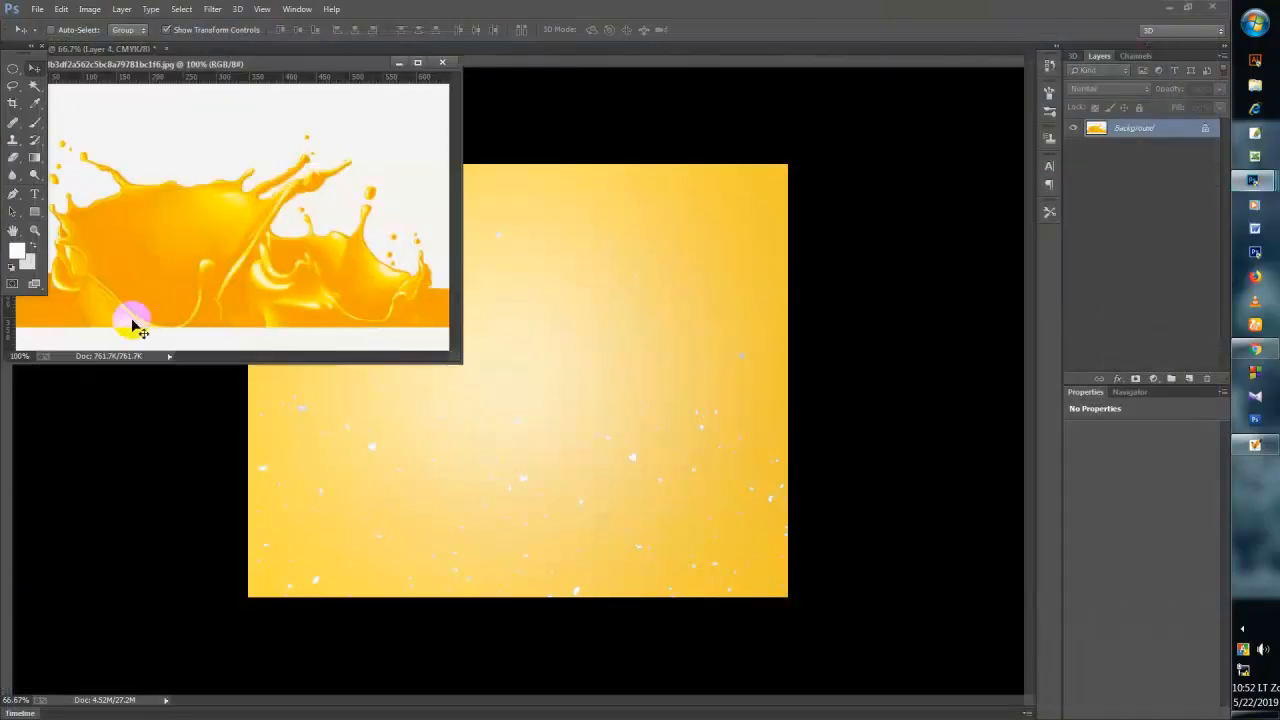
pyautogui.moveTo(129, 325); pyautogui.dragTo(531, 464)
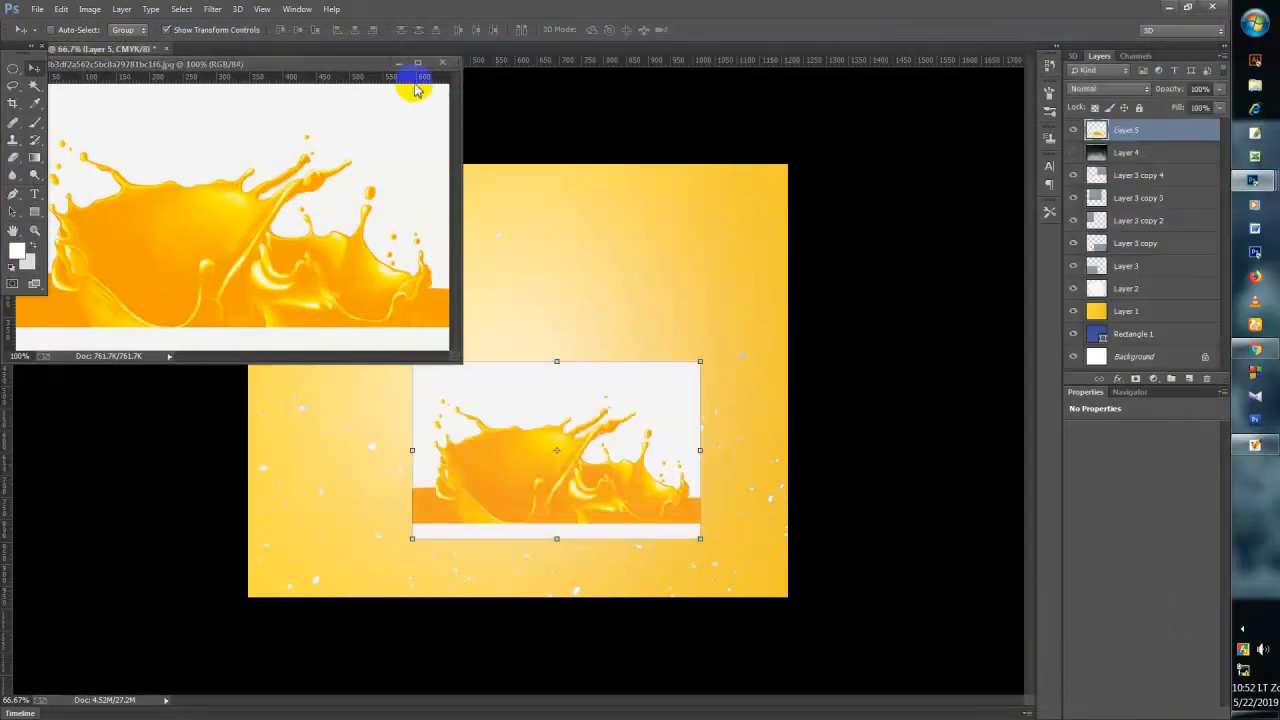
pyautogui.click(398, 64)
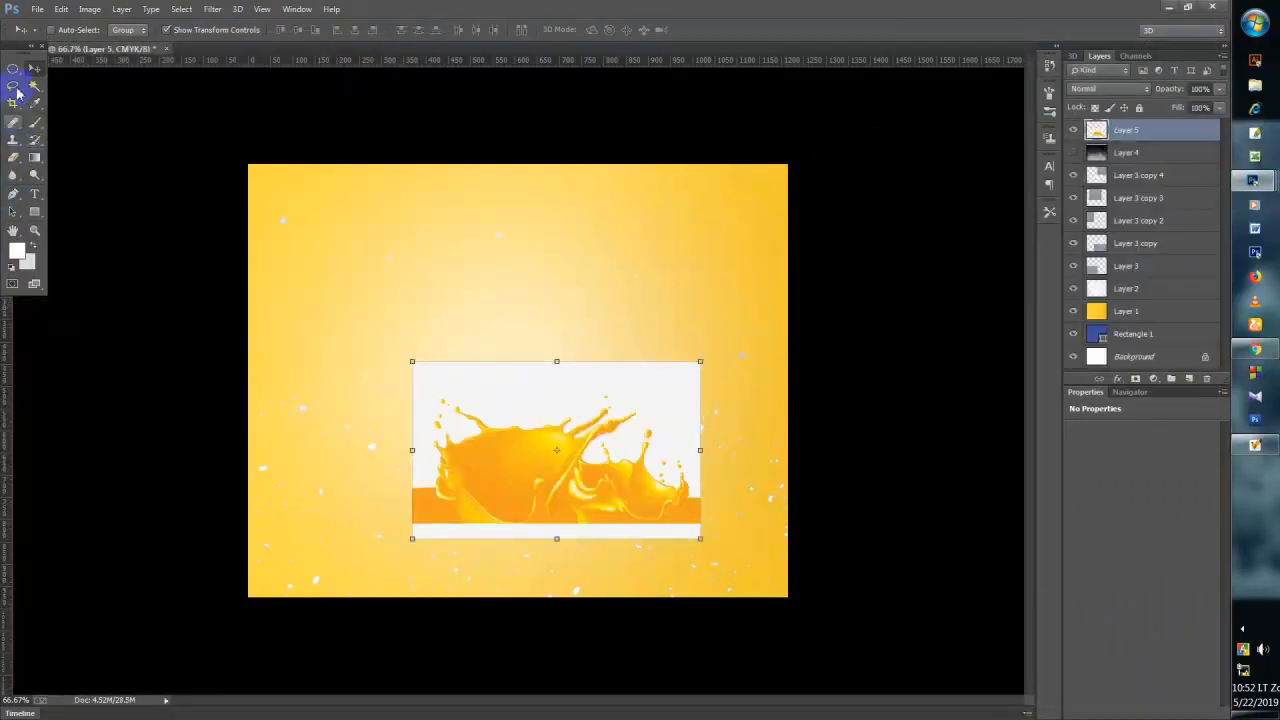
# - Delete the white areas above and below the juice splash with the Magic Wand at tolerance 32, and deselect
pyautogui.click(34, 88)
pyautogui.click(534, 406)
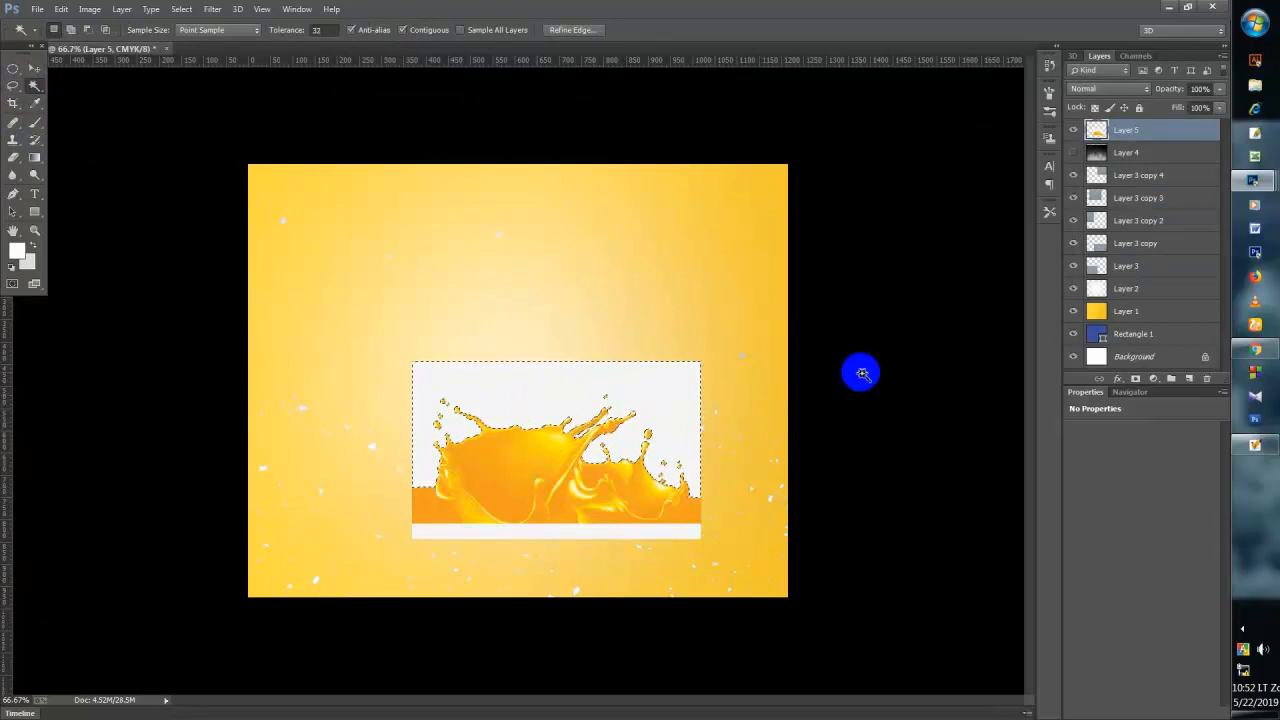
pyautogui.press('Delete')
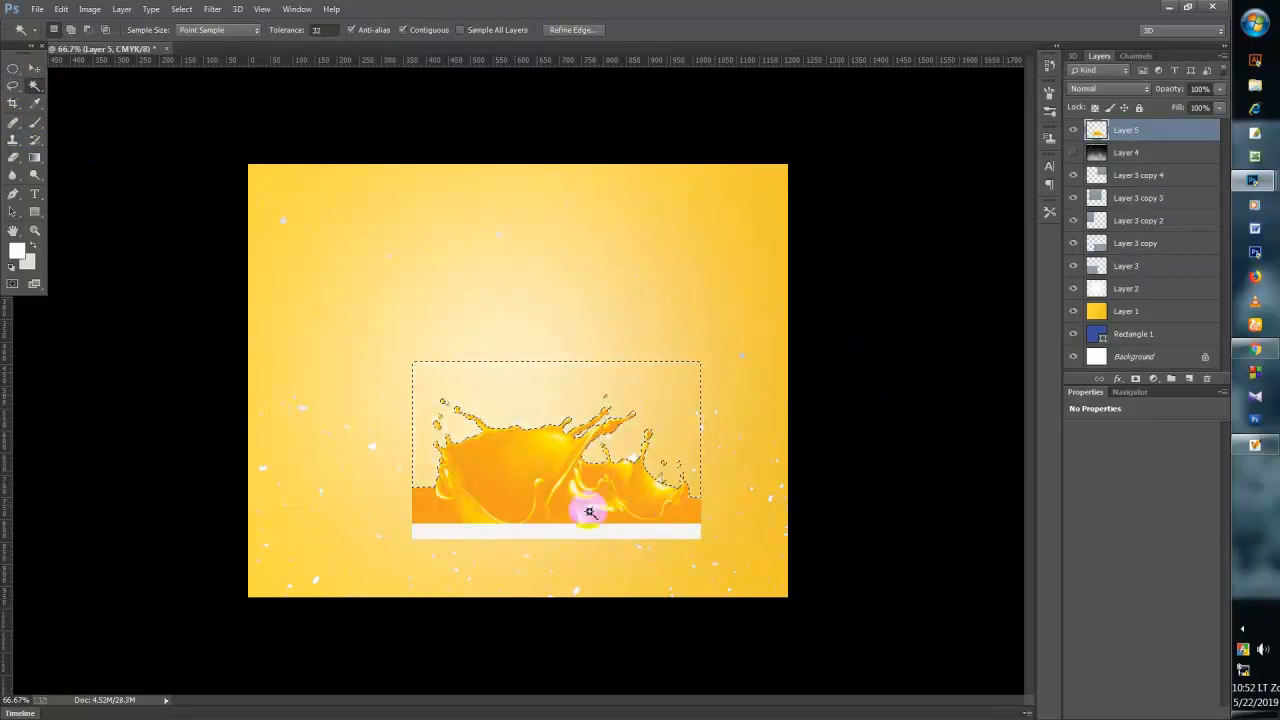
pyautogui.click(491, 530)
pyautogui.press('Delete')
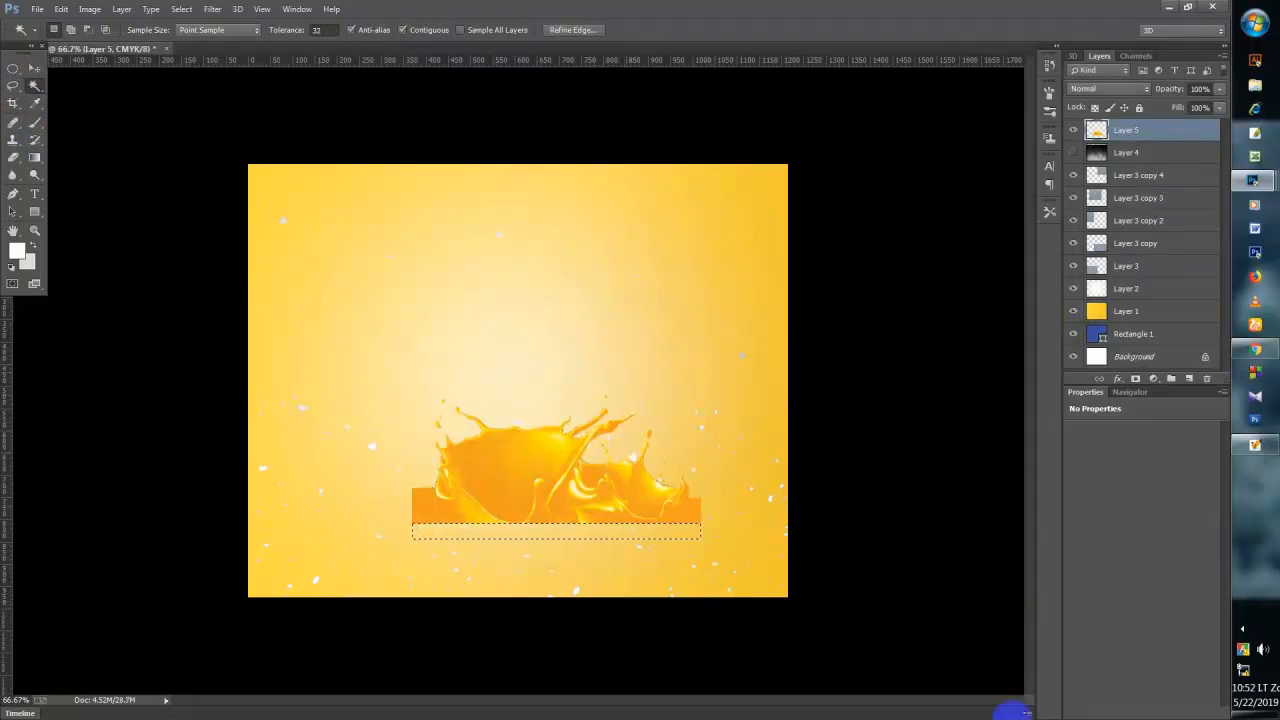
pyautogui.click(181, 9)
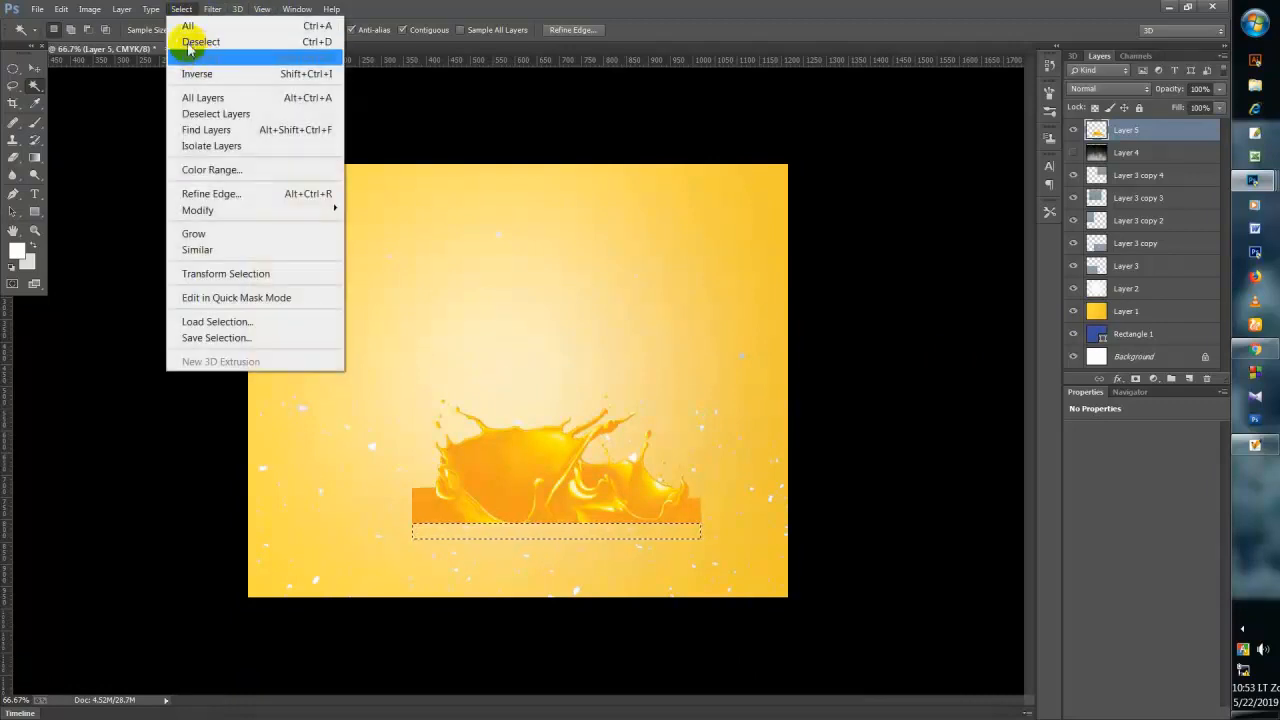
pyautogui.click(190, 40)
# - Enlarge the juice splash to about 220% and position it across the full width of the canvas's lower part
pyautogui.click(35, 70)
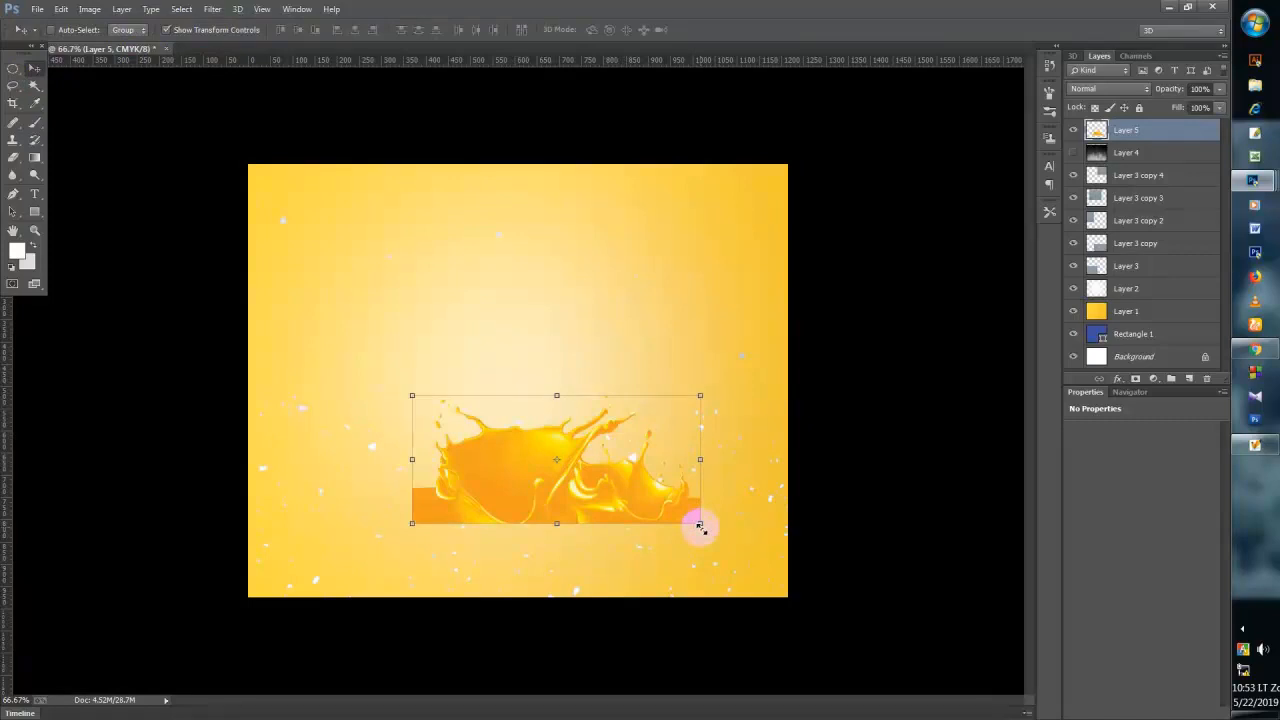
pyautogui.moveTo(700, 525); pyautogui.dragTo(862, 628)
pyautogui.moveTo(666, 551); pyautogui.dragTo(641, 595)
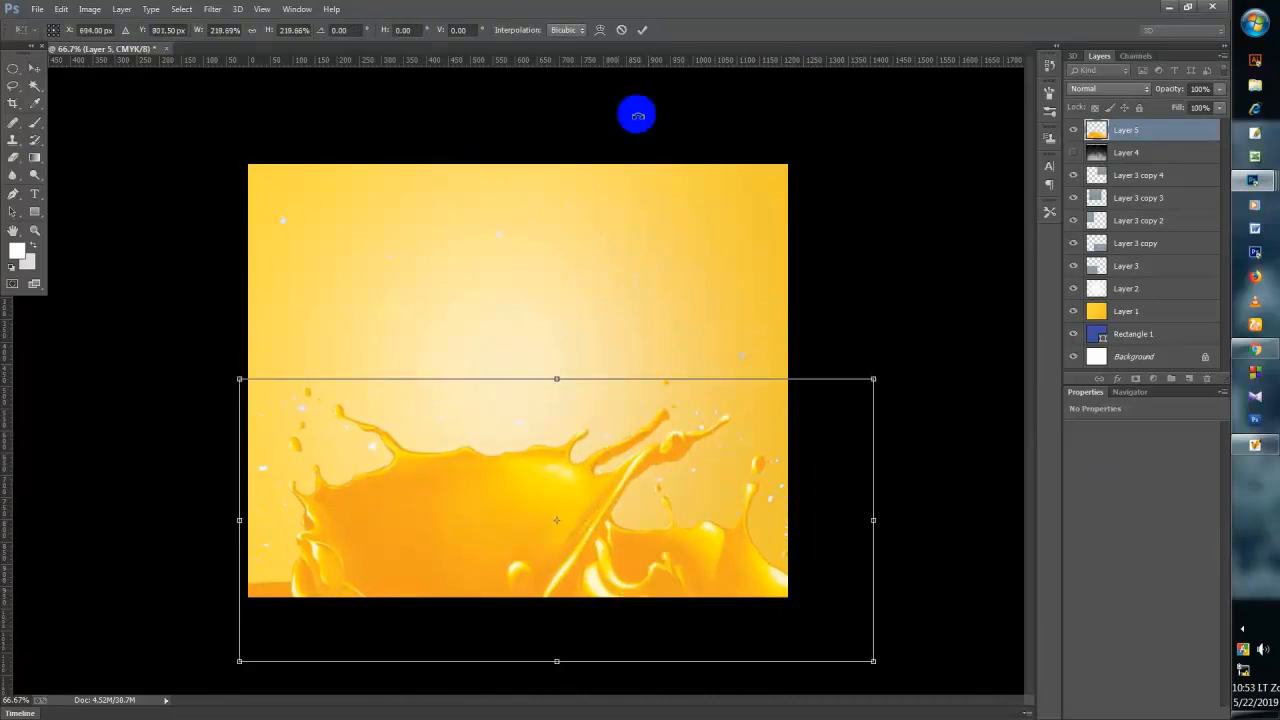
pyautogui.click(640, 31)
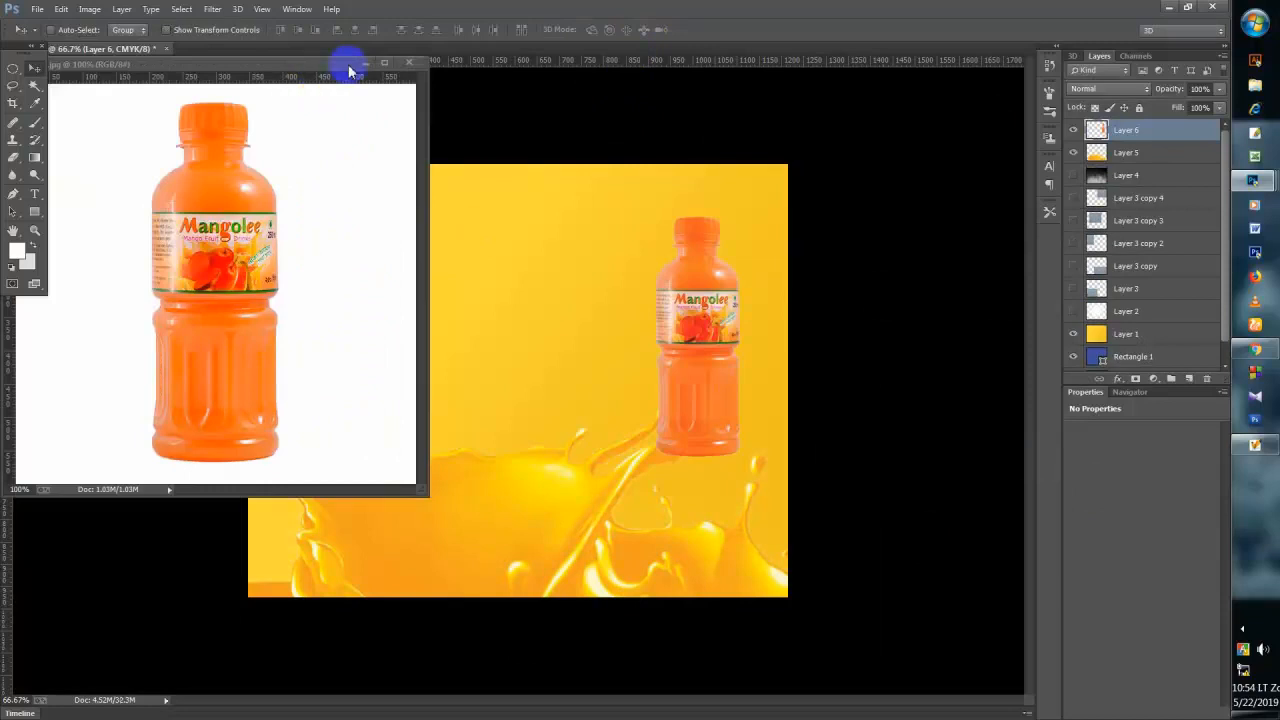
# - Close the Mangolee bottle source image and place the bottle with a duplicate beside it on the canvas's left side
pyautogui.click(408, 62)
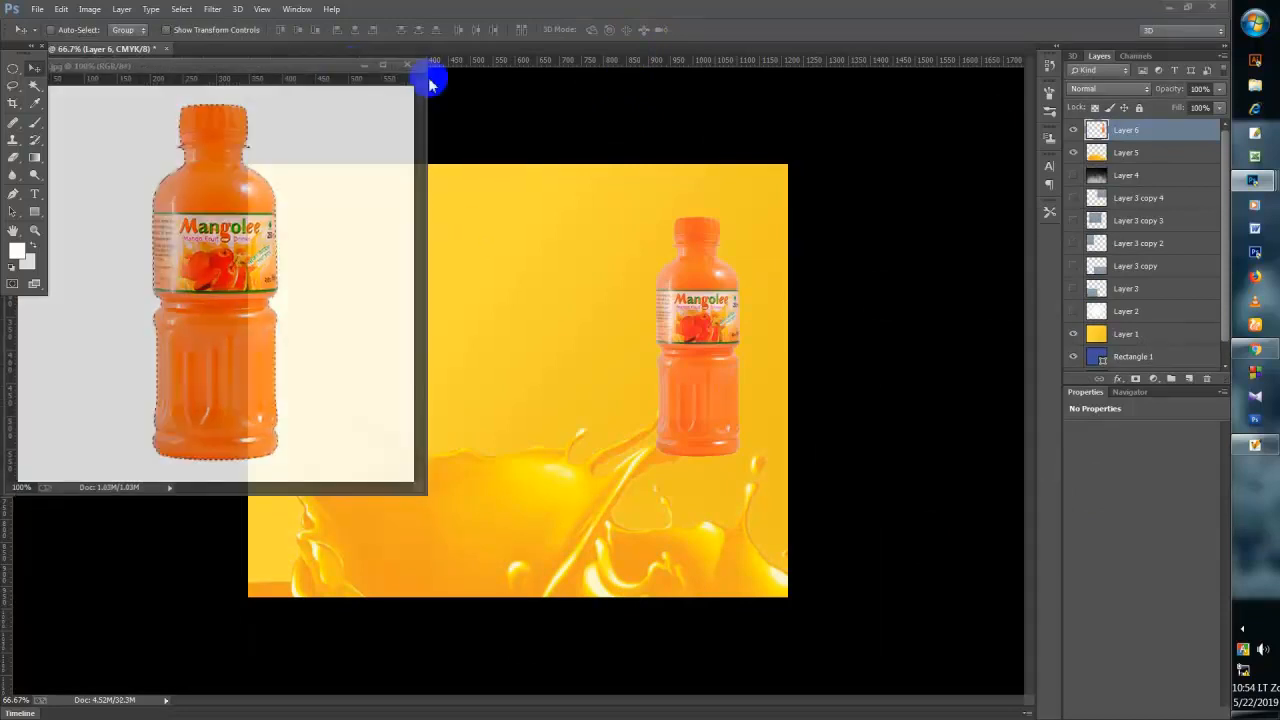
pyautogui.moveTo(674, 303); pyautogui.dragTo(434, 314)
# - Scale the duplicate bottle to about 66.5%, overlap it with the large bottle's right edge, and move its layer below Layer 6
pyautogui.click(200, 29)
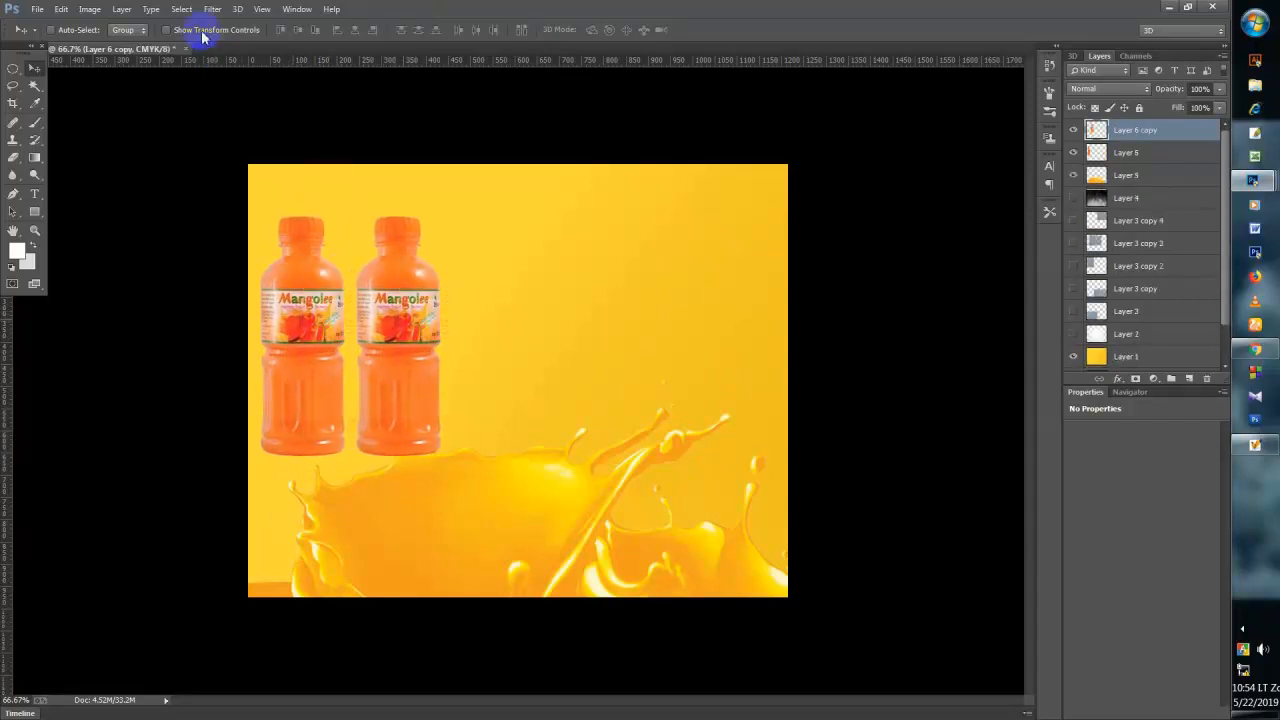
pyautogui.moveTo(354, 220); pyautogui.dragTo(390, 287)
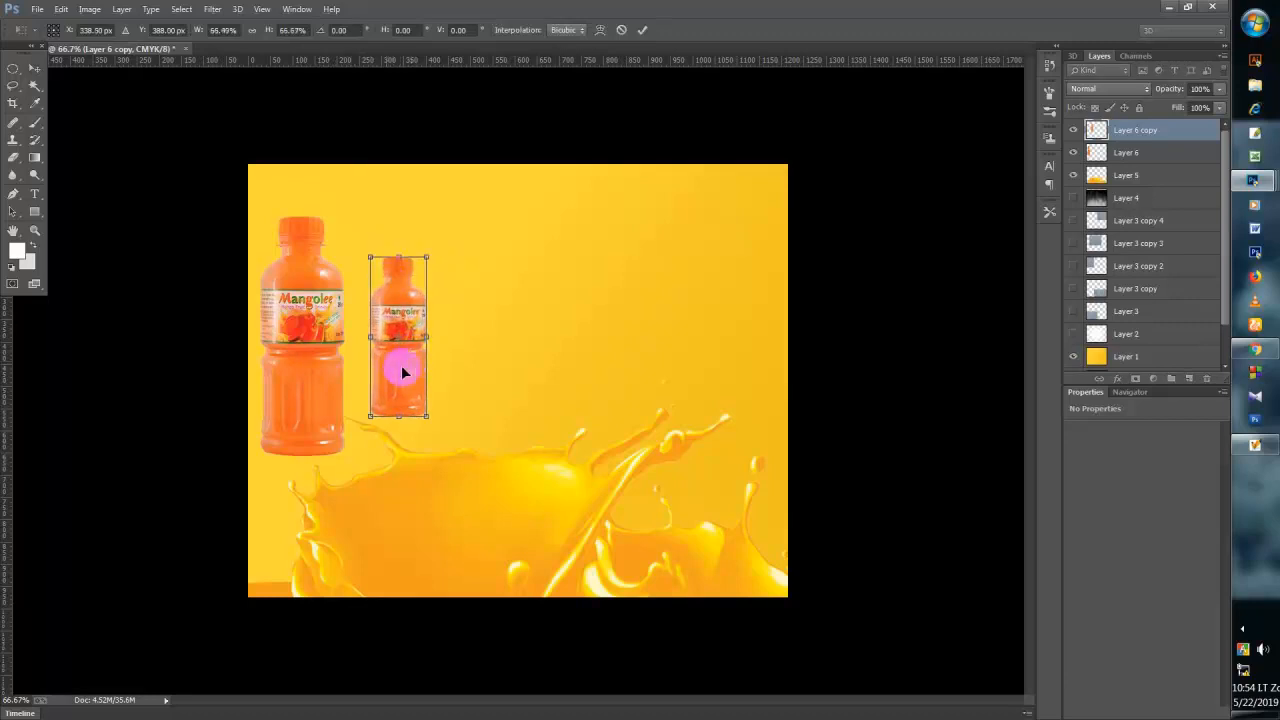
pyautogui.moveTo(403, 366); pyautogui.dragTo(365, 398)
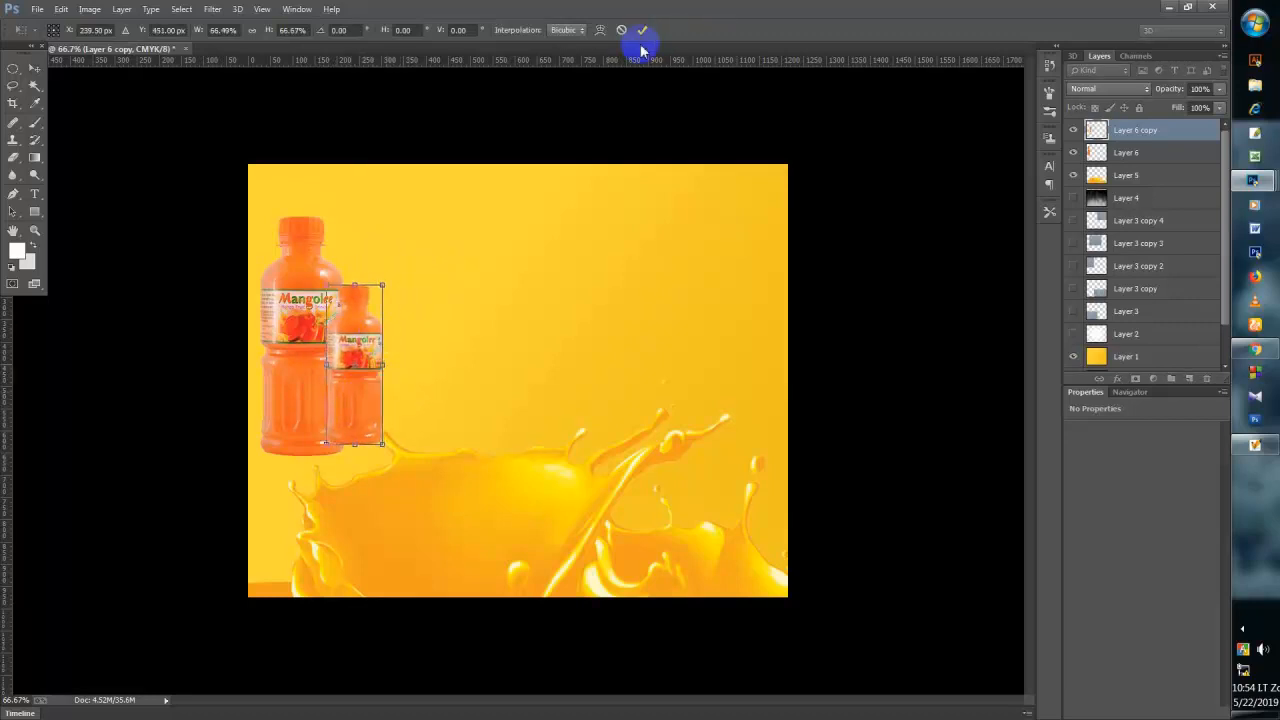
pyautogui.press('Return')
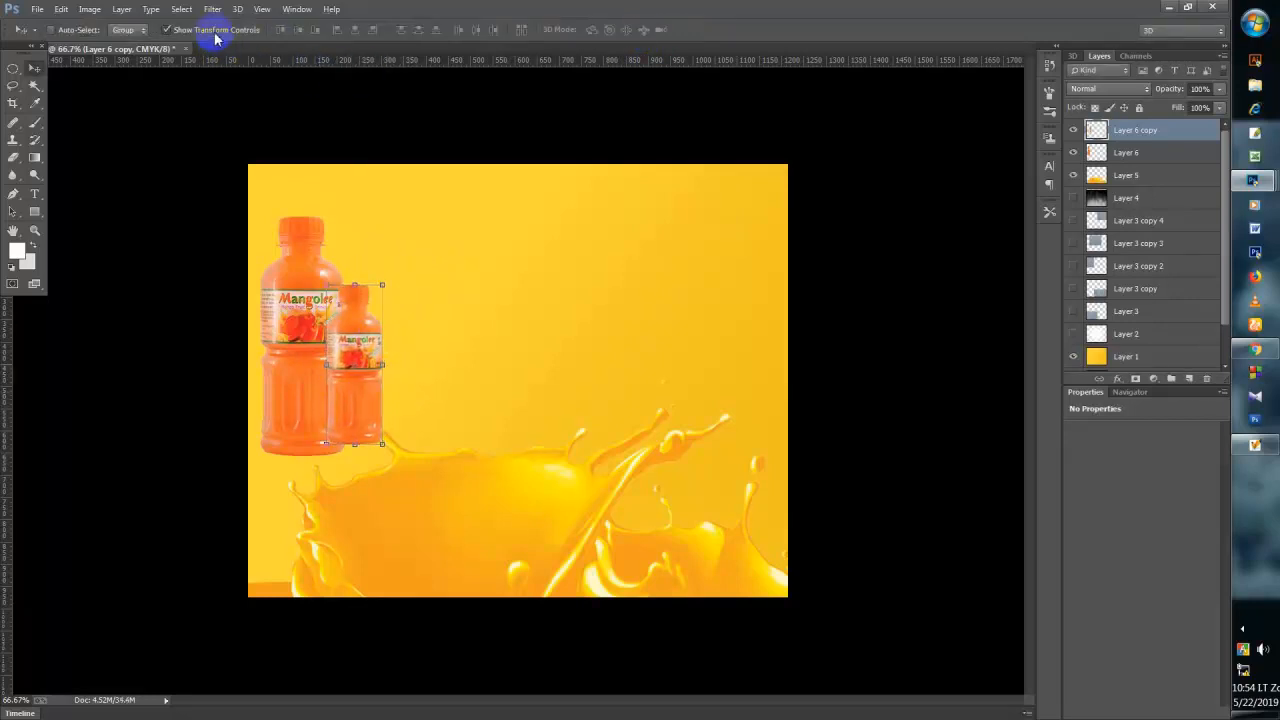
pyautogui.click(214, 31)
pyautogui.moveTo(1161, 134); pyautogui.dragTo(1166, 165)
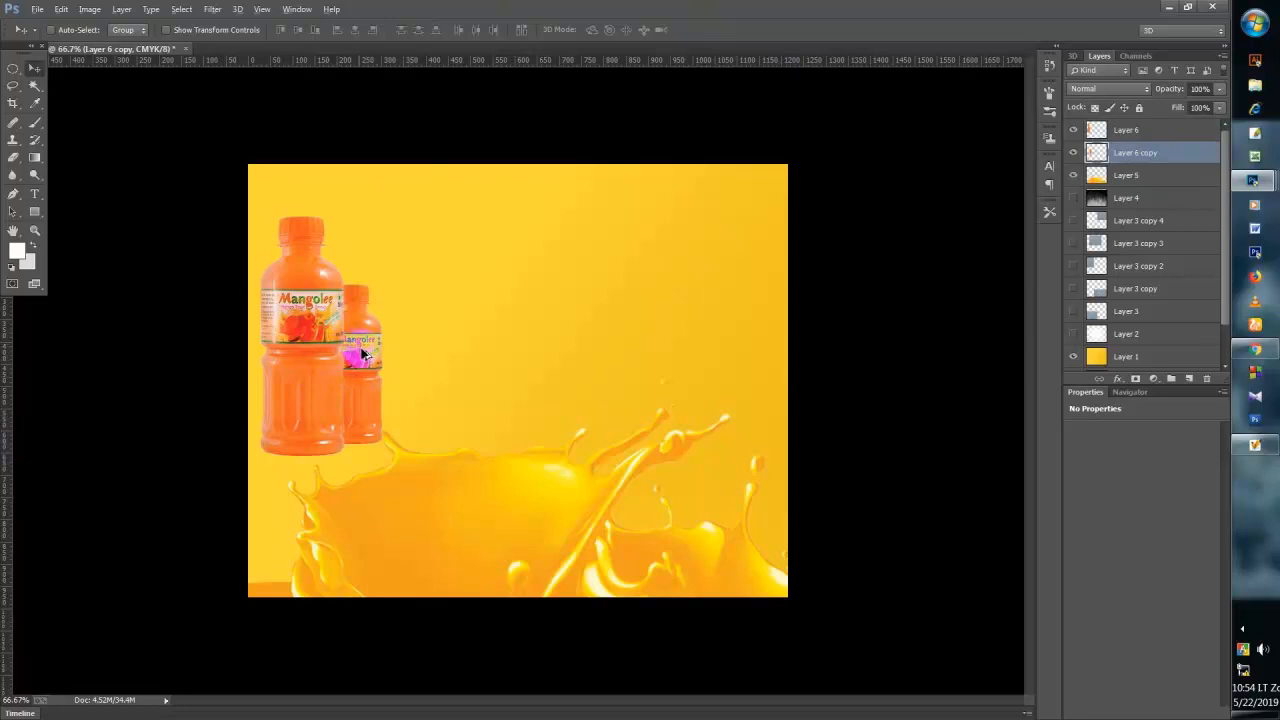
# - Duplicate the small bottle directly to its right and show the copy's transform controls
pyautogui.moveTo(362, 352); pyautogui.dragTo(414, 352)
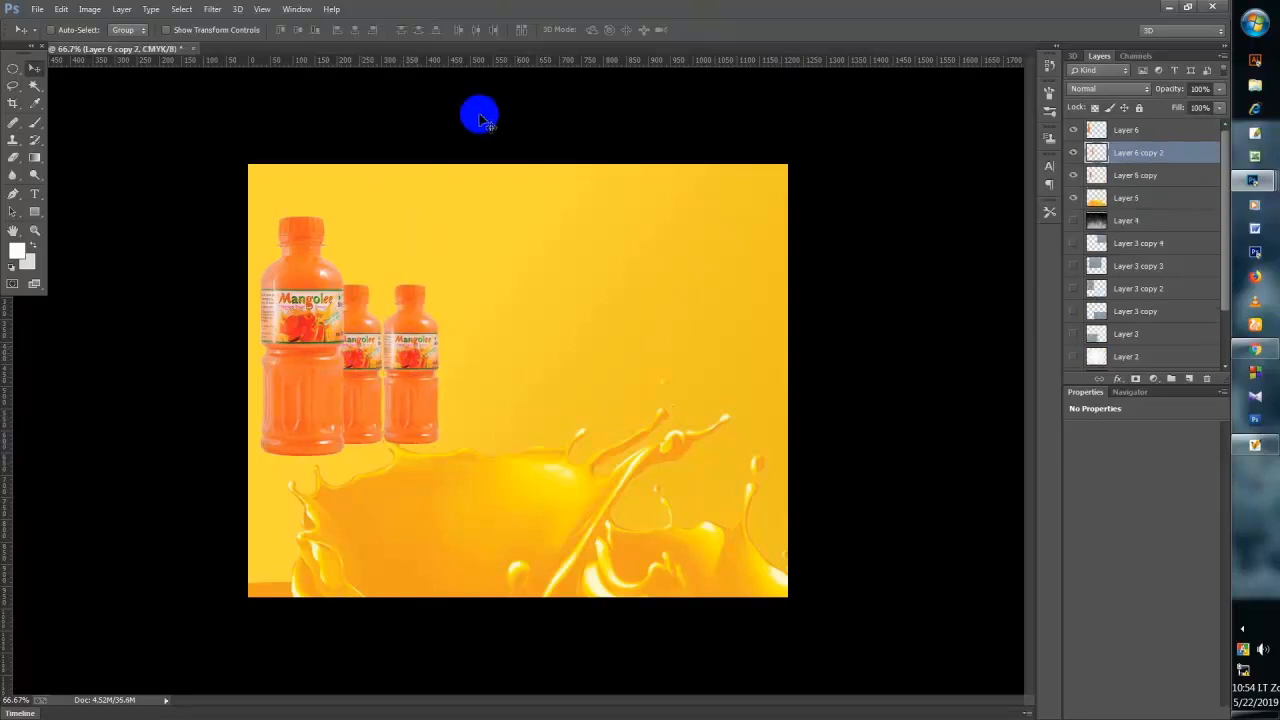
pyautogui.click(180, 32)
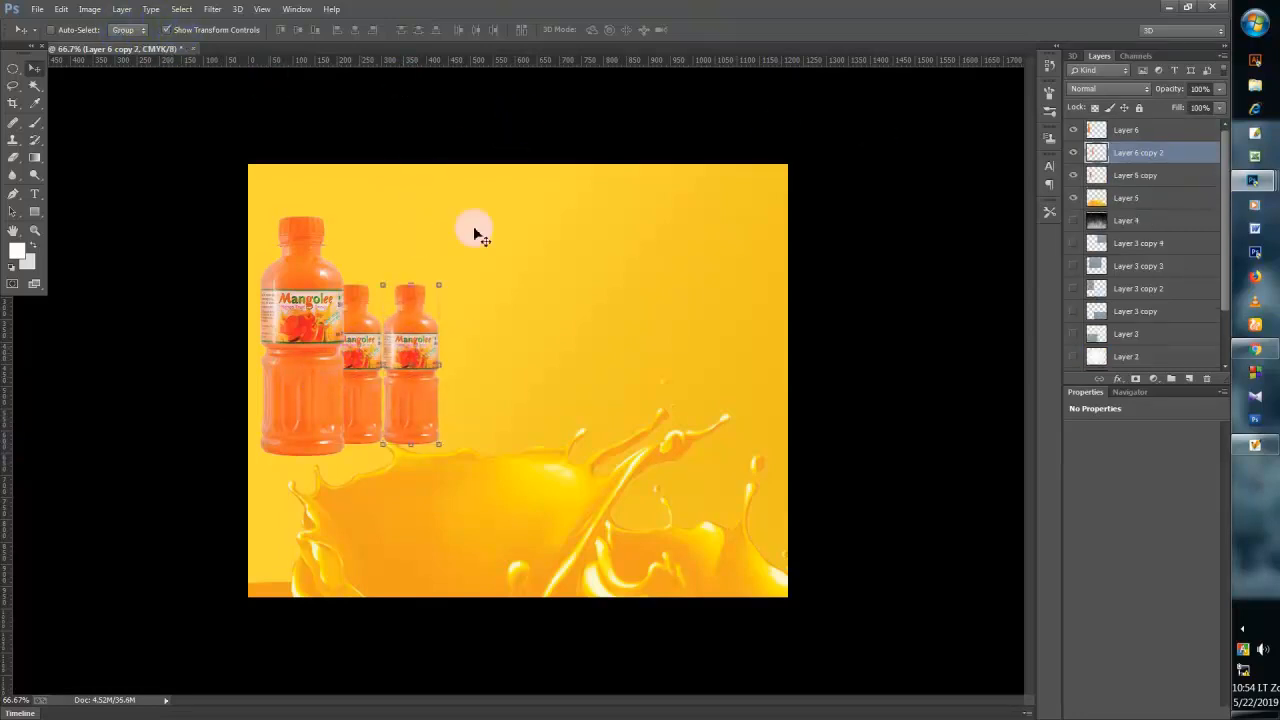
pyautogui.moveTo(378, 283); pyautogui.dragTo(357, 255)
pyautogui.moveTo(412, 347); pyautogui.dragTo(396, 330)
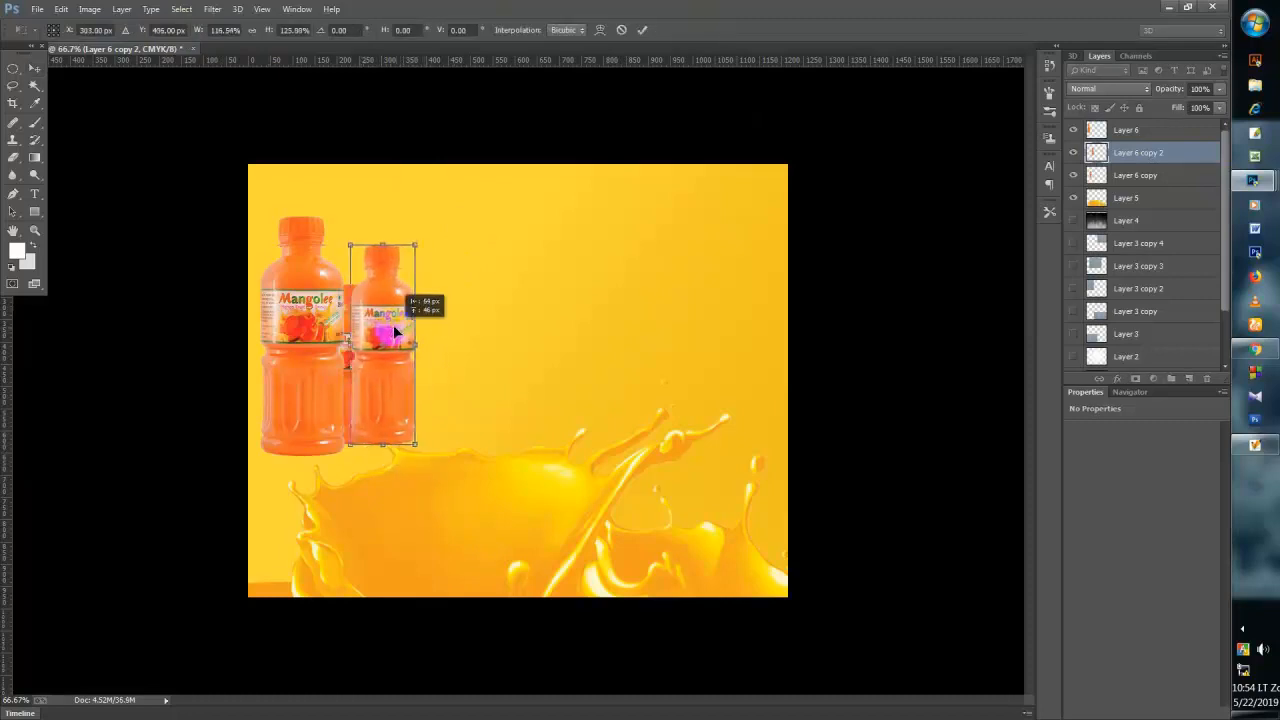
pyautogui.click(621, 29)
# - Enlarge the new bottle copy to about 124% and place it behind the small bottle, with its layer below Layer 6 copy
pyautogui.moveTo(382, 286); pyautogui.dragTo(362, 275)
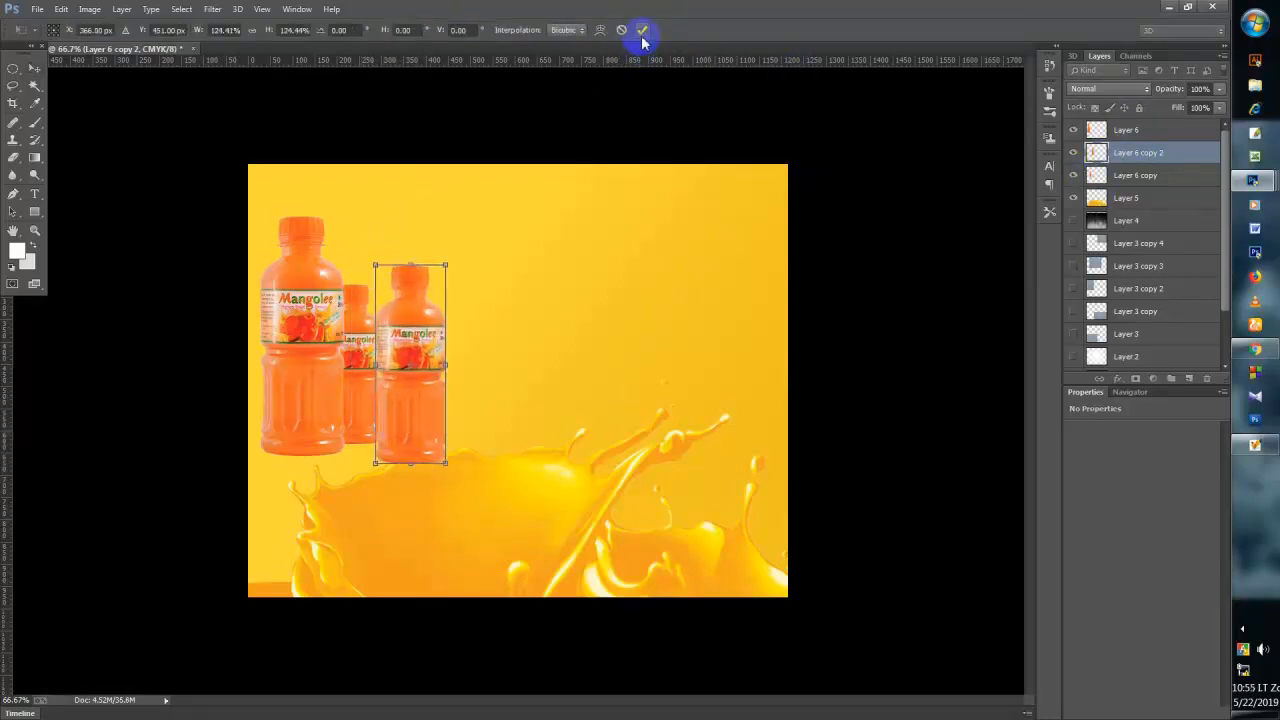
pyautogui.click(642, 30)
pyautogui.moveTo(1123, 176); pyautogui.dragTo(1128, 194)
pyautogui.moveTo(407, 317); pyautogui.dragTo(386, 297)
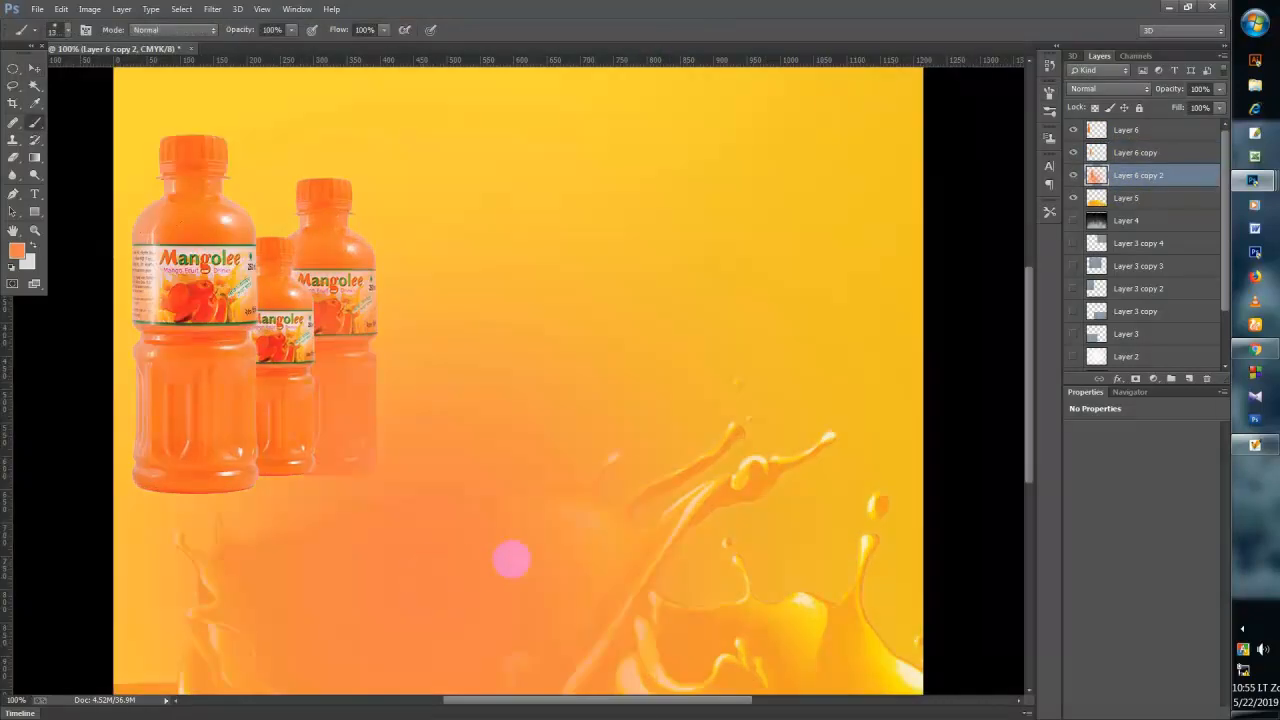
# - Try a large soft orange brush glow on Layer 6 copy 2, and try moving that layer above Layer 6
pyautogui.hotkey('ctrl', 'z')
pyautogui.hotkey('ctrl', 'z')
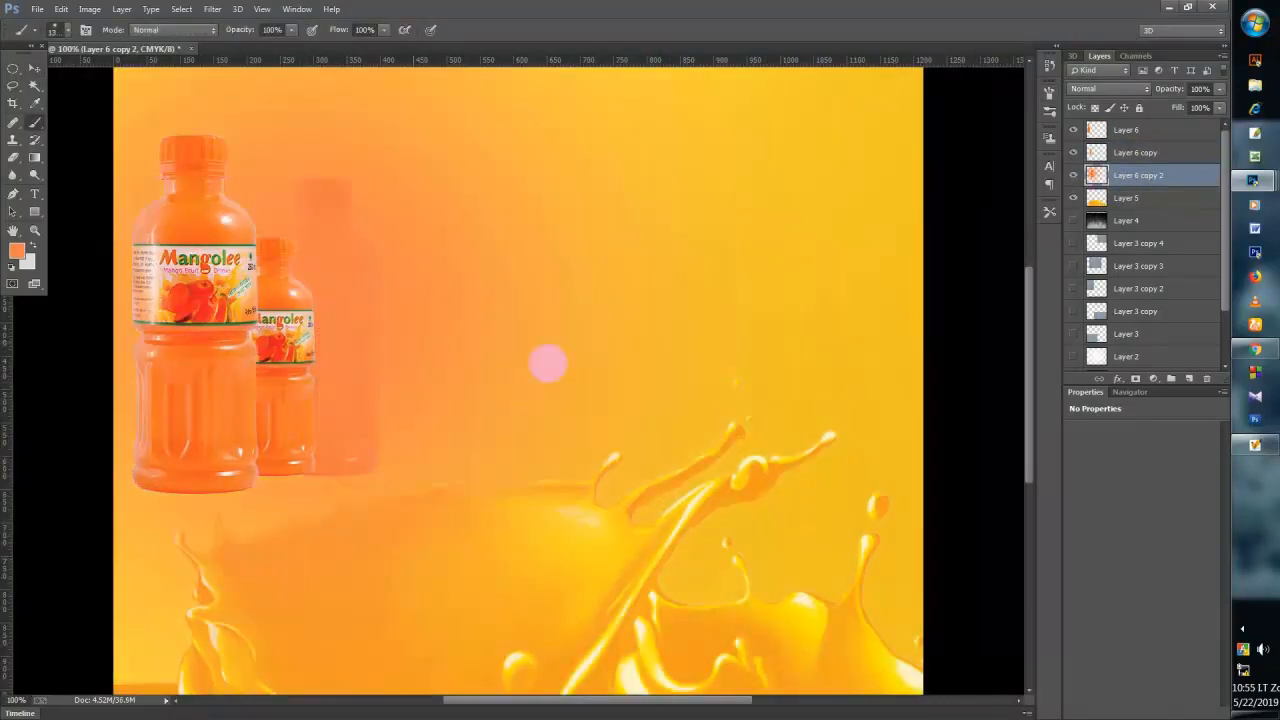
pyautogui.hotkey('ctrl', 'z')
pyautogui.hotkey('ctrl', 'z')
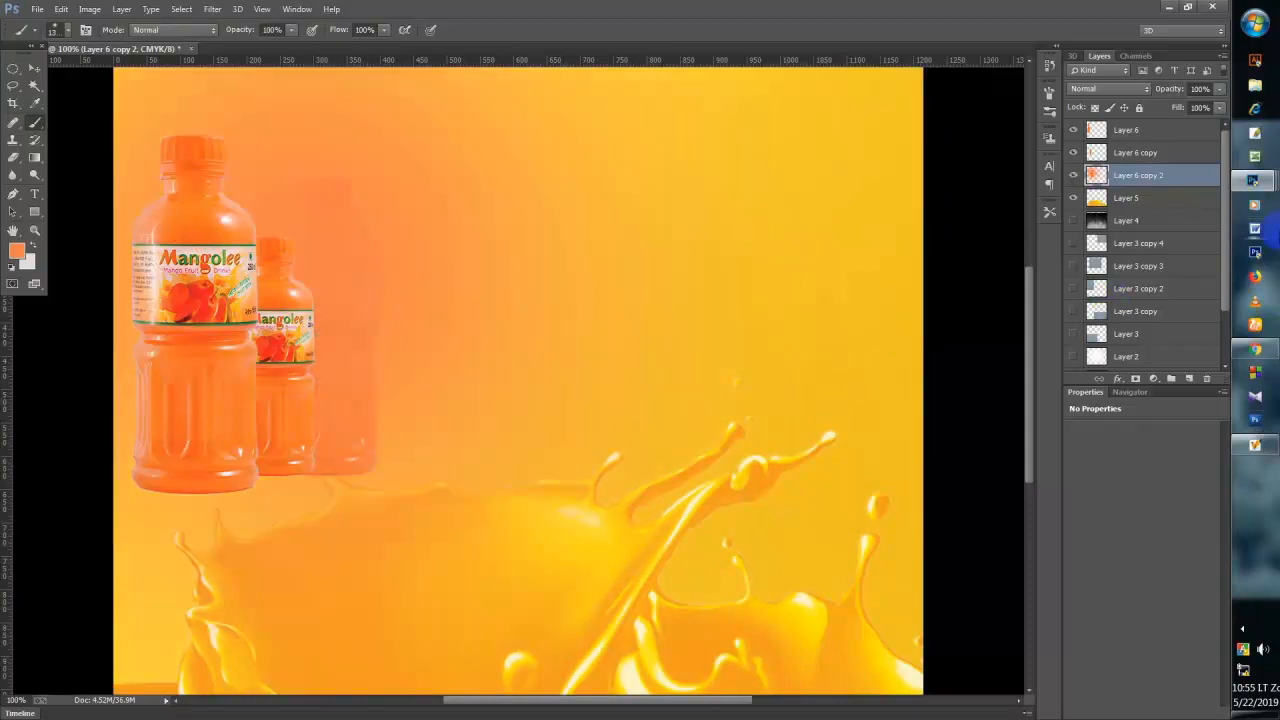
pyautogui.moveTo(1108, 153); pyautogui.dragTo(1110, 128)
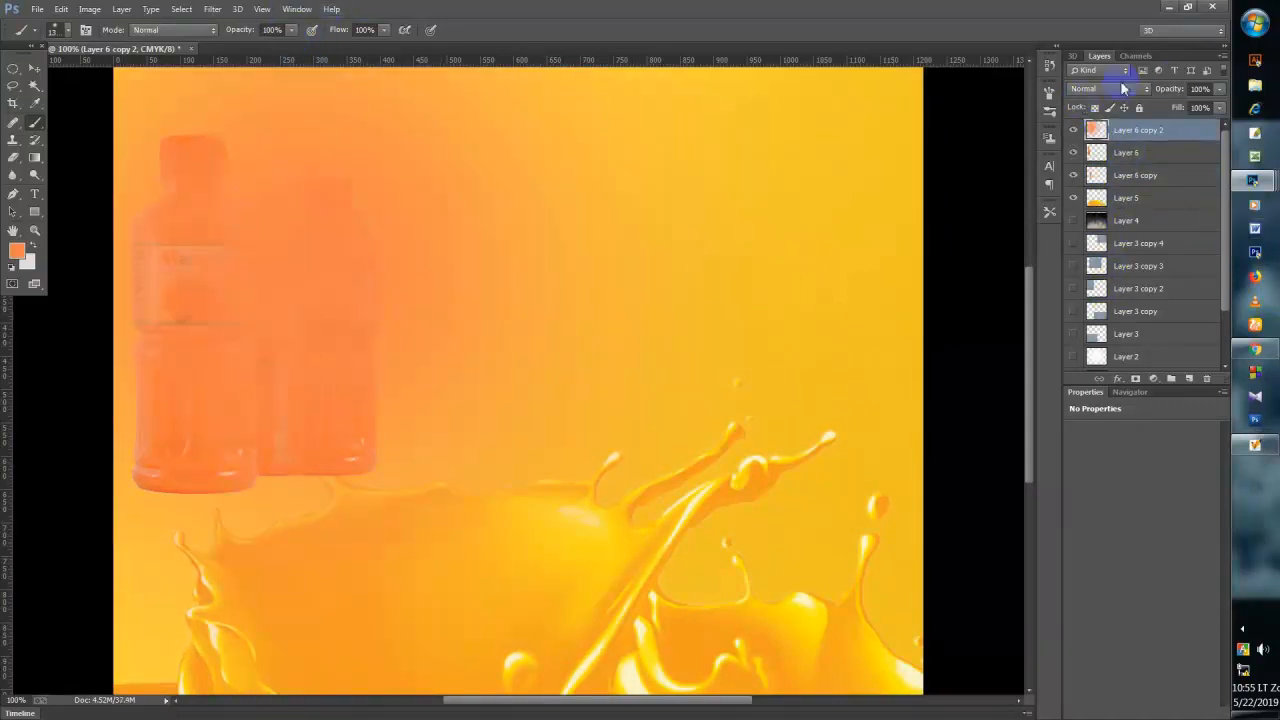
pyautogui.hotkey('ctrl', 'z')
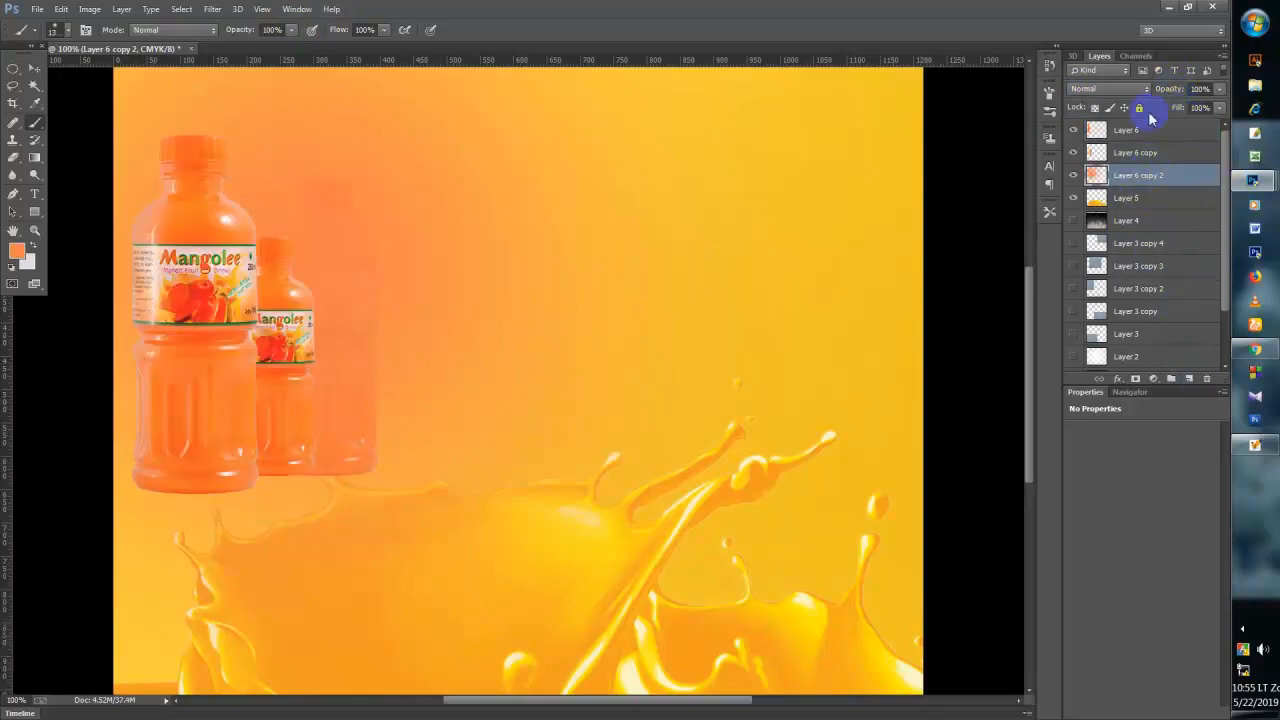
# - Undo the orange brush glow on Layer 6 copy 2 and select Layer 6
pyautogui.click(1149, 132)
pyautogui.hotkey('ctrl', 'alt', 'z')
pyautogui.click(1149, 130)
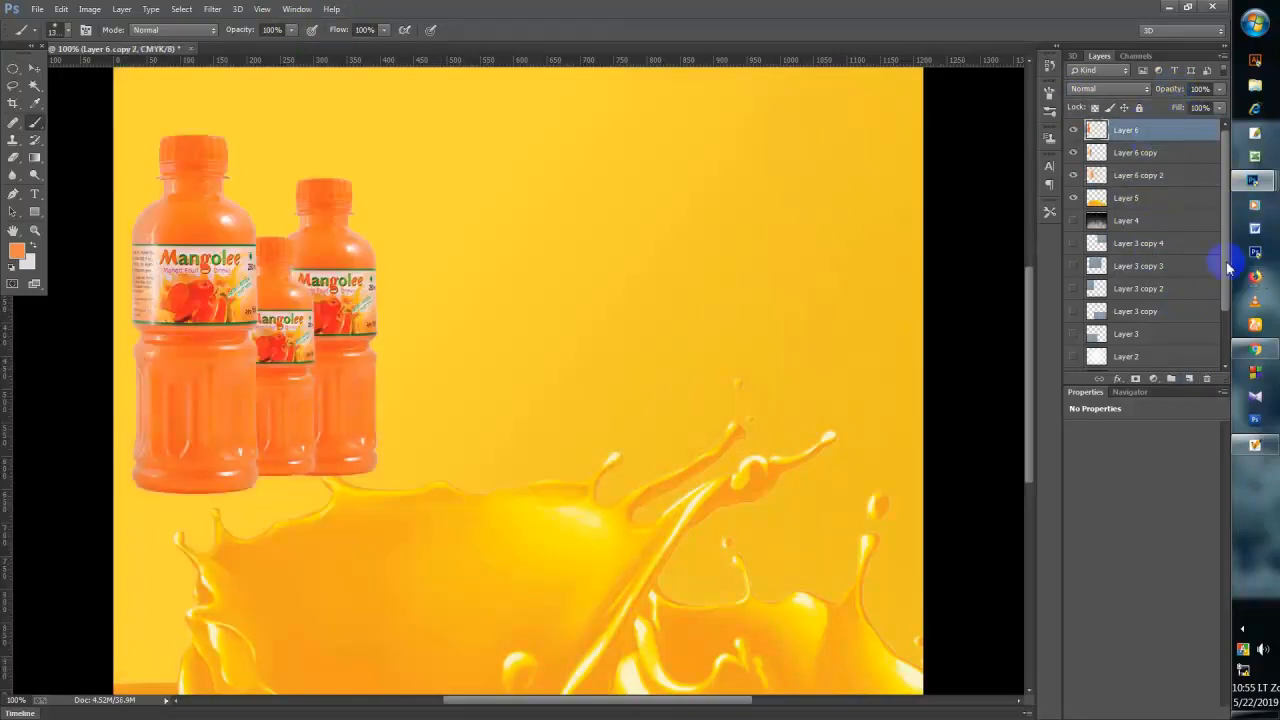
# - Add a new layer with a large soft orange glow behind the bottles, at 61% opacity and stacked directly below Layer 6 copy 2
pyautogui.click(1189, 381)
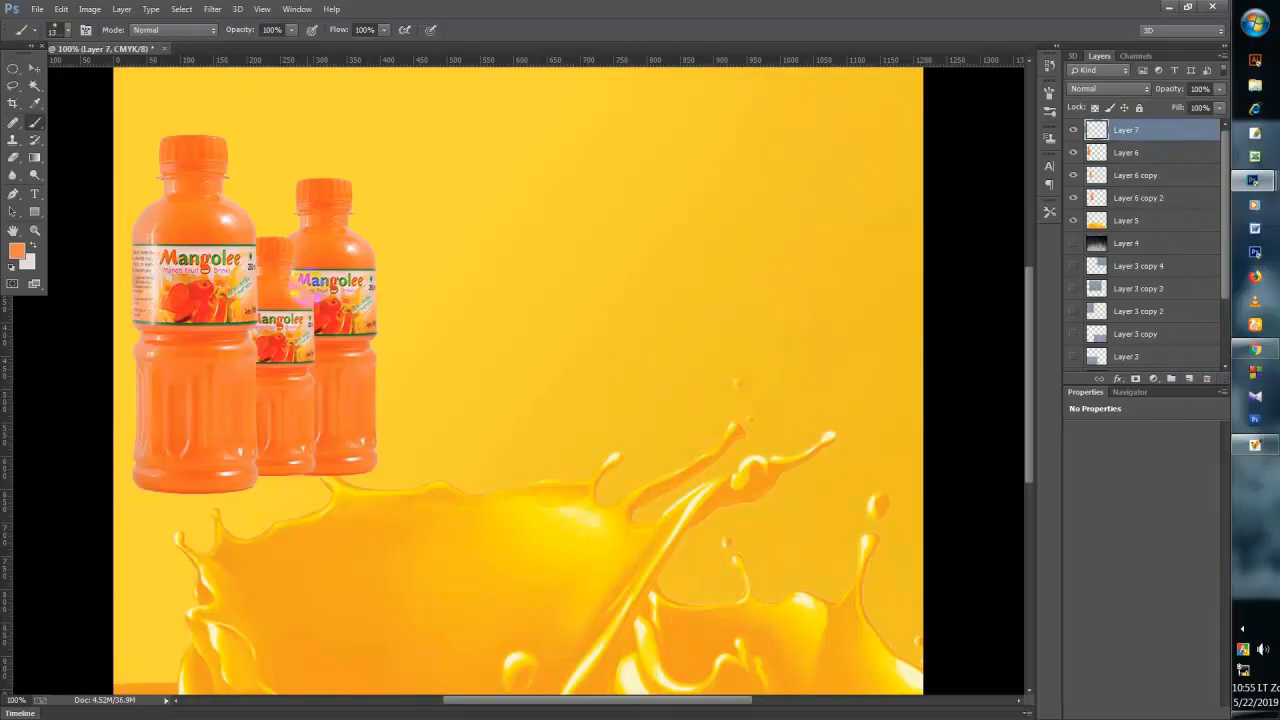
pyautogui.hotkey('alt', 'BackSpace')
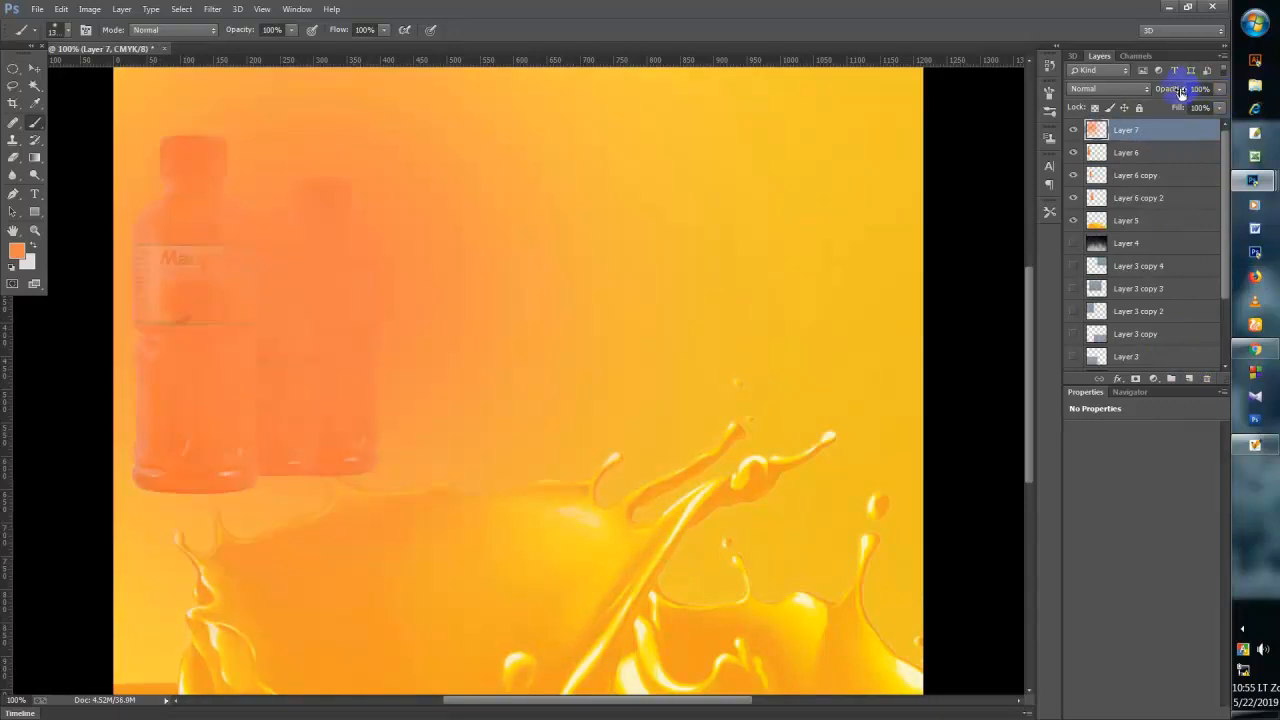
pyautogui.moveTo(1168, 89); pyautogui.dragTo(1160, 82)
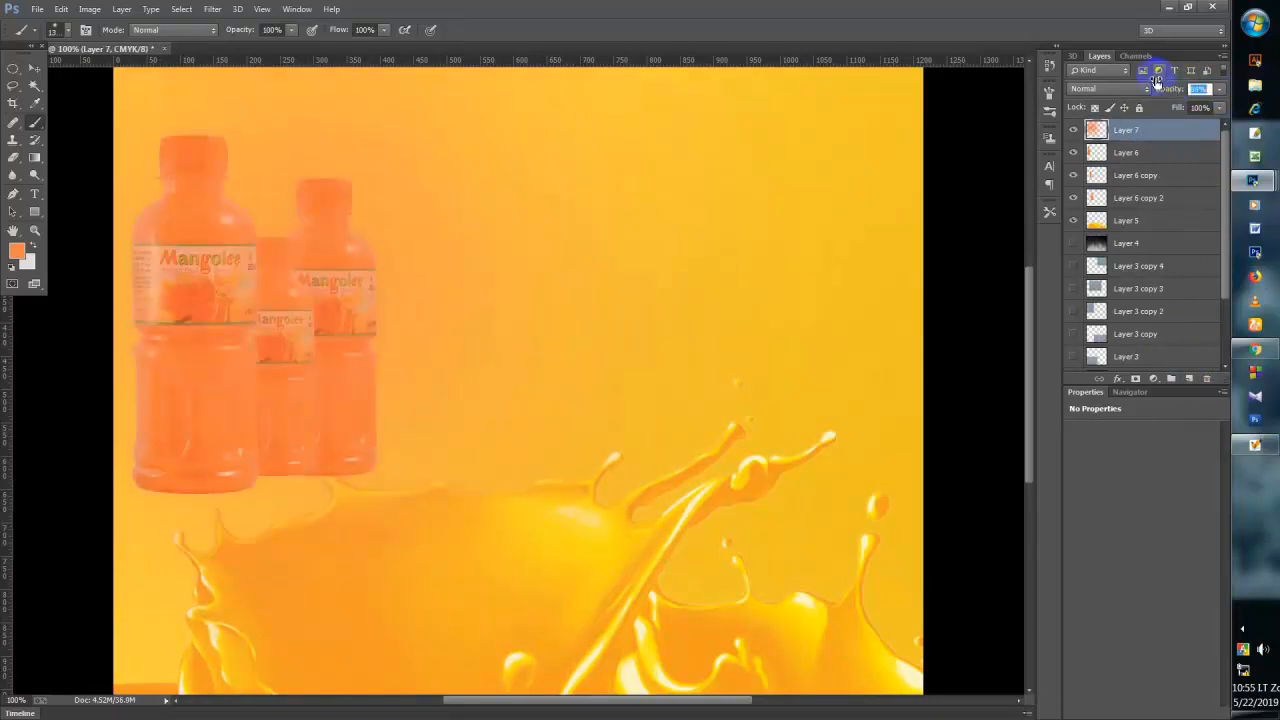
pyautogui.moveTo(1122, 138); pyautogui.dragTo(1124, 210)
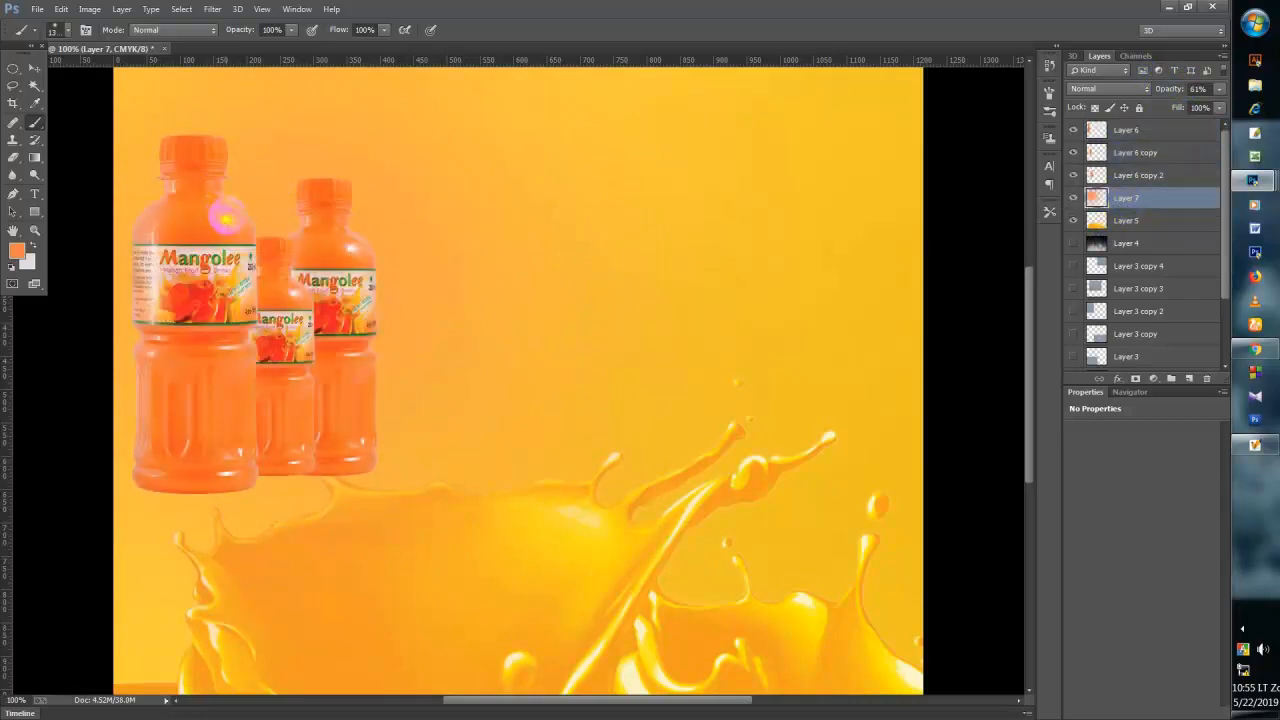
pyautogui.click(228, 219)
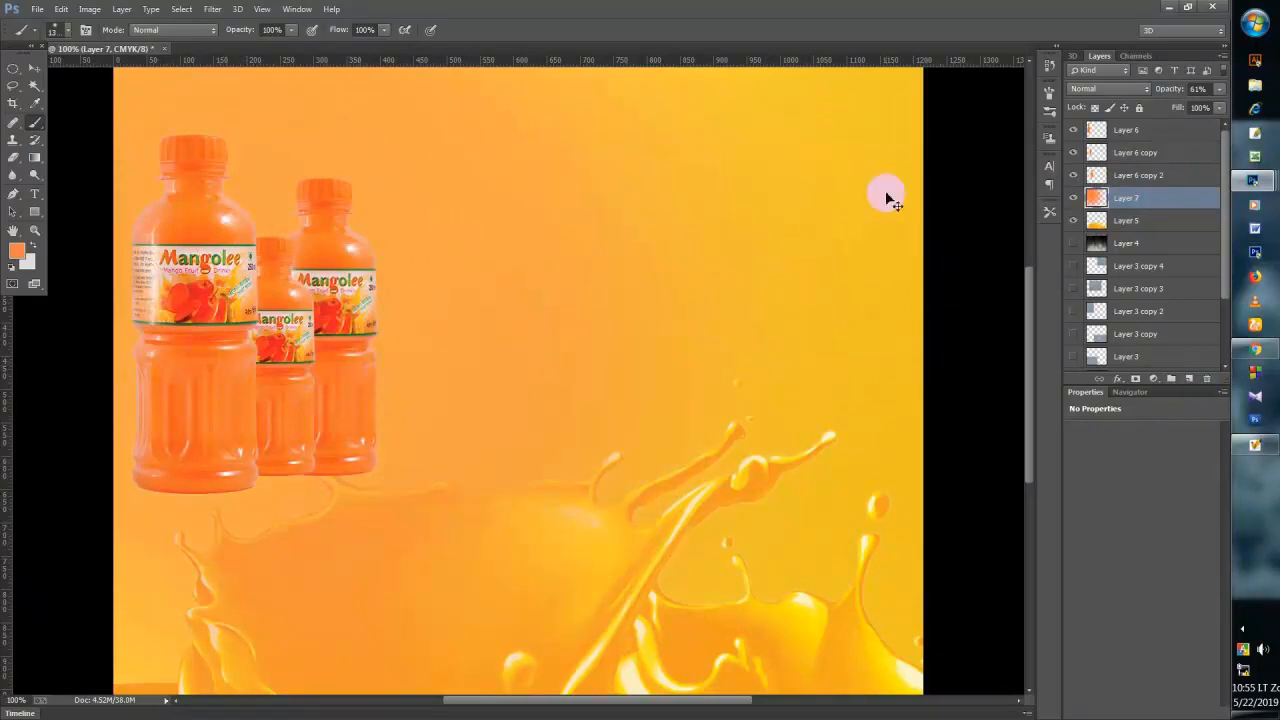
# - Move the juice splash on Layer 5 above the orange glow on Layer 7 in the stacking order
pyautogui.hotkey('ctrl', '-')
pyautogui.hotkey('ctrl', '-')
pyautogui.hotkey('ctrl', '-')
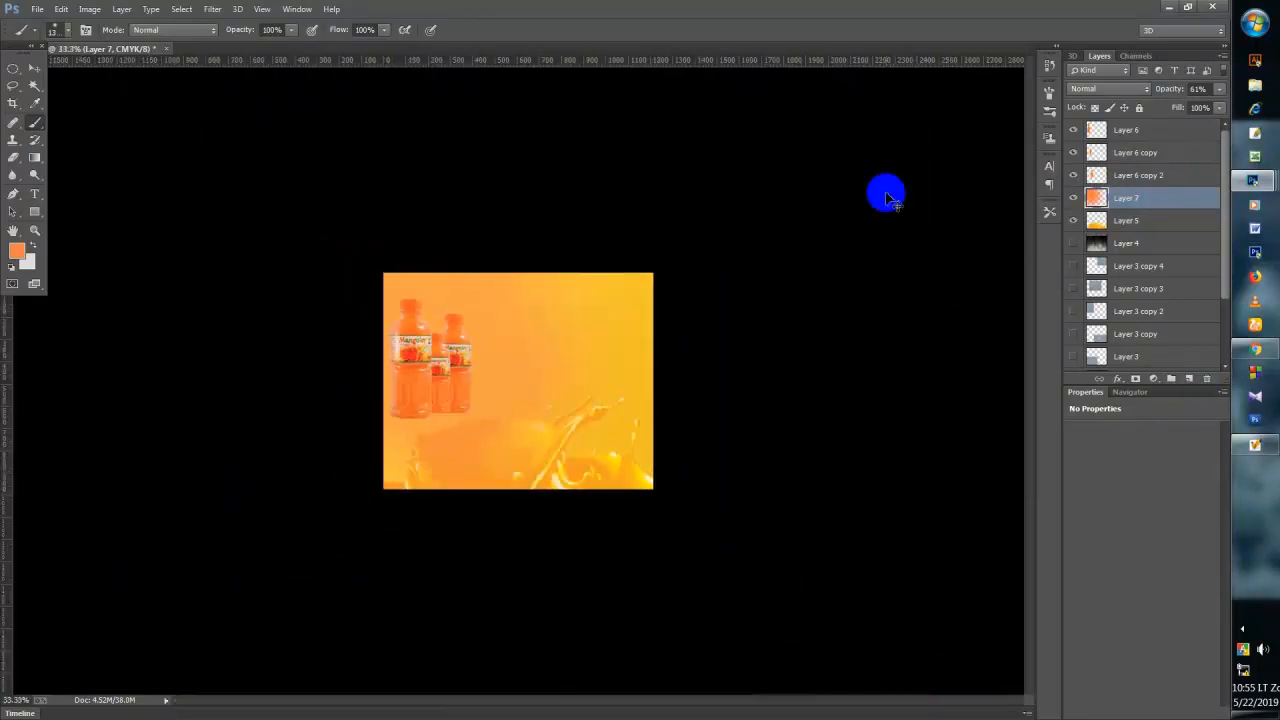
pyautogui.hotkey('ctrl', '+')
pyautogui.hotkey('ctrl', '+')
pyautogui.hotkey('ctrl', '+')
pyautogui.hotkey('ctrl', '-')
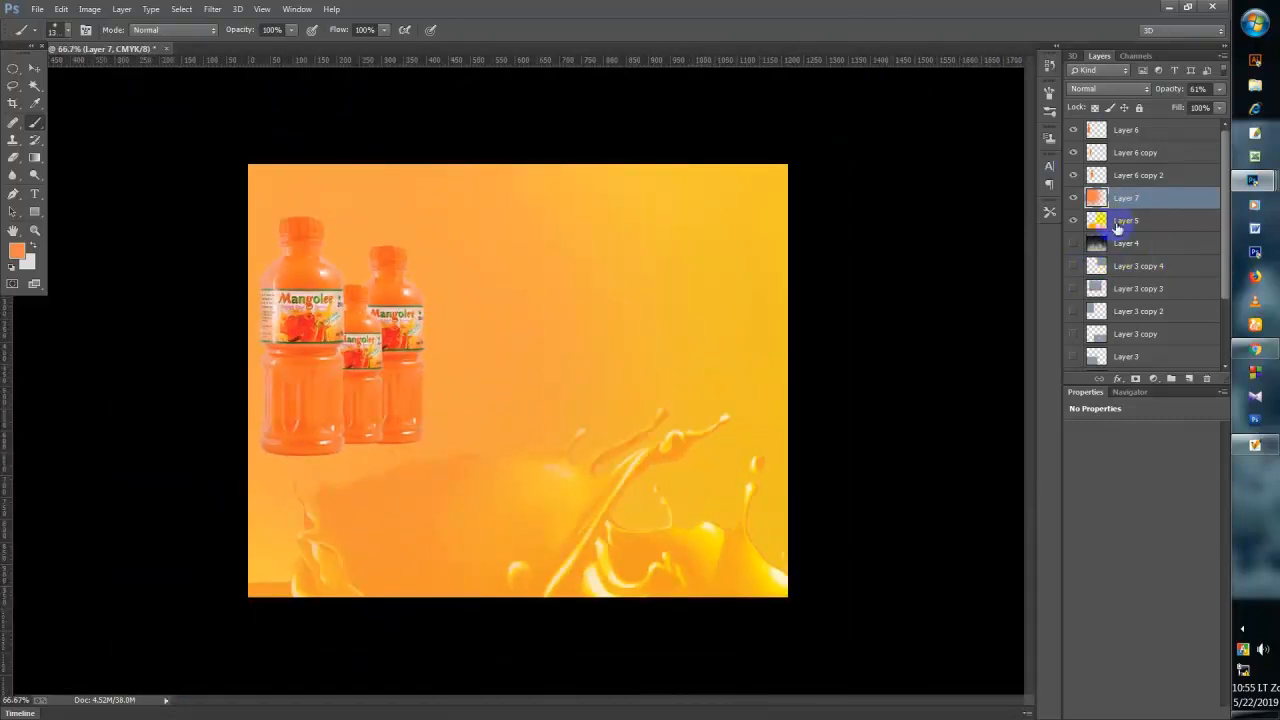
pyautogui.moveTo(1117, 228); pyautogui.dragTo(1117, 192)
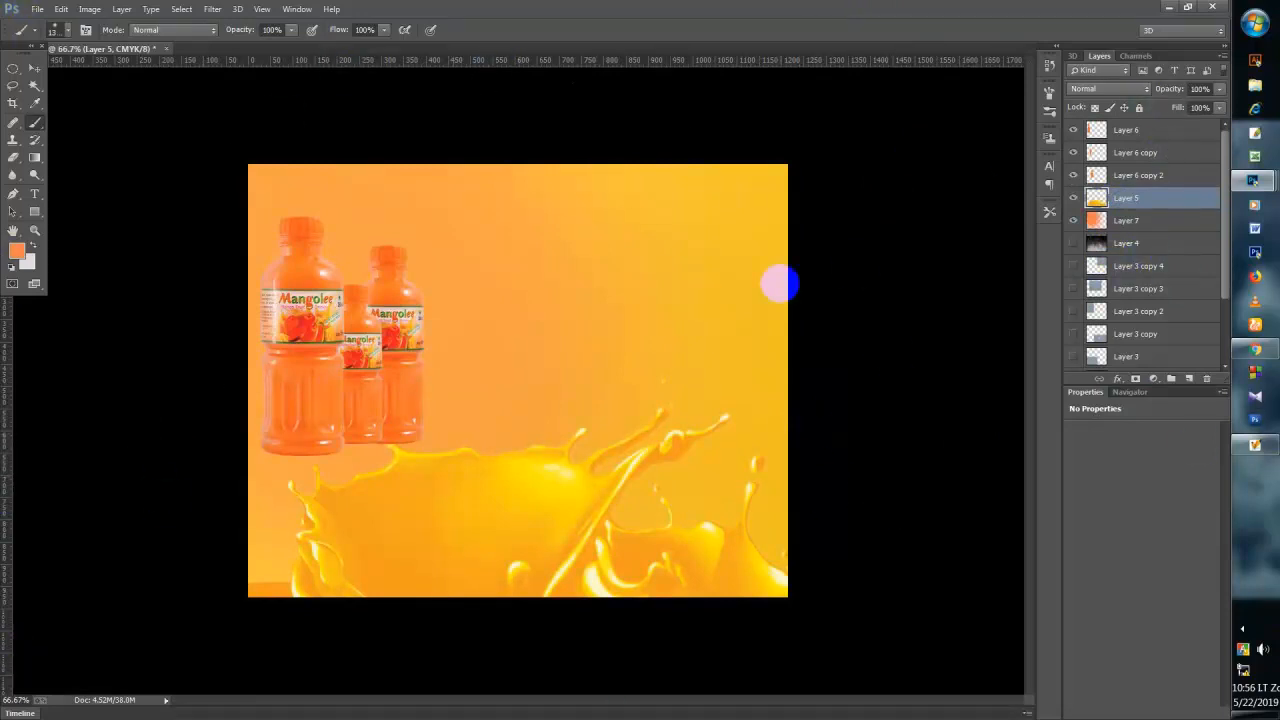
# - Merge the three bottle layers, Layer 6, Layer 6 copy and Layer 6 copy 2, into one layer
pyautogui.click(31, 69)
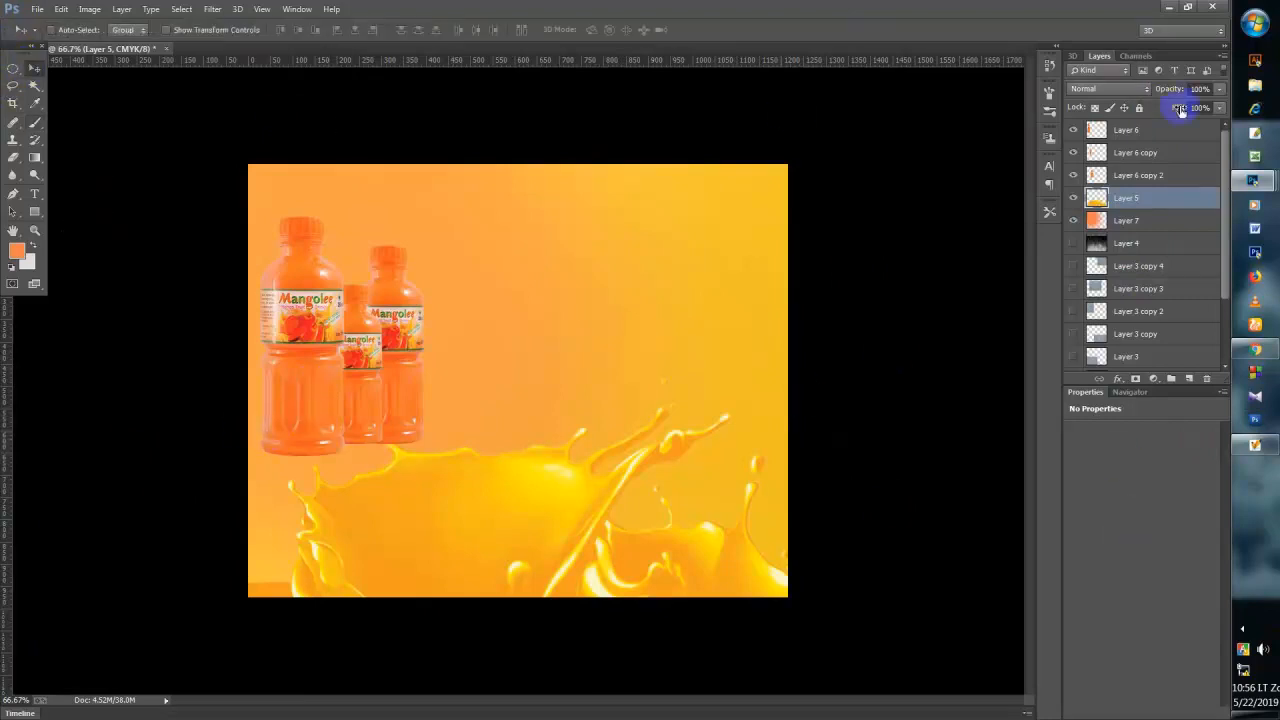
pyautogui.click(1110, 133)
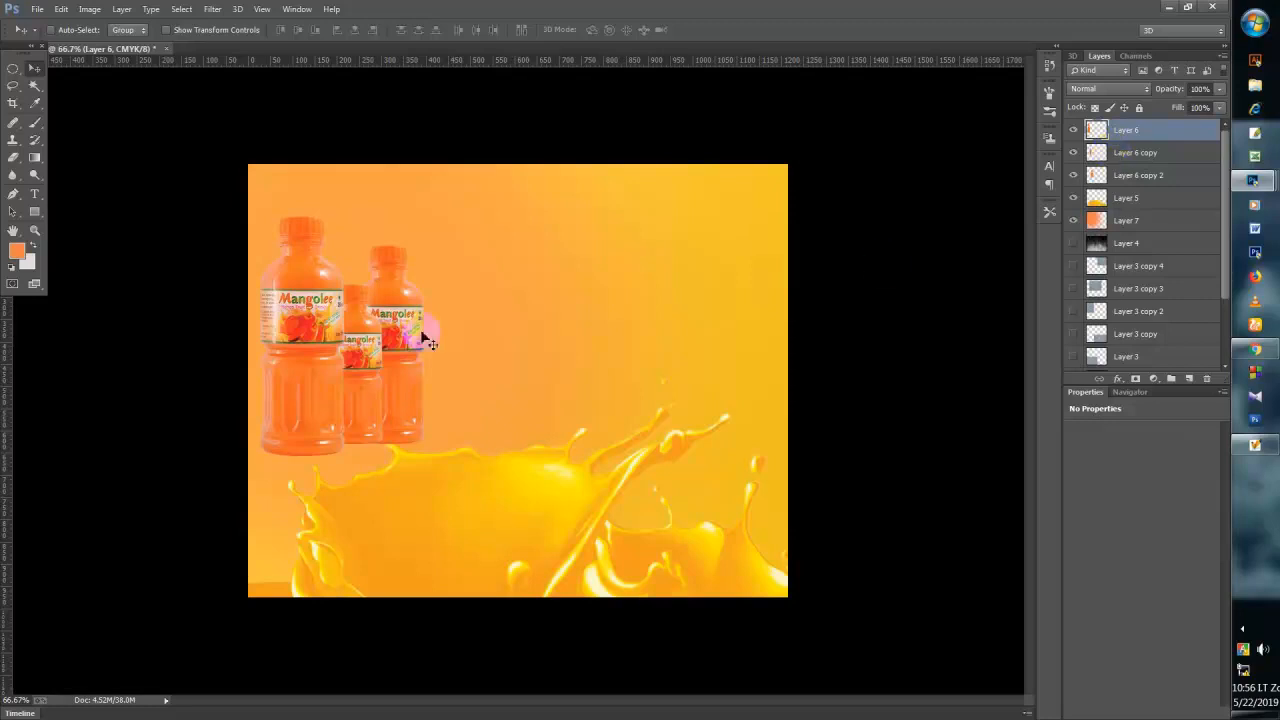
pyautogui.click(1116, 182)
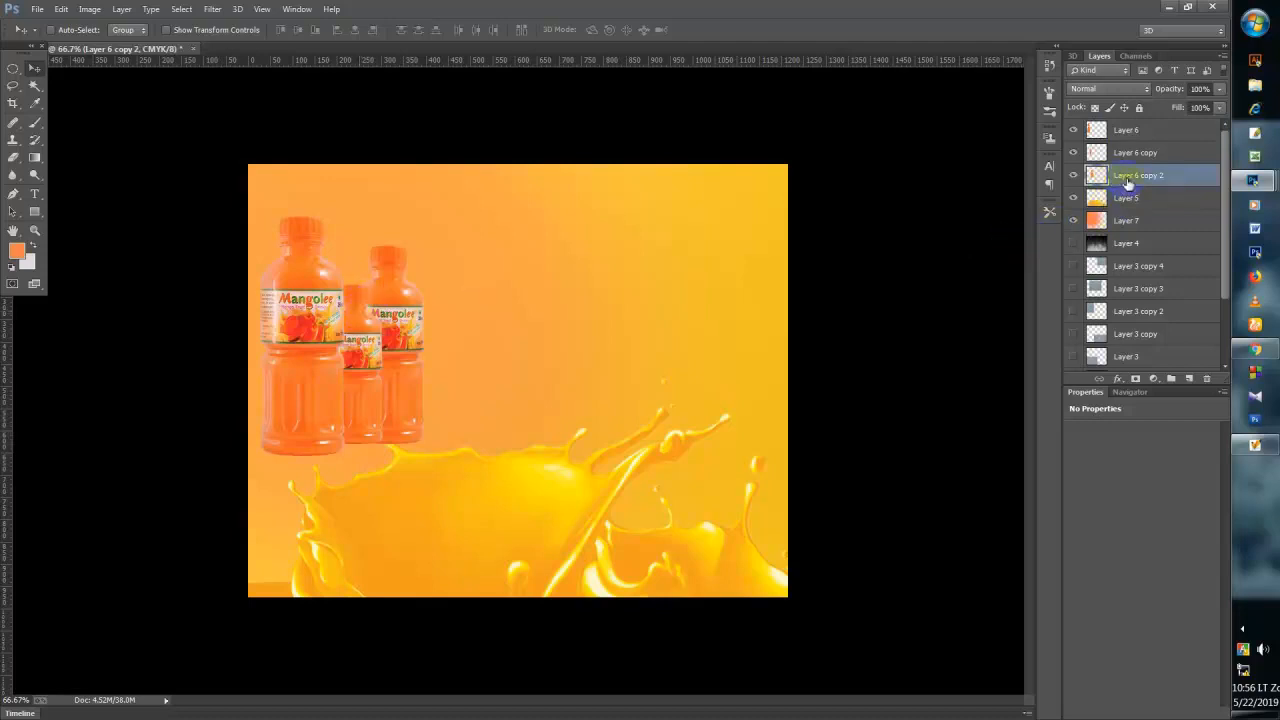
pyautogui.keyDown('ctrl'); pyautogui.click(1127, 179); pyautogui.keyUp('ctrl')
pyautogui.keyDown('ctrl'); pyautogui.click(1129, 159); pyautogui.keyUp('ctrl')
pyautogui.keyDown('ctrl'); pyautogui.click(1127, 174); pyautogui.keyUp('ctrl')
pyautogui.keyDown('ctrl'); pyautogui.click(1120, 128); pyautogui.keyUp('ctrl')
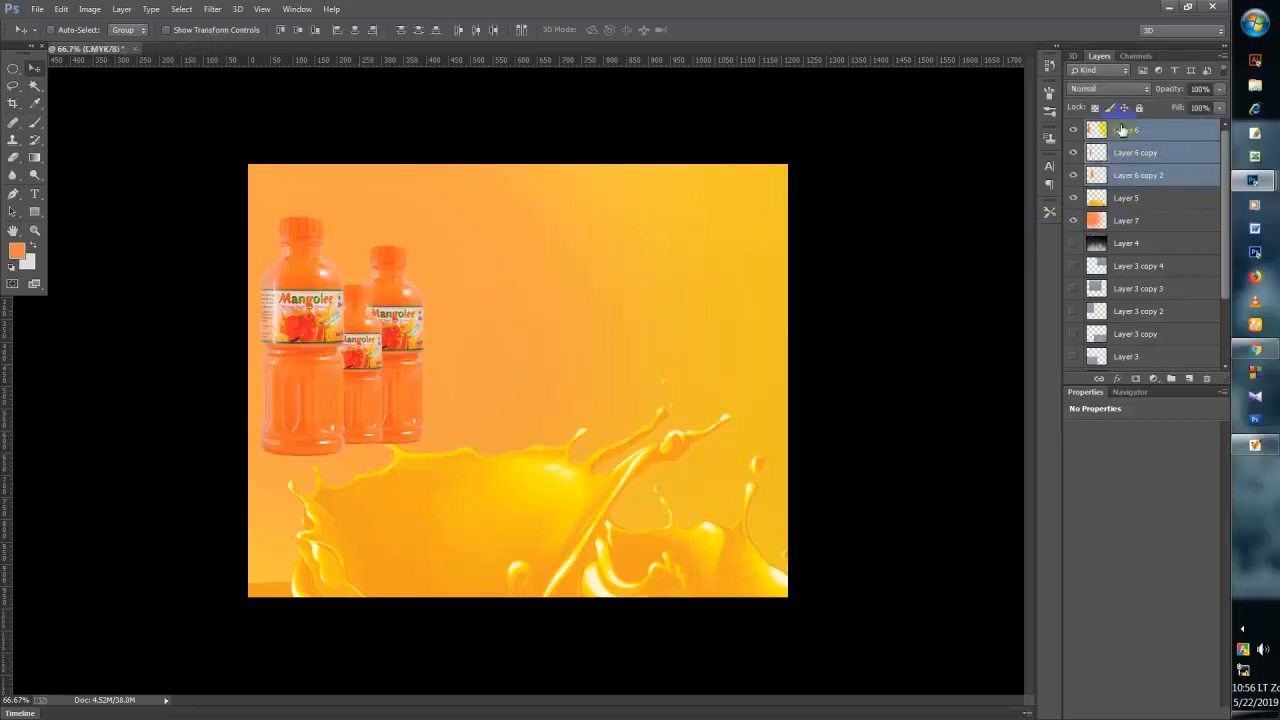
pyautogui.hotkey('ctrl', 'e')
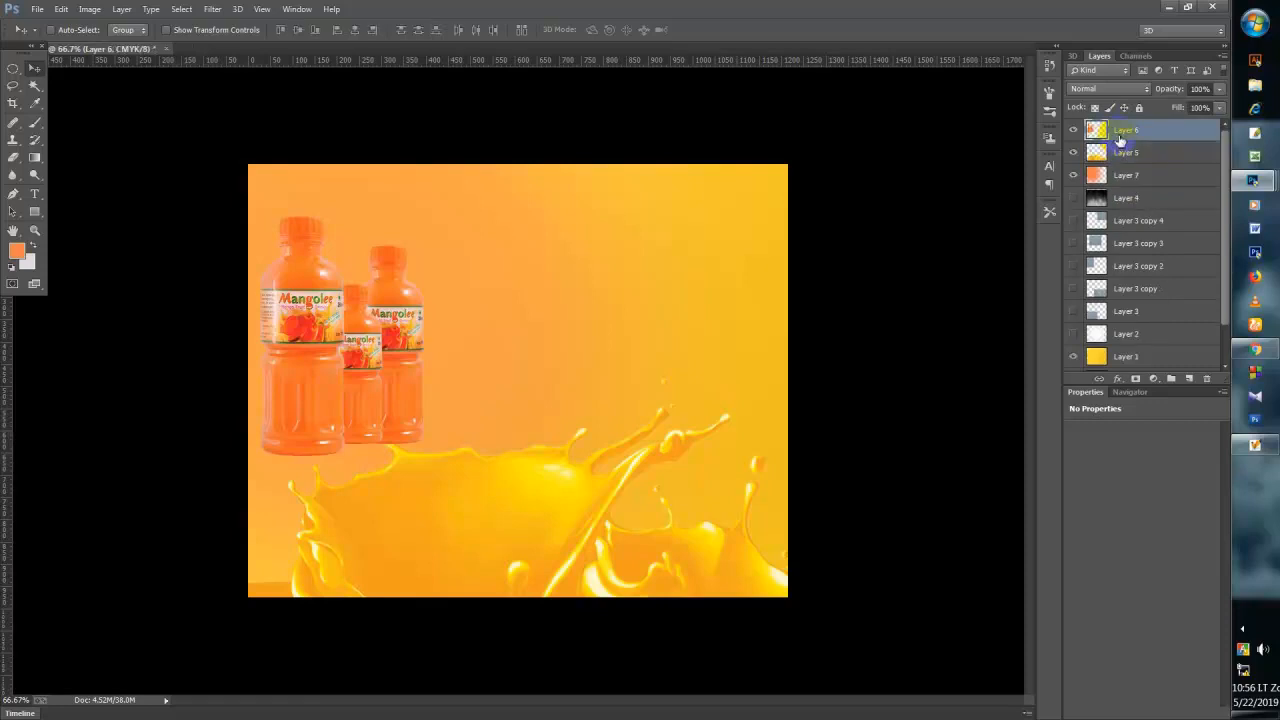
# - Shift the merged bottle group slightly up and to the right, and duplicate its layer as Layer 6 copy 2
pyautogui.moveTo(403, 329); pyautogui.dragTo(405, 288)
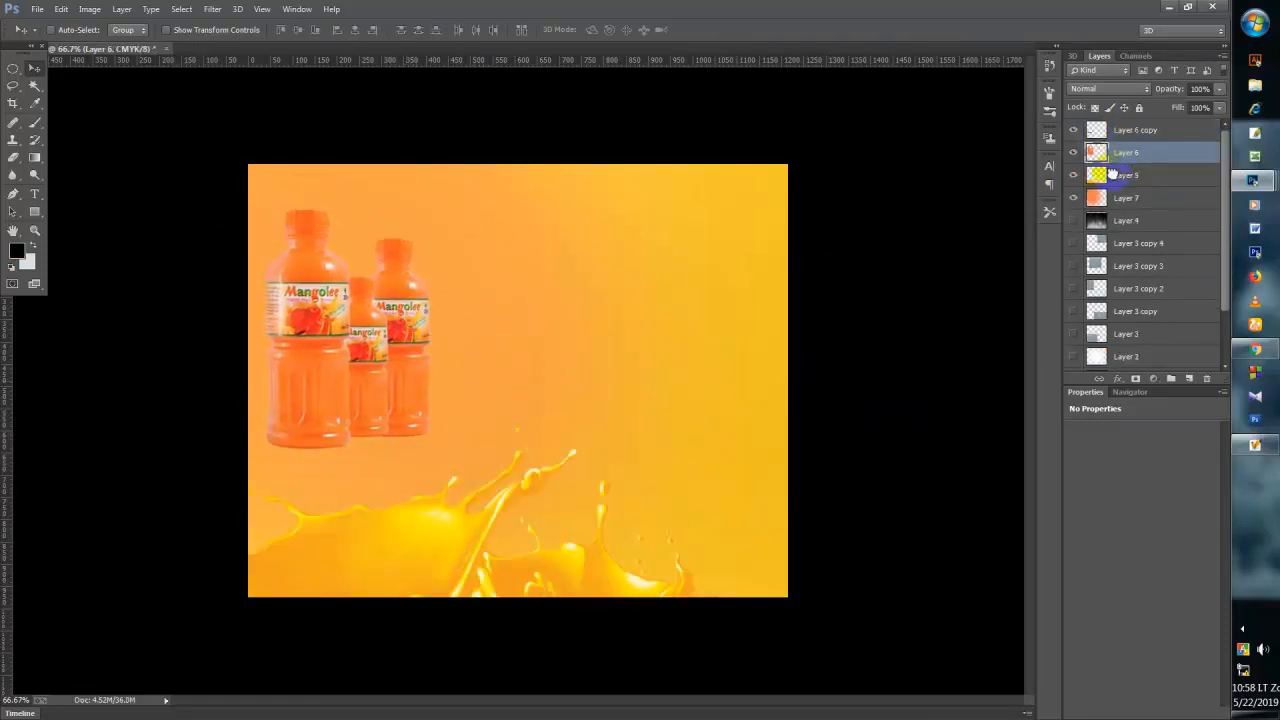
pyautogui.moveTo(1112, 174); pyautogui.dragTo(1190, 379)
pyautogui.moveTo(1224, 202); pyautogui.dragTo(1208, 113)
pyautogui.moveTo(1100, 157); pyautogui.dragTo(1190, 378)
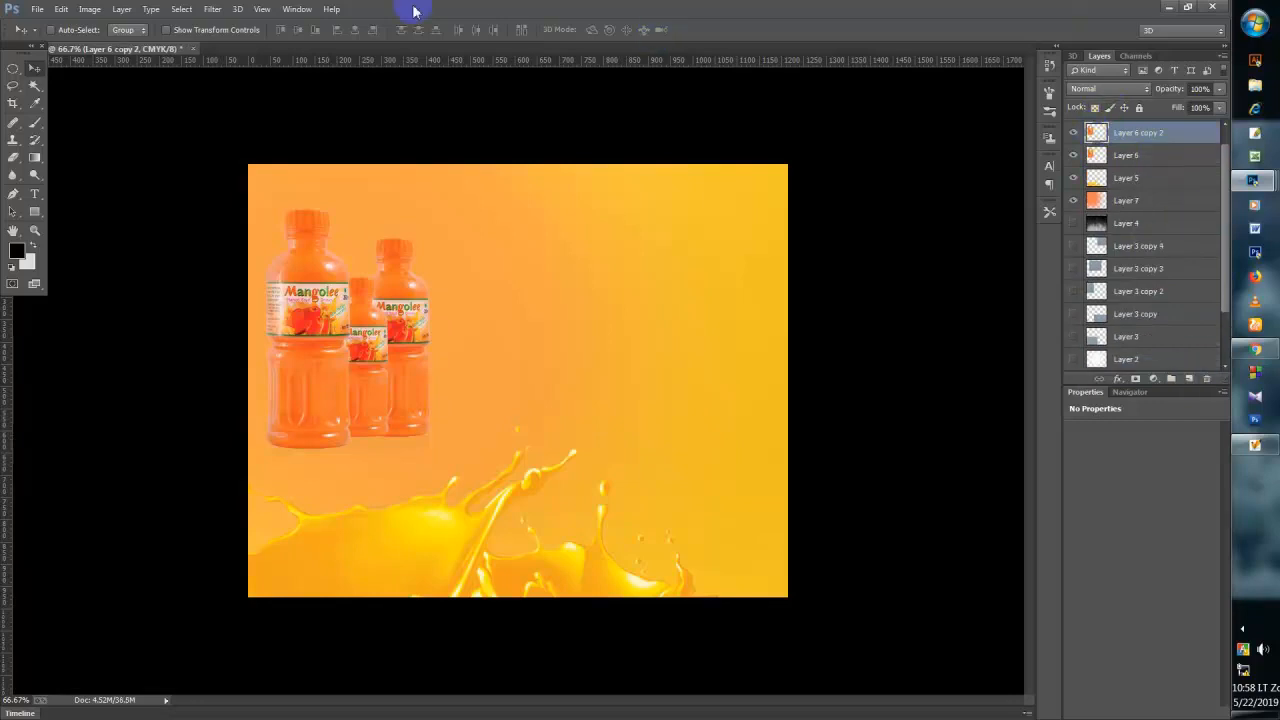
# - Flip the bottle copy upside down at about 62% height, place it directly beneath the original bottles as a reflection, and clear the selection
pyautogui.click(172, 31)
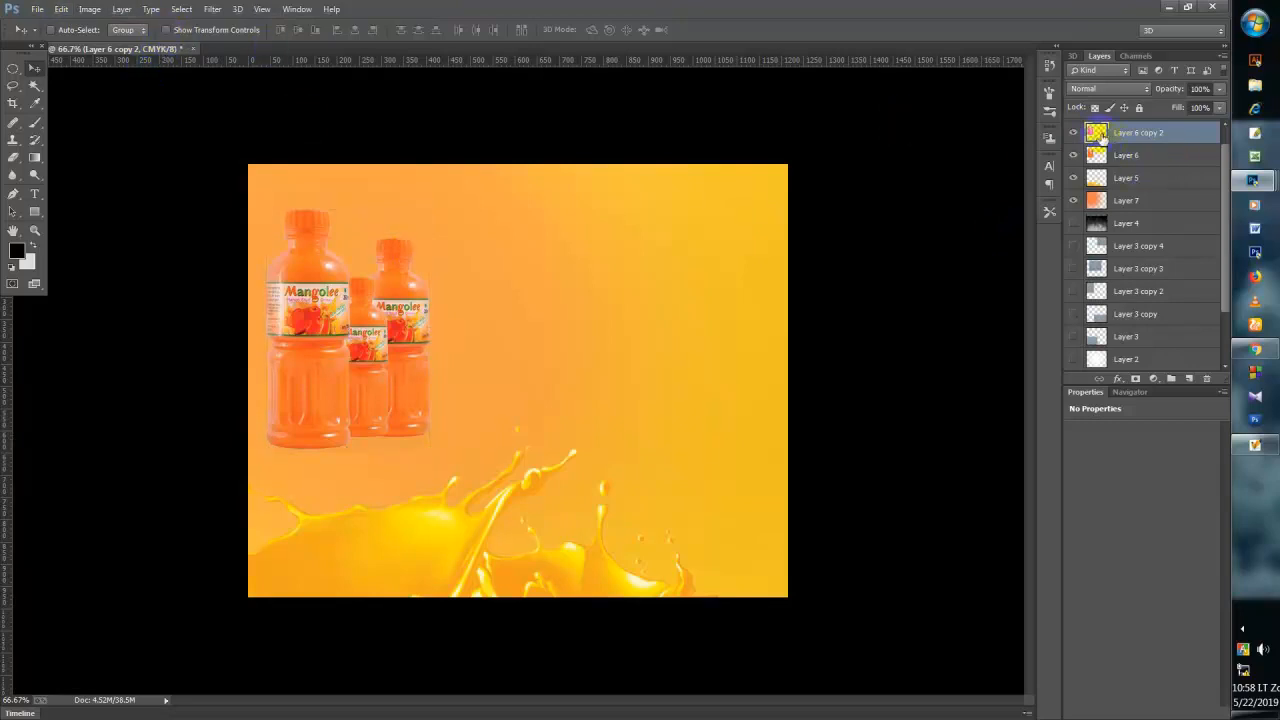
pyautogui.click(168, 31)
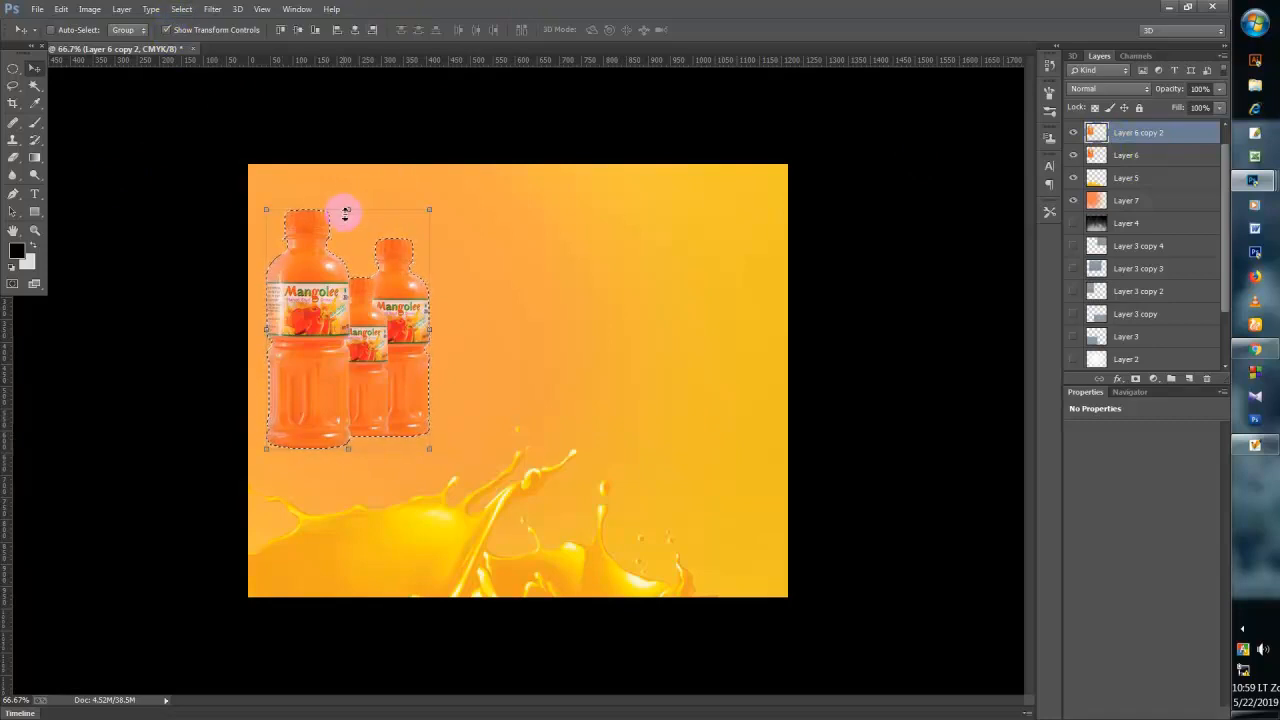
pyautogui.moveTo(345, 210)
pyautogui.mouseDown()
pyautogui.moveTo(354, 517)
pyautogui.moveTo(386, 603)
pyautogui.mouseUp()
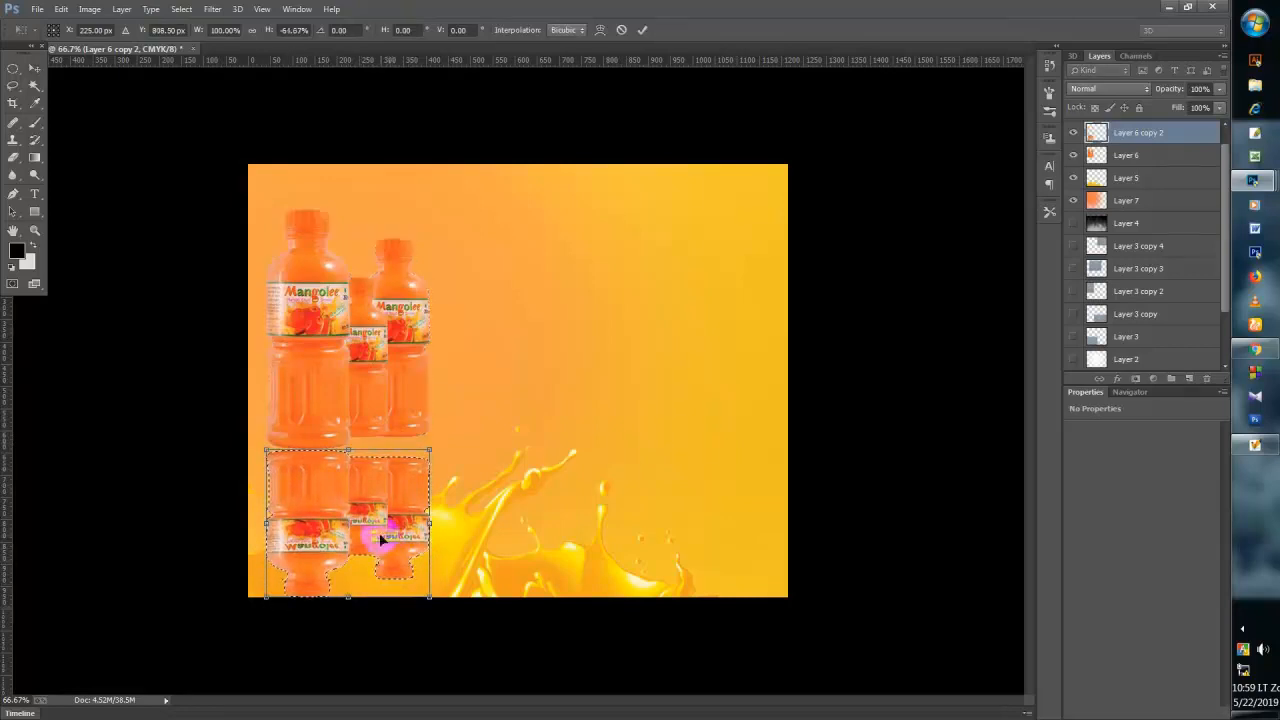
pyautogui.moveTo(379, 530); pyautogui.dragTo(385, 510)
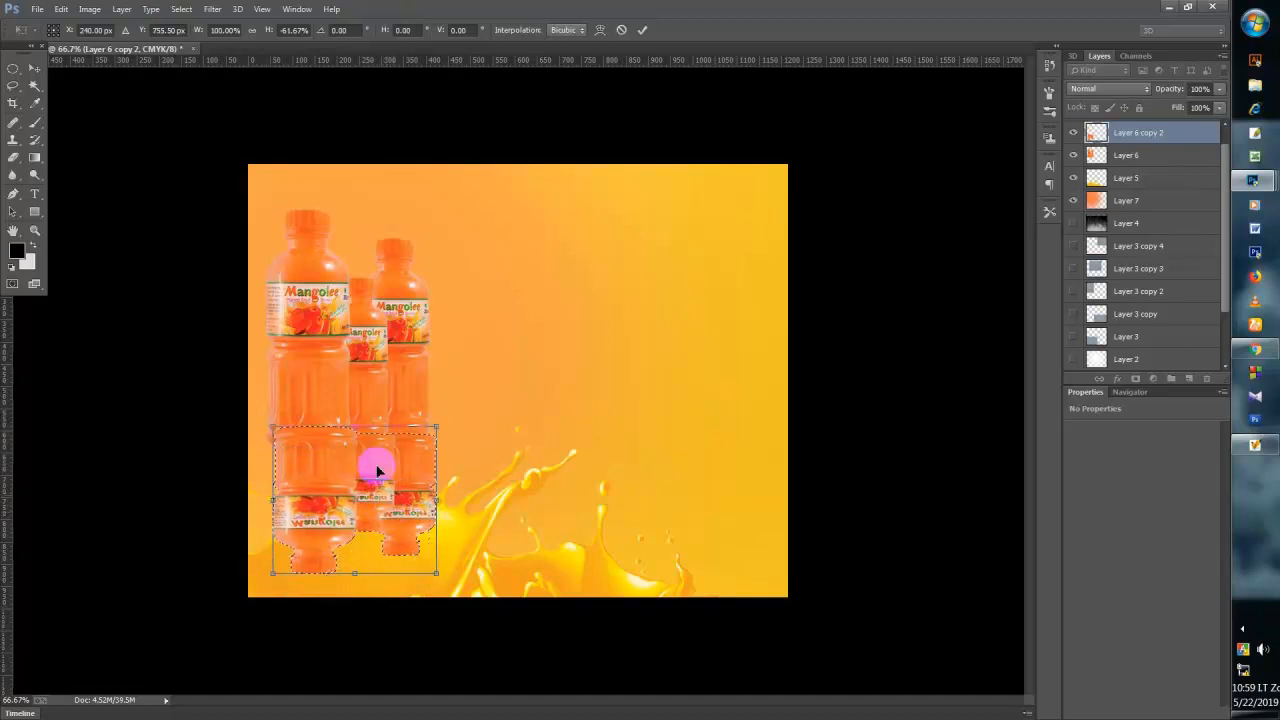
pyautogui.click(644, 34)
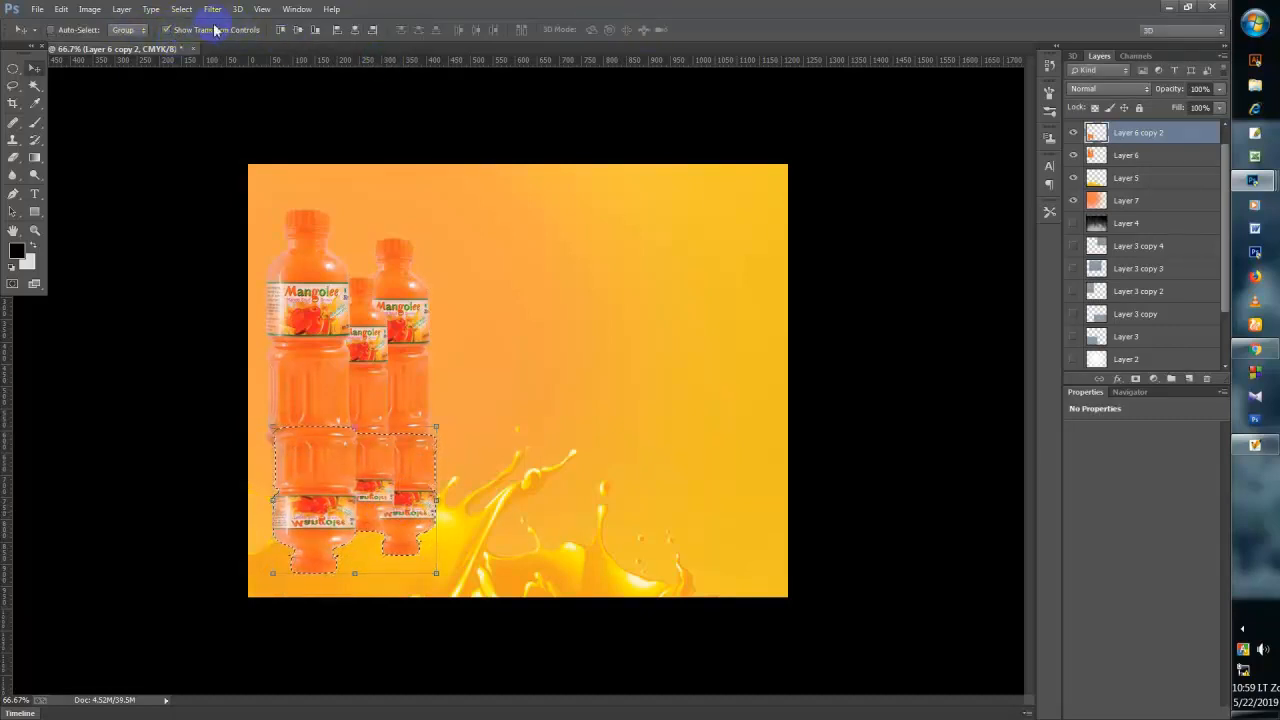
pyautogui.click(181, 9)
pyautogui.click(190, 37)
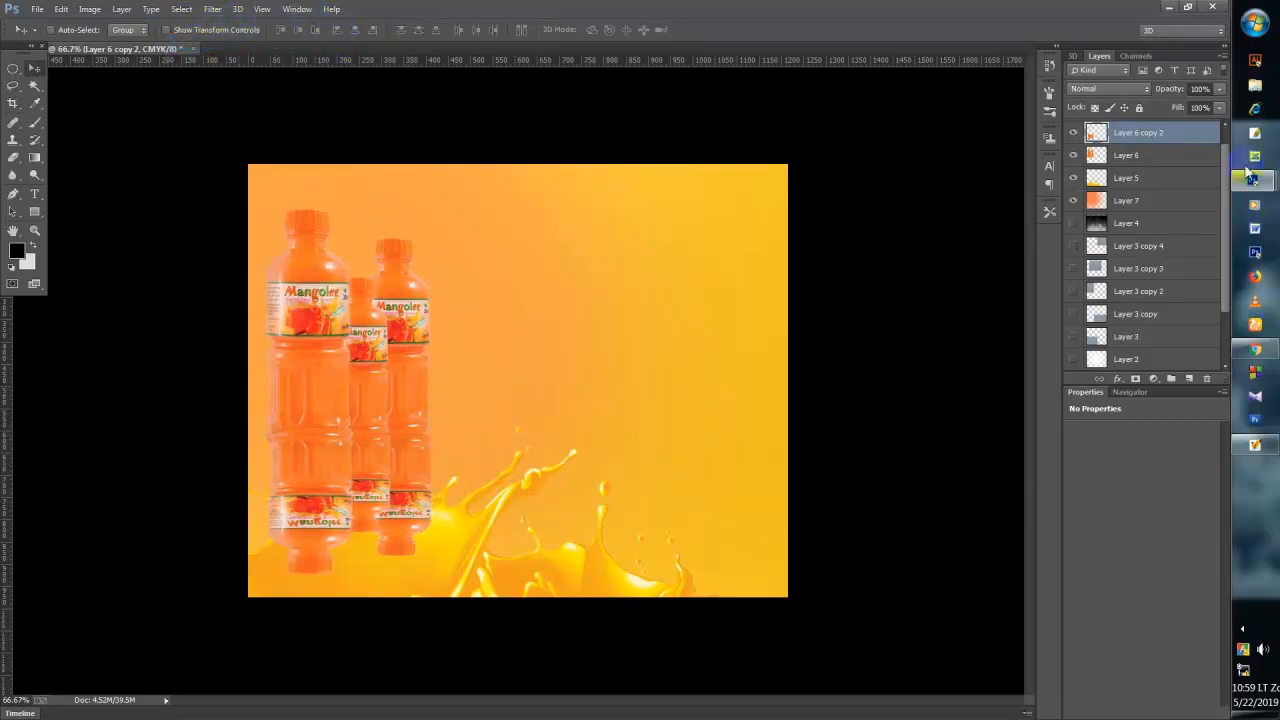
# - Lower the reflection layer's opacity to 29% and fade out its lower part with a soft 250 px eraser
pyautogui.moveTo(1152, 92); pyautogui.dragTo(1130, 84)
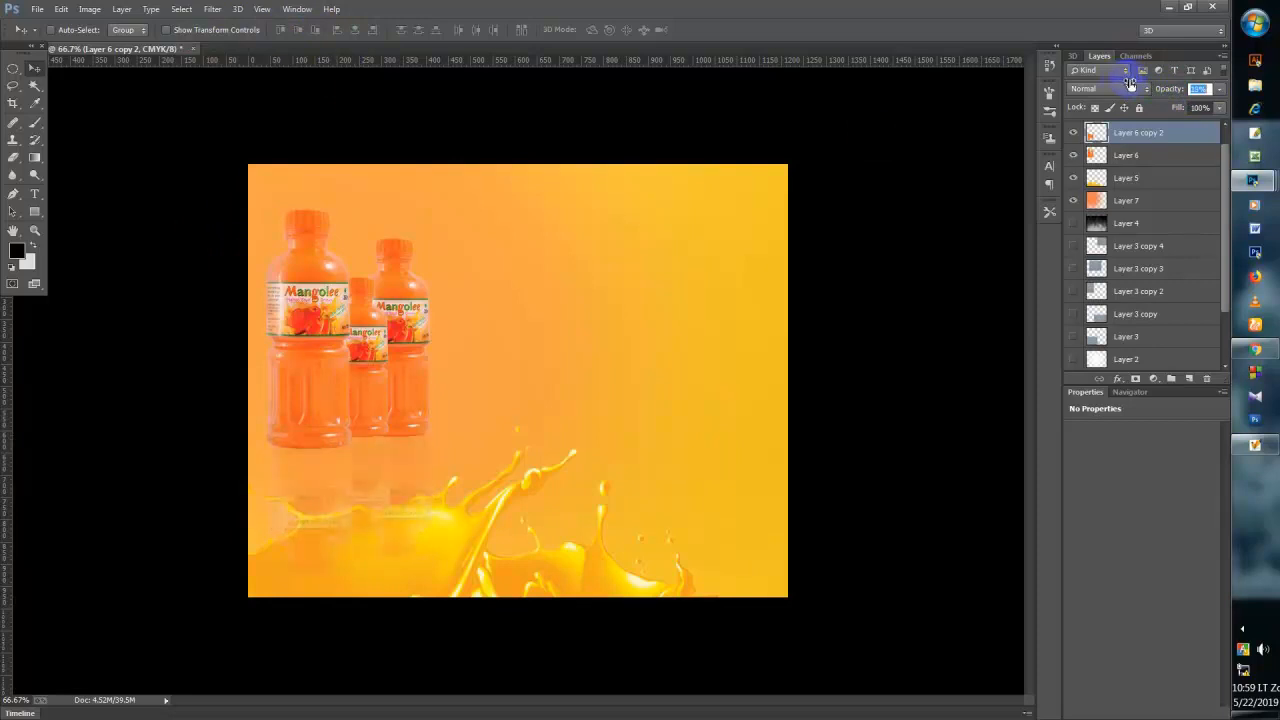
pyautogui.click(22, 155)
pyautogui.rightClick(560, 294)
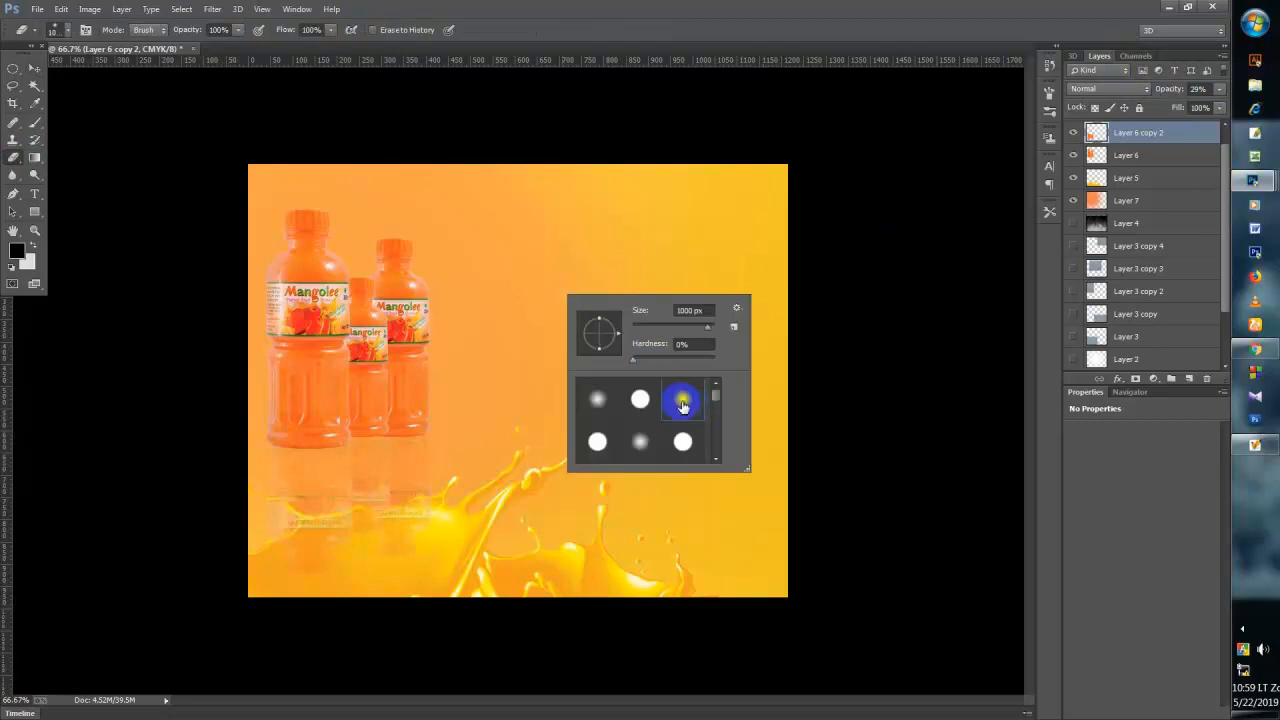
pyautogui.click(954, 8)
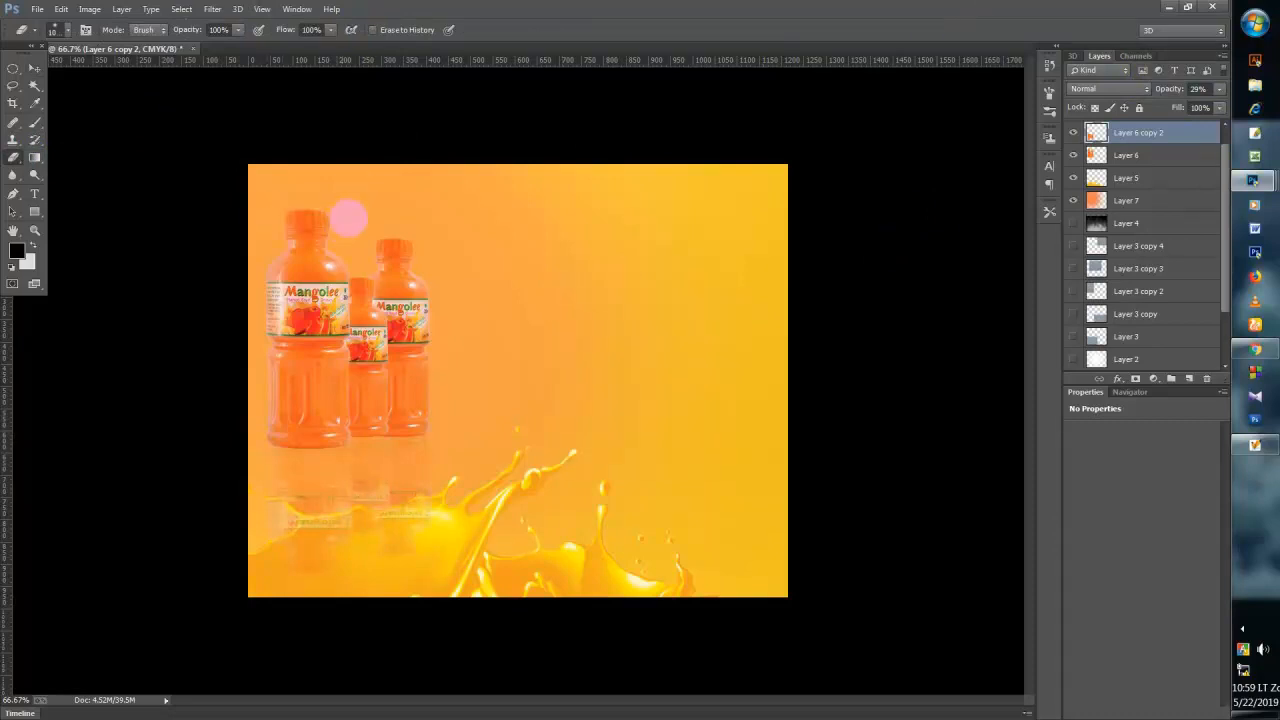
pyautogui.press('[')
pyautogui.press('[')
pyautogui.press('[')
pyautogui.press('[')
pyautogui.press('[')
pyautogui.press('[')
pyautogui.press('[')
pyautogui.press('[')
pyautogui.moveTo(362, 556)
pyautogui.mouseDown()
pyautogui.moveTo(231, 550)
pyautogui.moveTo(348, 529)
pyautogui.moveTo(234, 526)
pyautogui.moveTo(377, 516)
pyautogui.moveTo(250, 514)
pyautogui.moveTo(400, 510)
pyautogui.moveTo(237, 532)
pyautogui.moveTo(393, 518)
pyautogui.moveTo(251, 519)
pyautogui.moveTo(473, 498)
pyautogui.moveTo(727, 452)
pyautogui.mouseUp()
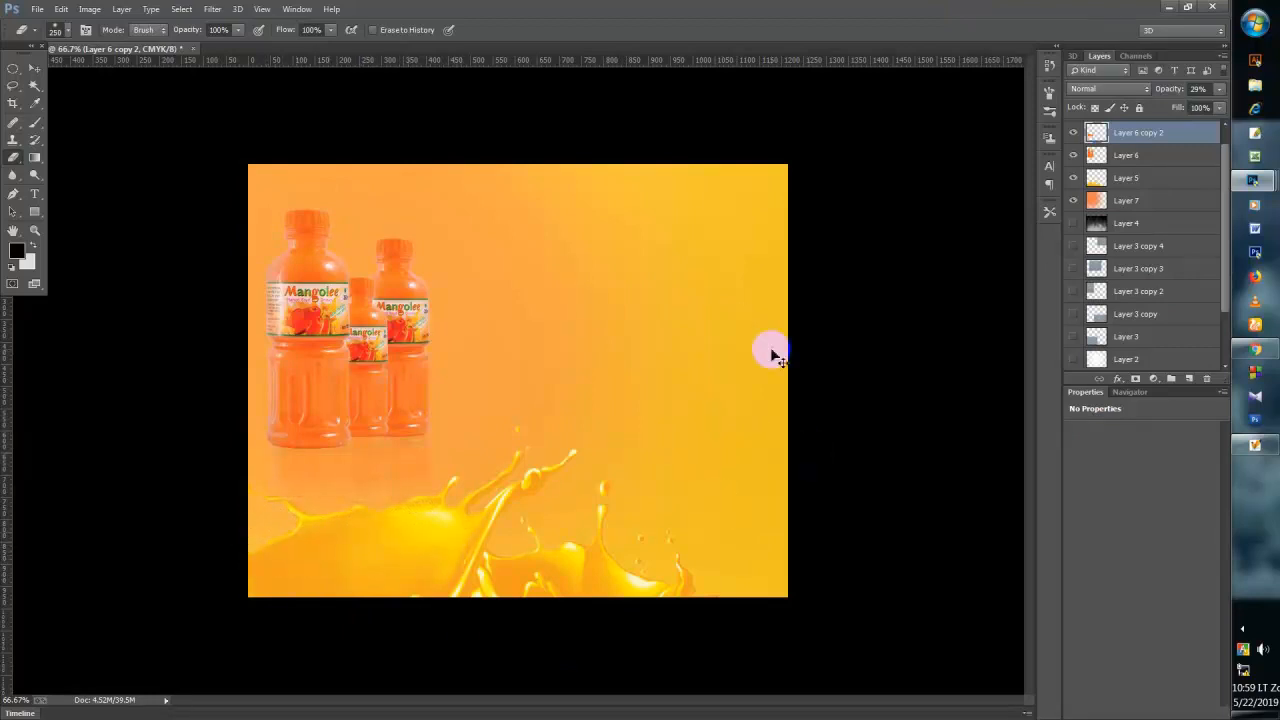
# - Raise the reflection layer's opacity to 100% and erase more of its lower edge with a soft 125 px eraser
pyautogui.hotkey('ctrl', '-')
pyautogui.hotkey('ctrl', '-')
pyautogui.hotkey('ctrl', '+')
pyautogui.hotkey('ctrl', '+')
pyautogui.hotkey('ctrl', '+')
pyautogui.hotkey('ctrl', '+')
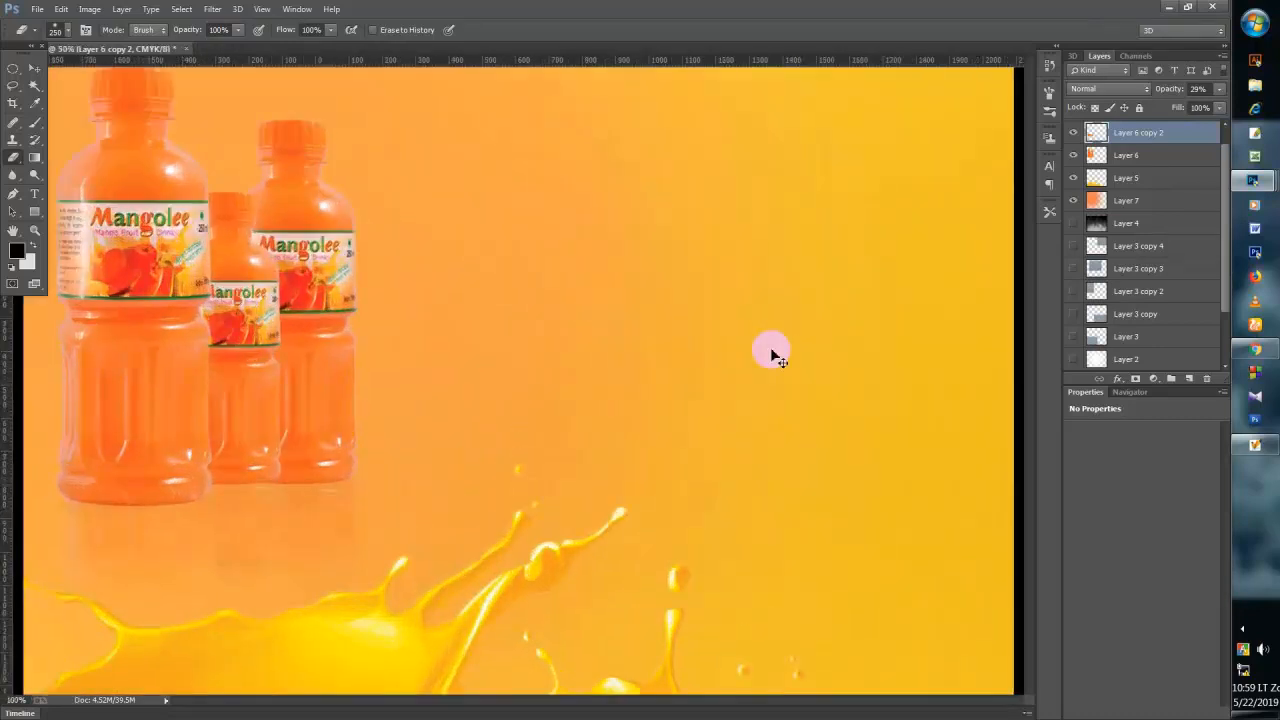
pyautogui.moveTo(523, 626); pyautogui.dragTo(886, 369)
pyautogui.moveTo(363, 460); pyautogui.dragTo(574, 471)
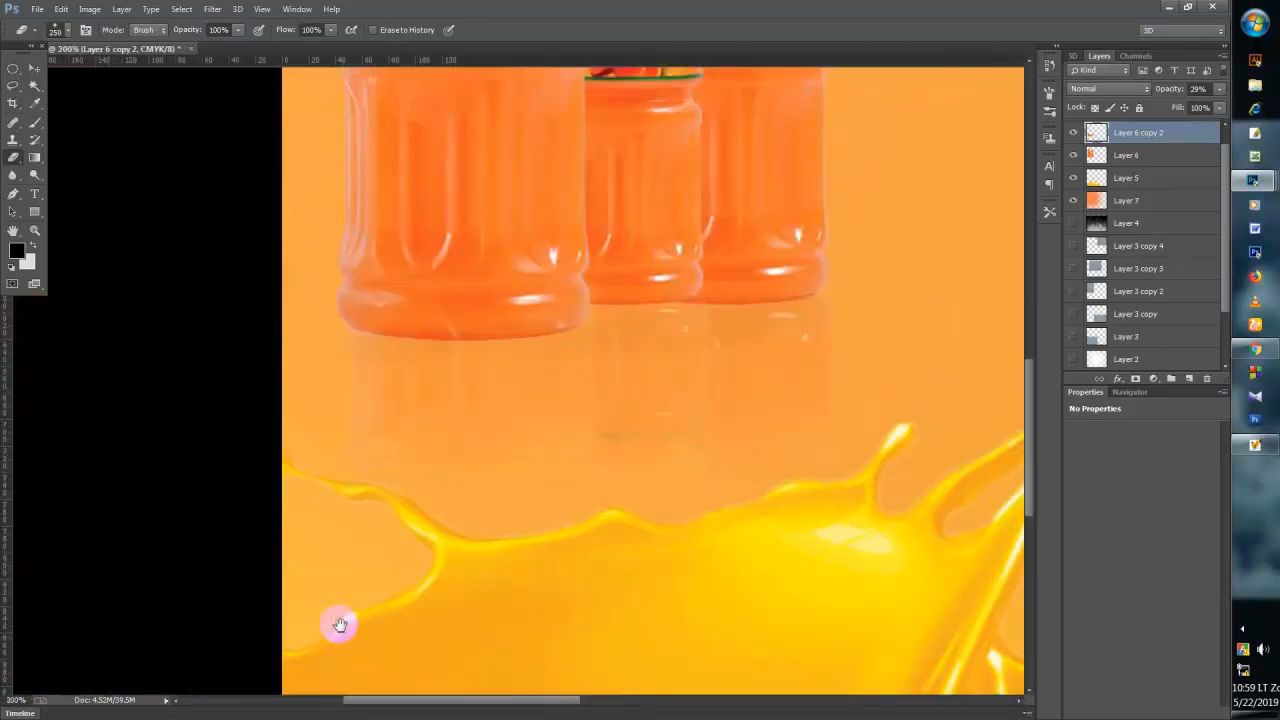
pyautogui.moveTo(57, 177)
pyautogui.mouseDown()
pyautogui.moveTo(57, 251)
pyautogui.moveTo(100, 294)
pyautogui.mouseUp()
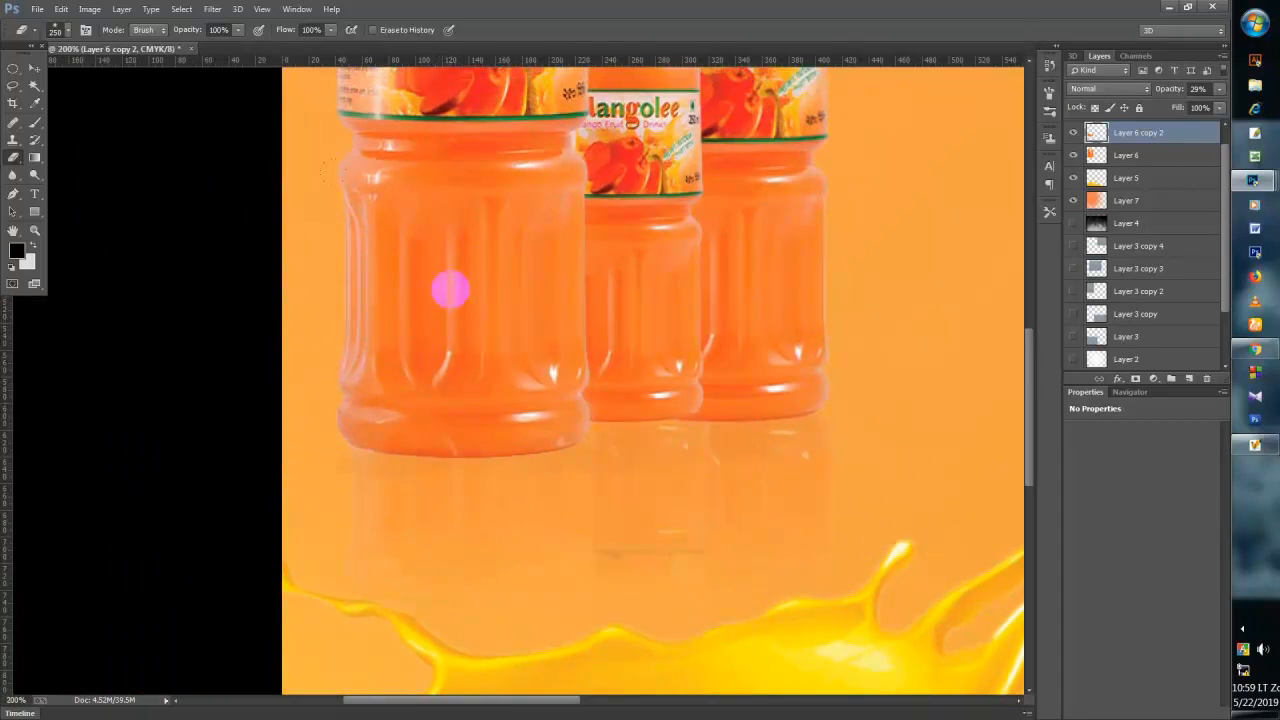
pyautogui.press('[')
pyautogui.press('[')
pyautogui.press('[')
pyautogui.press('[')
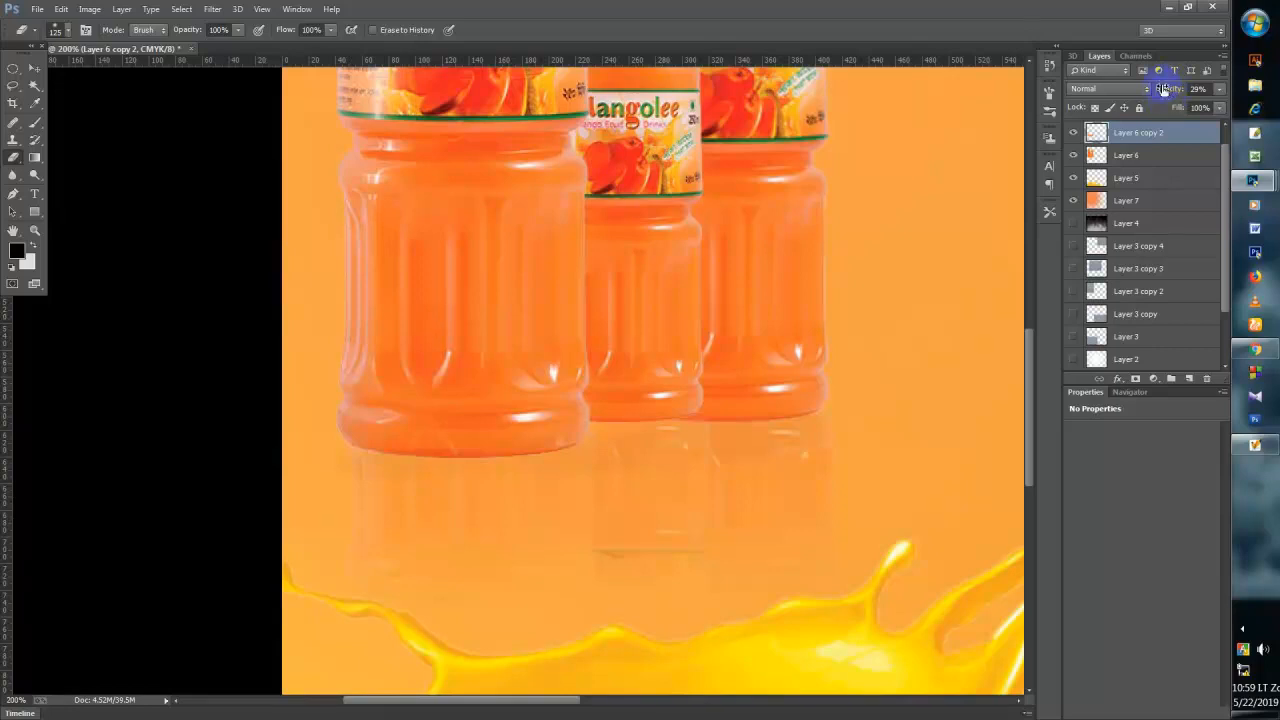
pyautogui.moveTo(1248, 100); pyautogui.dragTo(1262, 108)
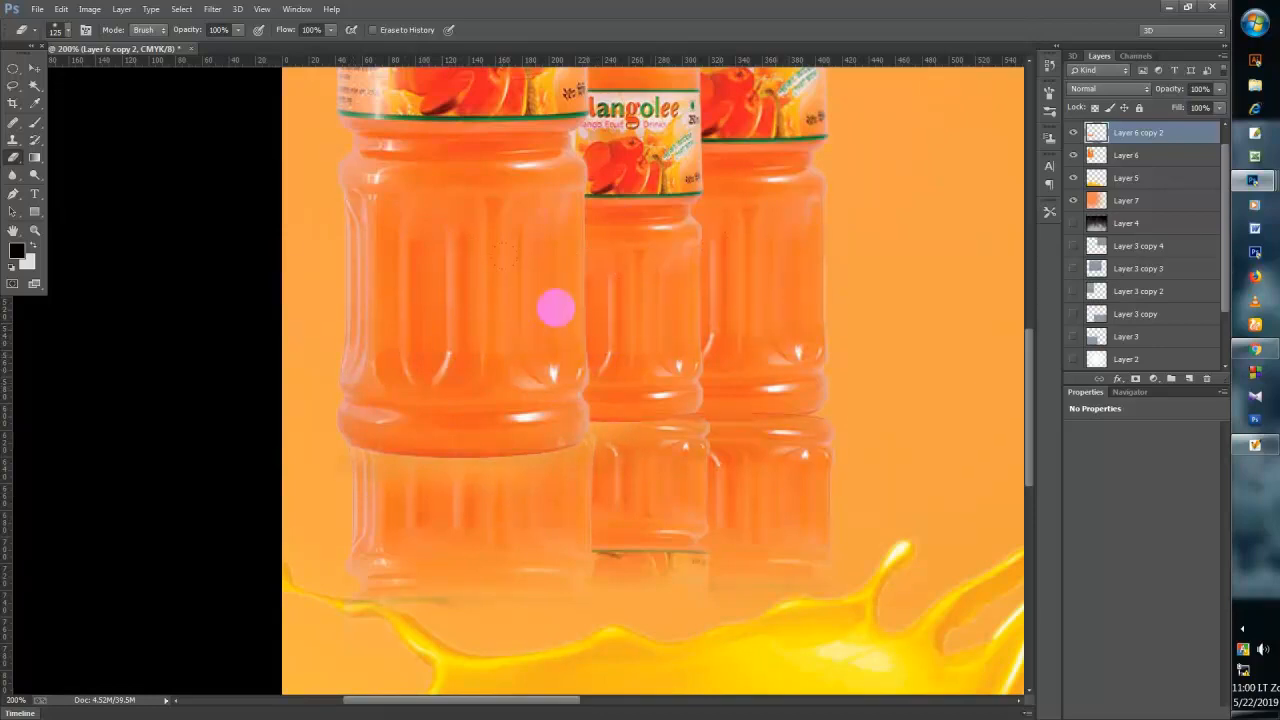
pyautogui.moveTo(869, 492); pyautogui.dragTo(884, 302)
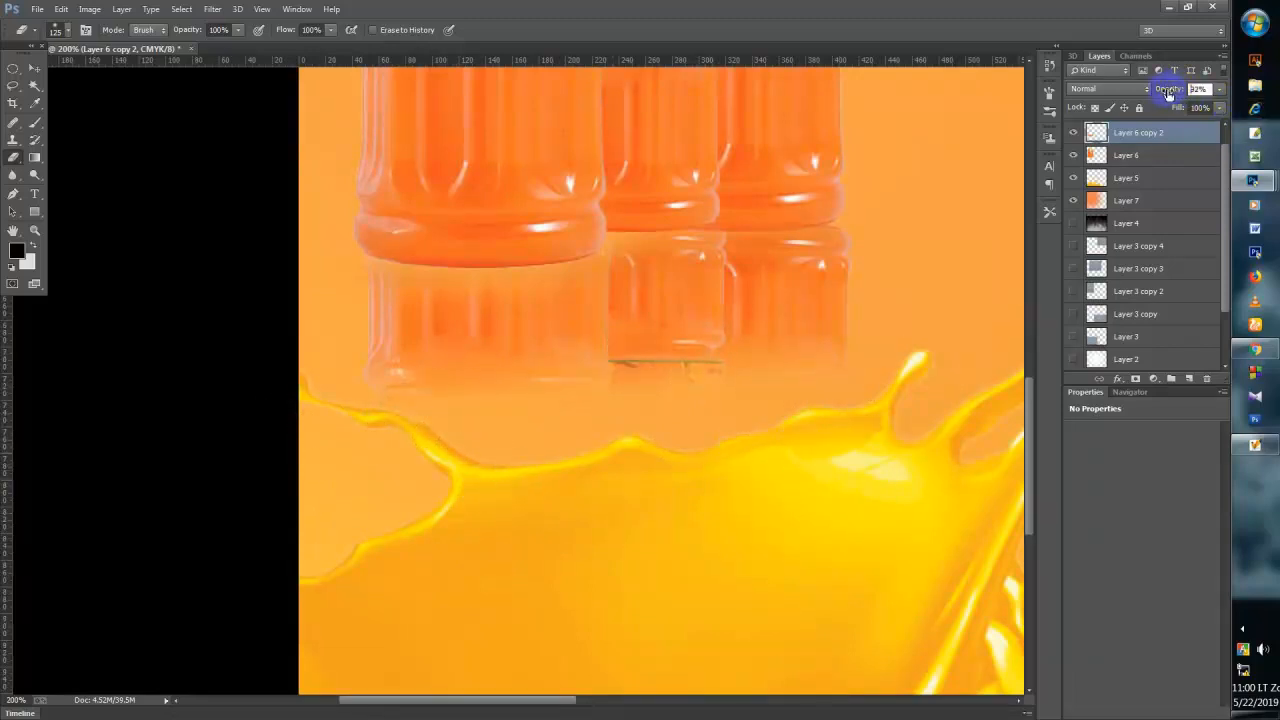
# - Set the opacity of the reflection on Layer 6 copy 2 to 26%
pyautogui.moveTo(1168, 92); pyautogui.dragTo(1124, 86)
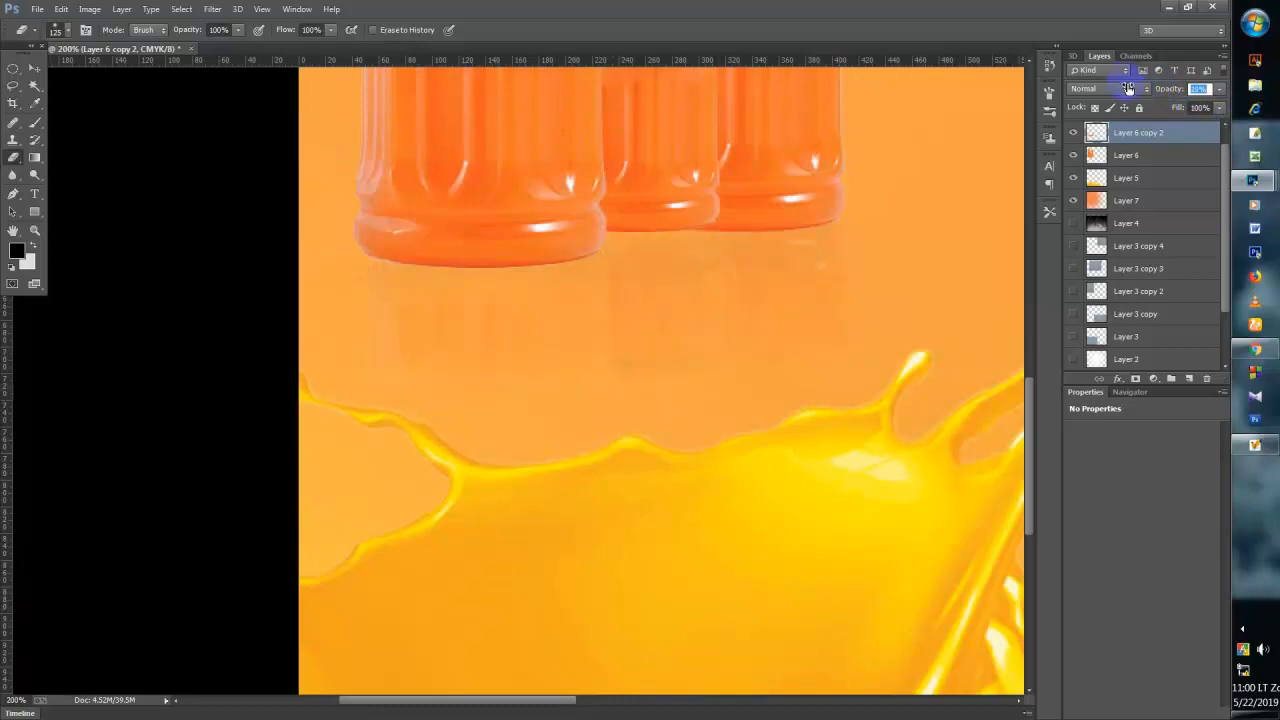
pyautogui.hotkey('ctrl', '0')
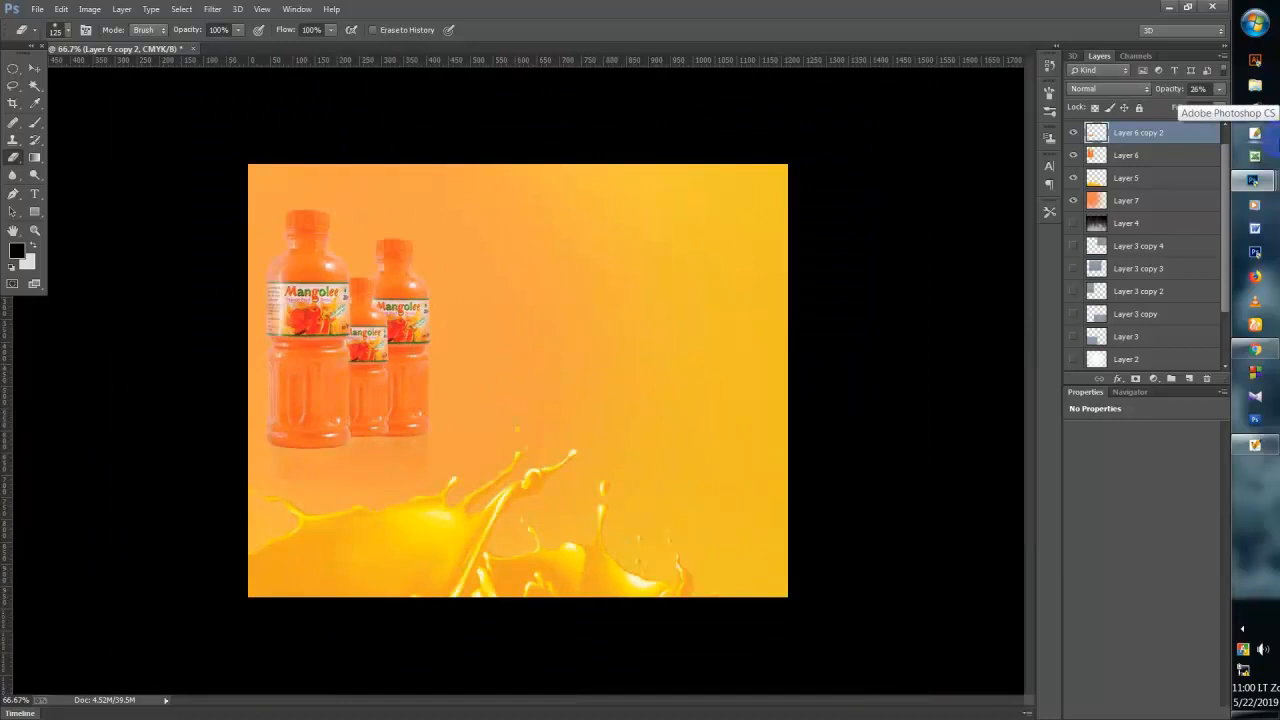
pyautogui.hotkey('ctrl', '+')
pyautogui.hotkey('ctrl', '-')
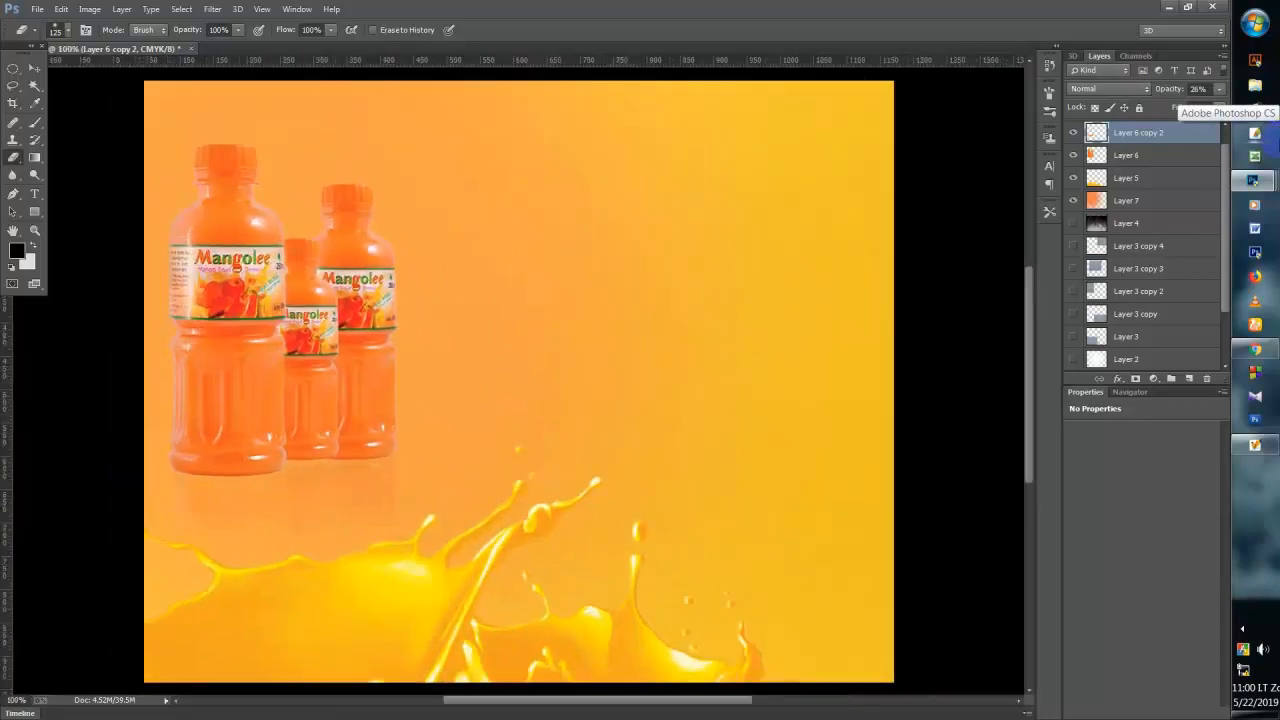
pyautogui.hotkey('ctrl', '-')
pyautogui.hotkey('ctrl', '+')
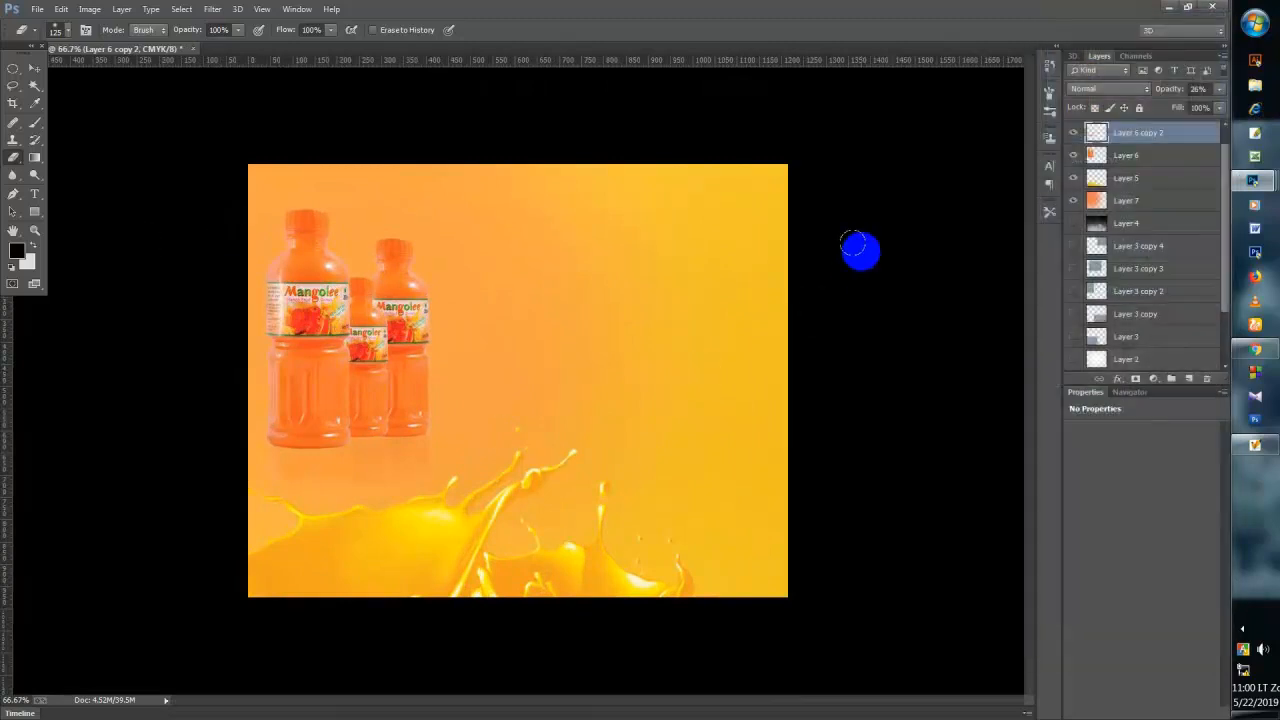
# - Open Royal-Tiger-With-Shakib.jpg from the png bottole folder on the WALPRAPER (G:) drive and dock it as a document tab
pyautogui.click(35, 11)
pyautogui.click(55, 45)
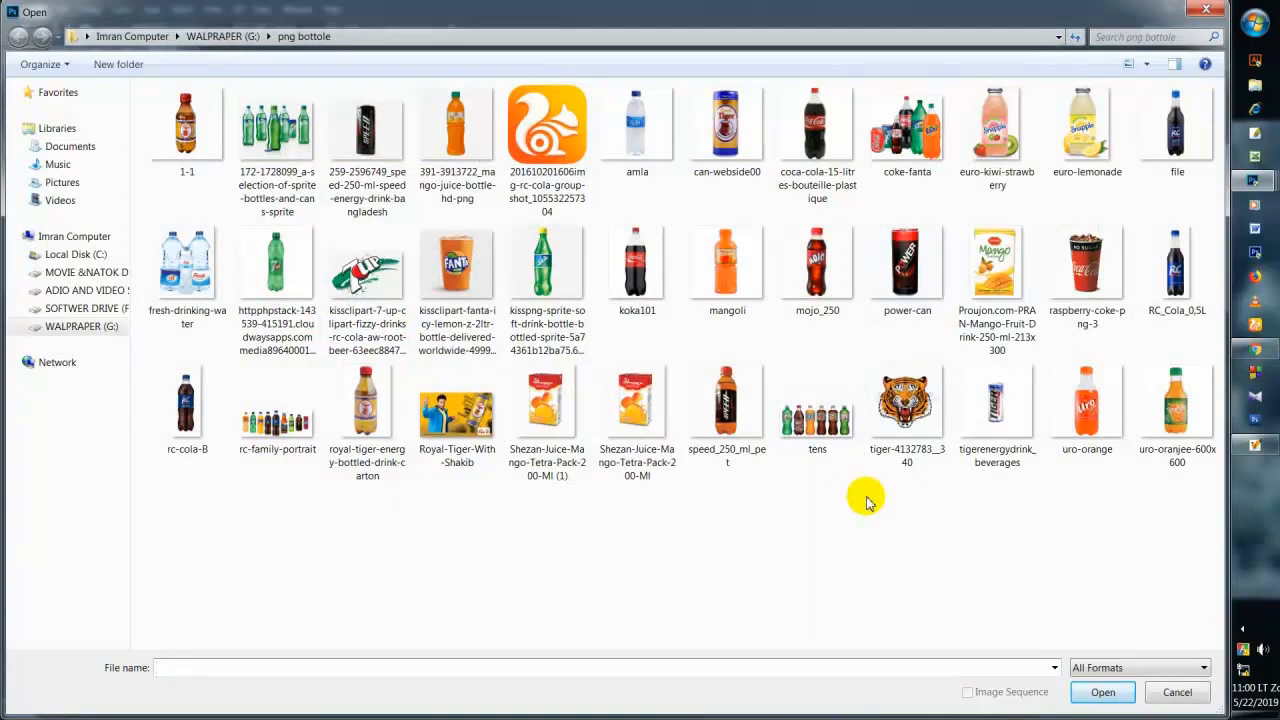
pyautogui.click(50, 327)
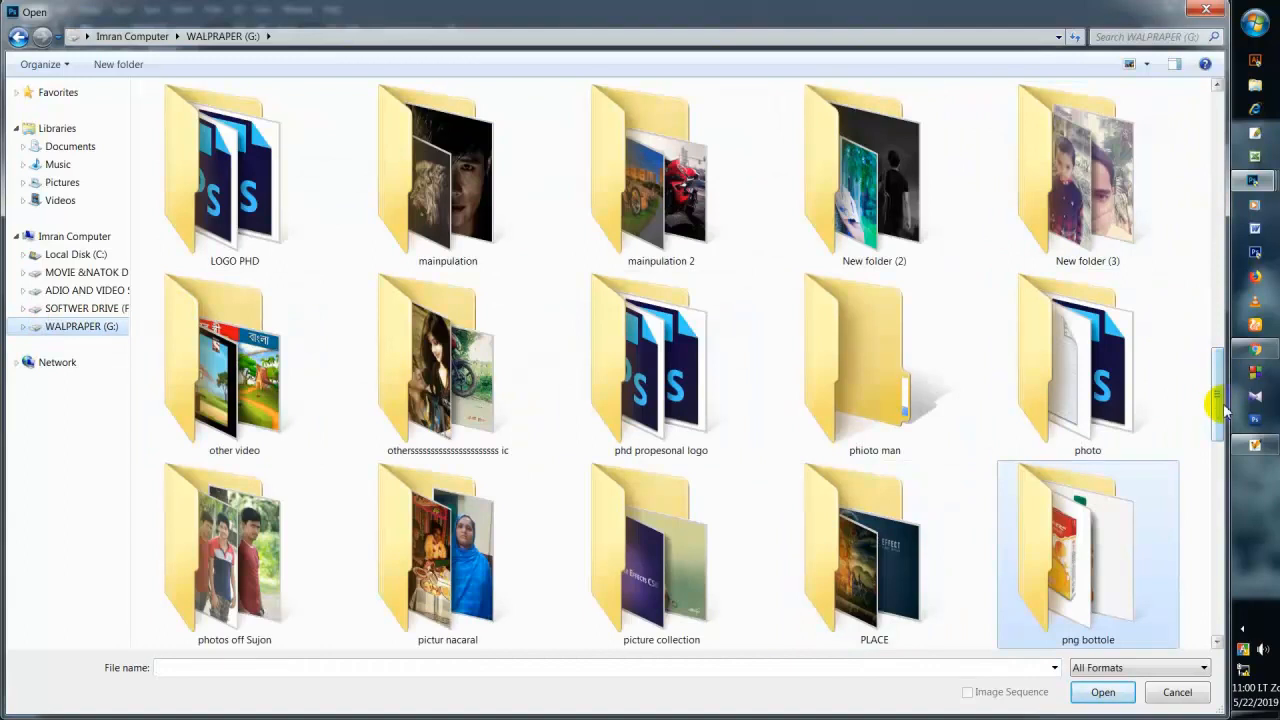
pyautogui.moveTo(1220, 393); pyautogui.dragTo(1220, 470)
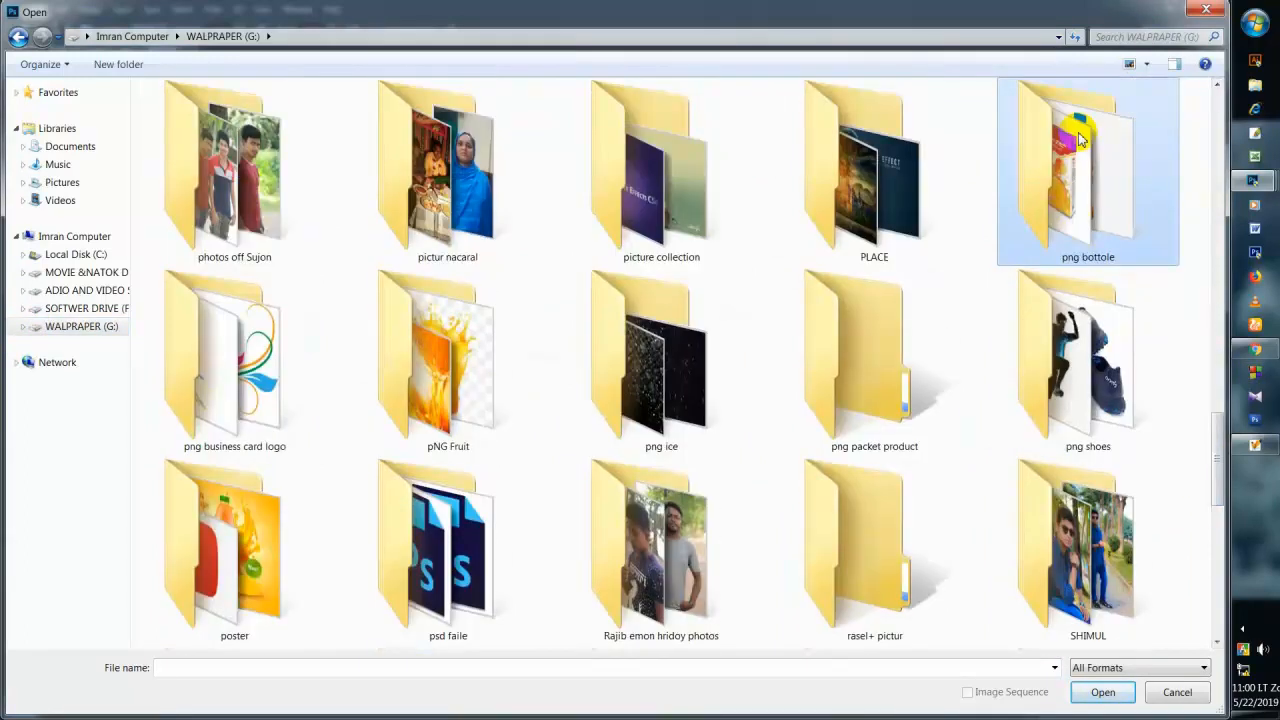
pyautogui.doubleClick(1080, 140)
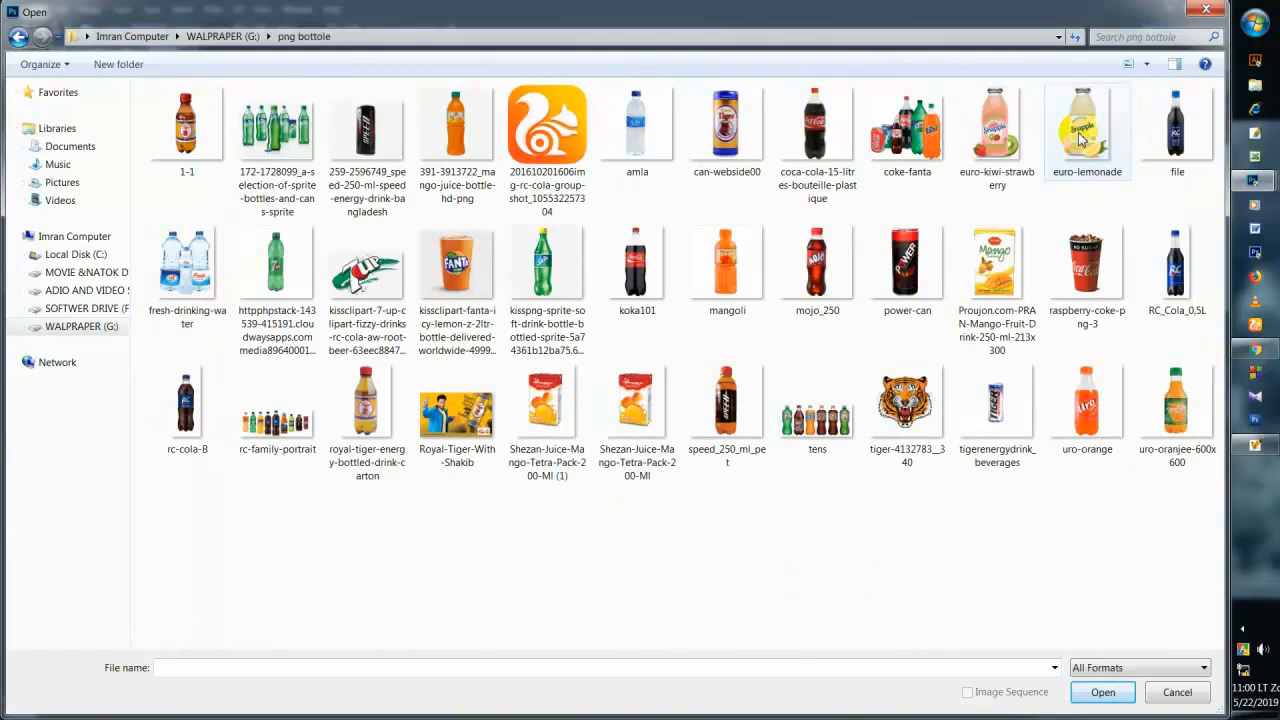
pyautogui.click(18, 36)
pyautogui.doubleClick(1082, 552)
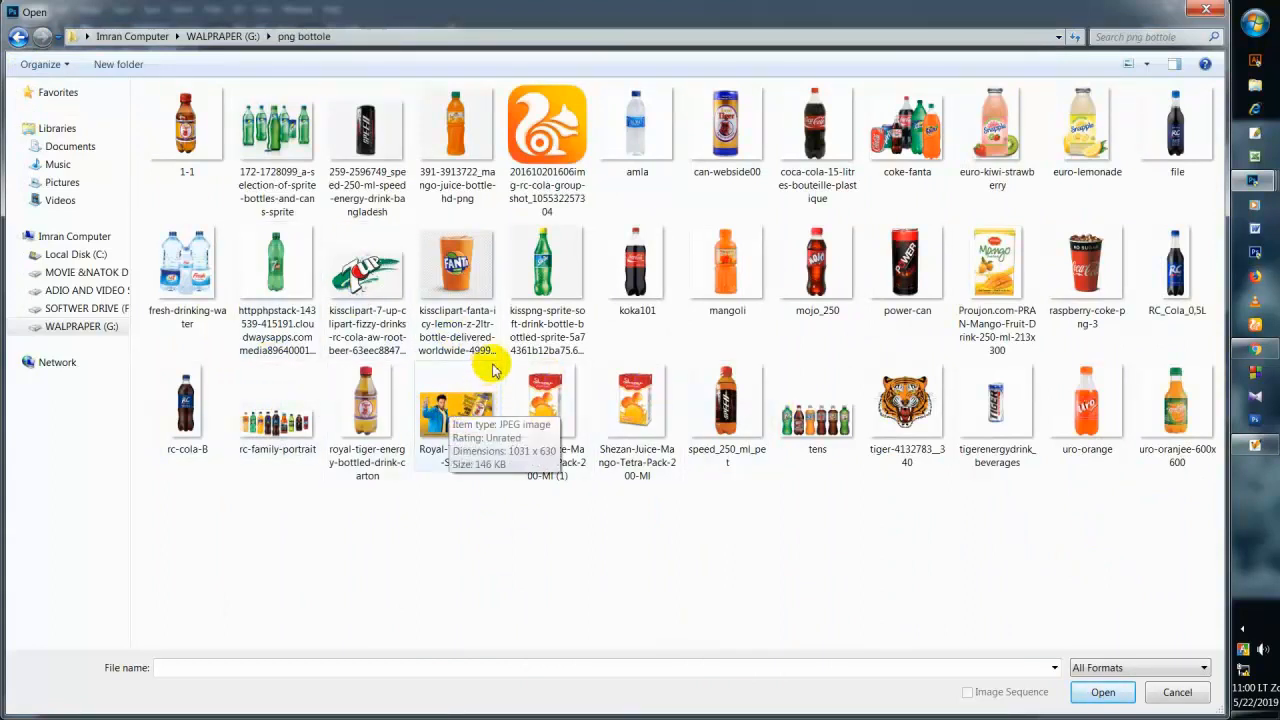
pyautogui.doubleClick(456, 410)
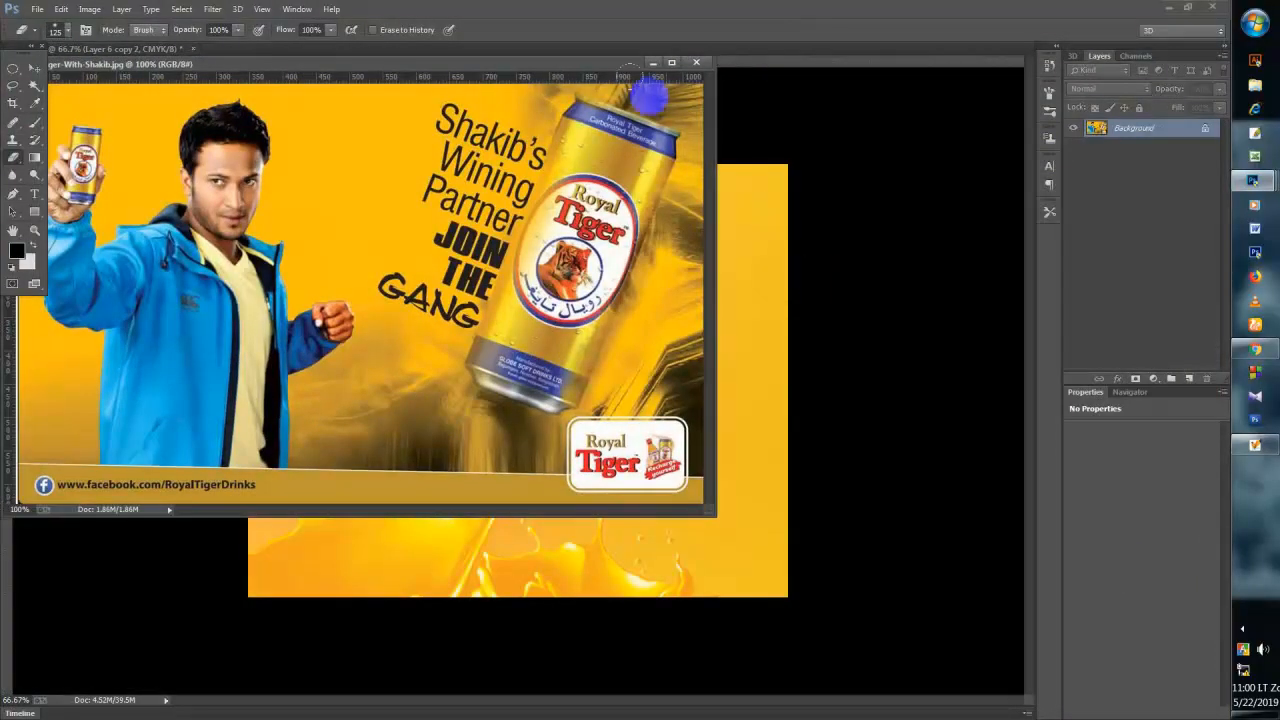
pyautogui.moveTo(645, 66); pyautogui.dragTo(963, 48)
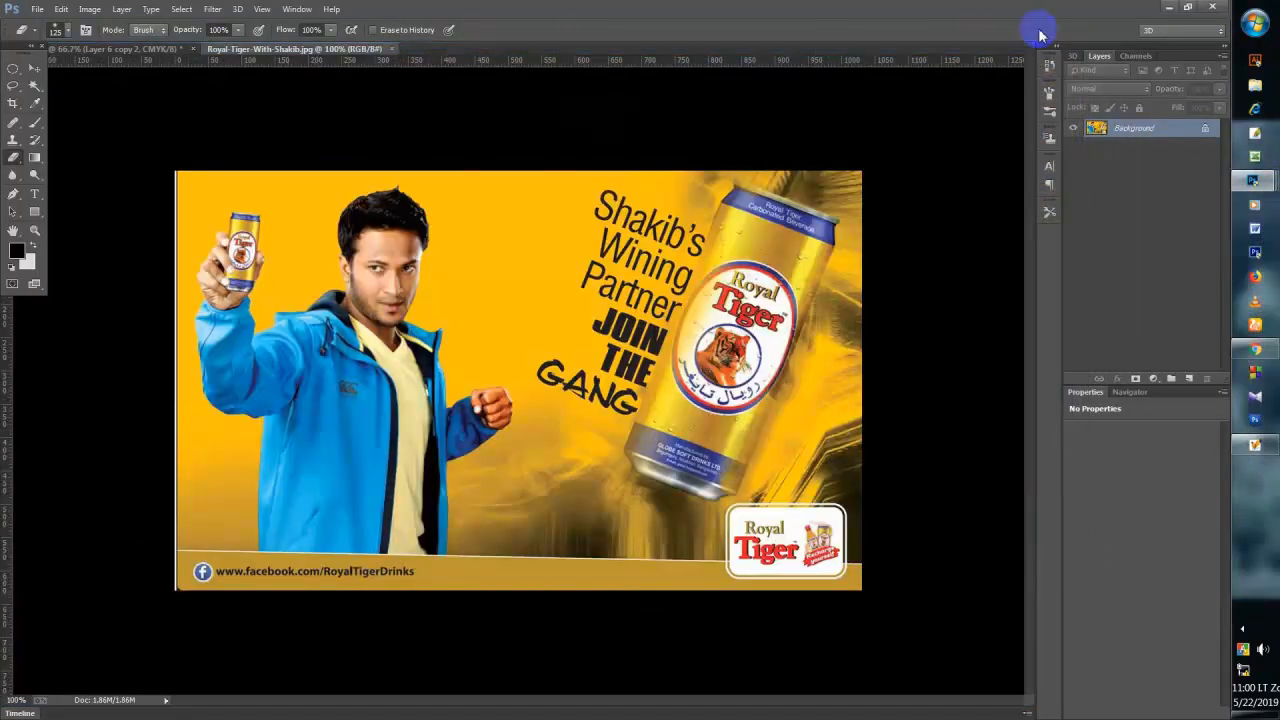
# - Trace a closed Pen tool path around the man and his raised hand, ending along the white line above the footer
pyautogui.hotkey('ctrl', '+')
pyautogui.hotkey('ctrl', '+')
pyautogui.hotkey('ctrl', '-')
pyautogui.hotkey('ctrl', '-')
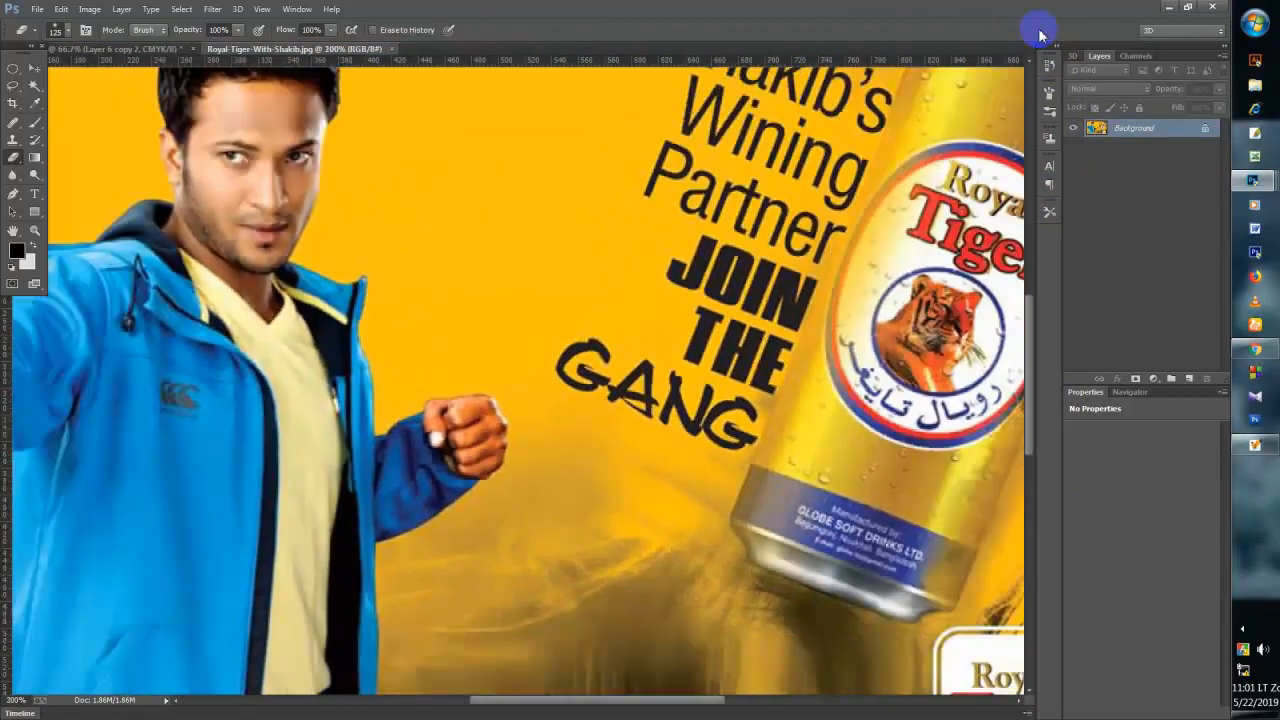
pyautogui.hotkey('ctrl', '+')
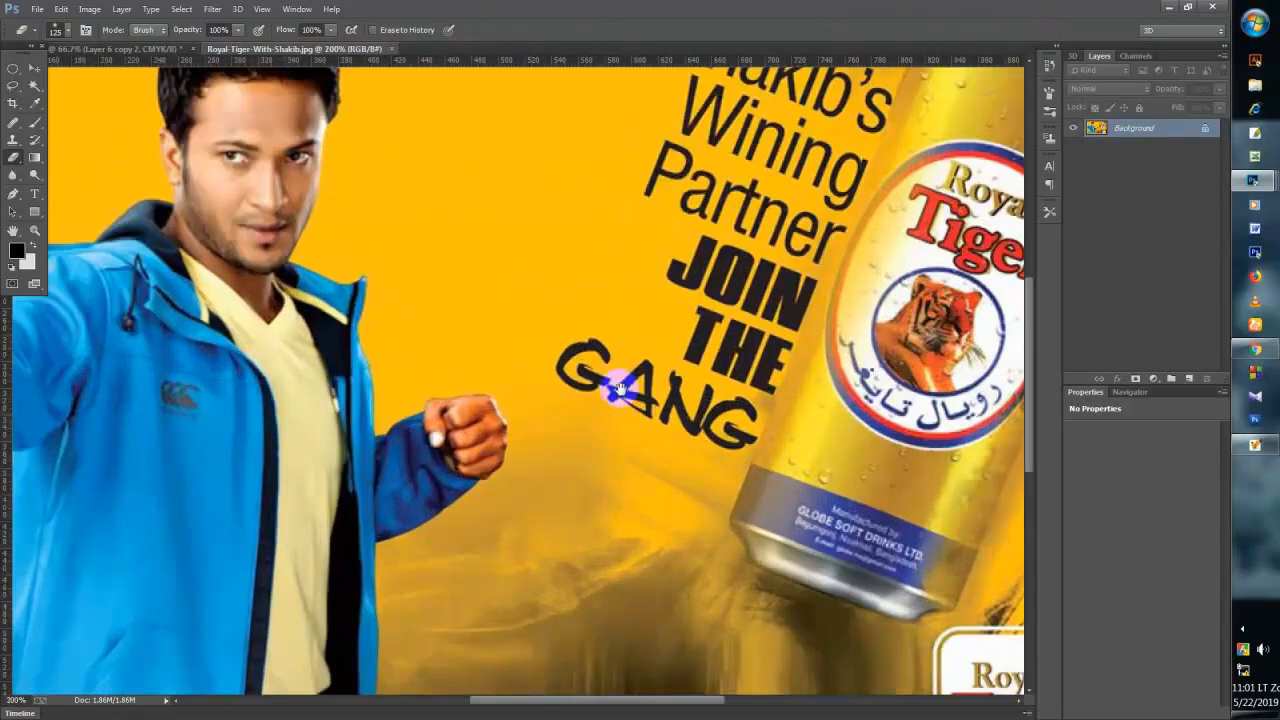
pyautogui.moveTo(614, 381); pyautogui.dragTo(954, 261)
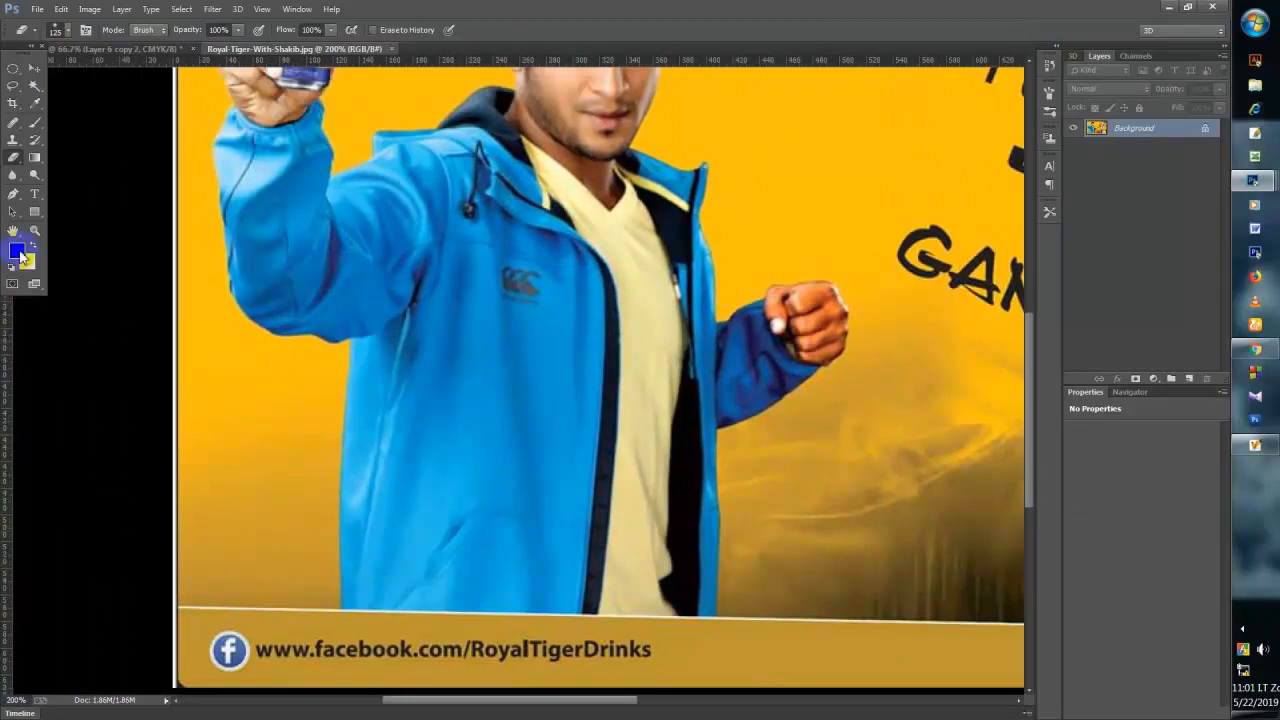
pyautogui.click(14, 196)
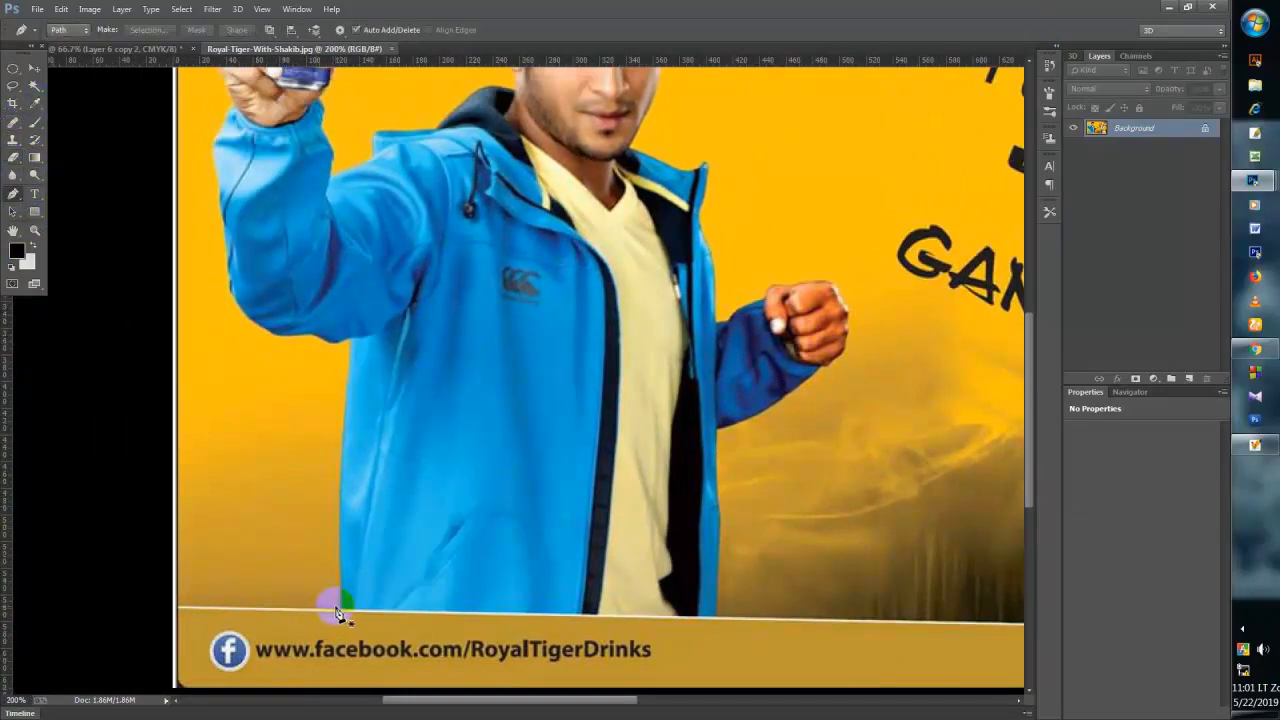
pyautogui.click(342, 610)
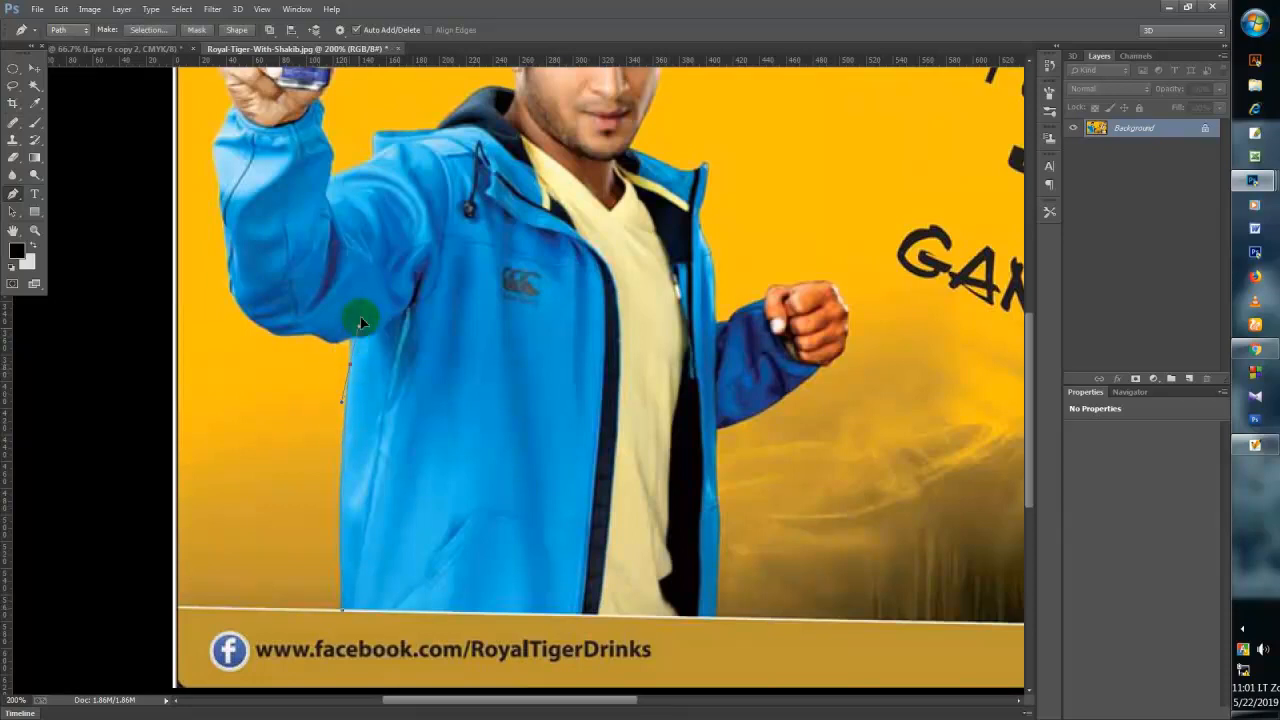
pyautogui.moveTo(351, 364); pyautogui.dragTo(353, 372)
pyautogui.click(352, 346)
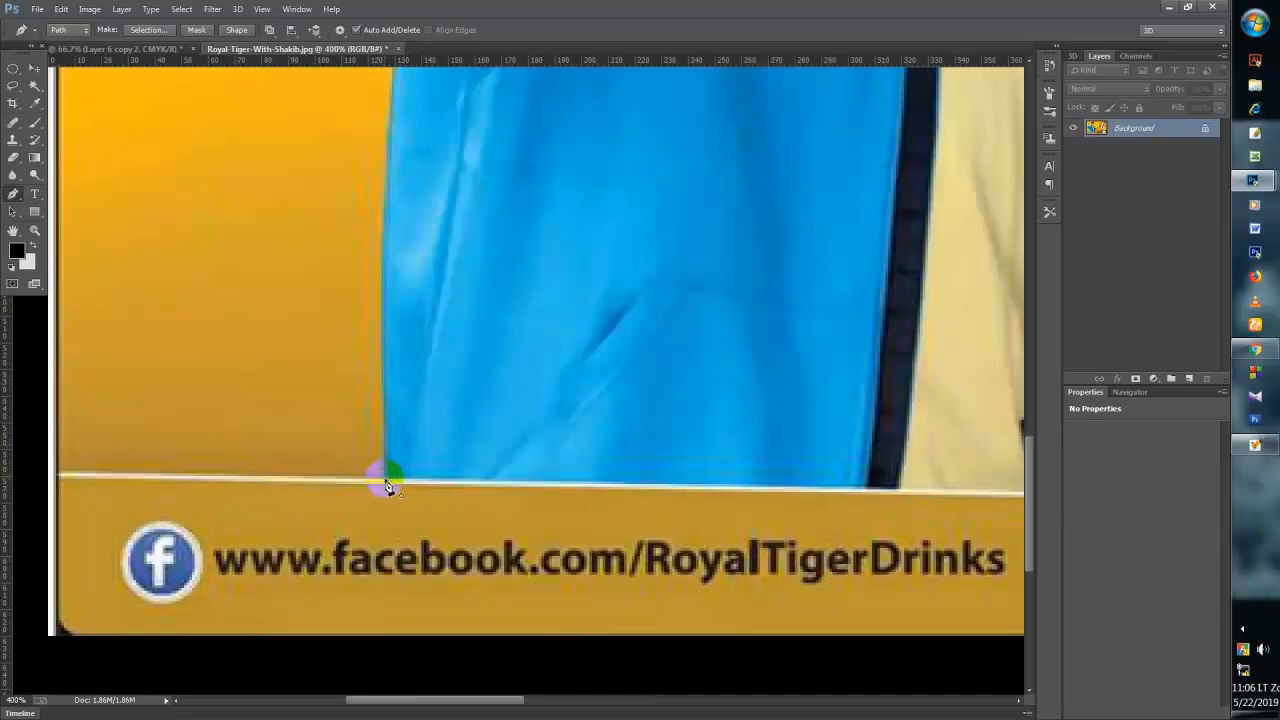
pyautogui.moveTo(386, 481); pyautogui.dragTo(566, 446)
# - Convert the closed path around the man into a selection
pyautogui.hotkey('ctrl', '-')
pyautogui.hotkey('ctrl', '-')
pyautogui.hotkey('ctrl', '-')
pyautogui.hotkey('ctrl', '-')
pyautogui.hotkey('ctrl', '-')
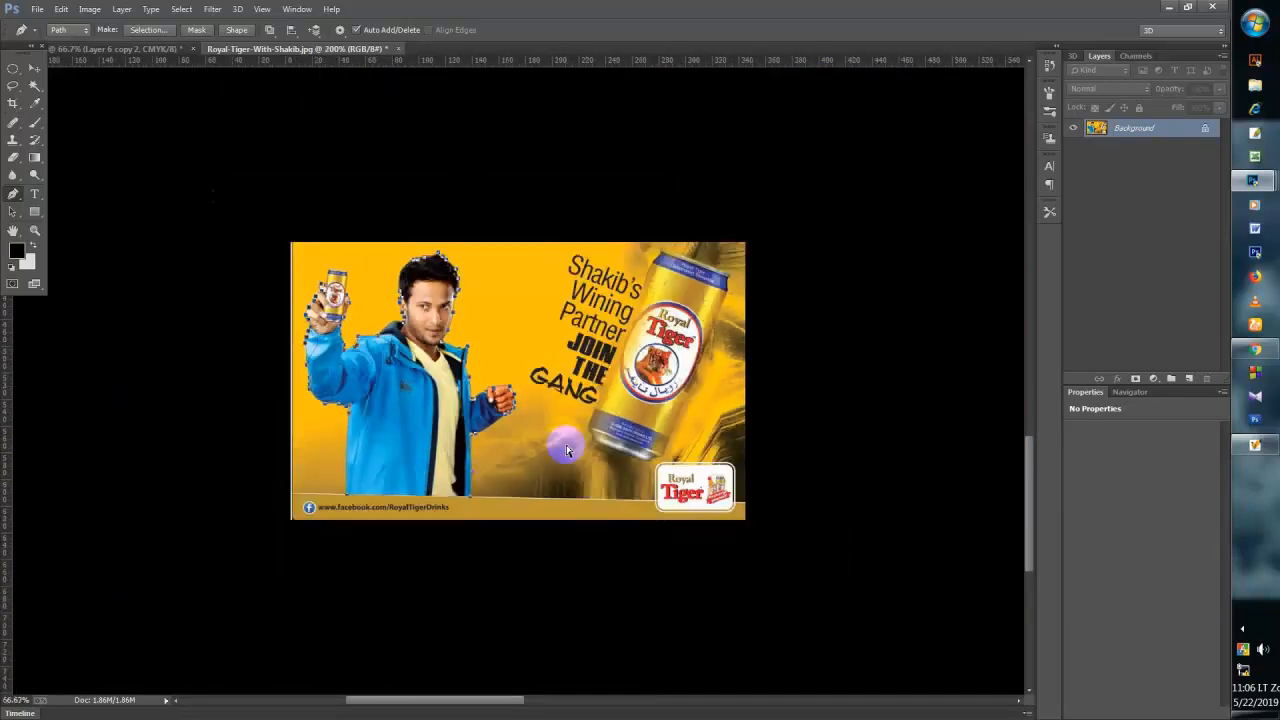
pyautogui.hotkey('ctrl', '+')
pyautogui.hotkey('ctrl', 'Return')
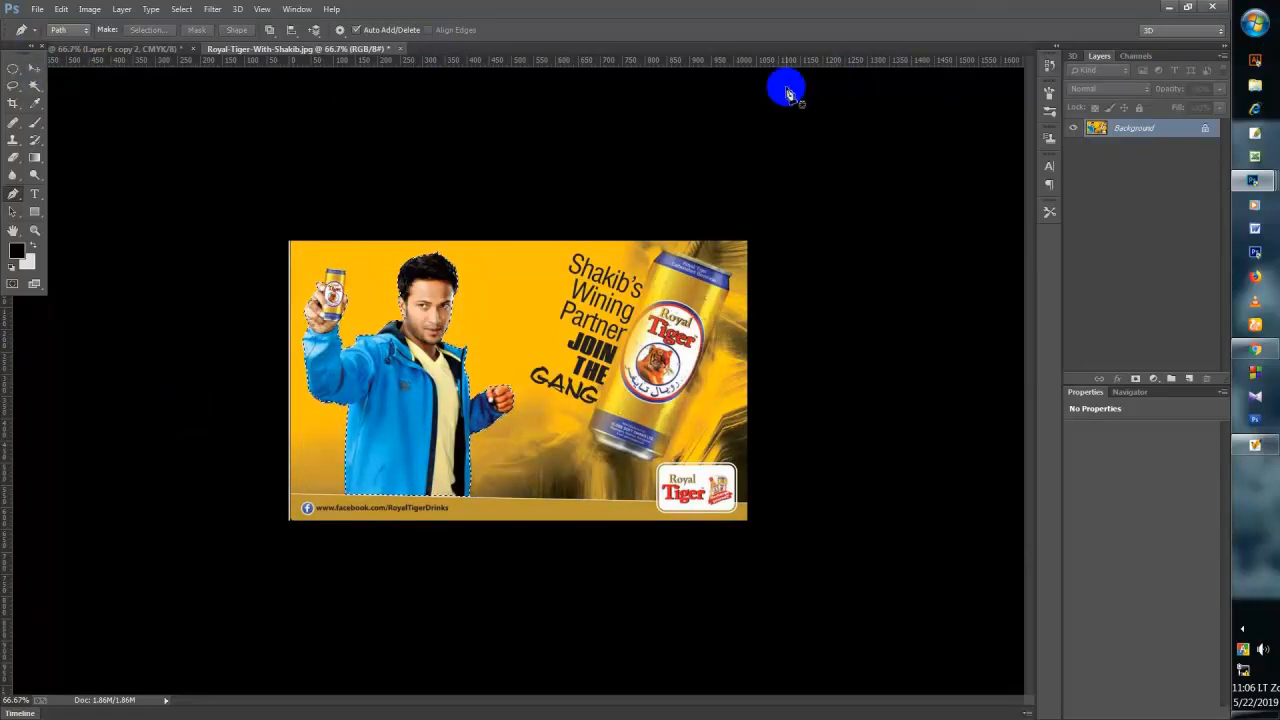
# - Hide the photo's background by adding a layer mask from the selection around the man
pyautogui.hotkey('ctrl', '+')
pyautogui.hotkey('ctrl', '+')
pyautogui.hotkey('ctrl', '+')
pyautogui.hotkey('ctrl', '-')
pyautogui.hotkey('ctrl', '-')
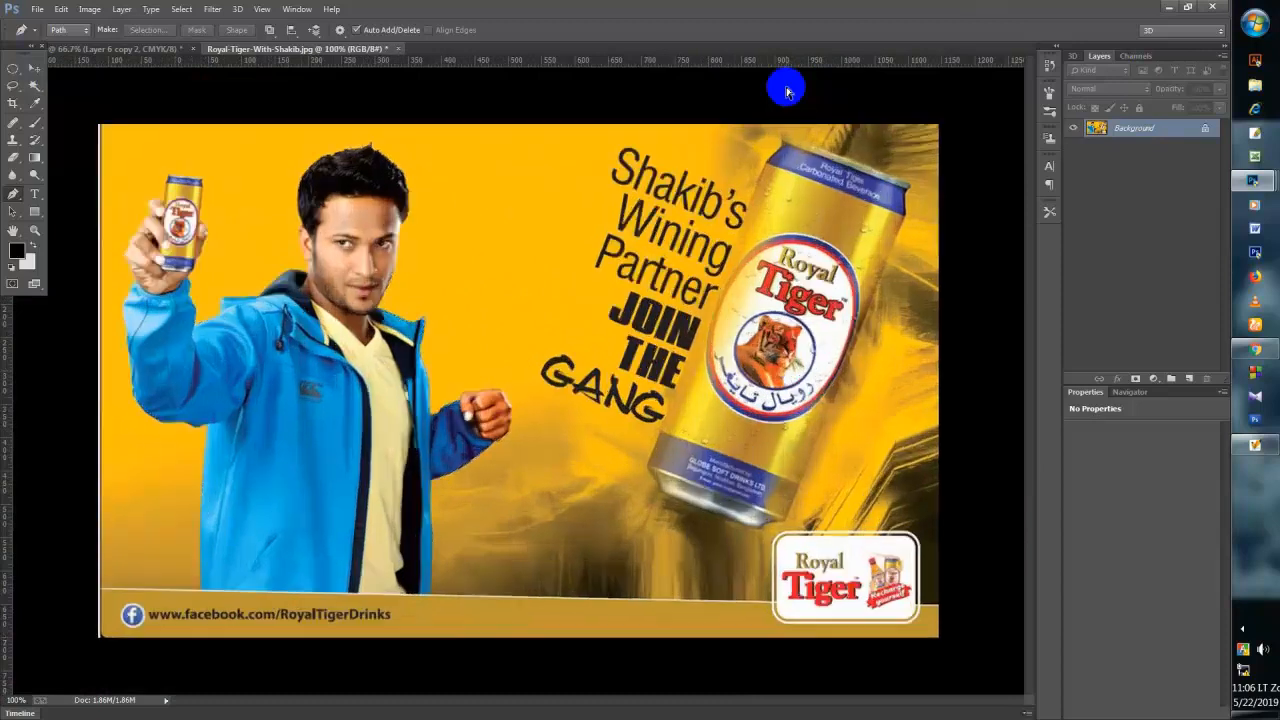
pyautogui.hotkey('ctrl', '+')
pyautogui.moveTo(533, 369); pyautogui.dragTo(968, 496)
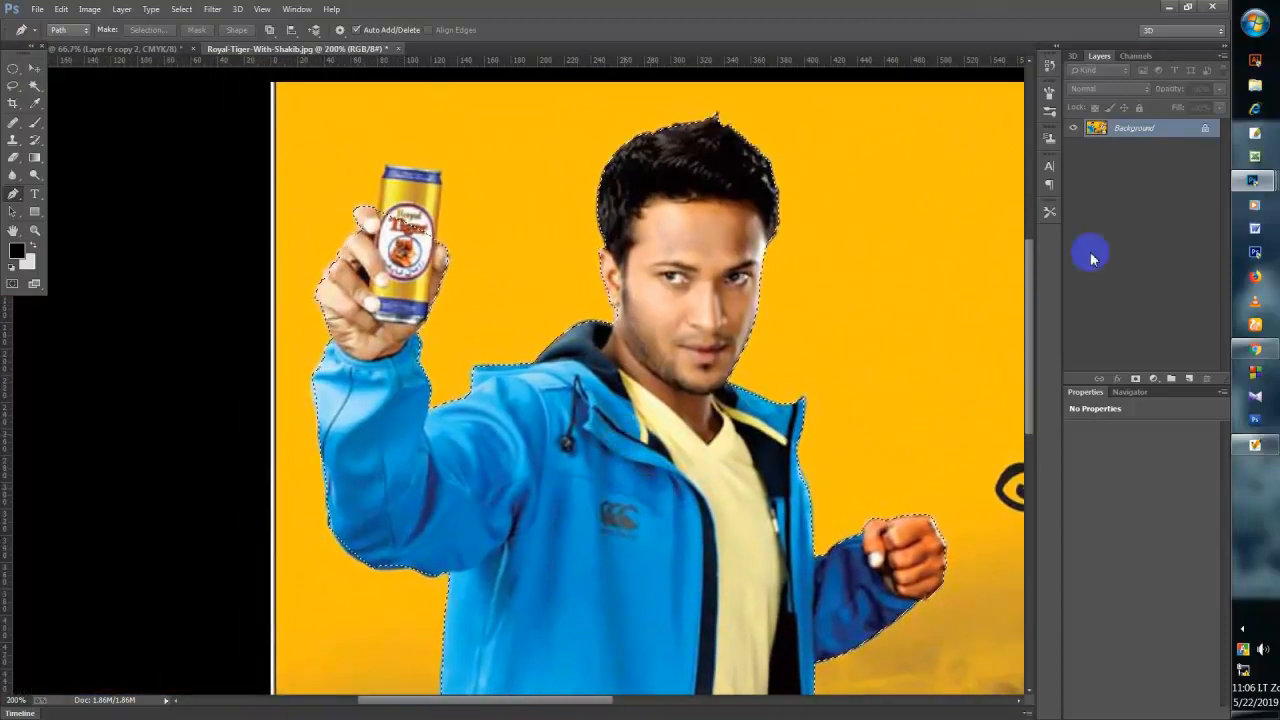
pyautogui.click(1136, 381)
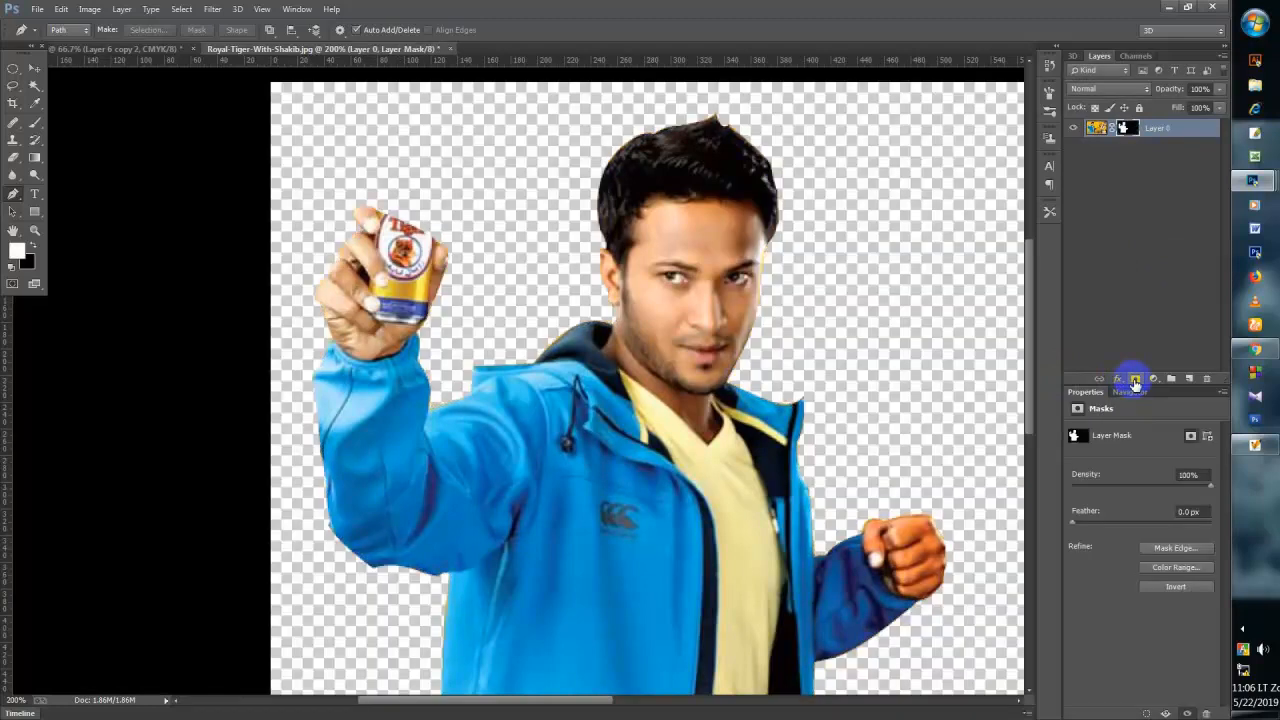
pyautogui.rightClick(1137, 131)
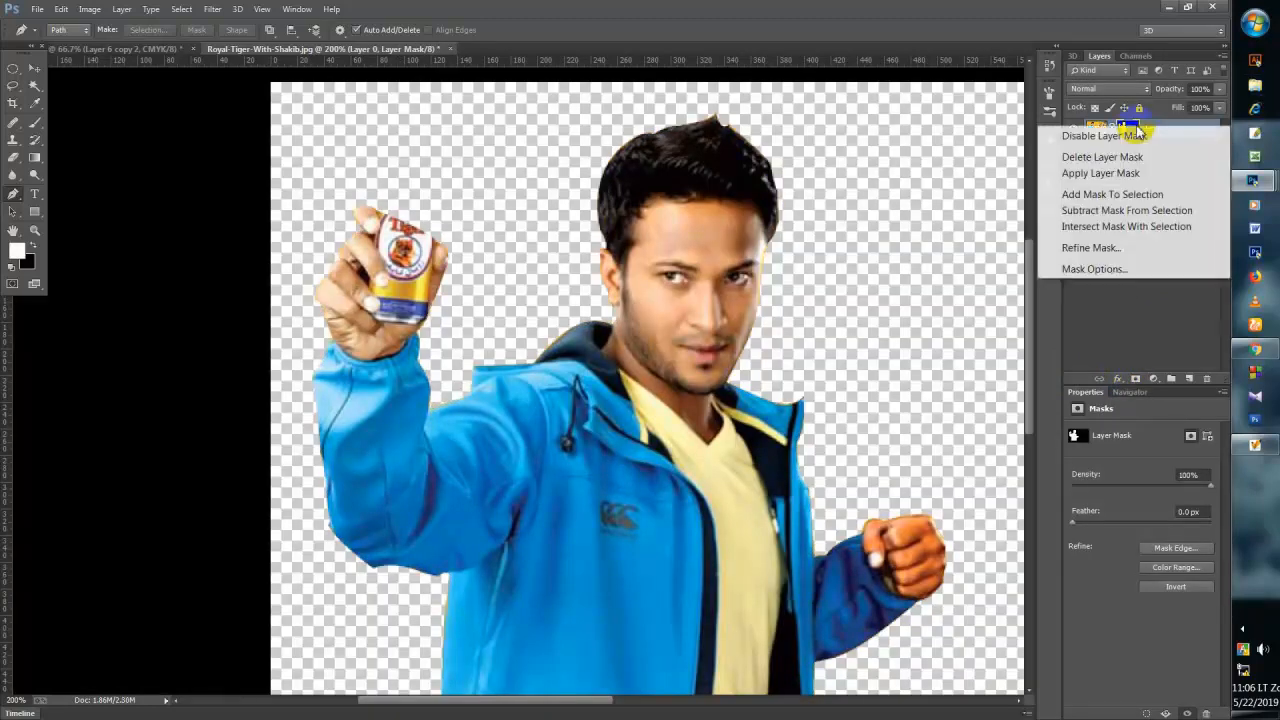
pyautogui.click(1160, 336)
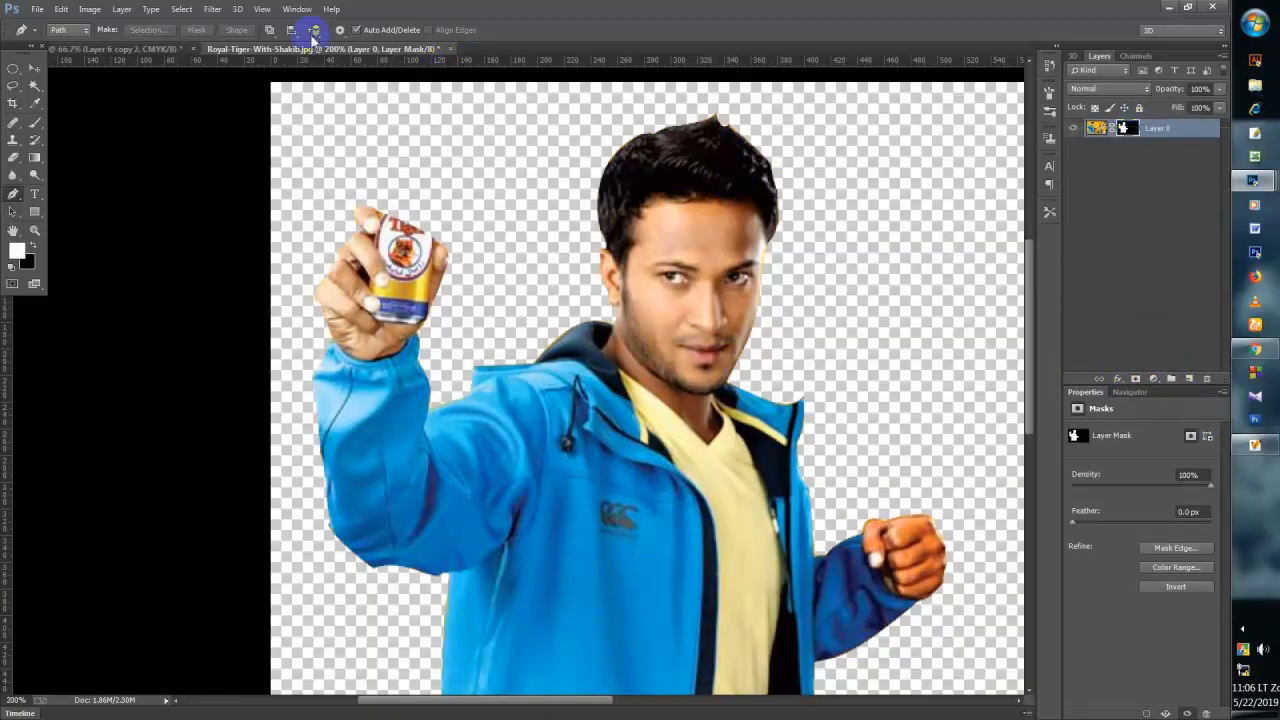
pyautogui.click(213, 10)
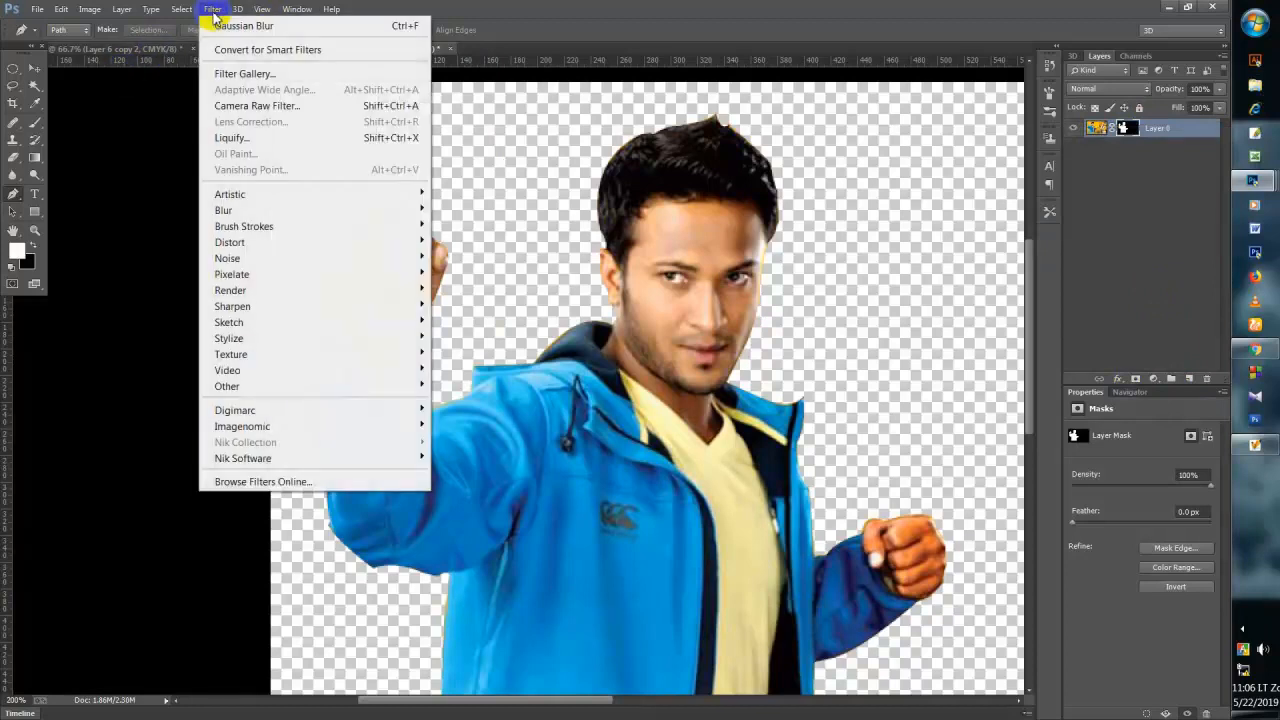
pyautogui.moveTo(236, 10)
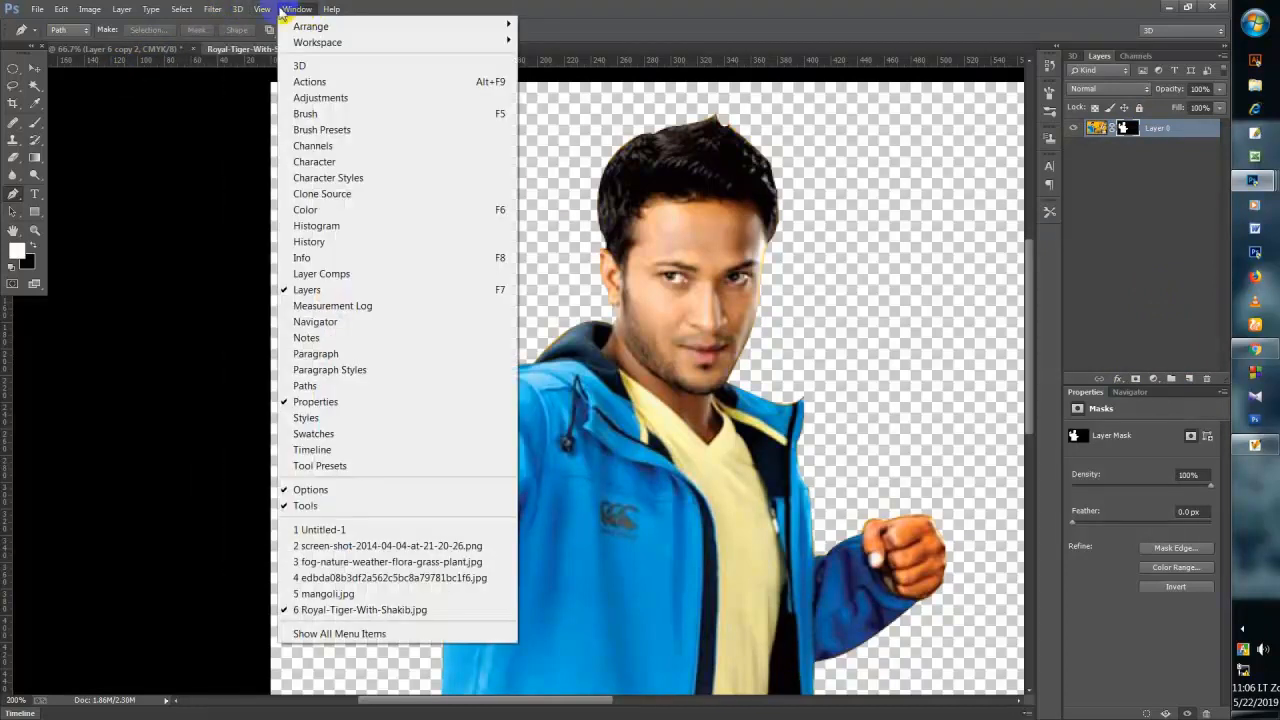
pyautogui.moveTo(186, 8)
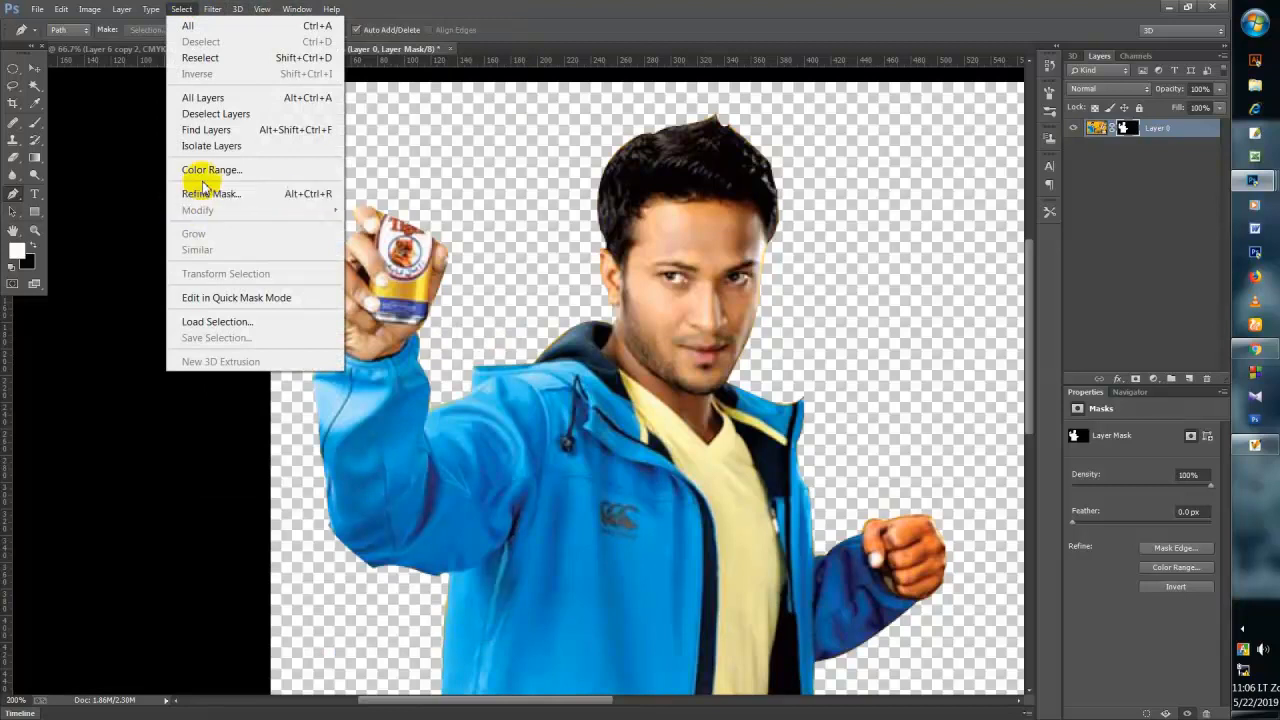
pyautogui.click(1158, 200)
pyautogui.click(1142, 140)
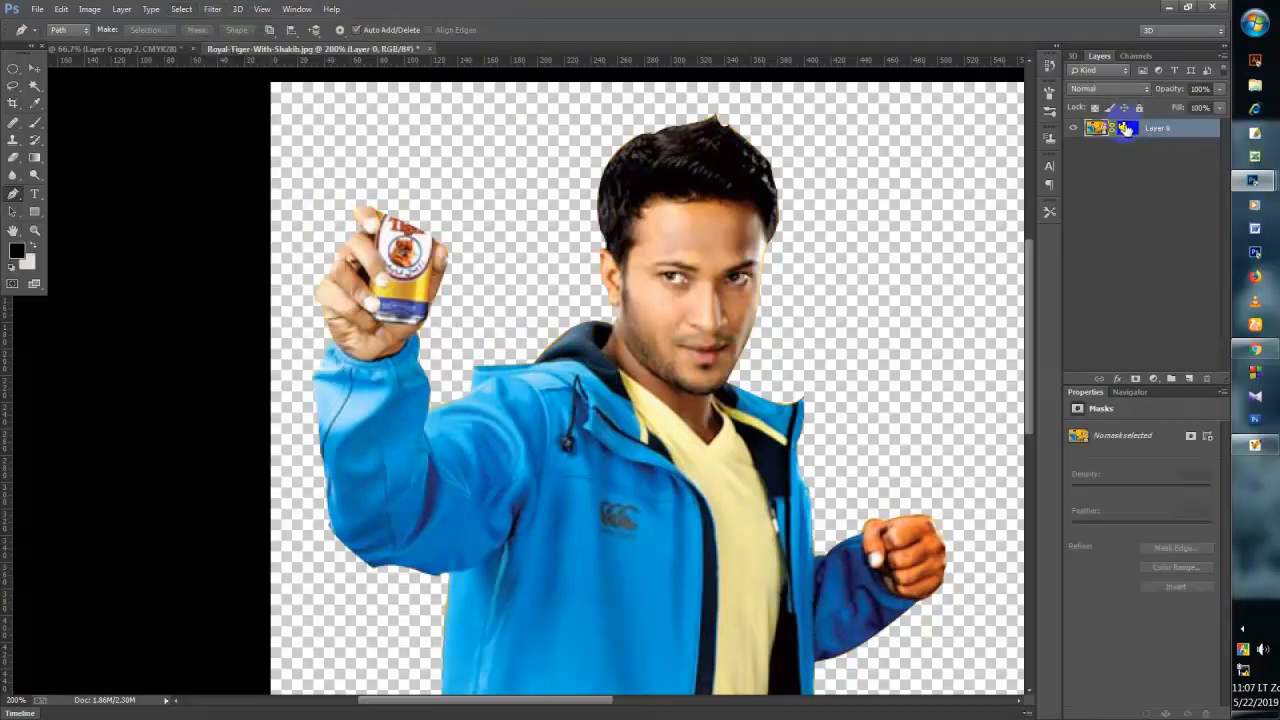
pyautogui.rightClick(1127, 126)
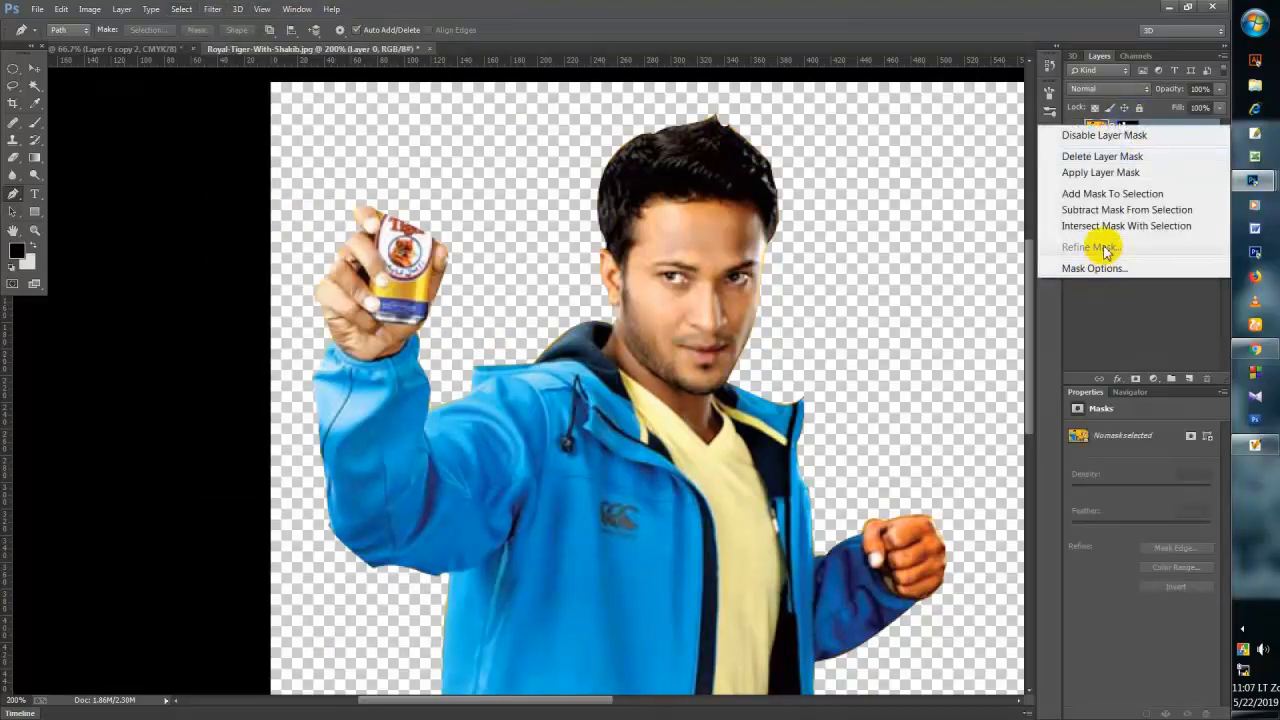
pyautogui.click(1124, 268)
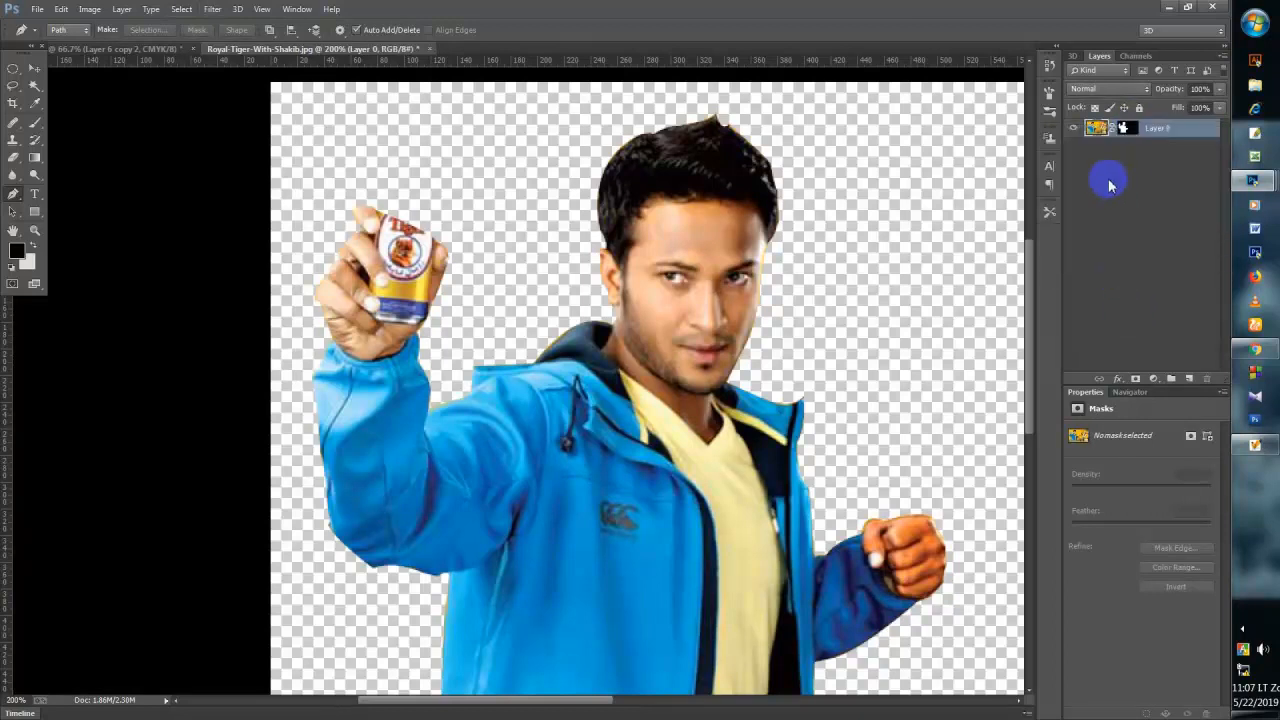
# - Refine the man's layer mask with Smooth set to 3 and brush along the hair's outer edge with a smaller refine brush
pyautogui.click(1122, 127)
pyautogui.rightClick(1124, 127)
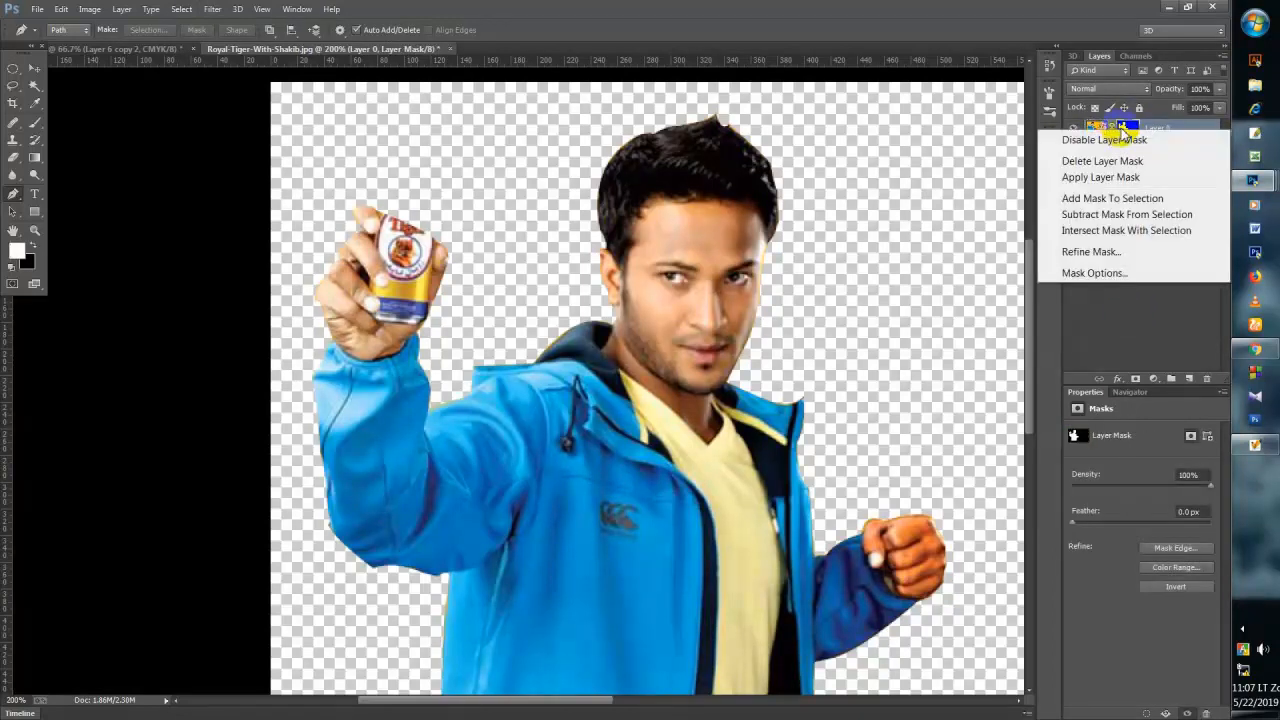
pyautogui.click(1090, 252)
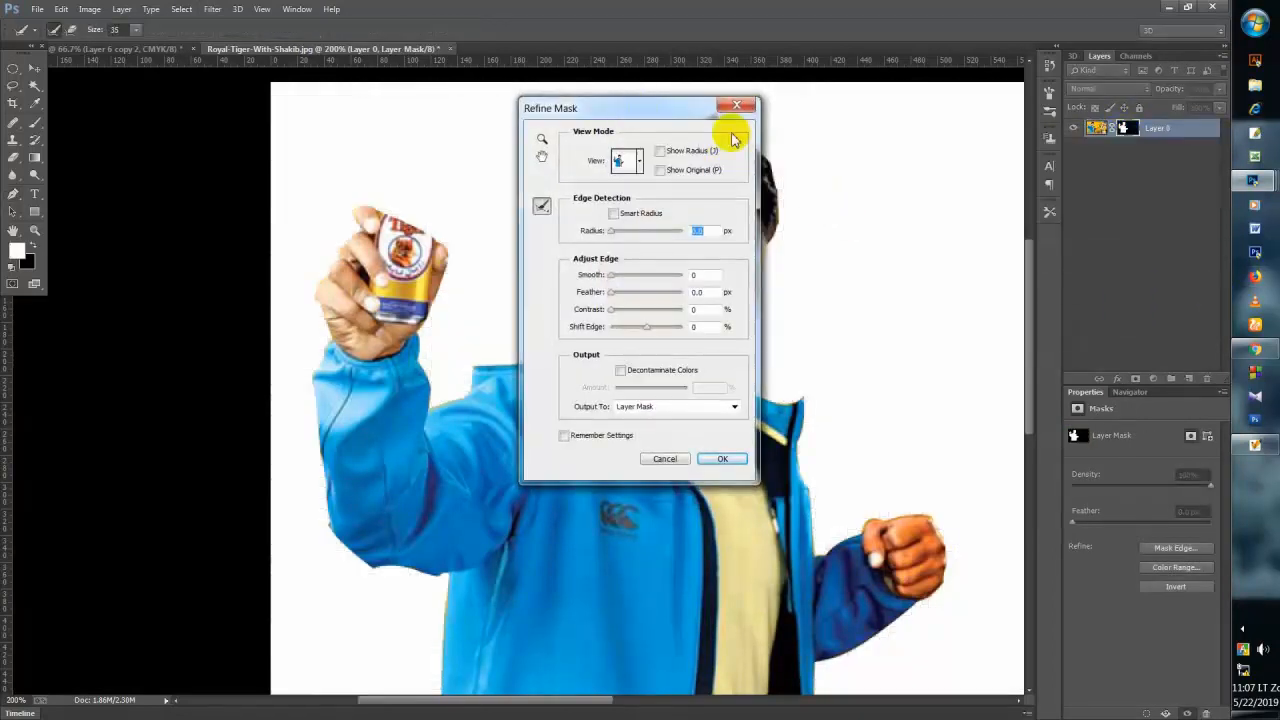
pyautogui.moveTo(639, 112); pyautogui.dragTo(1025, 172)
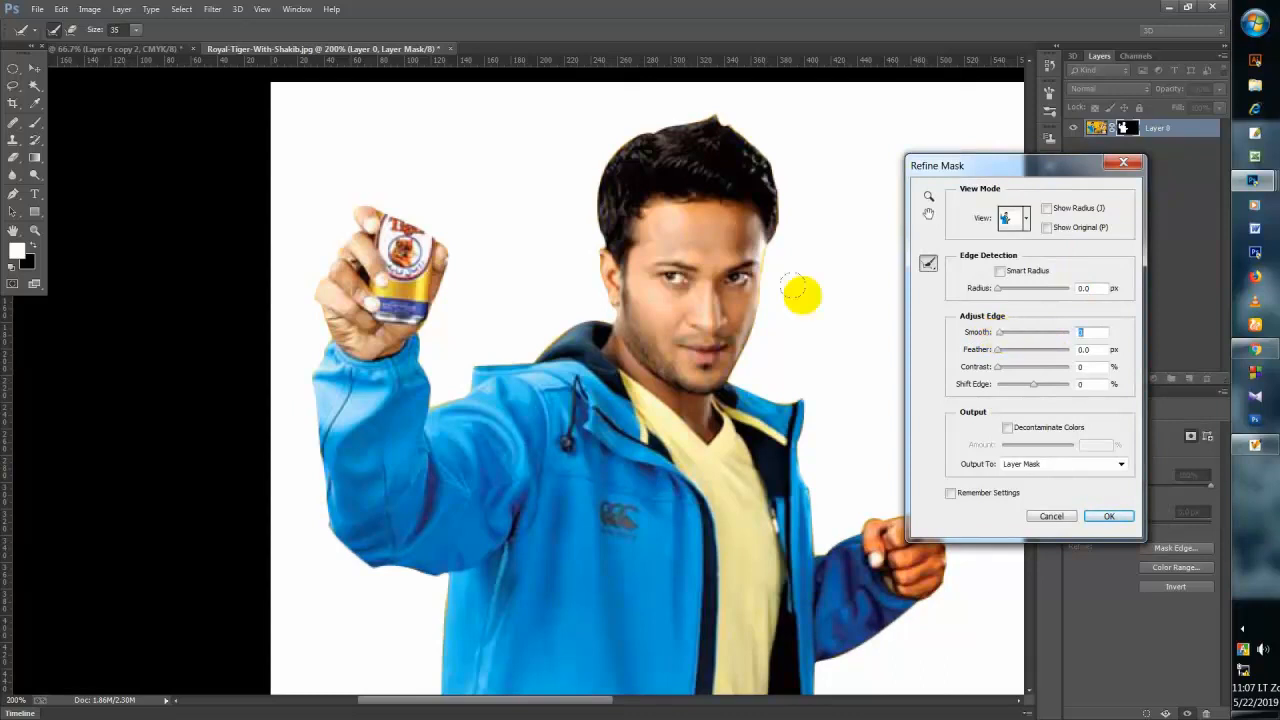
pyautogui.click(676, 177)
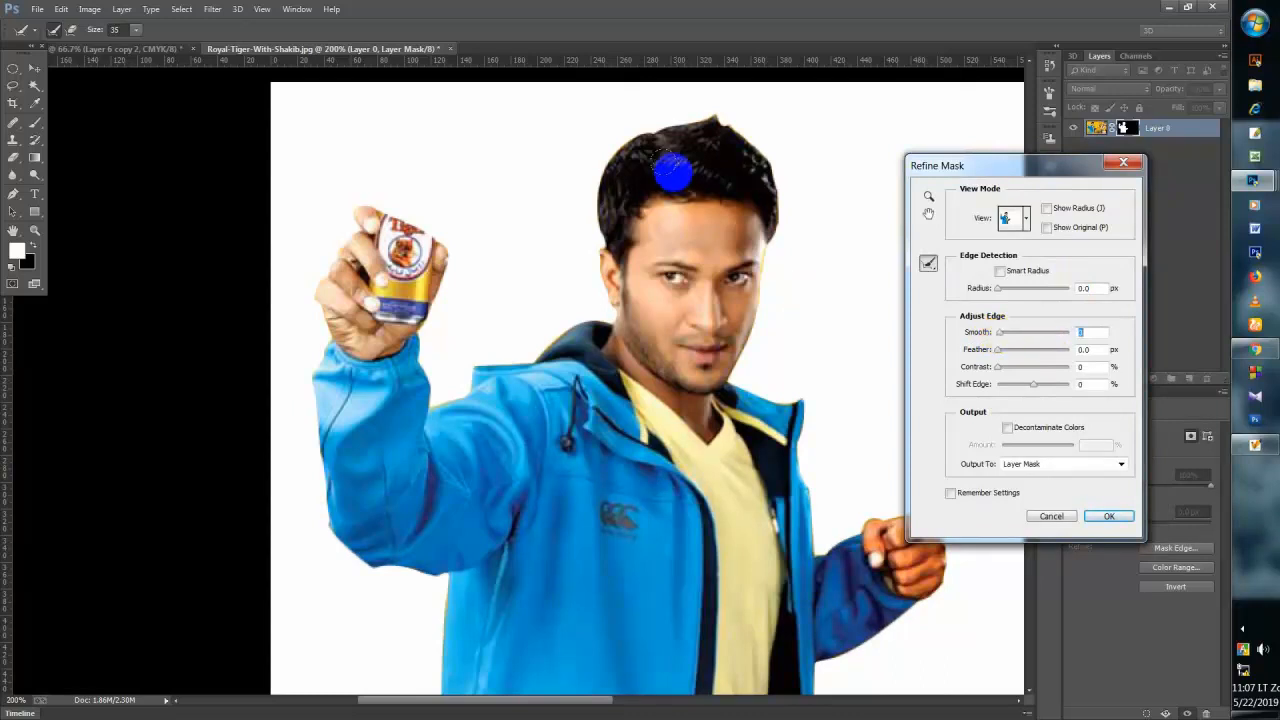
pyautogui.write('3')
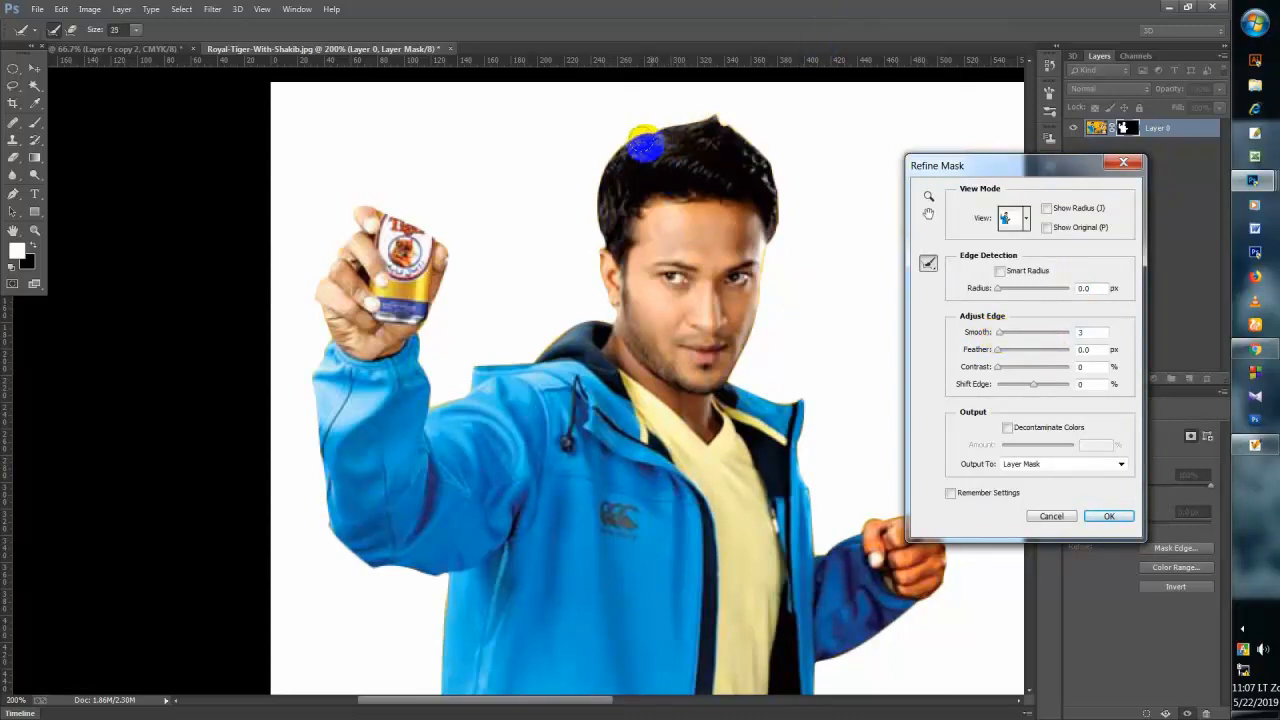
pyautogui.press('[')
pyautogui.press('[')
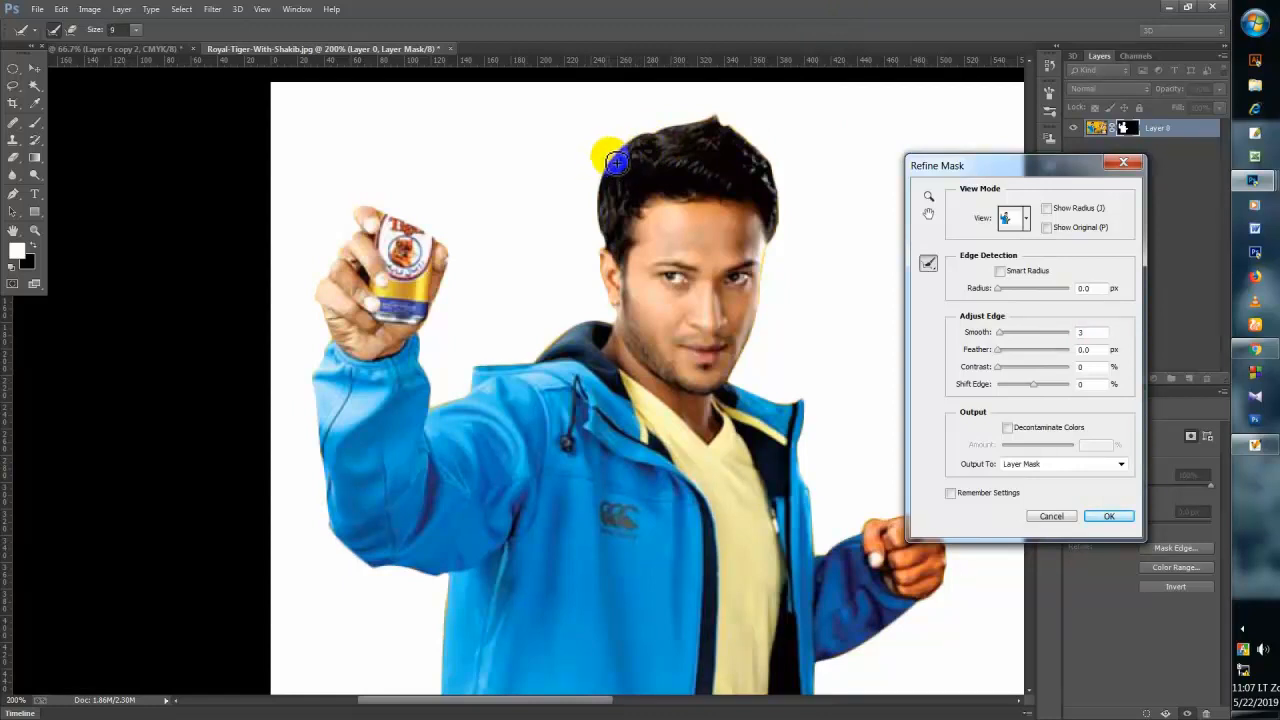
pyautogui.moveTo(622, 157)
pyautogui.mouseDown()
pyautogui.moveTo(700, 118)
pyautogui.moveTo(746, 133)
pyautogui.moveTo(778, 178)
pyautogui.moveTo(783, 237)
pyautogui.mouseUp()
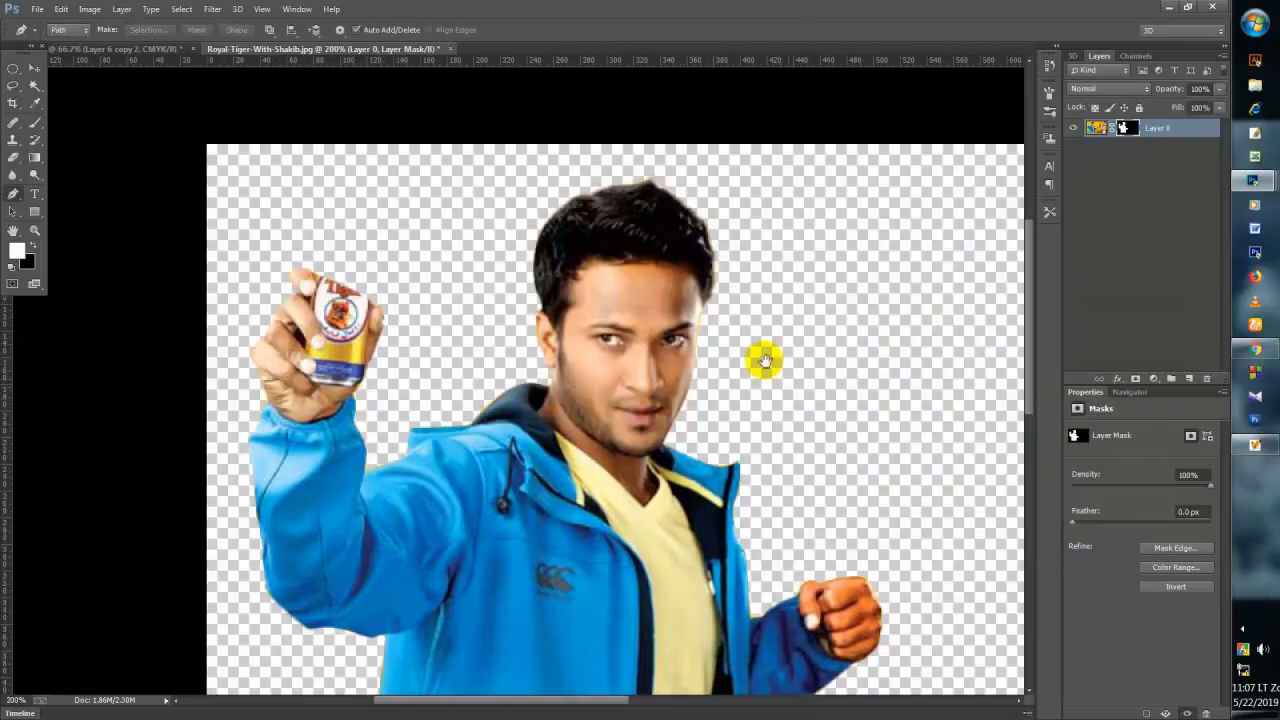
pyautogui.moveTo(764, 361); pyautogui.dragTo(779, 300)
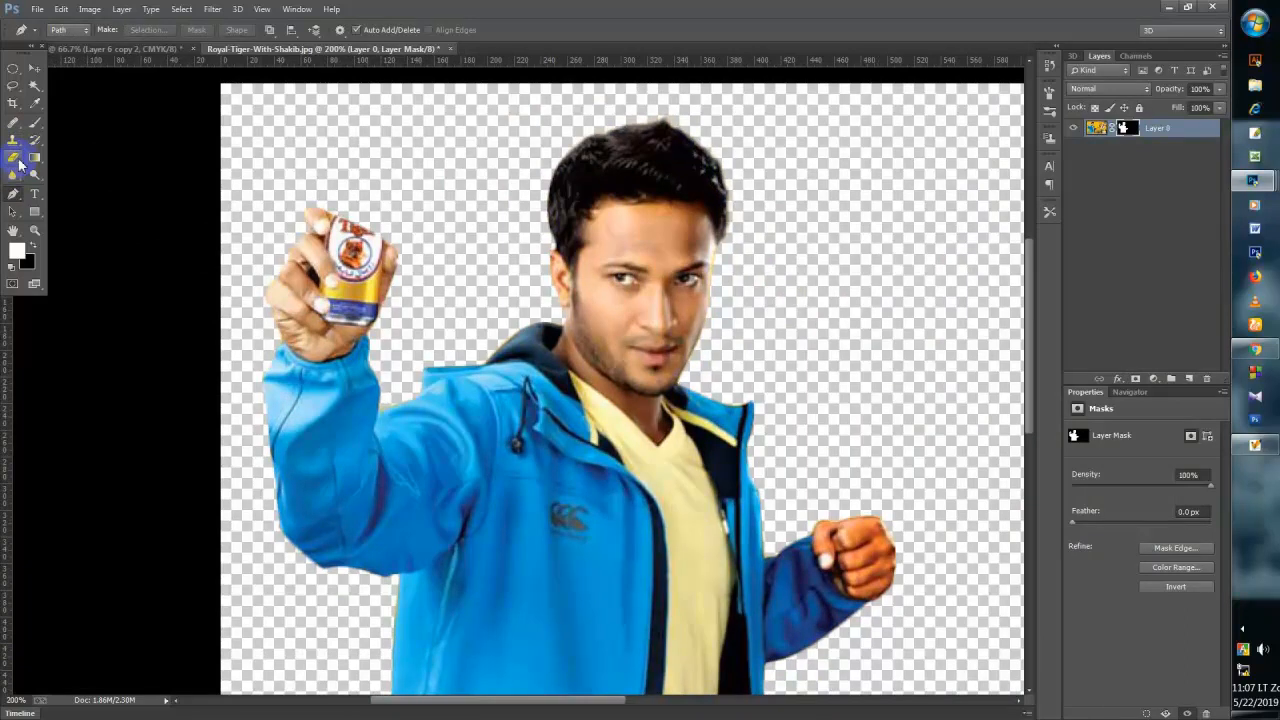
pyautogui.click(34, 125)
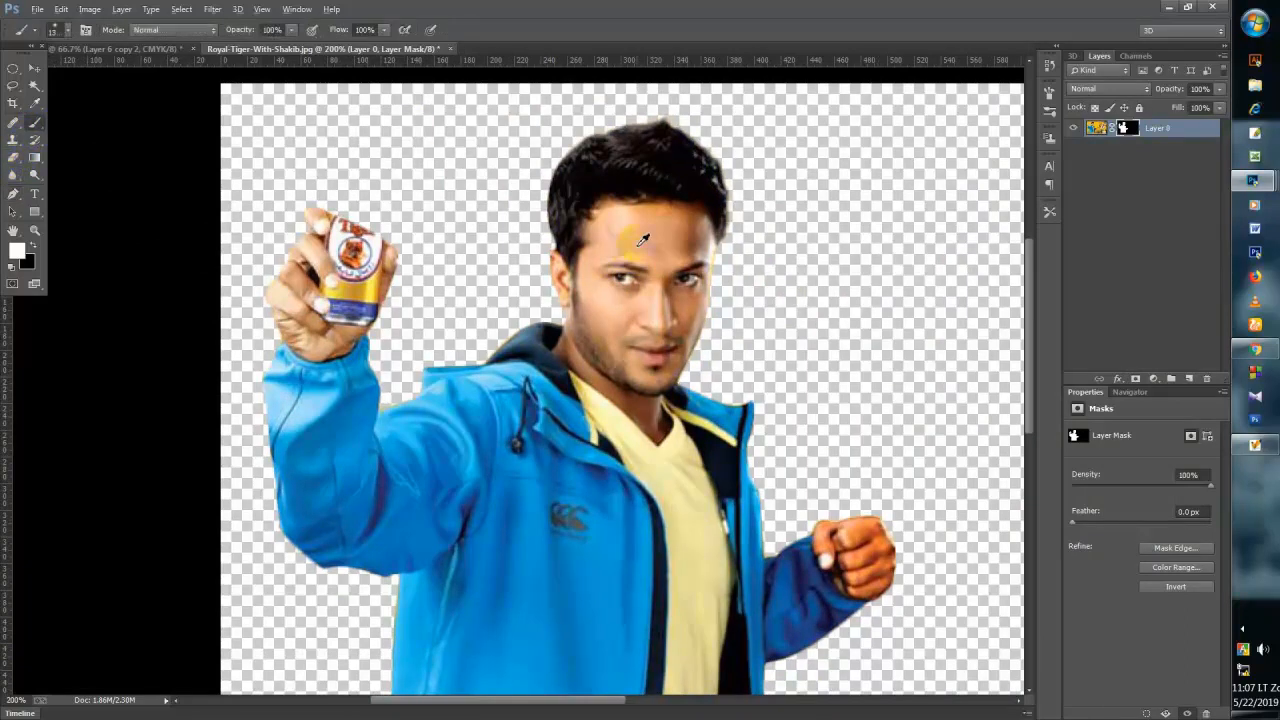
pyautogui.keyDown('alt'); pyautogui.click(617, 229); pyautogui.keyUp('alt')
pyautogui.click(1097, 128)
pyautogui.keyDown('alt'); pyautogui.moveTo(608, 236); pyautogui.dragTo(651, 244); pyautogui.keyUp('alt')
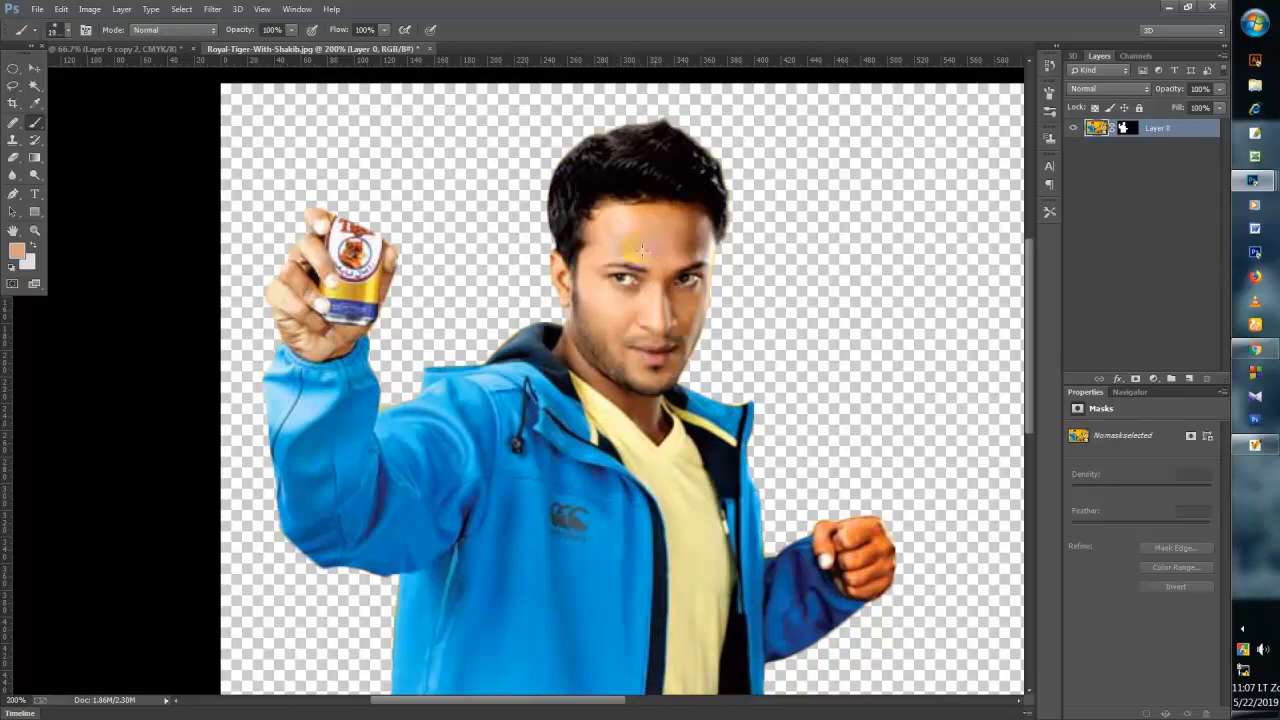
pyautogui.click(40, 124)
pyautogui.click(665, 220)
pyautogui.press('super')
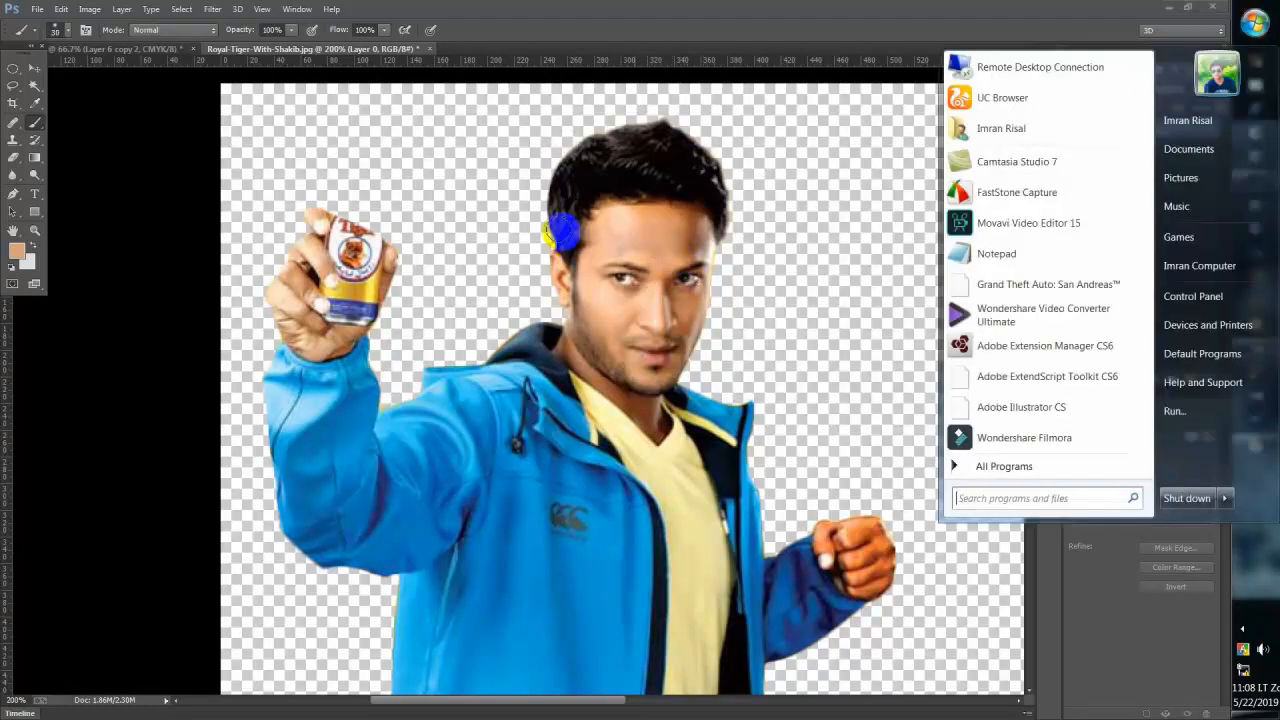
pyautogui.click(868, 172)
pyautogui.keyDown('alt'); pyautogui.click(656, 232); pyautogui.keyUp('alt')
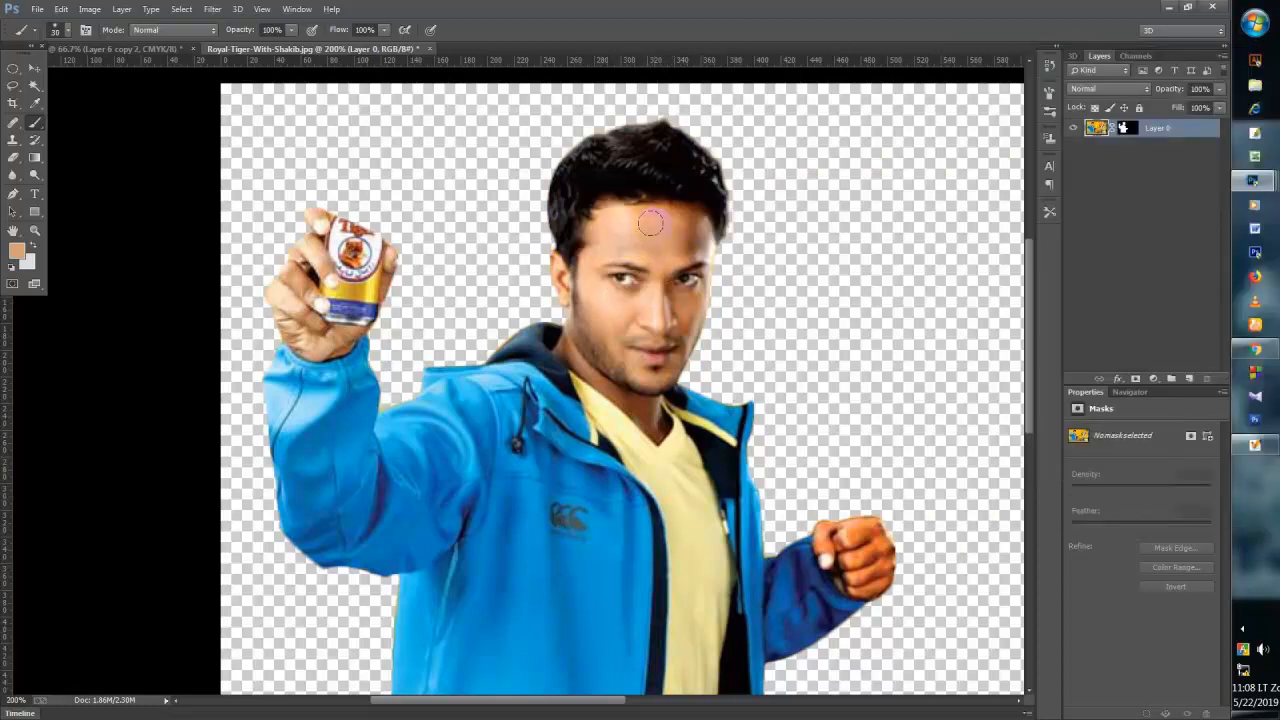
pyautogui.click(1190, 379)
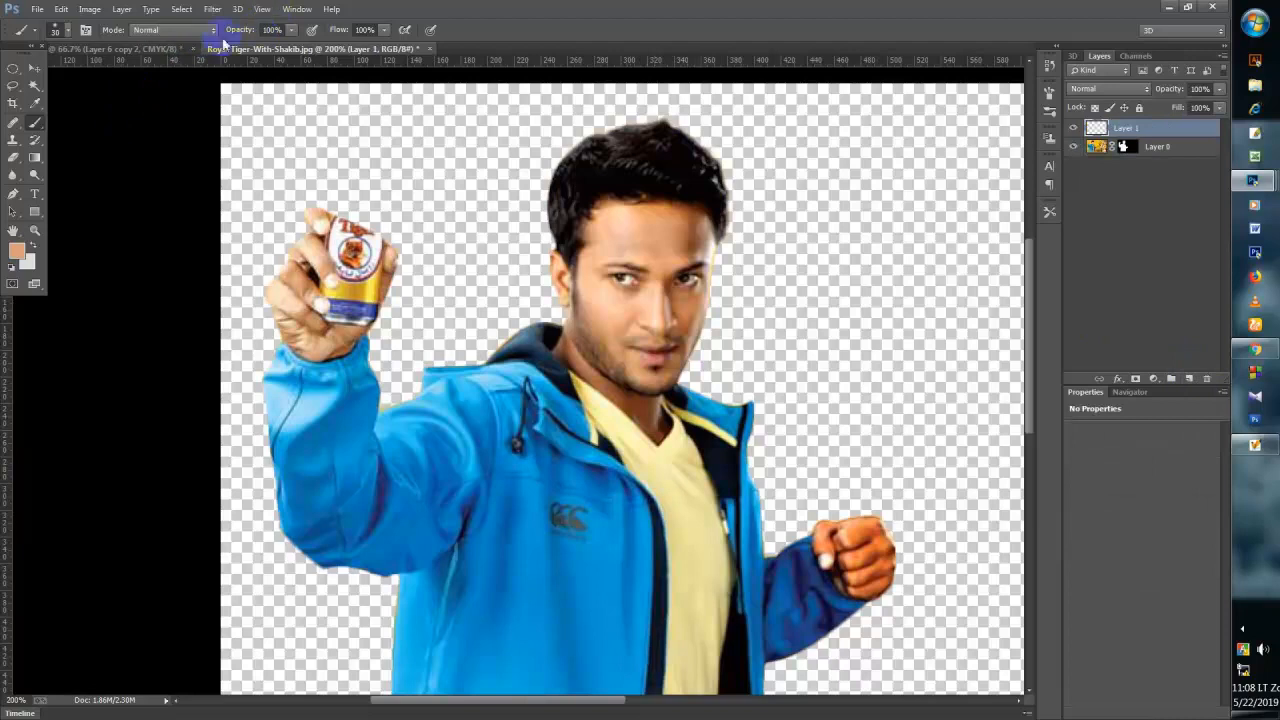
pyautogui.hotkey('ctrl', 'z')
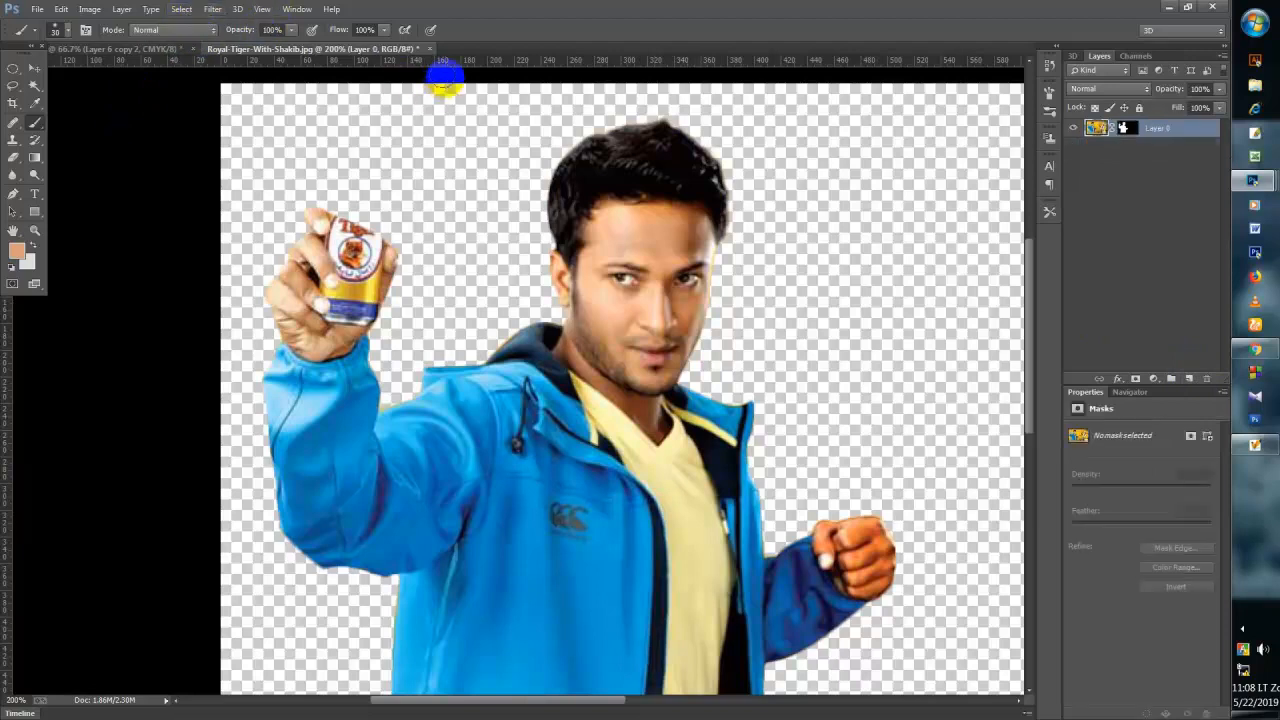
# - Move the masked cut-out man into the Mangolee juice advertisement and turn on transform controls for his layer
pyautogui.click(33, 72)
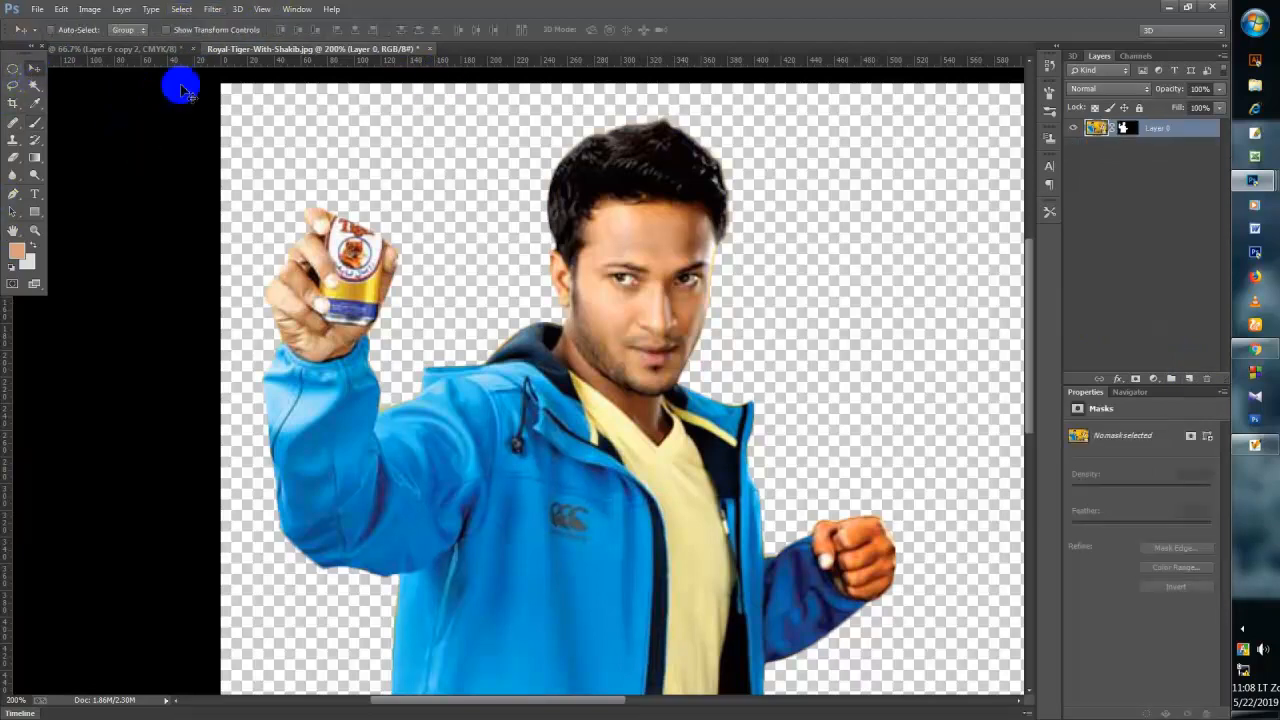
pyautogui.moveTo(680, 200); pyautogui.dragTo(690, 240)
pyautogui.click(238, 32)
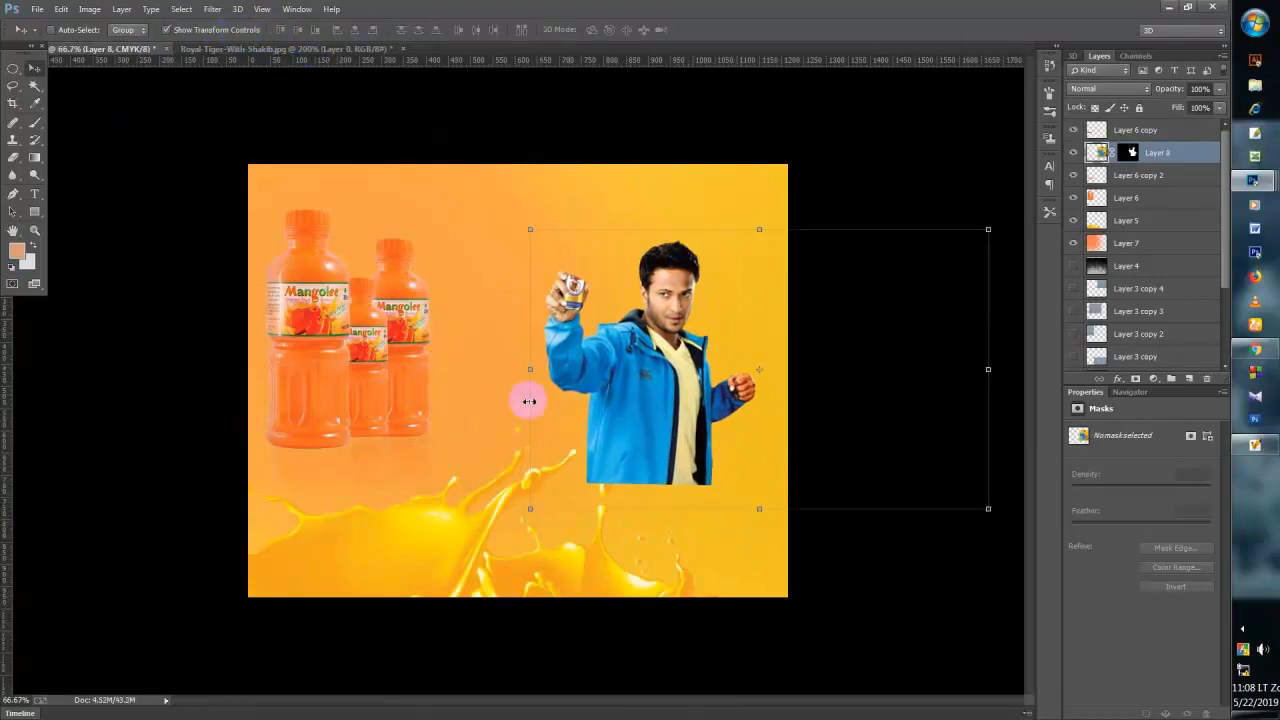
# - Enlarge the man proportionally to about 135% and apply the transform
pyautogui.moveTo(530, 507); pyautogui.dragTo(489, 614)
pyautogui.moveTo(537, 538); pyautogui.dragTo(564, 376)
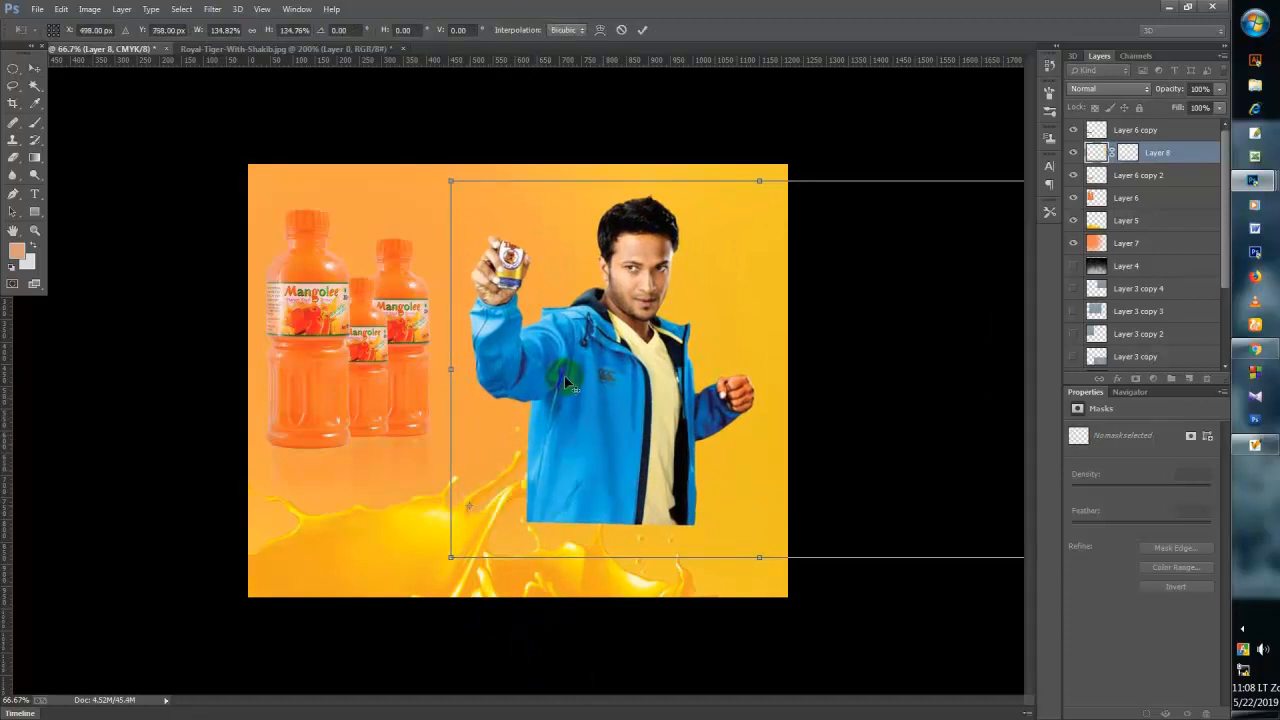
pyautogui.rightClick(612, 344)
pyautogui.click(610, 330)
pyautogui.click(642, 30)
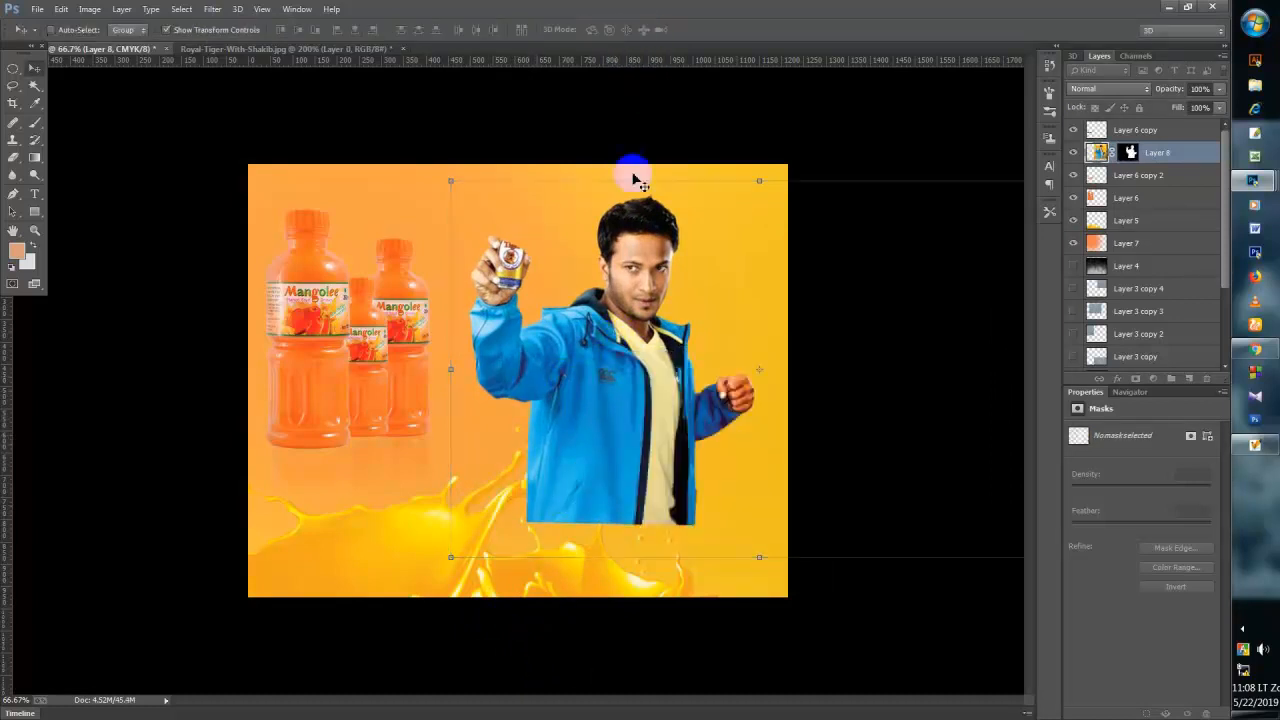
# - Reselect the man's layer, mirror him horizontally by pulling his bounding box across itself, and place him on the ad's right side
pyautogui.rightClick(629, 190)
pyautogui.click(672, 217)
pyautogui.rightClick(680, 221)
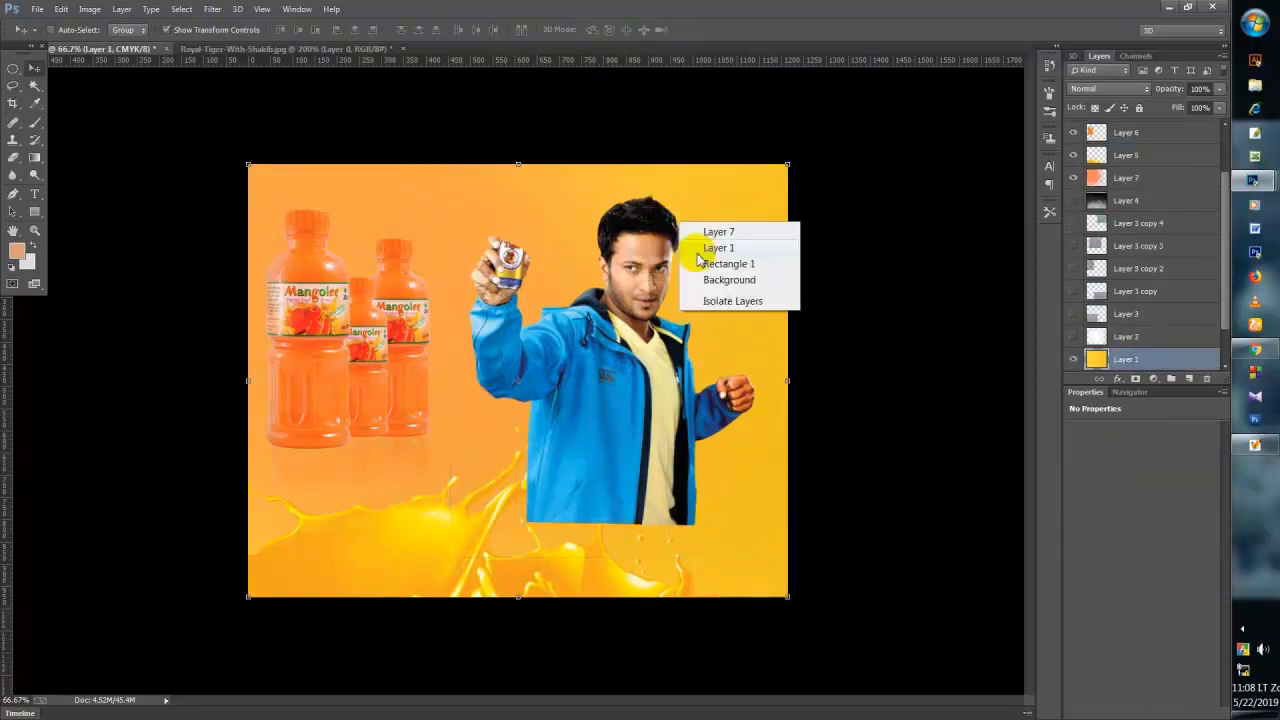
pyautogui.click(701, 249)
pyautogui.rightClick(503, 305)
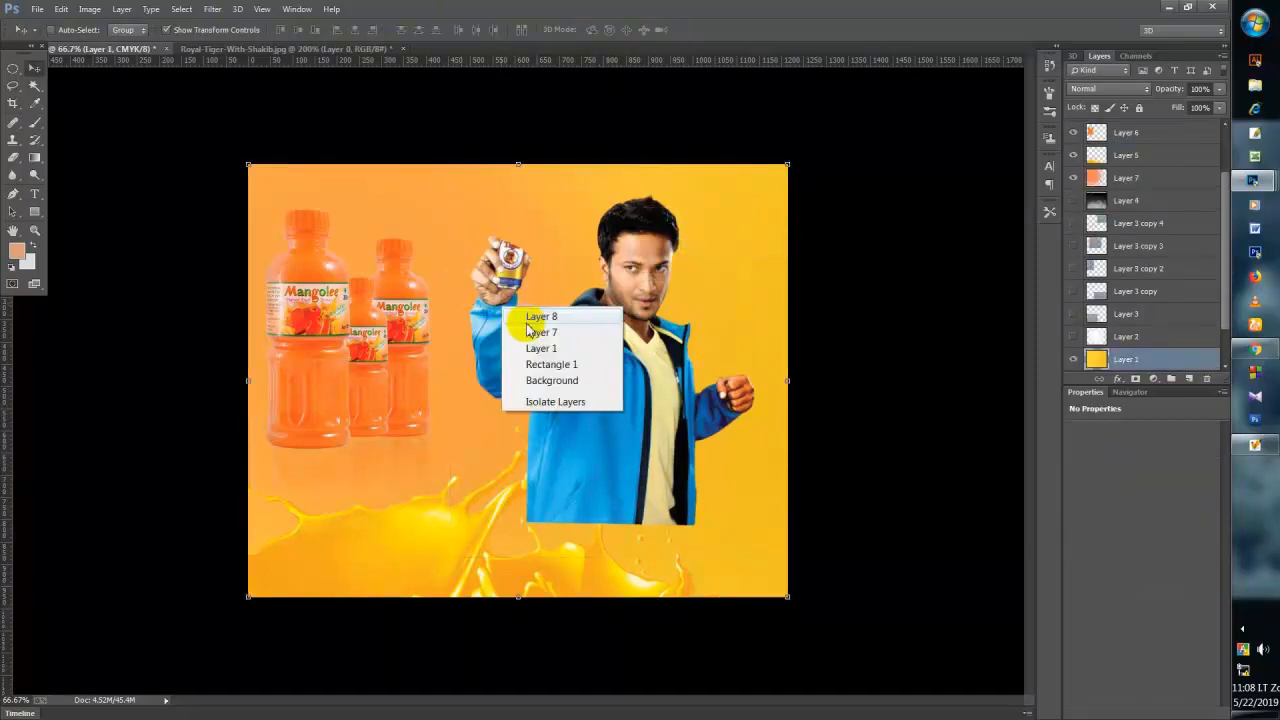
pyautogui.click(530, 320)
pyautogui.moveTo(451, 369); pyautogui.dragTo(311, 406)
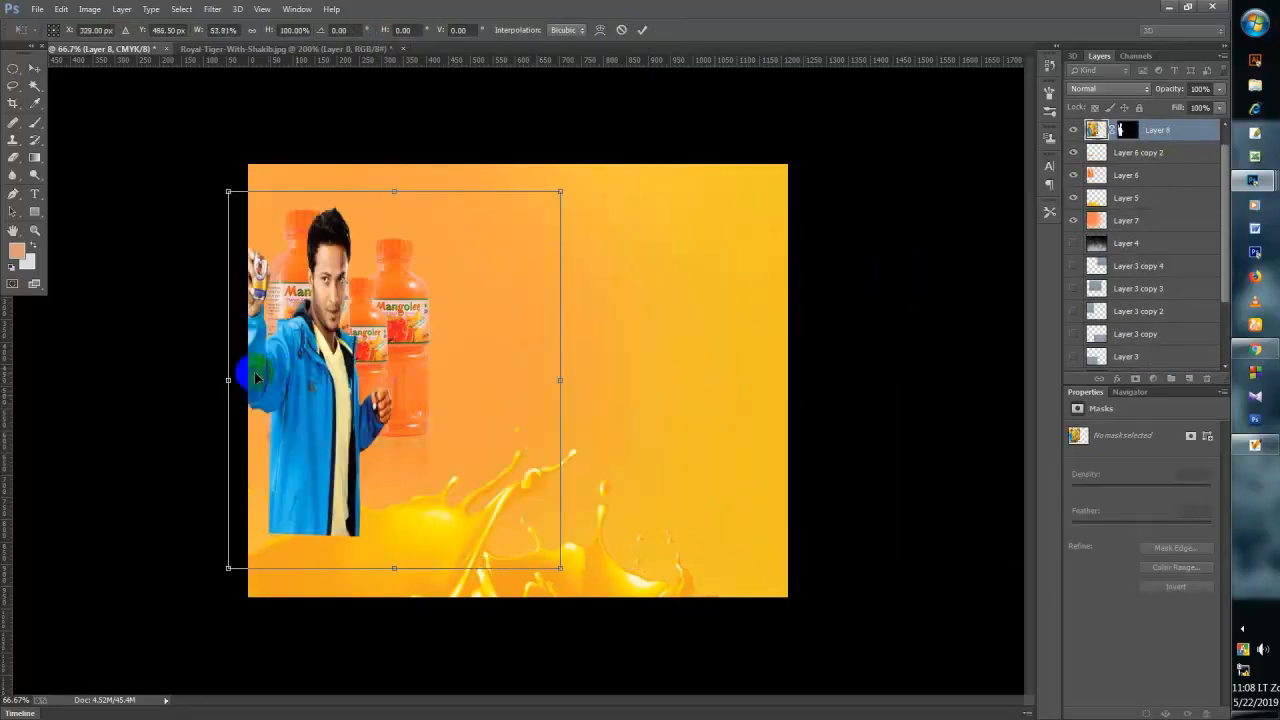
pyautogui.moveTo(229, 380); pyautogui.dragTo(914, 374)
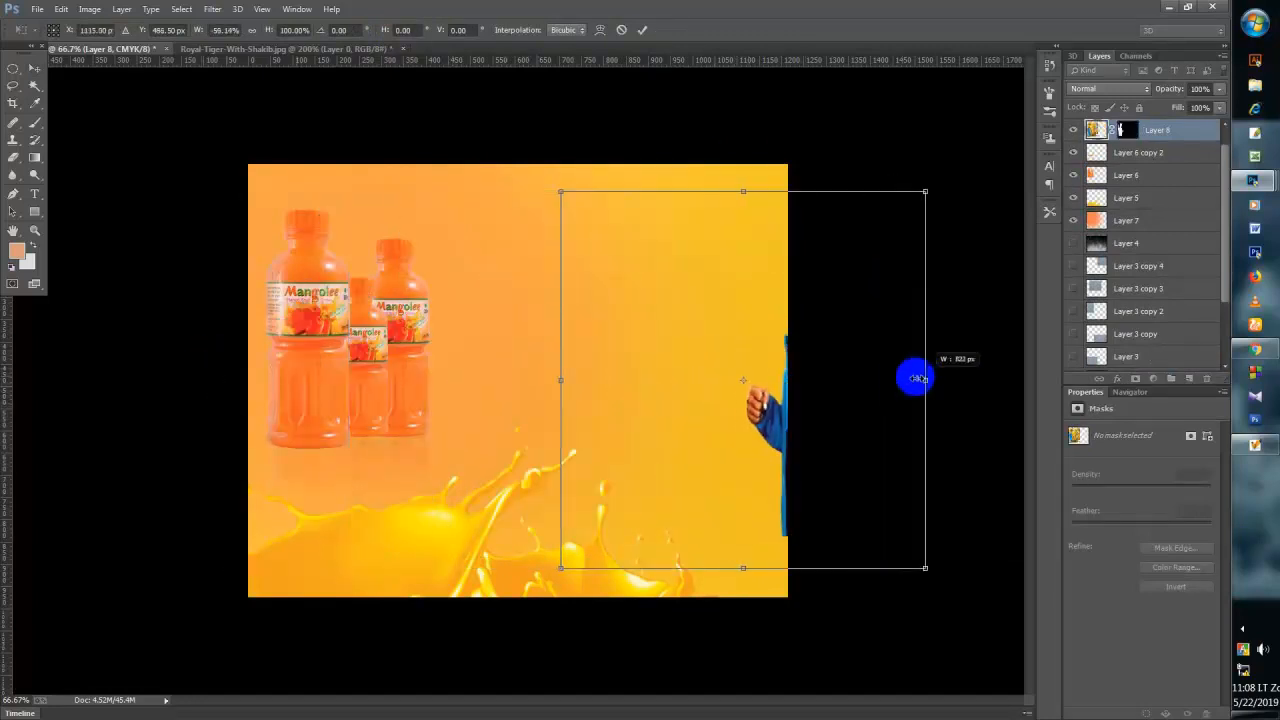
pyautogui.moveTo(830, 465); pyautogui.dragTo(649, 465)
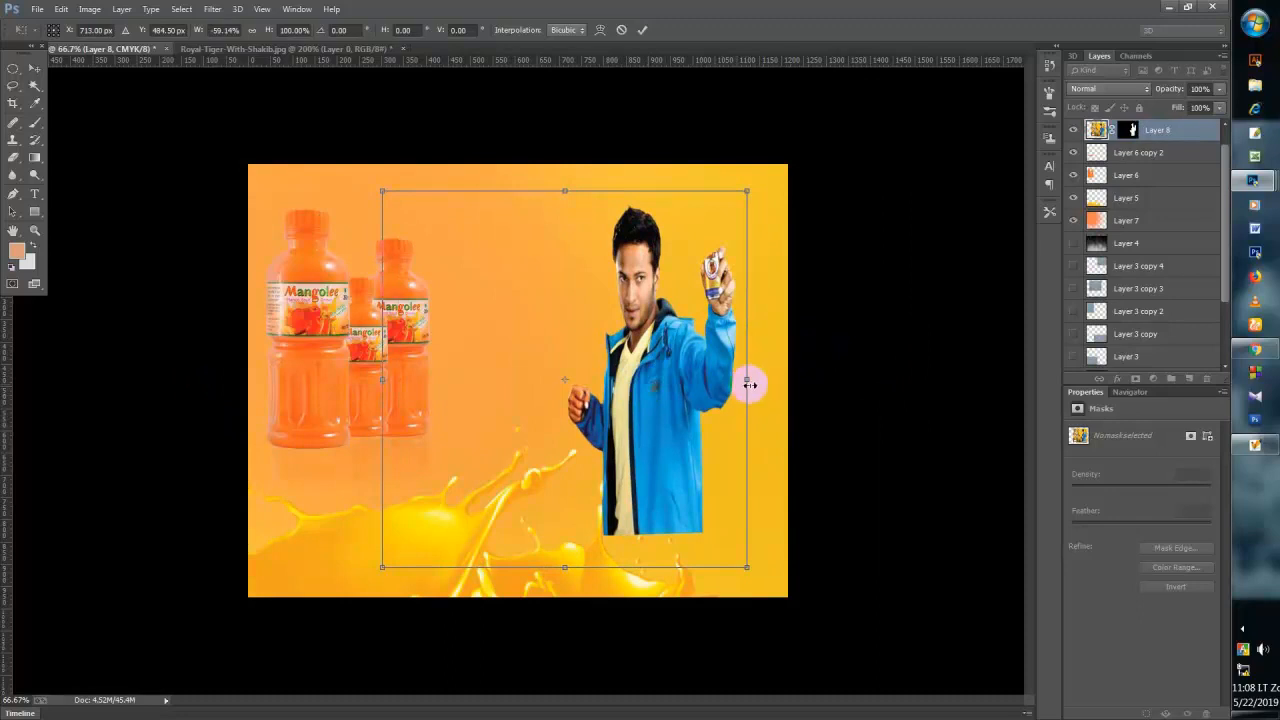
# - Stretch the mirrored man to about 79.71% width and 114.49% height, set him near the ad's right edge, and apply the transform
pyautogui.moveTo(748, 379); pyautogui.dragTo(788, 379)
pyautogui.moveTo(380, 395); pyautogui.dragTo(293, 380)
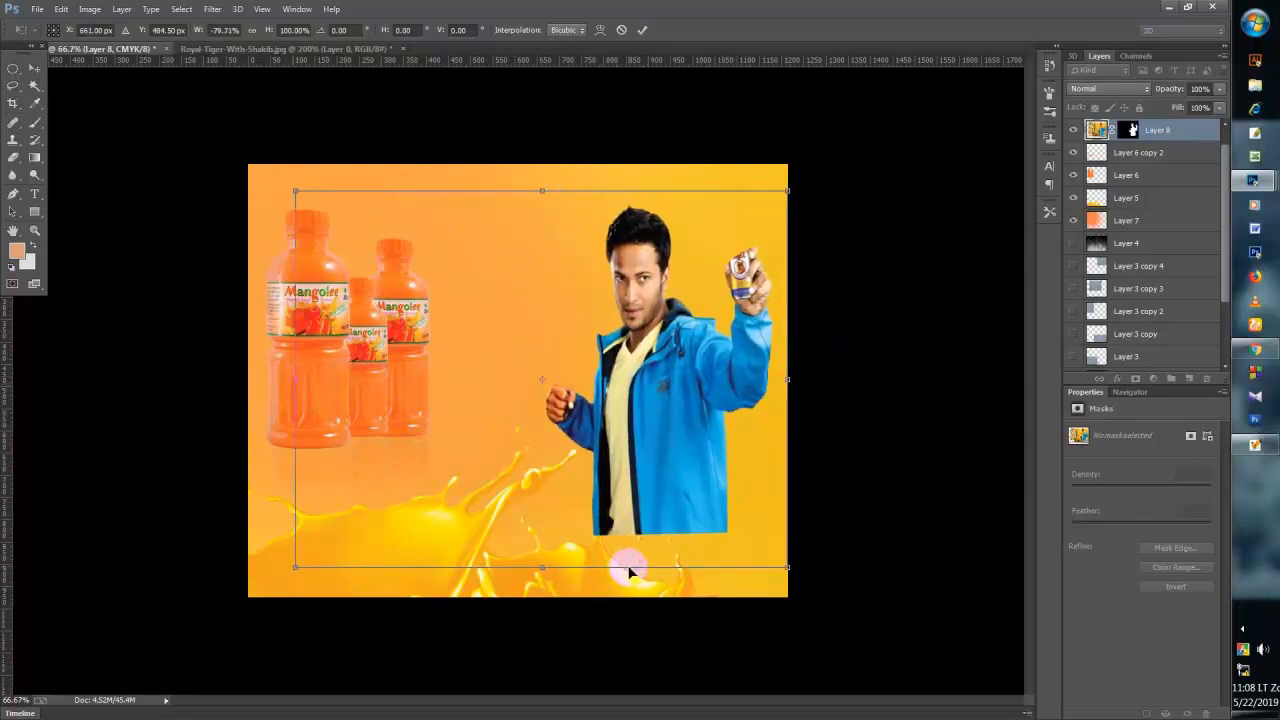
pyautogui.moveTo(619, 572); pyautogui.dragTo(623, 664)
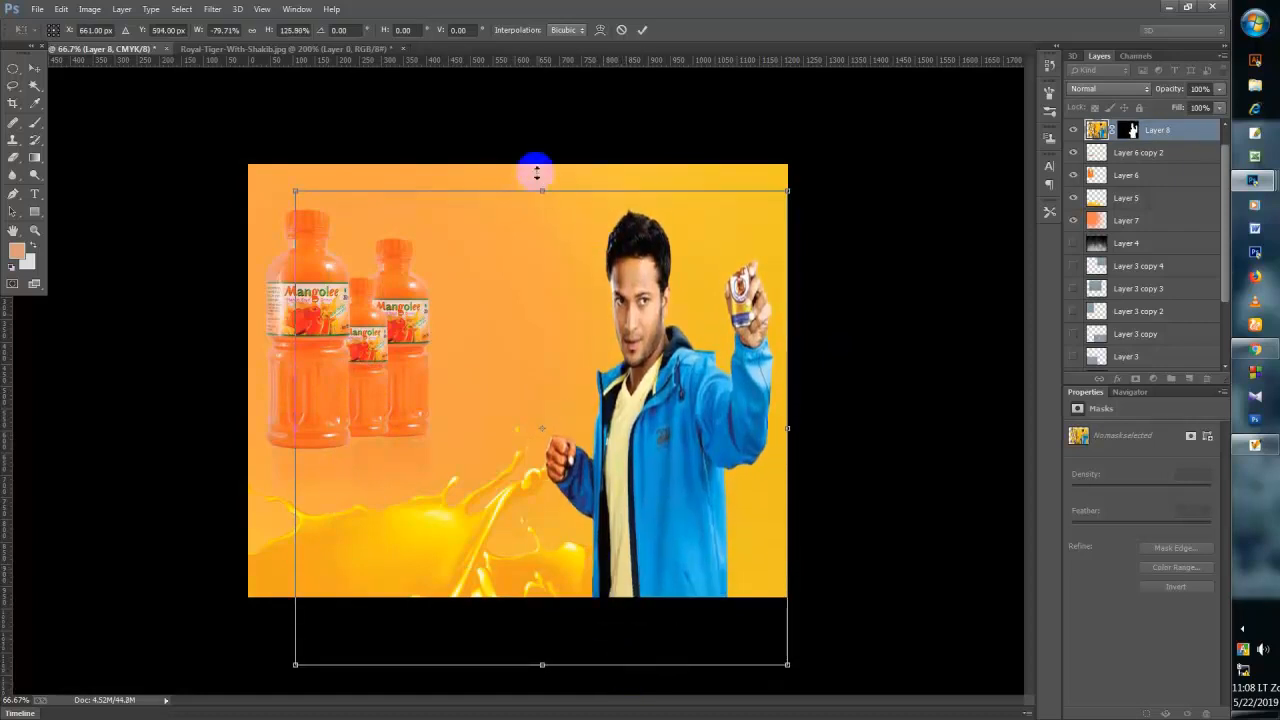
pyautogui.moveTo(537, 173); pyautogui.dragTo(549, 221)
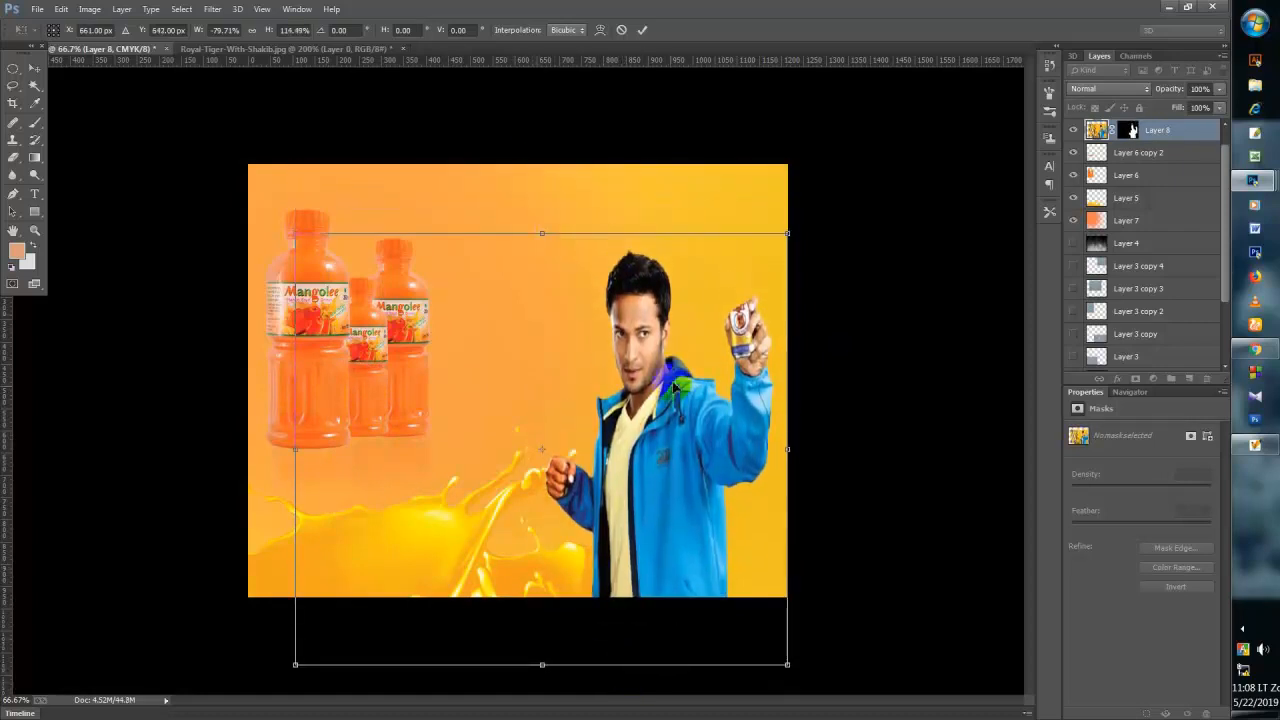
pyautogui.moveTo(675, 385); pyautogui.dragTo(683, 310)
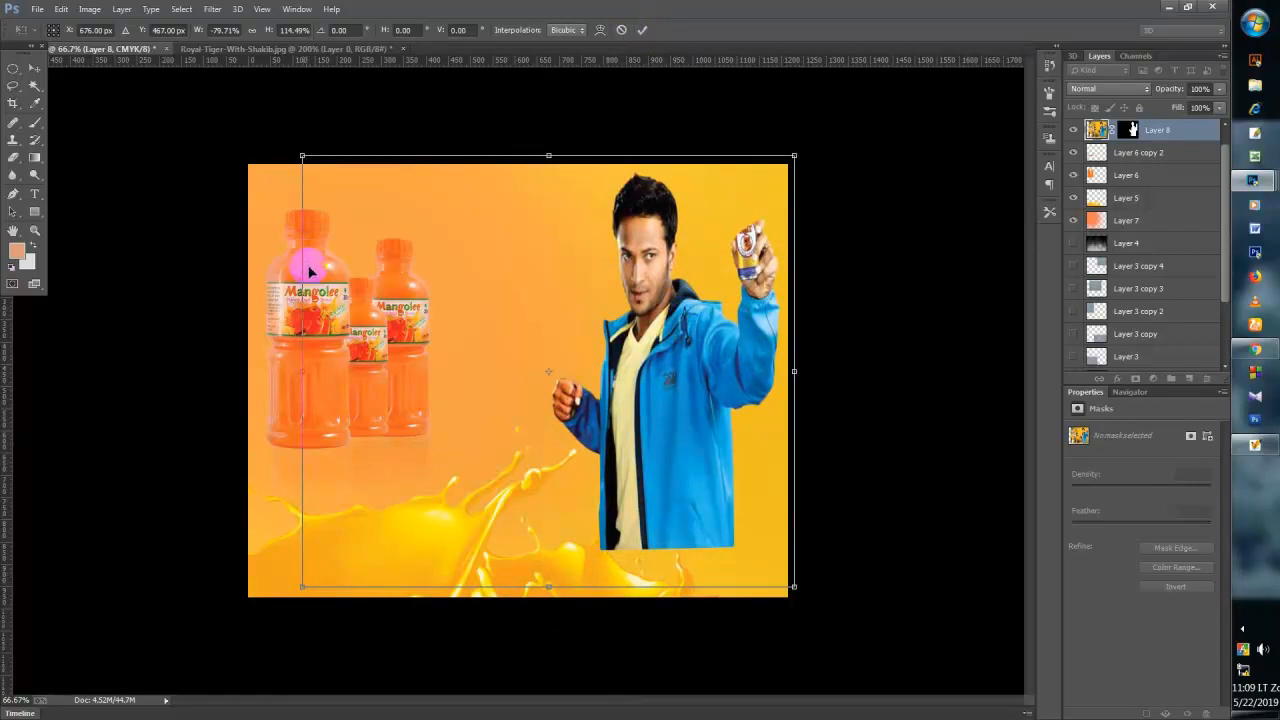
pyautogui.click(641, 33)
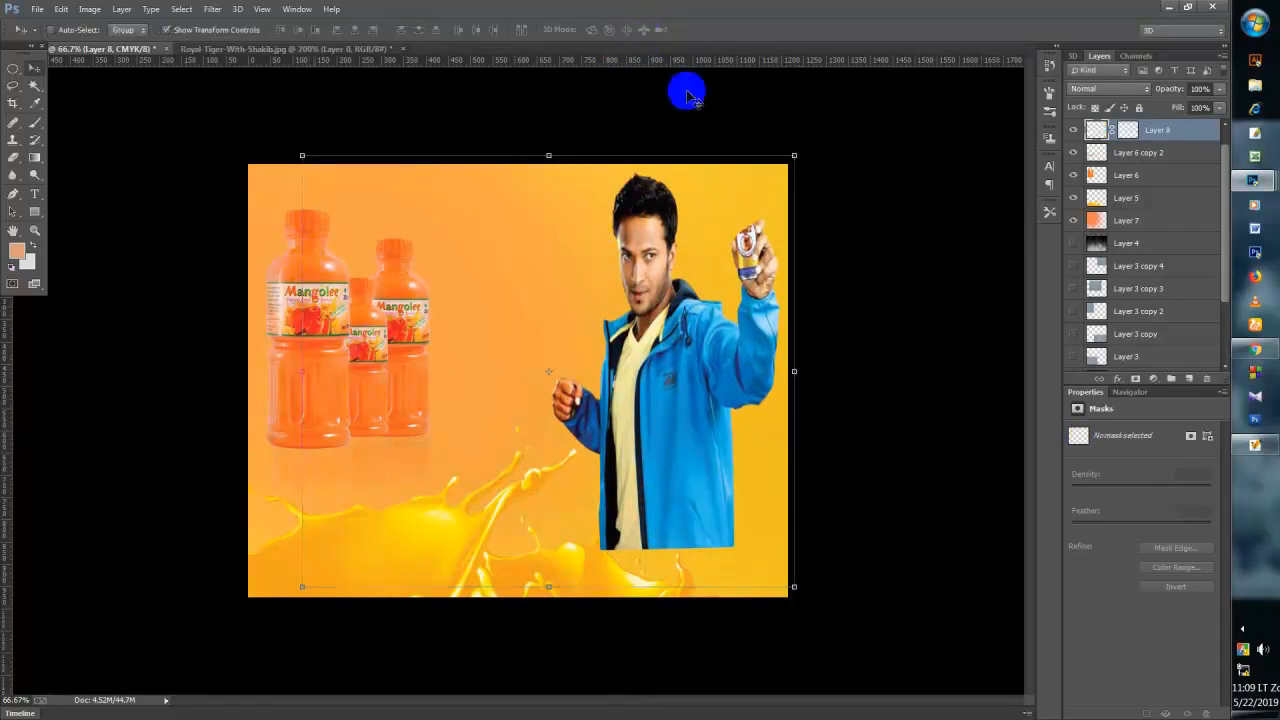
pyautogui.click(215, 31)
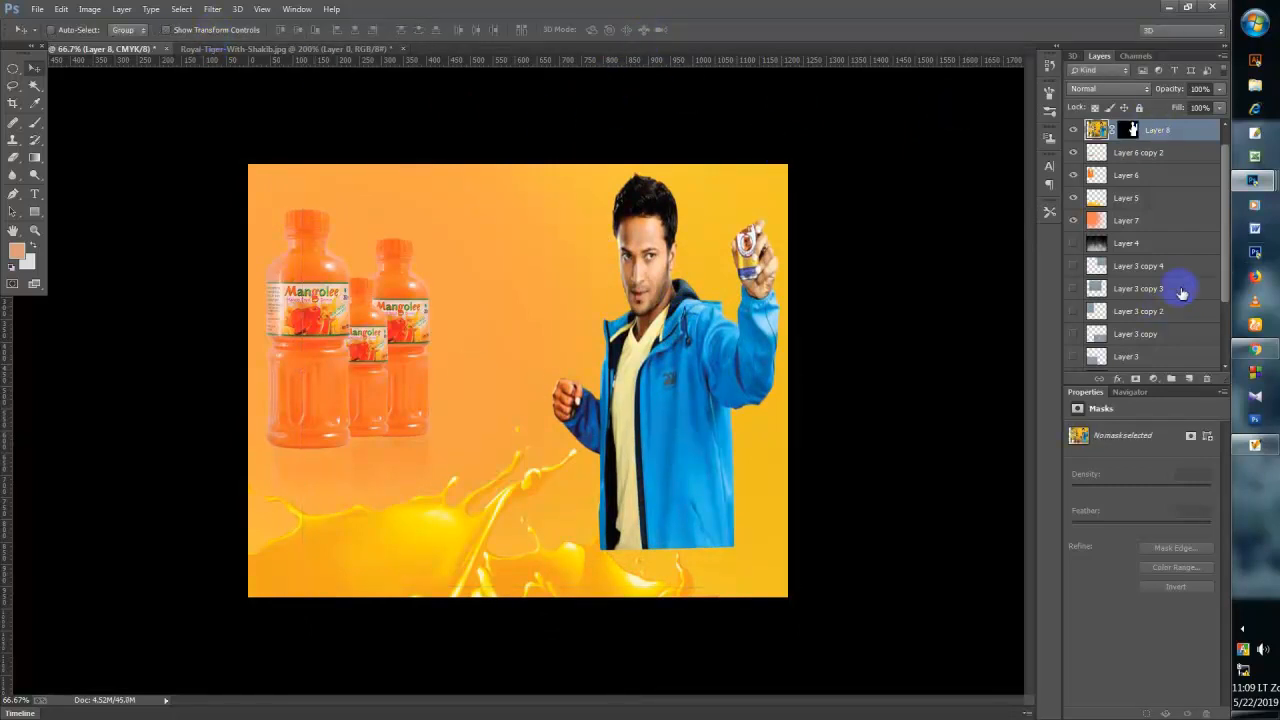
# - Select the juice splash layer and raise the splash until its slanted lower edge is inside the ad
pyautogui.scroll(-1, 1228, 258)
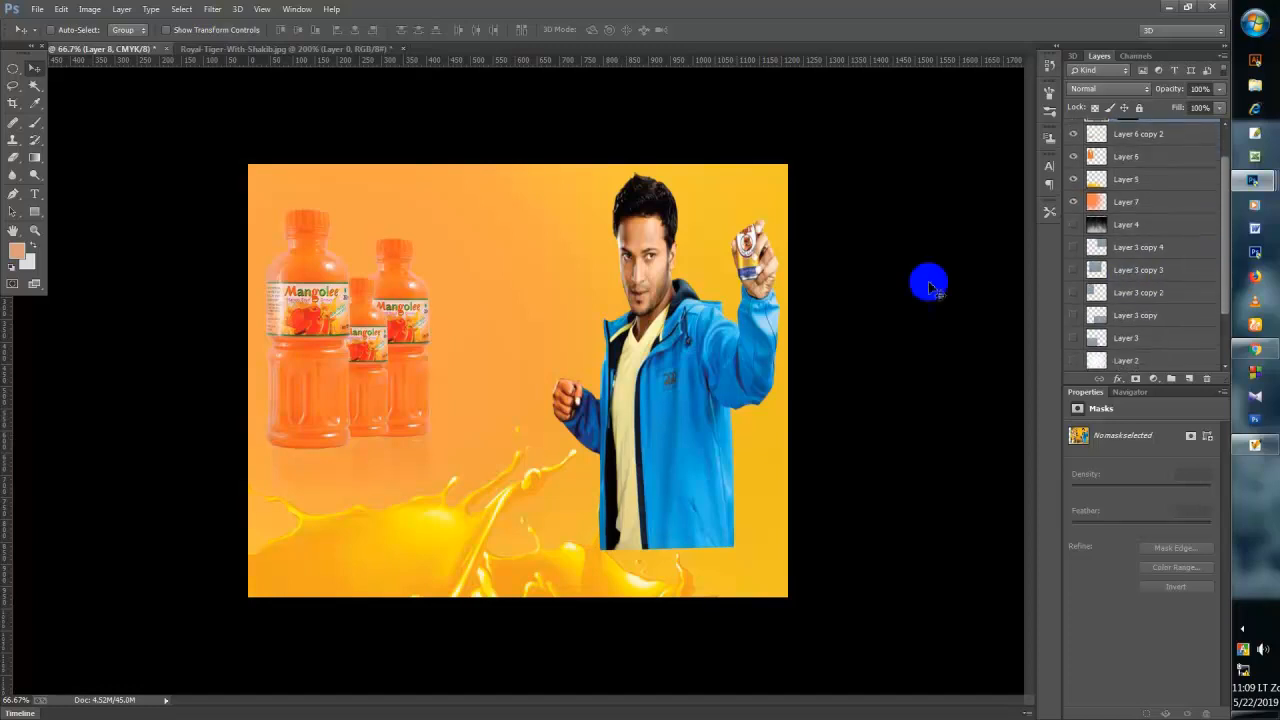
pyautogui.rightClick(381, 560)
pyautogui.click(400, 567)
pyautogui.moveTo(385, 562); pyautogui.dragTo(389, 496)
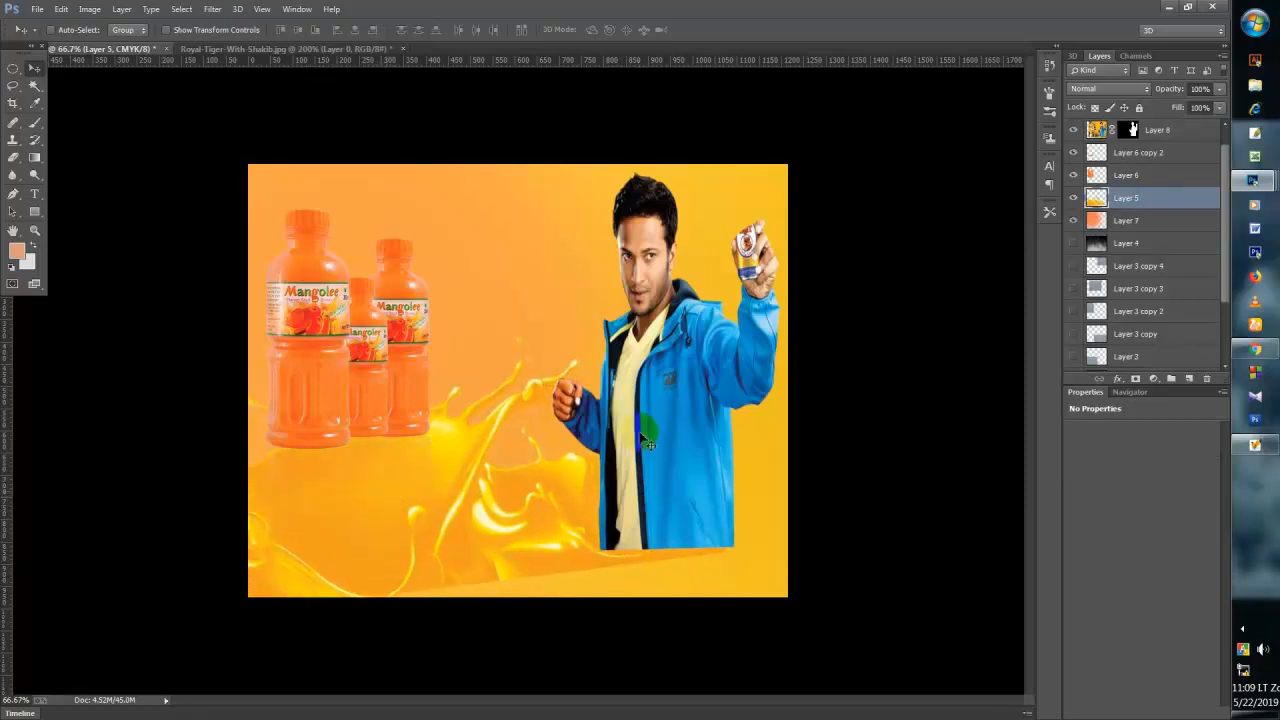
# - Mask off the splash's slanted lower part with a full-width rectangular selection from the ad's top edge to the man's jacket hem
pyautogui.click(12, 70)
pyautogui.rightClick(12, 76)
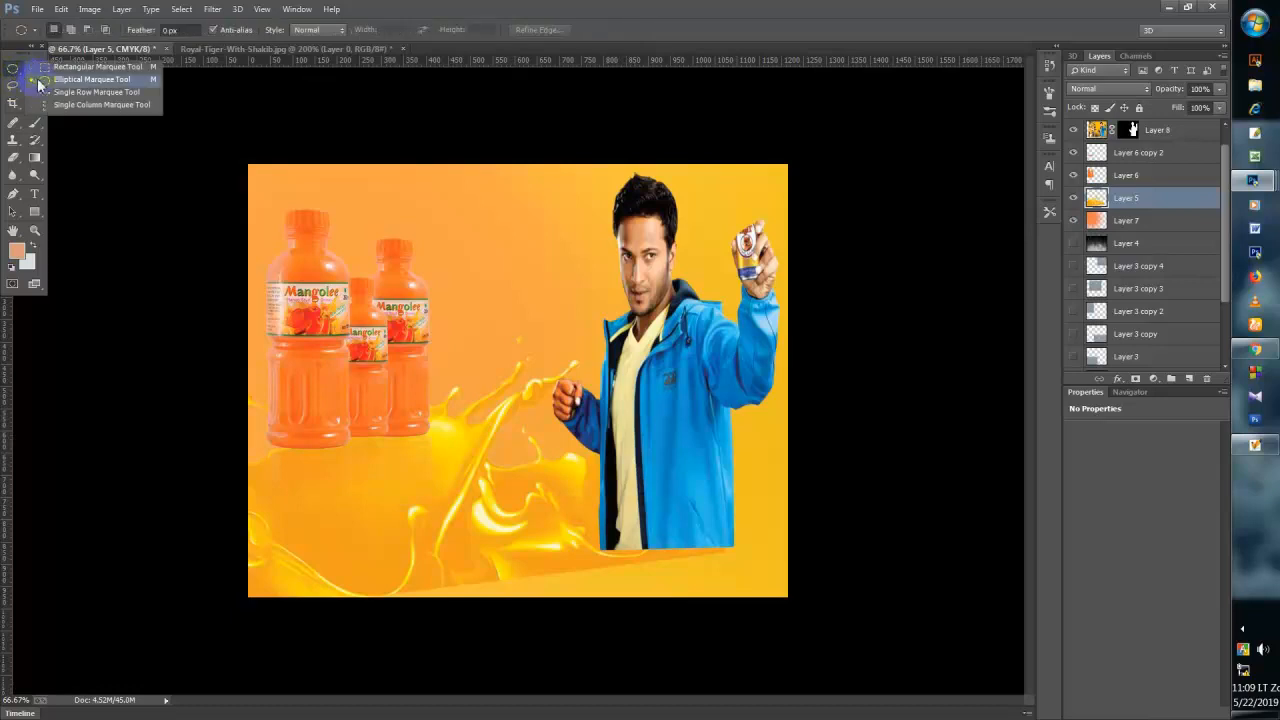
pyautogui.click(80, 66)
pyautogui.moveTo(246, 162); pyautogui.dragTo(885, 546)
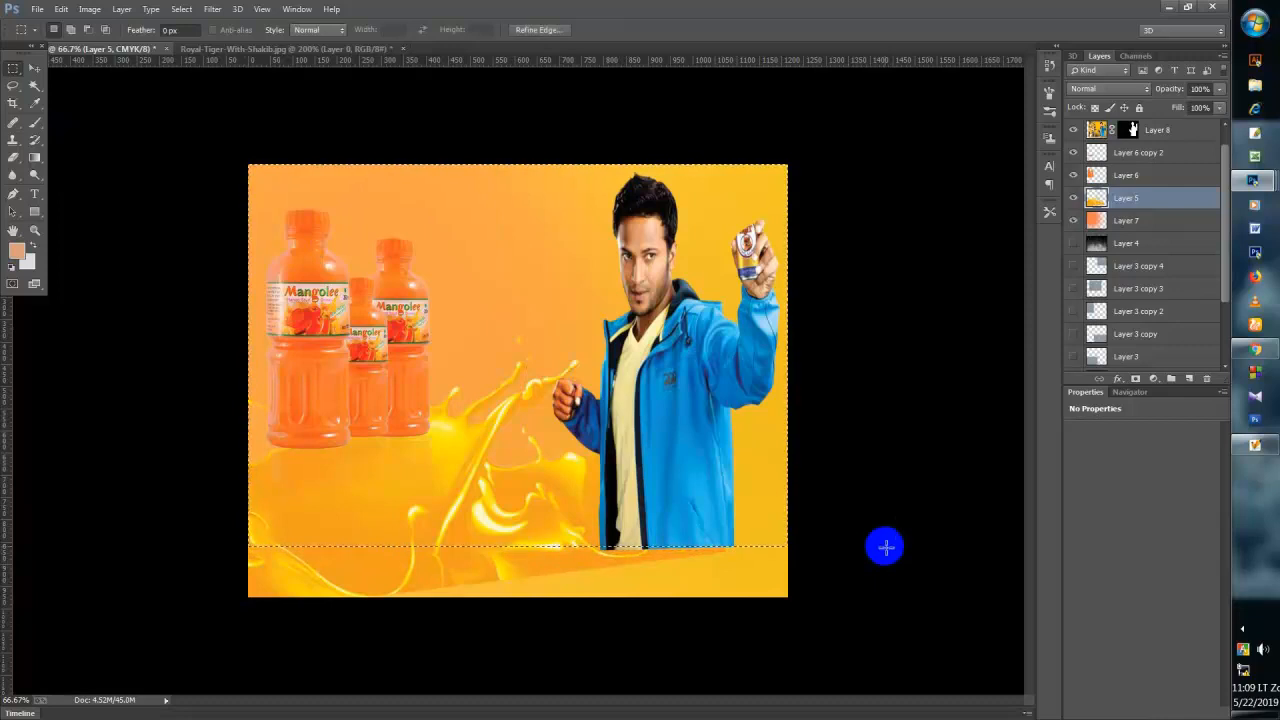
pyautogui.click(1135, 378)
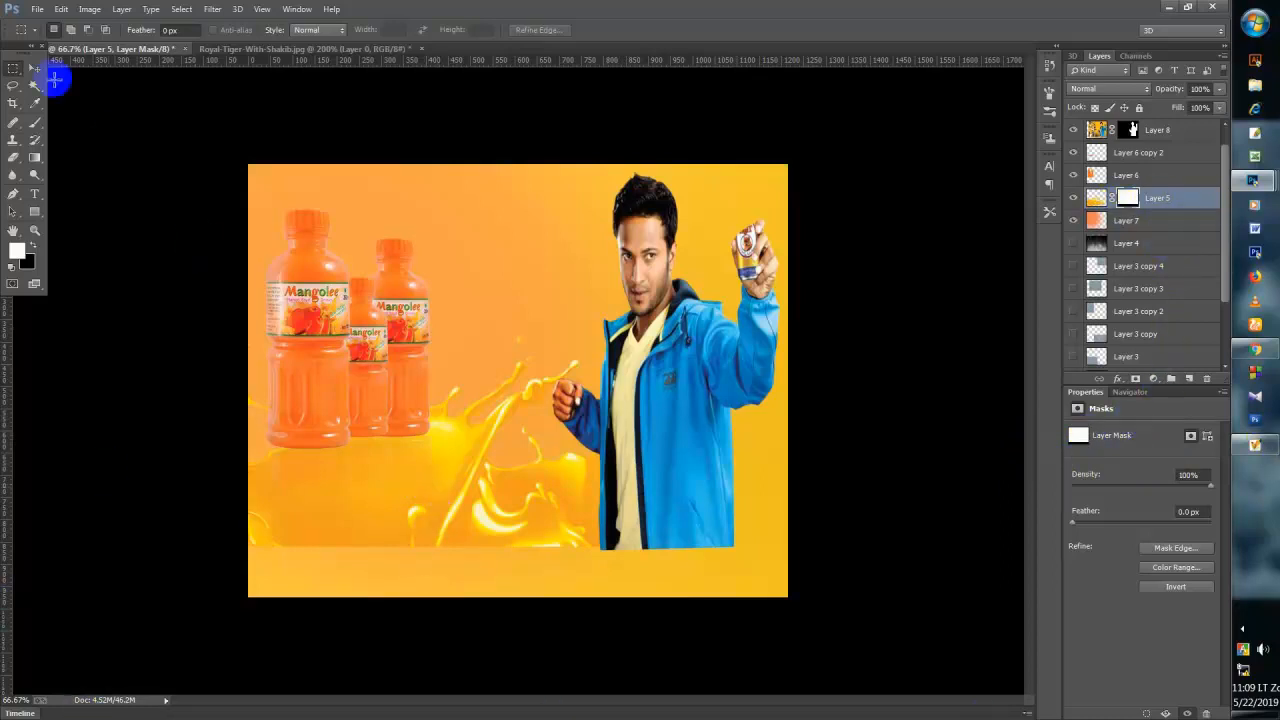
# - Lower the masked juice splash to the ad's bottom edge and move the man down until his jacket reaches that edge
pyautogui.press('v')
pyautogui.moveTo(466, 478); pyautogui.dragTo(455, 545)
pyautogui.rightClick(636, 466)
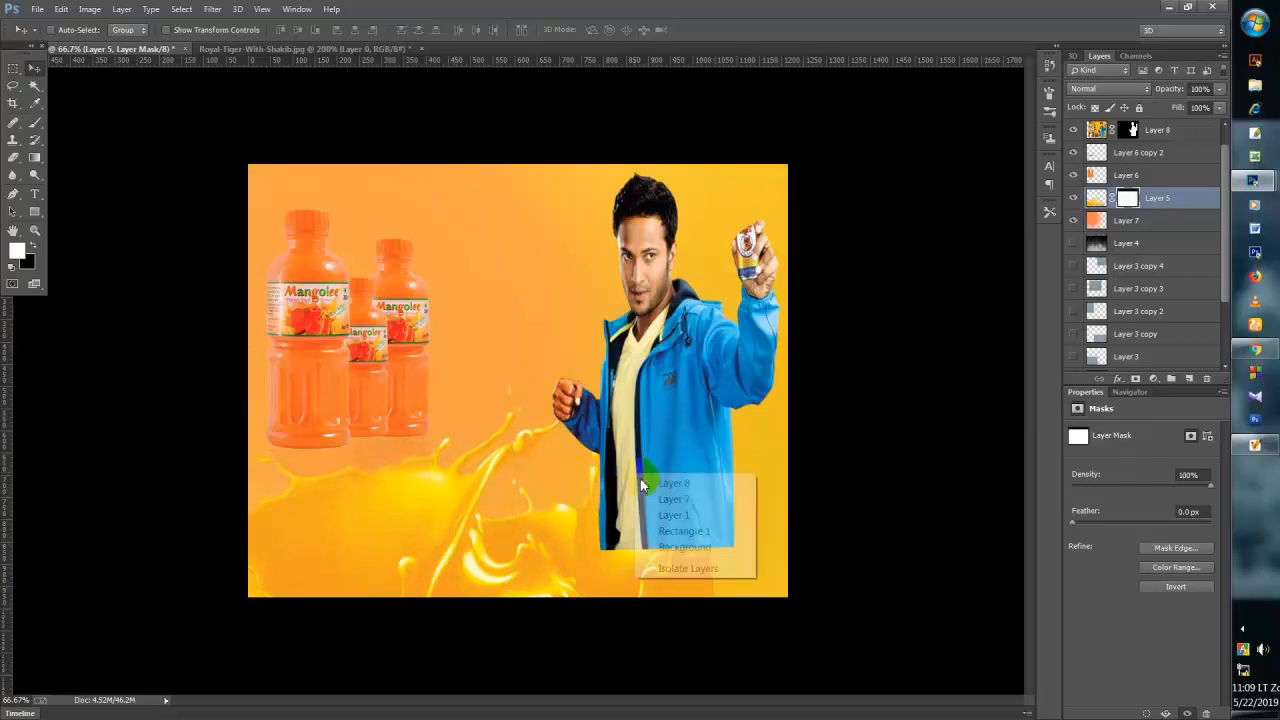
pyautogui.click(650, 476)
pyautogui.moveTo(650, 467); pyautogui.dragTo(636, 535)
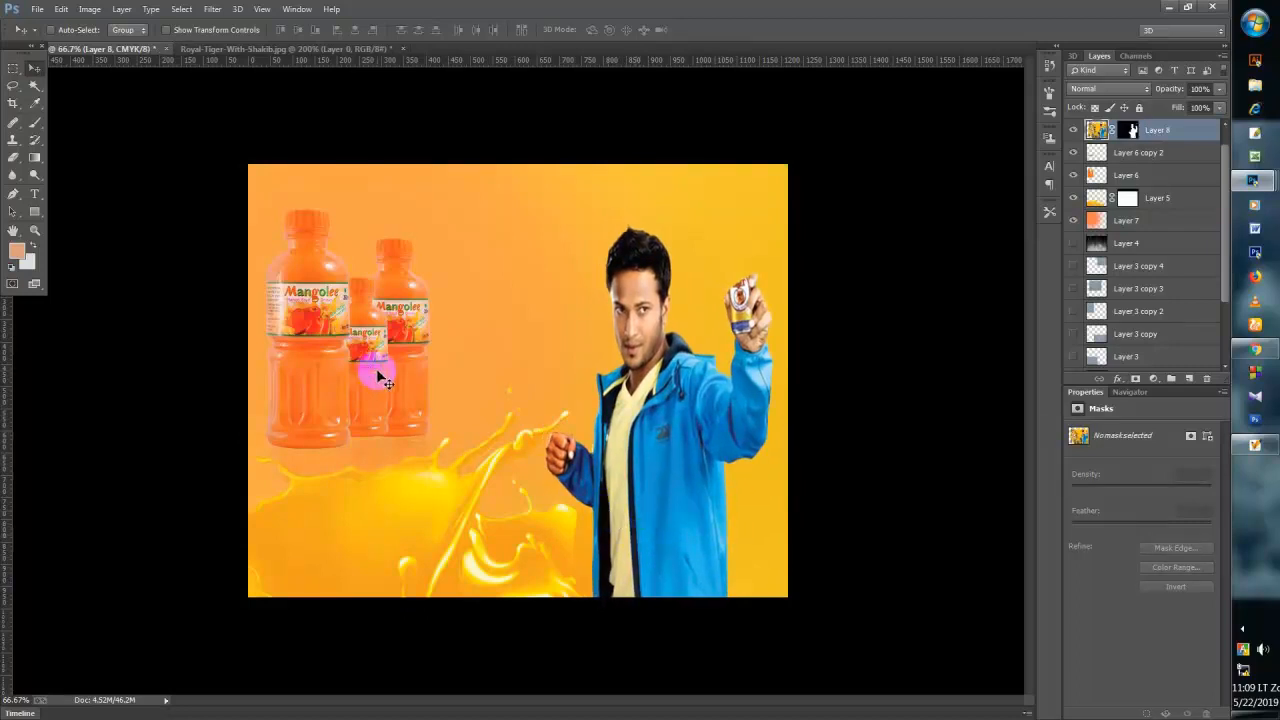
# - Move the three bottles down over the juice splash and position their faint reflection directly beneath them
pyautogui.rightClick(385, 368)
pyautogui.click(405, 377)
pyautogui.moveTo(390, 378); pyautogui.dragTo(367, 431)
pyautogui.moveTo(1100, 197); pyautogui.dragTo(1108, 179)
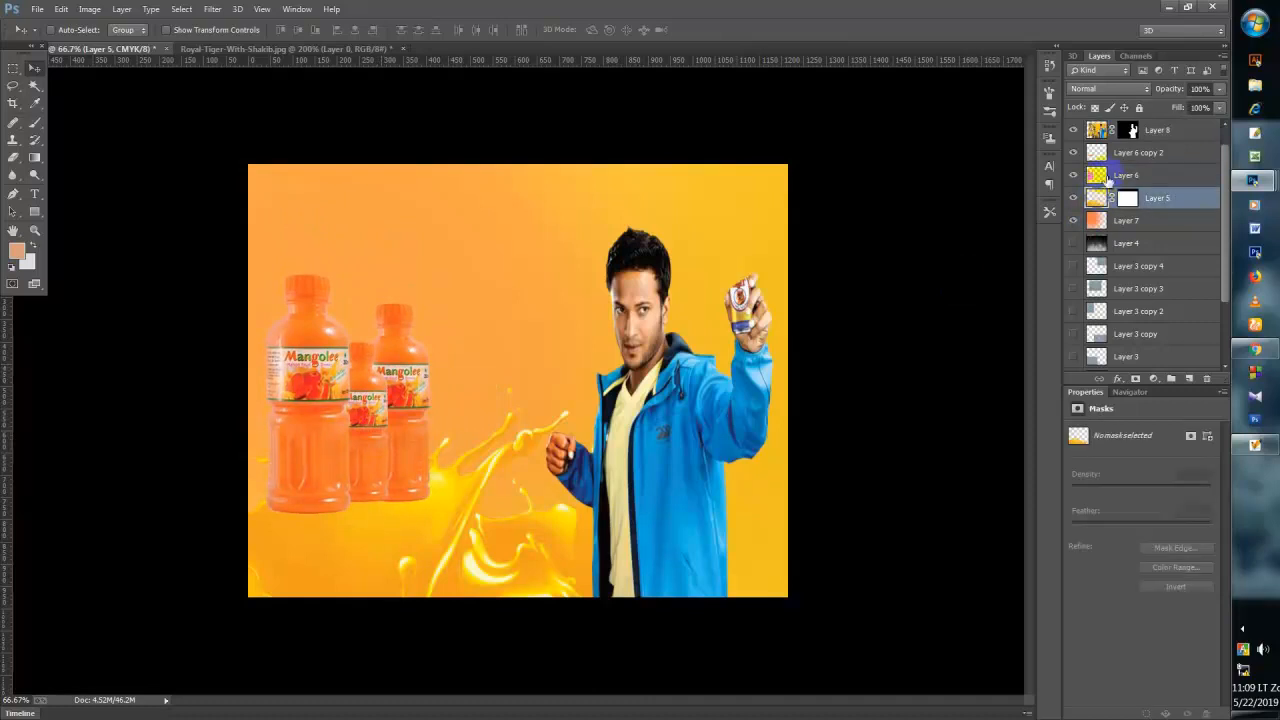
pyautogui.click(1110, 155)
pyautogui.moveTo(414, 471); pyautogui.dragTo(365, 505)
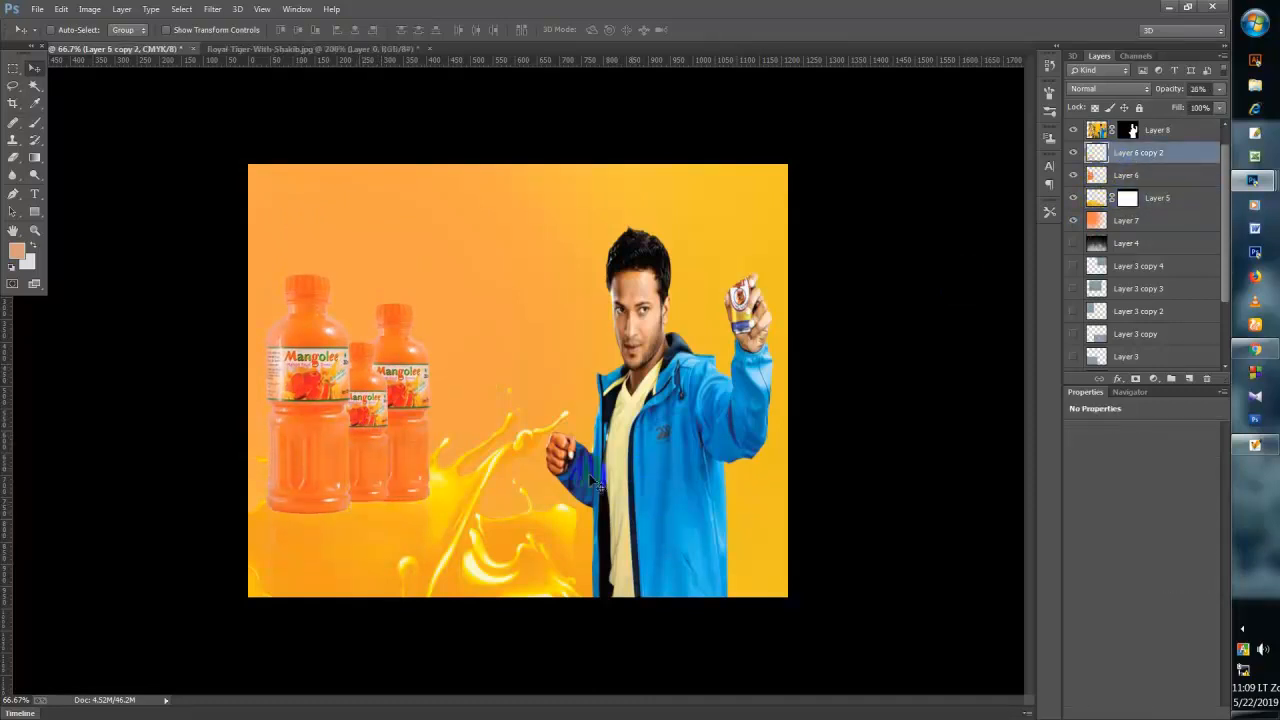
# - Hide the juice splash on Layer 5 and select the man's layer
pyautogui.rightClick(449, 478)
pyautogui.click(490, 518)
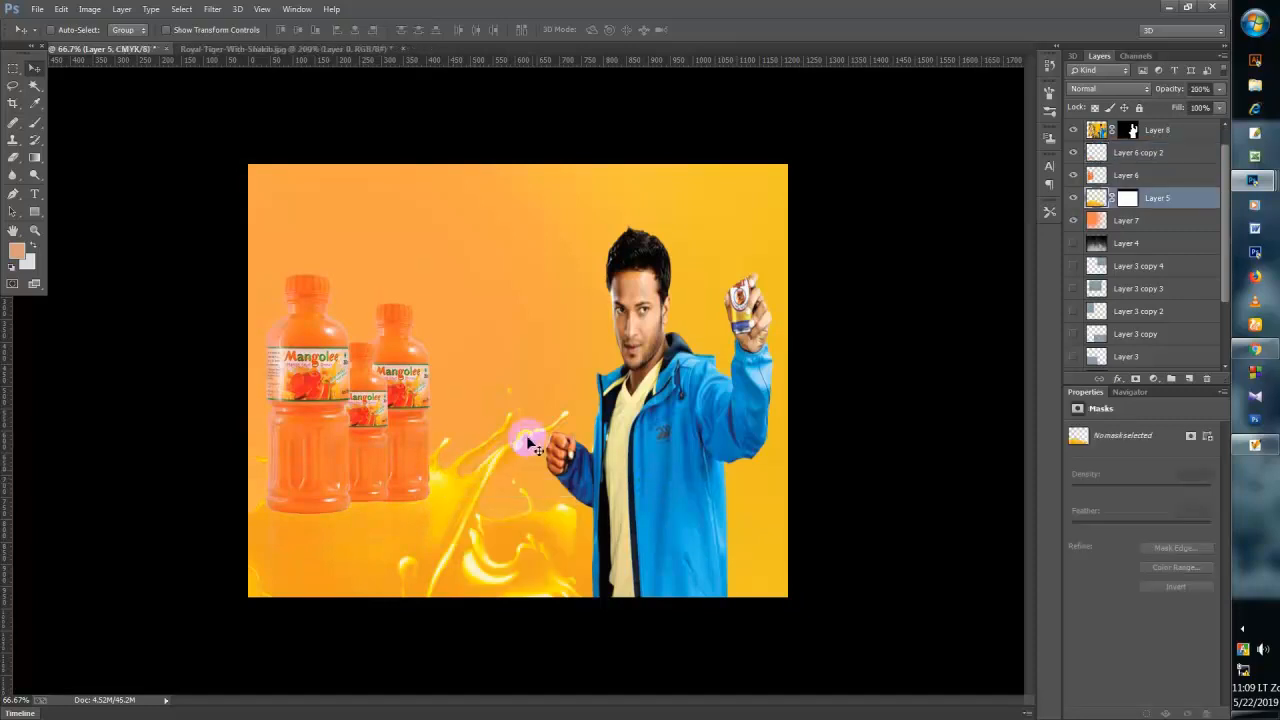
pyautogui.click(1074, 199)
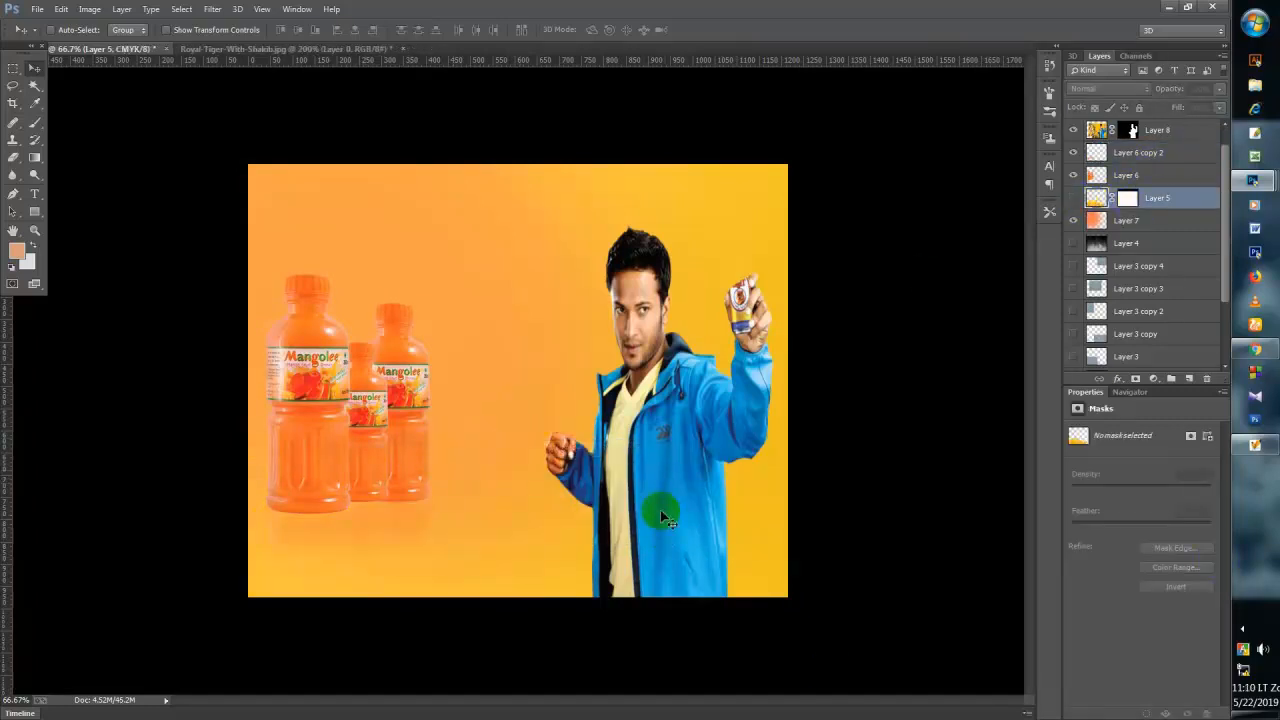
pyautogui.rightClick(660, 425)
pyautogui.click(690, 421)
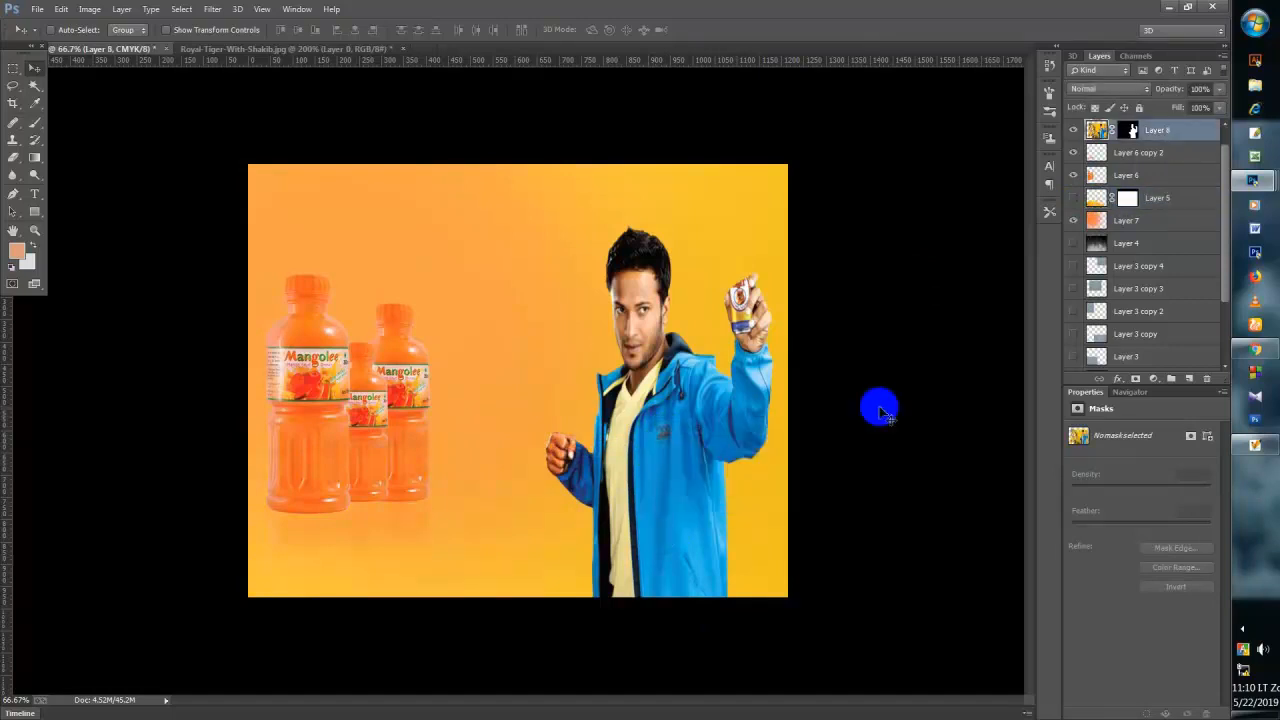
pyautogui.hotkey('ctrl', '-')
pyautogui.hotkey('ctrl', '-')
pyautogui.hotkey('ctrl', '+')
pyautogui.hotkey('ctrl', '+')
pyautogui.hotkey('ctrl', '+')
pyautogui.hotkey('ctrl', '+')
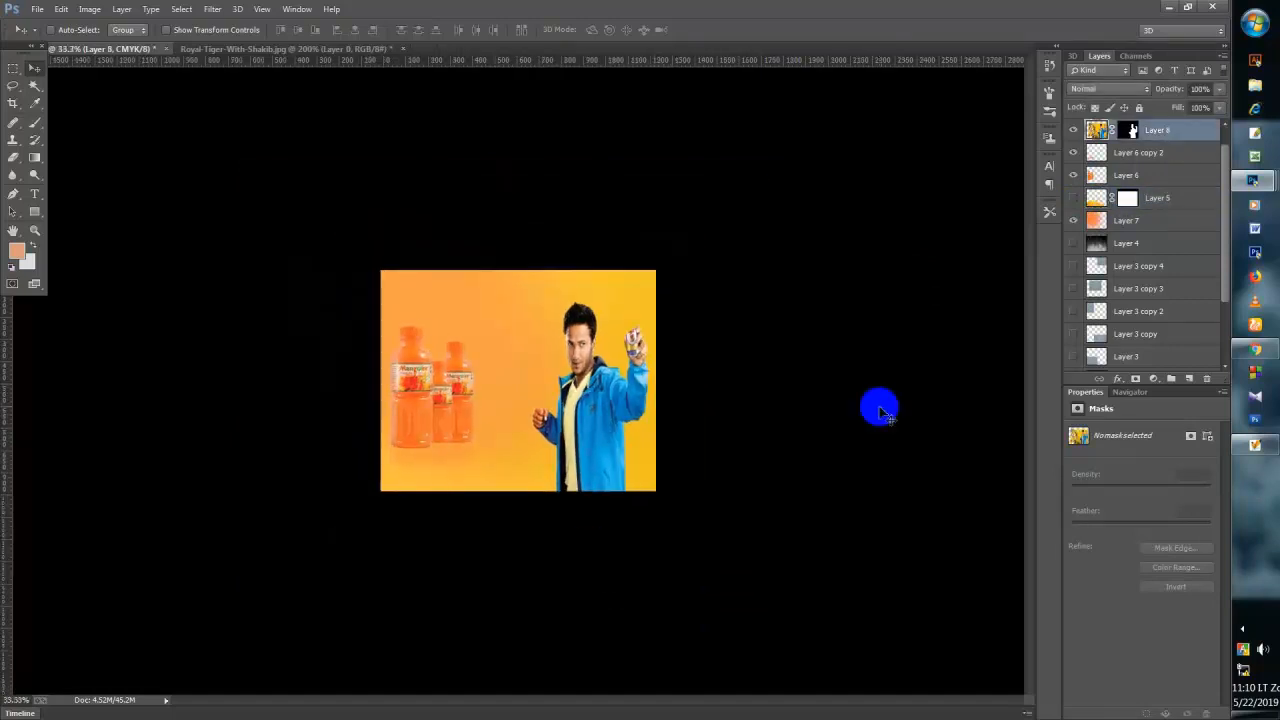
# - Open the mangoli bottle image and copy its selected bottle into the ad near the can in the man's hand
pyautogui.hotkey('ctrl', '-')
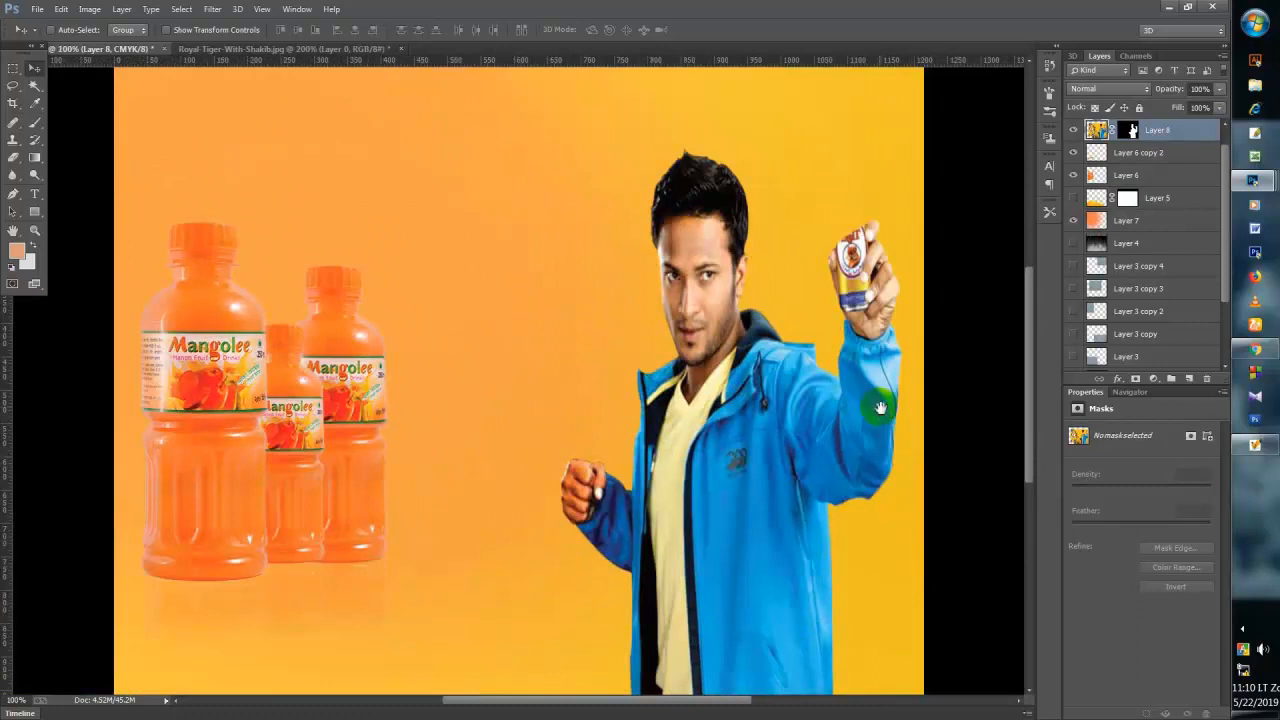
pyautogui.moveTo(720, 509); pyautogui.dragTo(541, 514)
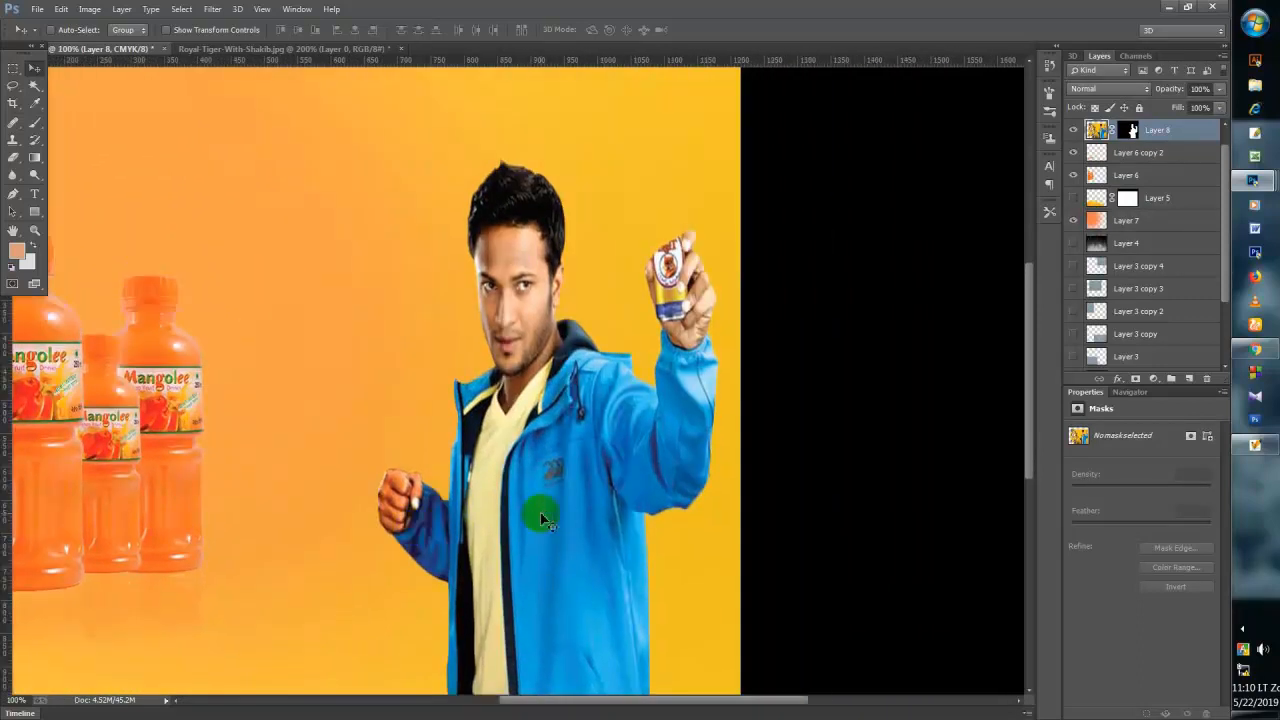
pyautogui.hotkey('ctrl', '+')
pyautogui.hotkey('ctrl', '+')
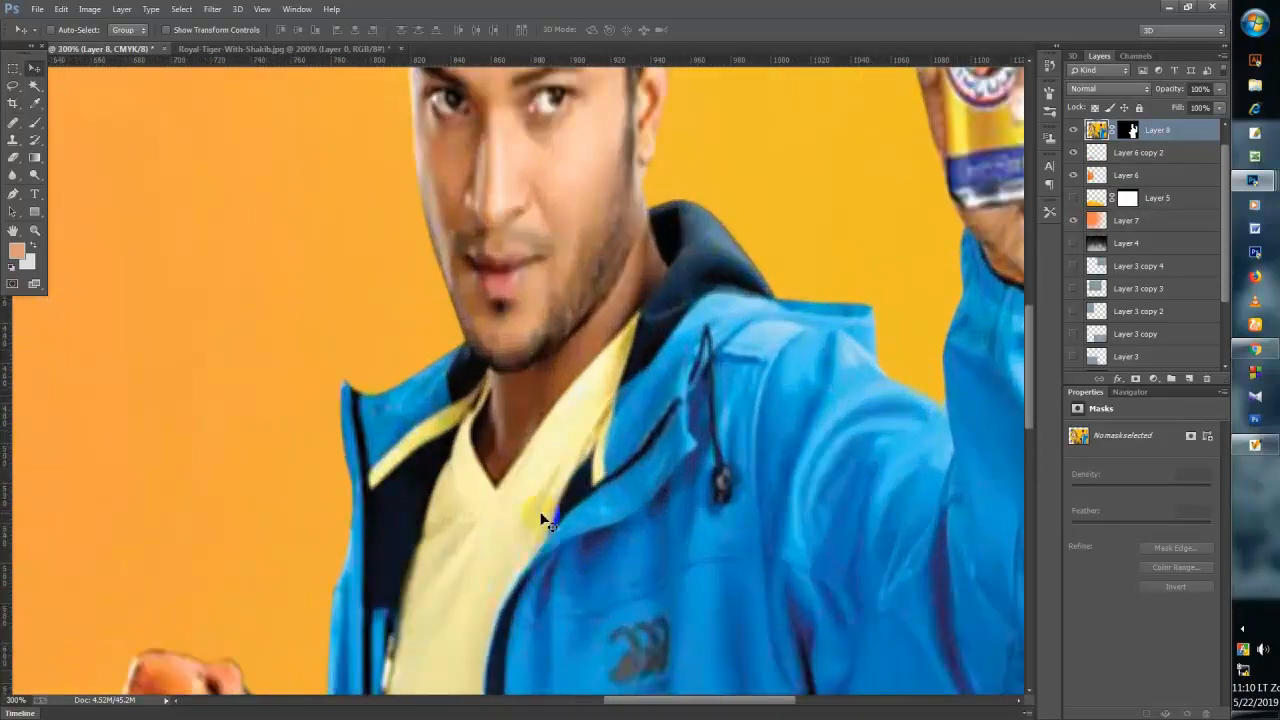
pyautogui.moveTo(686, 349); pyautogui.dragTo(449, 480)
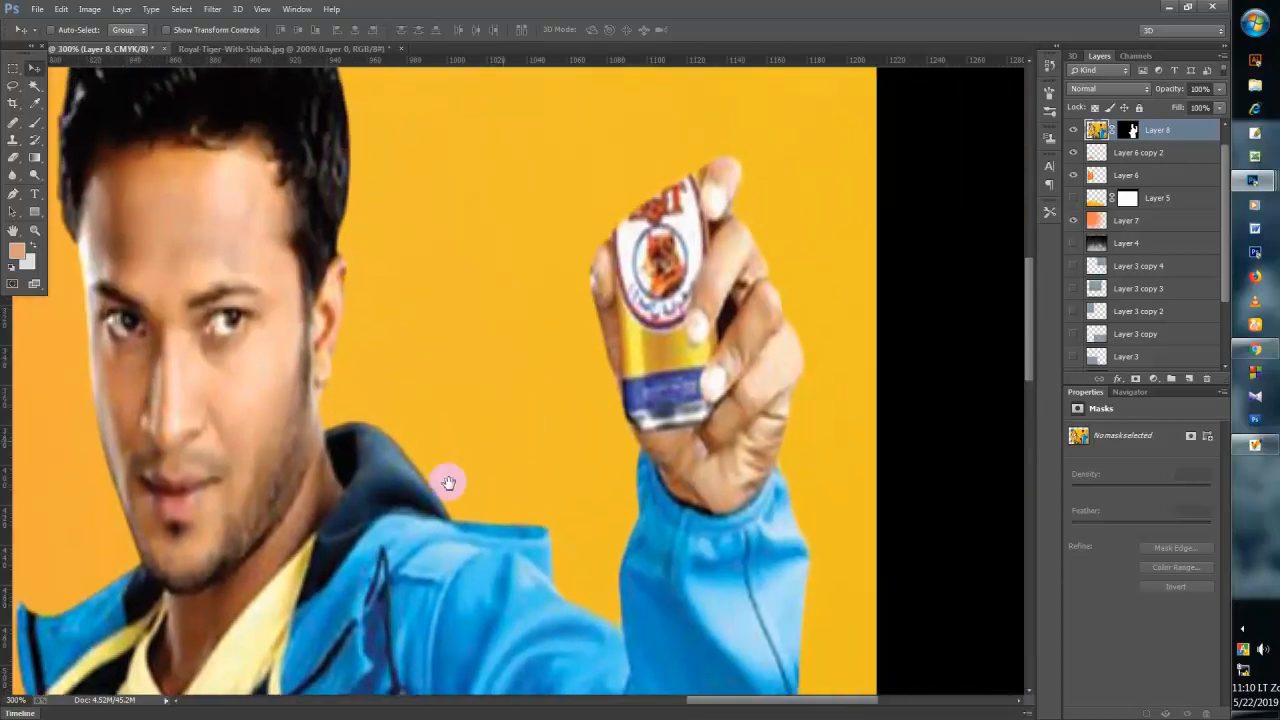
pyautogui.hotkey('ctrl', 'r')
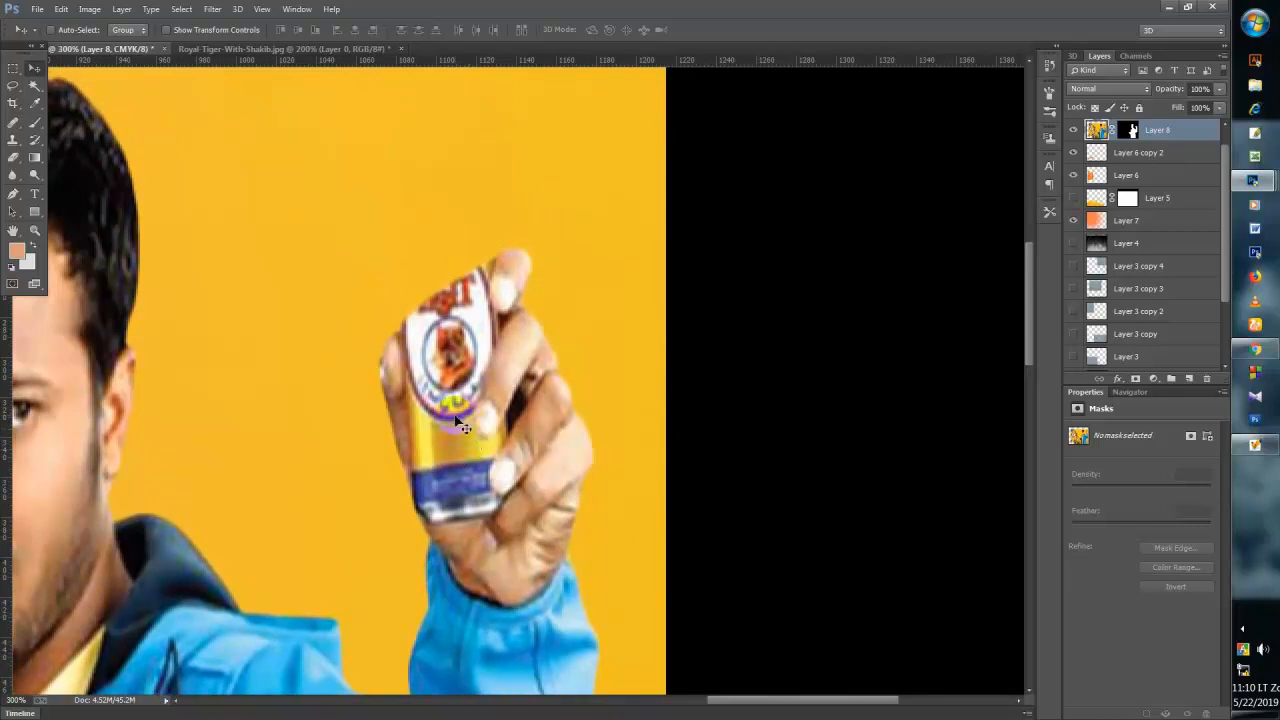
pyautogui.click(37, 15)
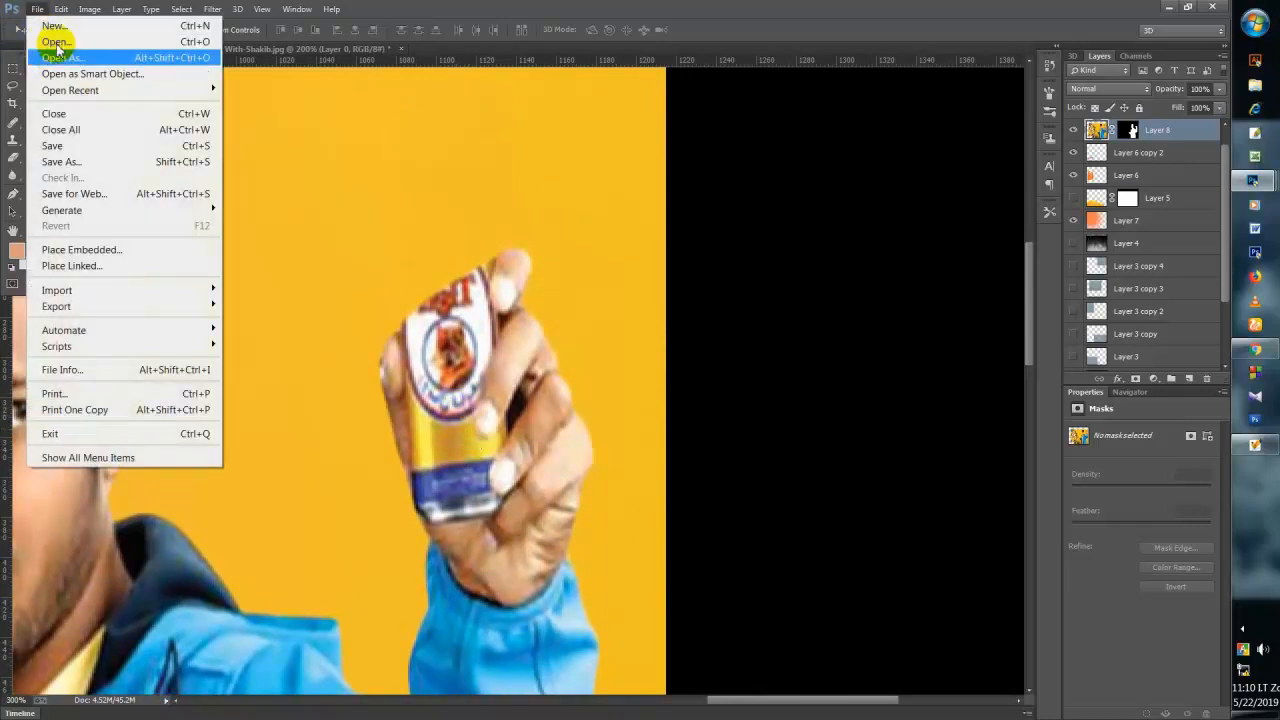
pyautogui.click(42, 46)
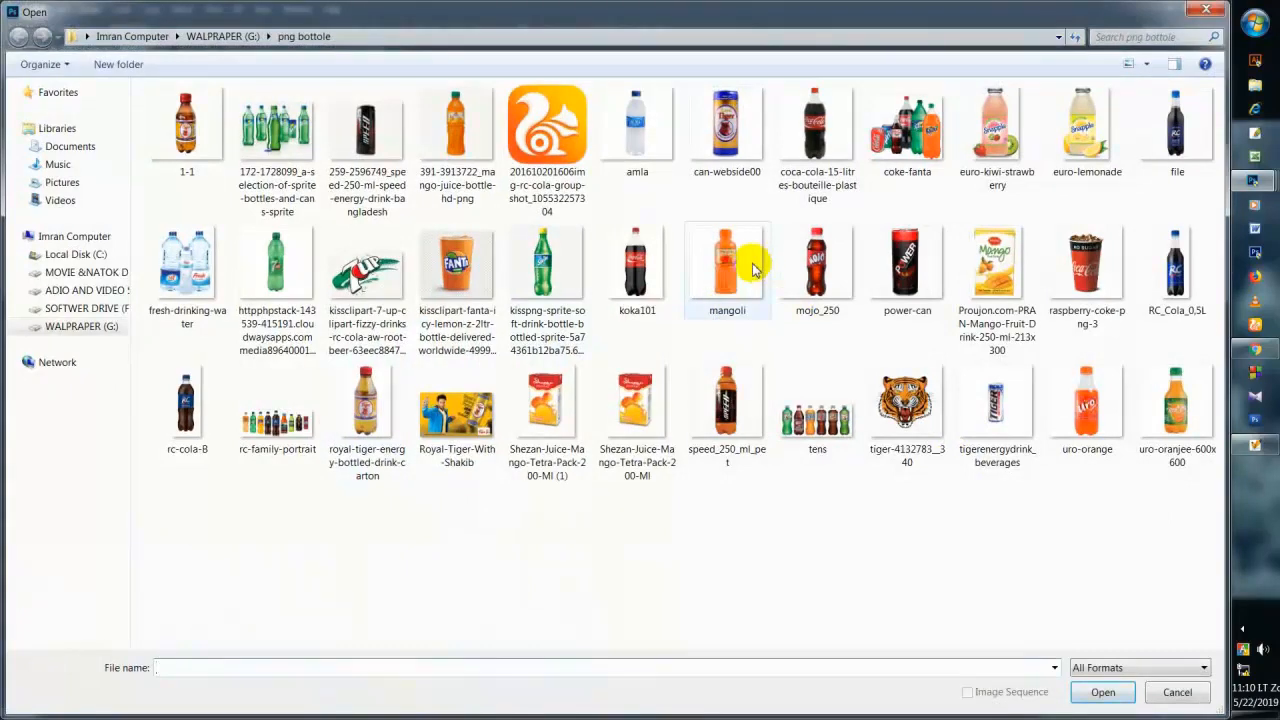
pyautogui.click(722, 290)
pyautogui.click(1102, 692)
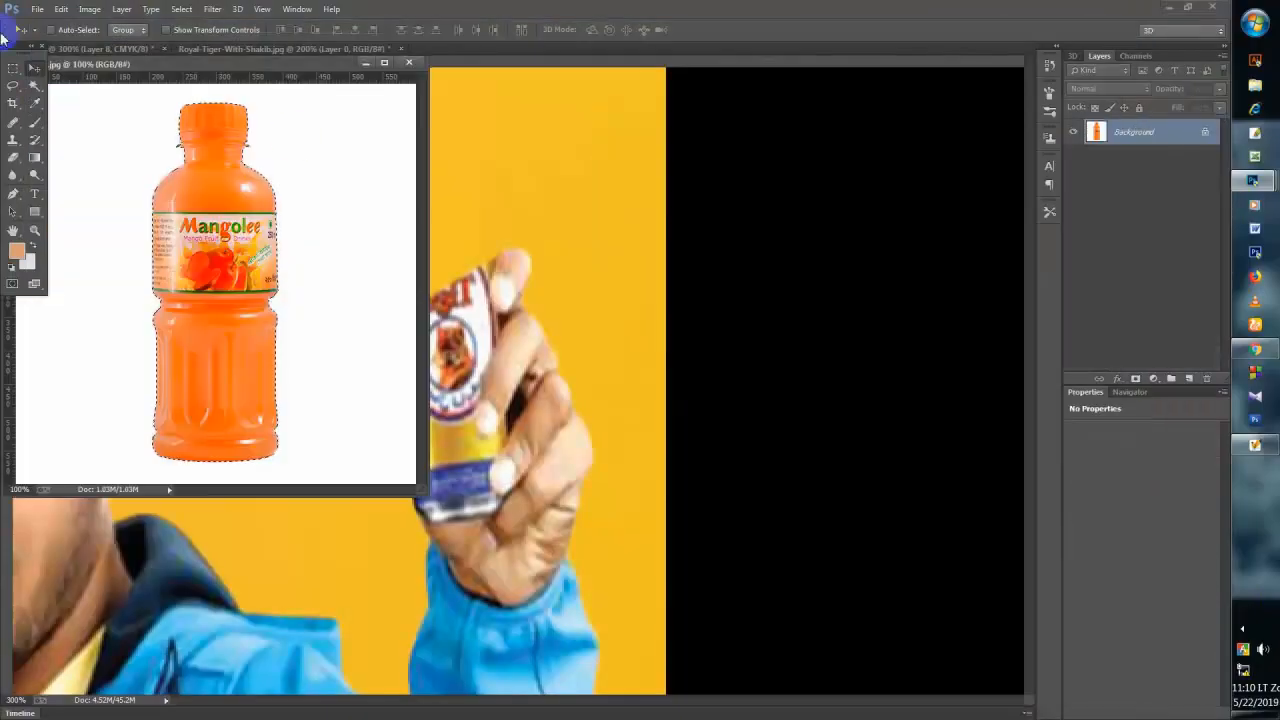
pyautogui.moveTo(211, 195); pyautogui.dragTo(397, 98)
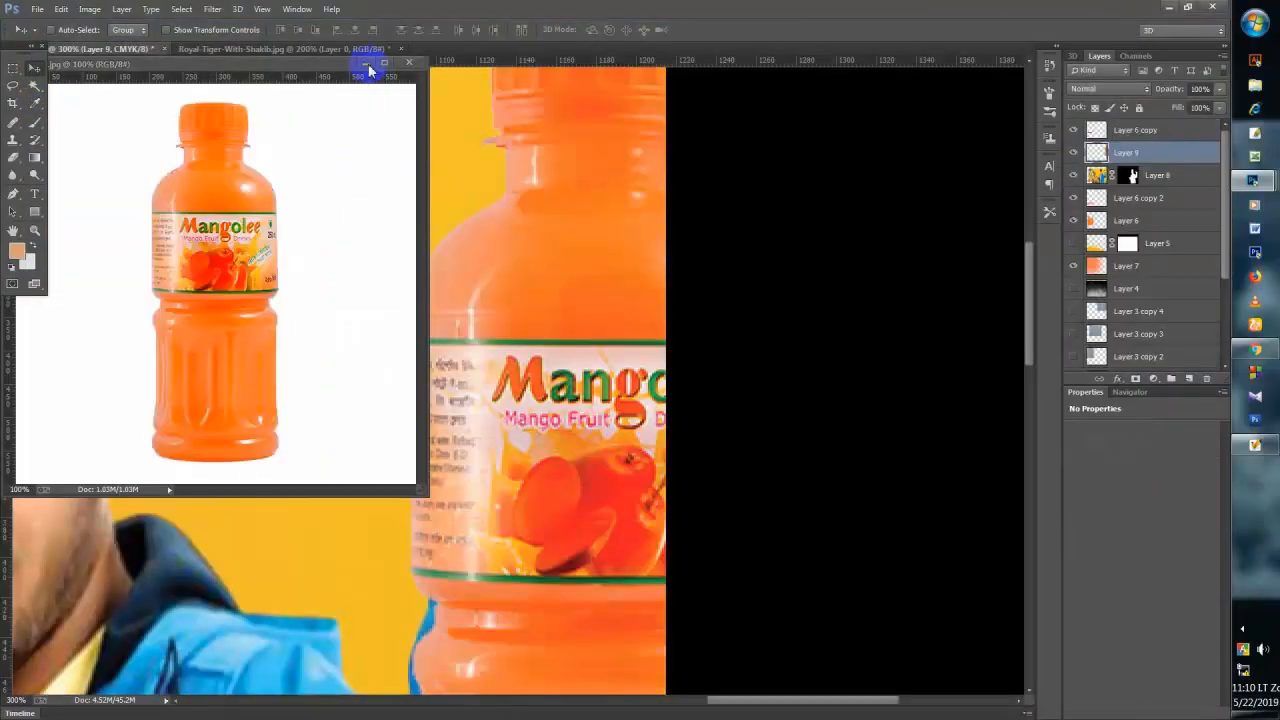
pyautogui.click(367, 63)
# - Shrink the copied bottle until it is slightly taller than the man's hand and place it over the can he holds
pyautogui.moveTo(600, 343); pyautogui.dragTo(413, 405)
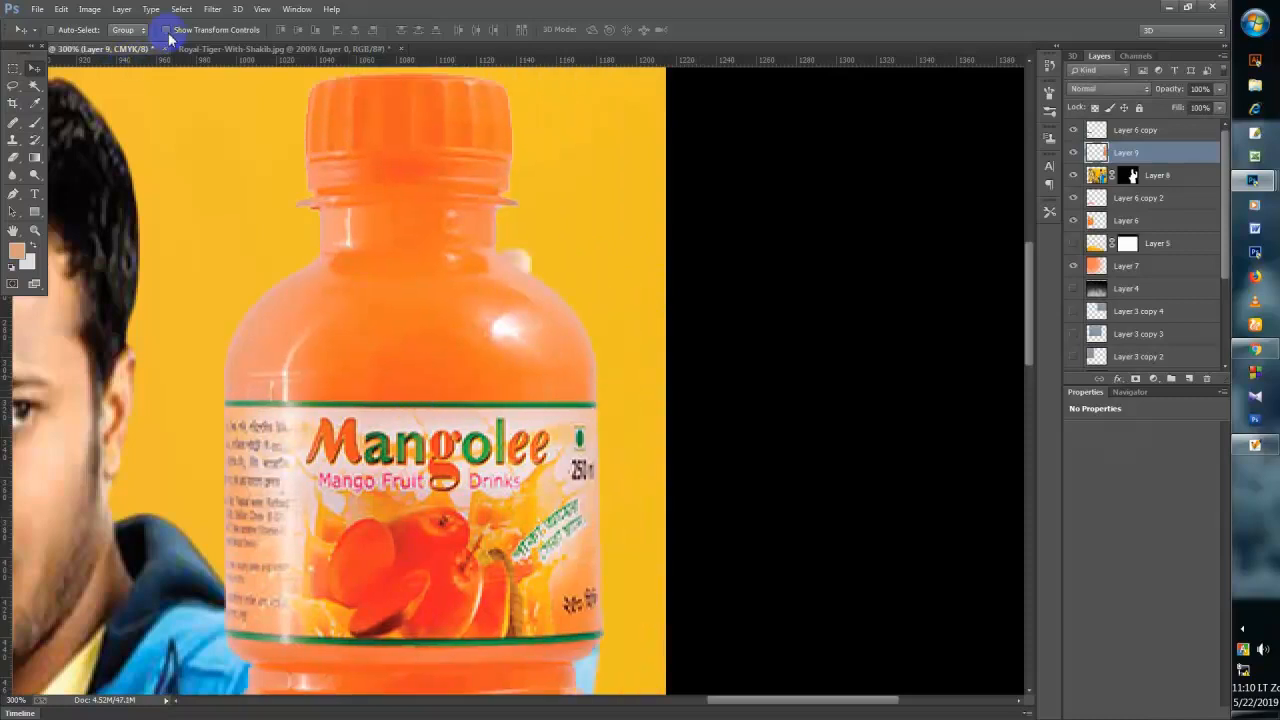
pyautogui.moveTo(222, 75); pyautogui.dragTo(375, 390)
pyautogui.moveTo(434, 472); pyautogui.dragTo(480, 260)
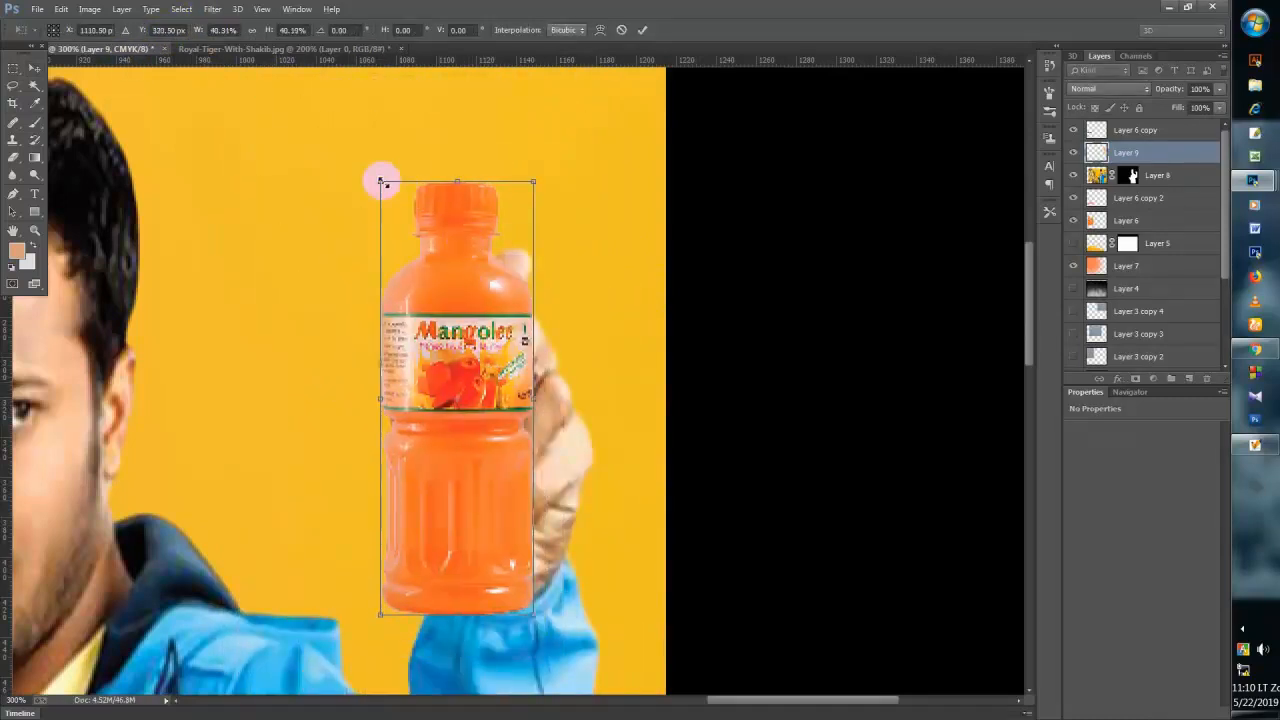
pyautogui.moveTo(380, 177); pyautogui.dragTo(397, 253)
pyautogui.moveTo(425, 328); pyautogui.dragTo(443, 266)
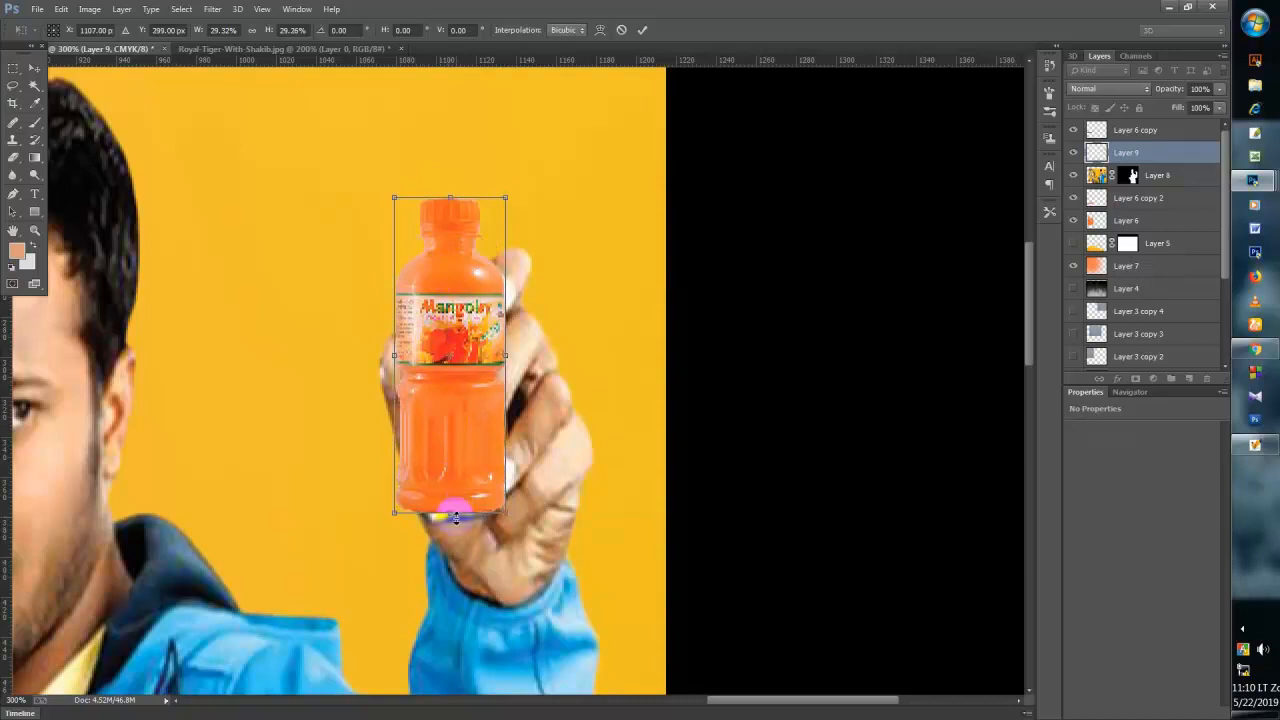
pyautogui.moveTo(452, 516); pyautogui.dragTo(457, 531)
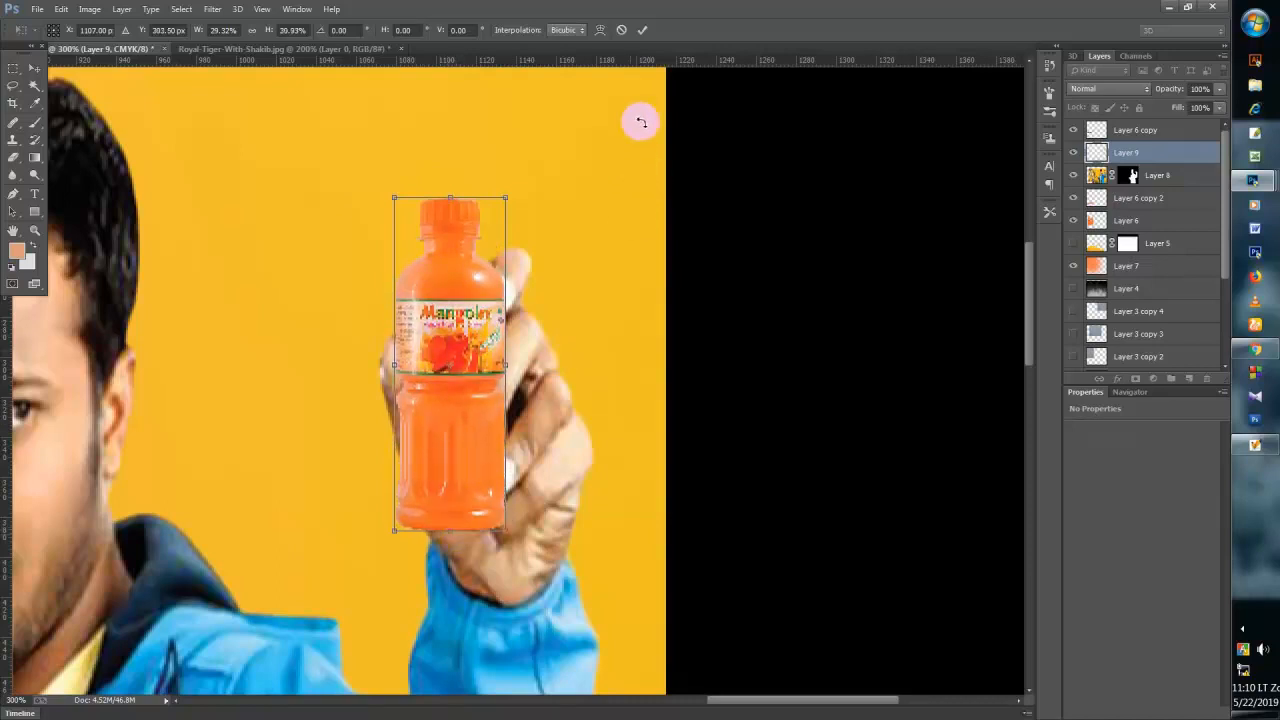
pyautogui.moveTo(393, 199); pyautogui.dragTo(384, 190)
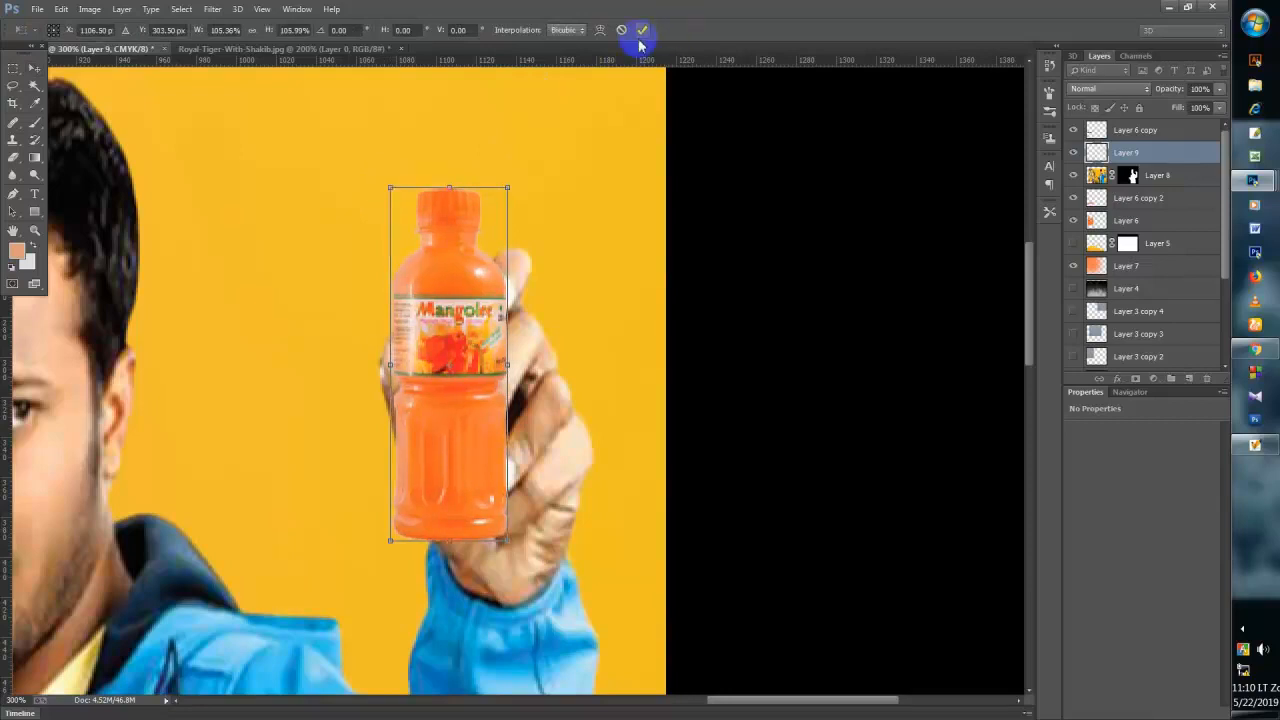
pyautogui.click(641, 31)
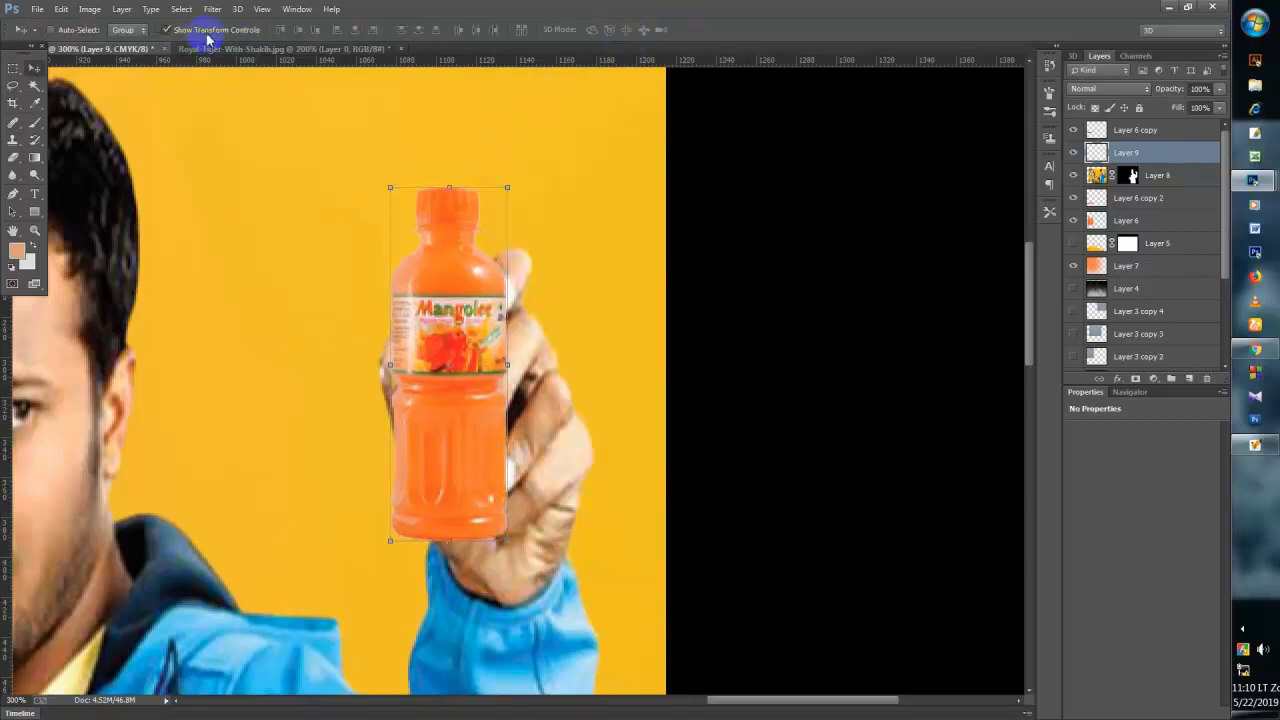
pyautogui.click(210, 31)
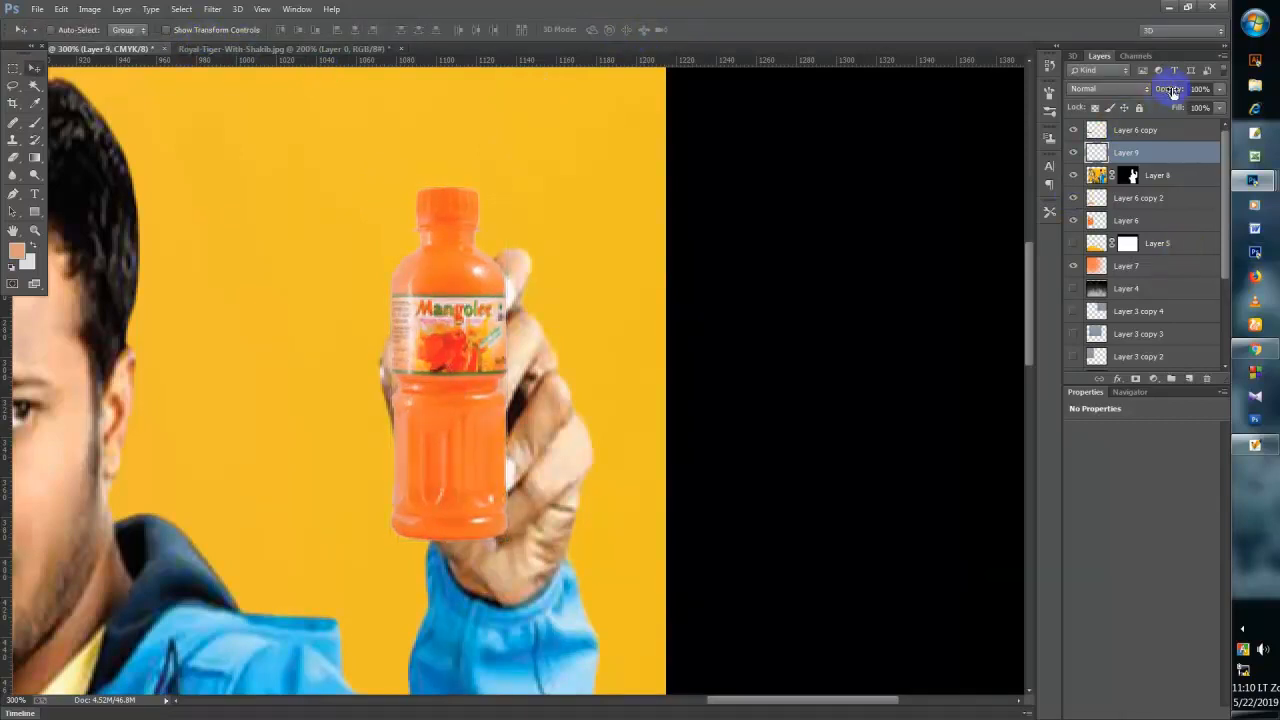
# - Lower the held bottle's opacity to 37% and erase where it covers the upper fingers with a 25 px eraser
pyautogui.moveTo(1139, 99)
pyautogui.mouseDown()
pyautogui.moveTo(1120, 106)
pyautogui.moveTo(1131, 108)
pyautogui.mouseUp()
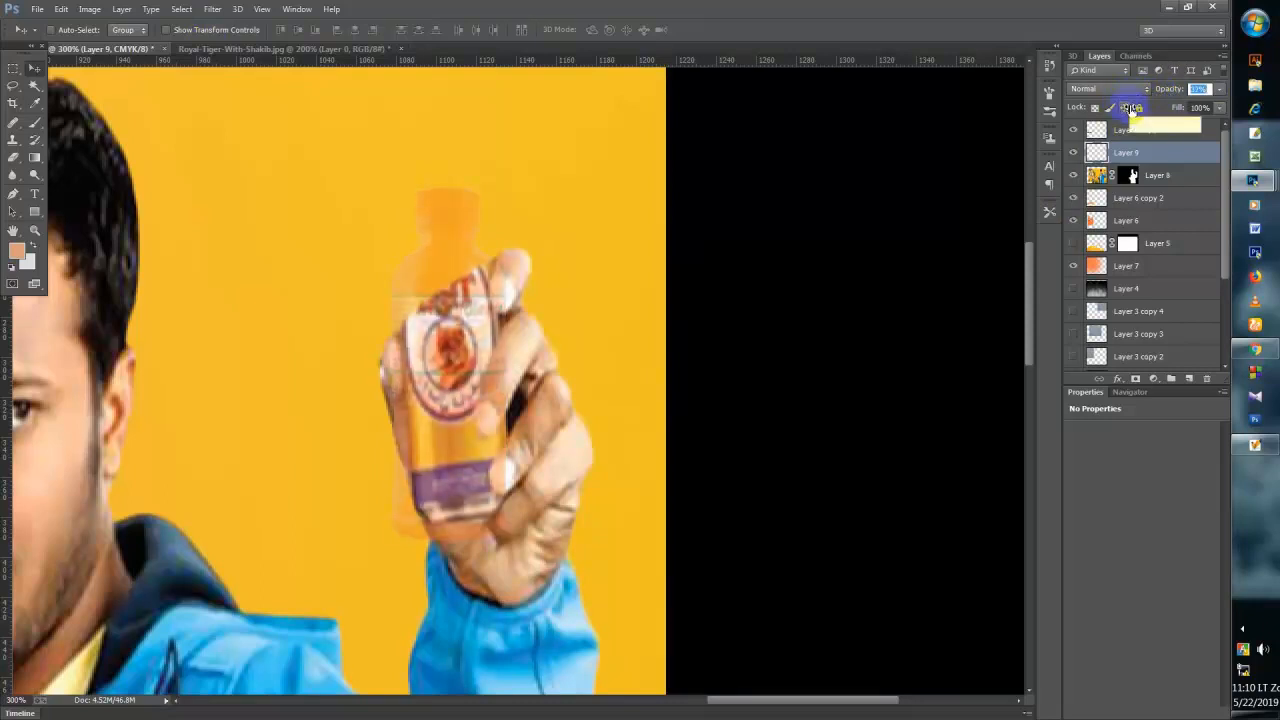
pyautogui.click(13, 158)
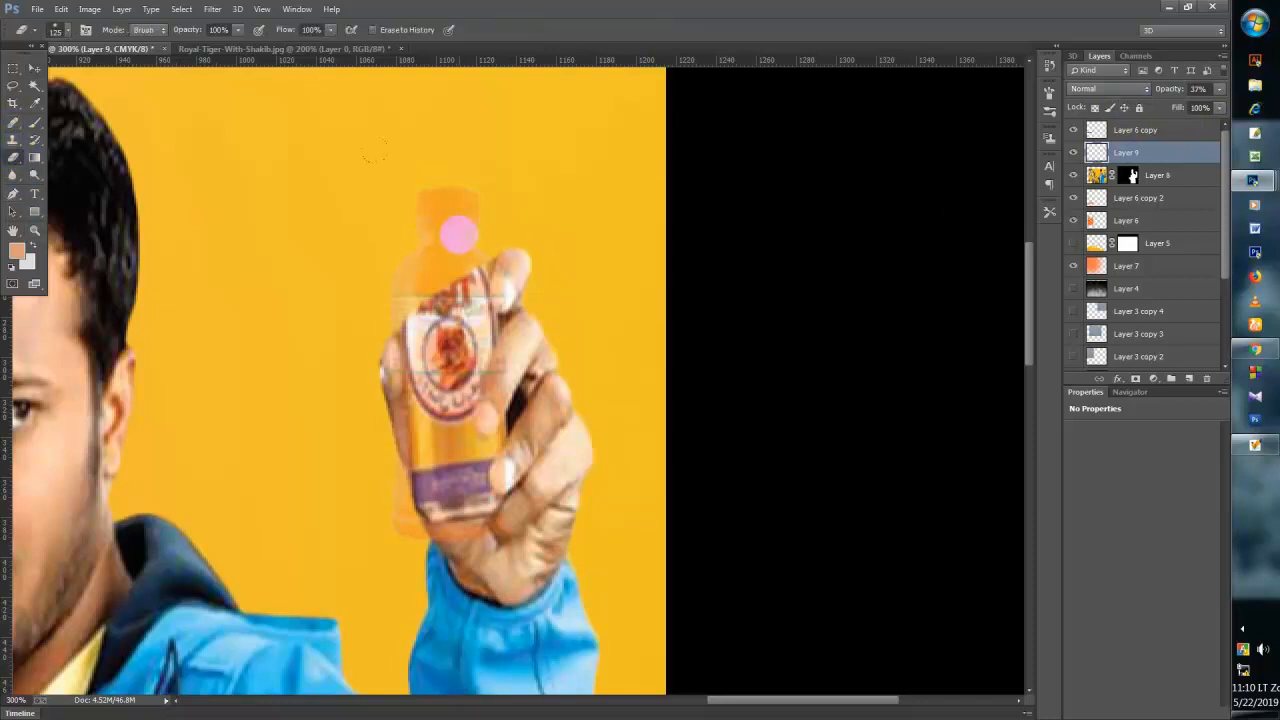
pyautogui.press('[')
pyautogui.press('[')
pyautogui.press('[')
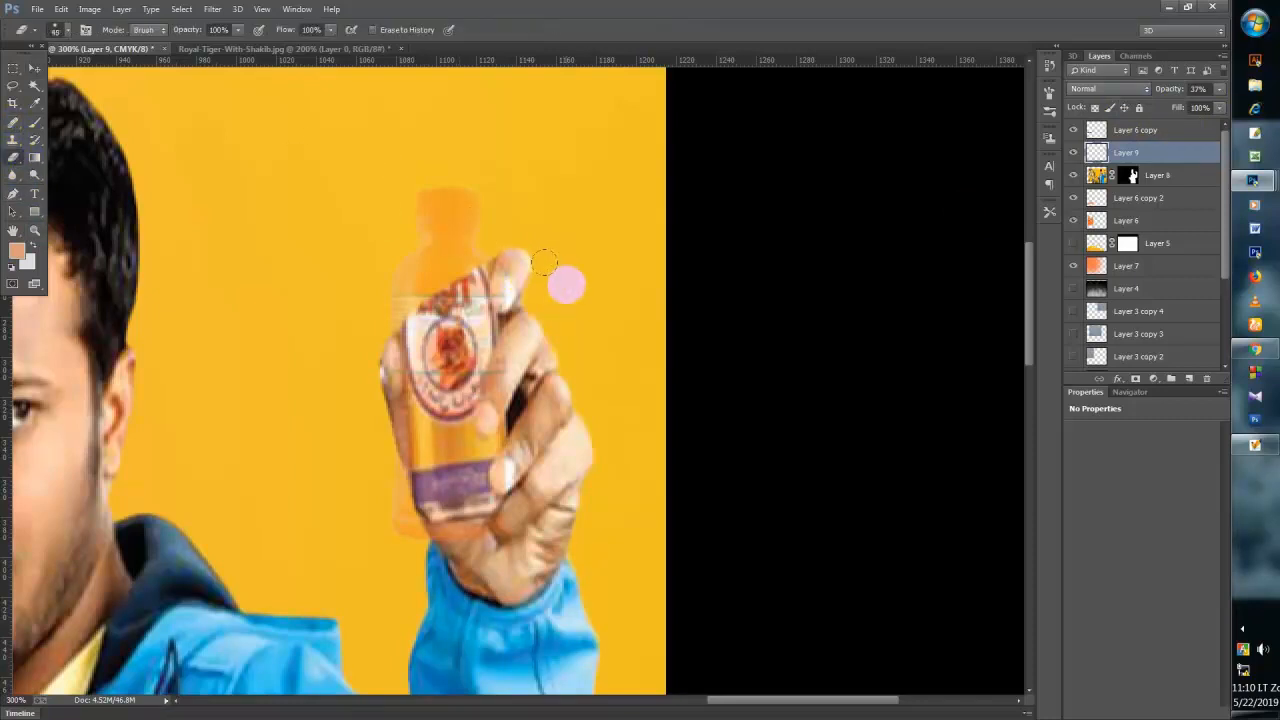
pyautogui.press('[')
pyautogui.press('[')
pyautogui.moveTo(520, 262)
pyautogui.mouseDown()
pyautogui.moveTo(504, 289)
pyautogui.moveTo(510, 260)
pyautogui.moveTo(533, 378)
pyautogui.mouseUp()
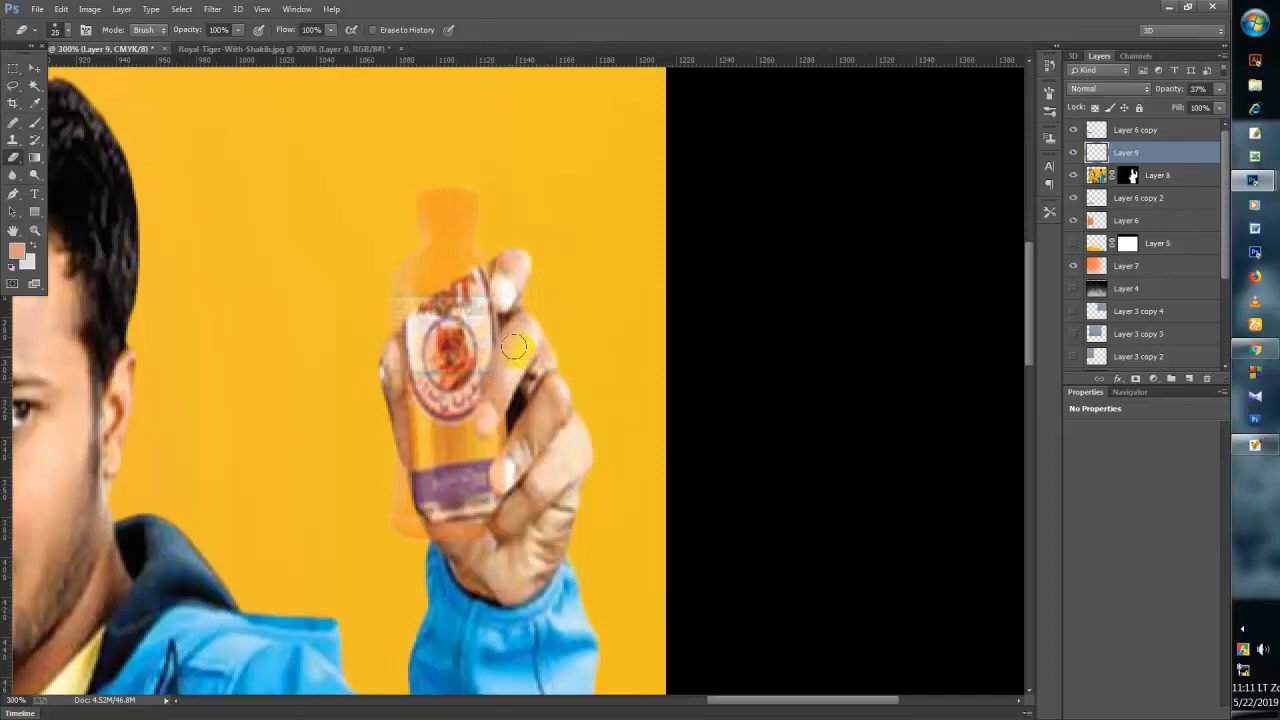
# - Erase the held bottle where it overlaps the middle and lower fingertips with a 15 px eraser
pyautogui.press('[')
pyautogui.moveTo(513, 346); pyautogui.dragTo(495, 415)
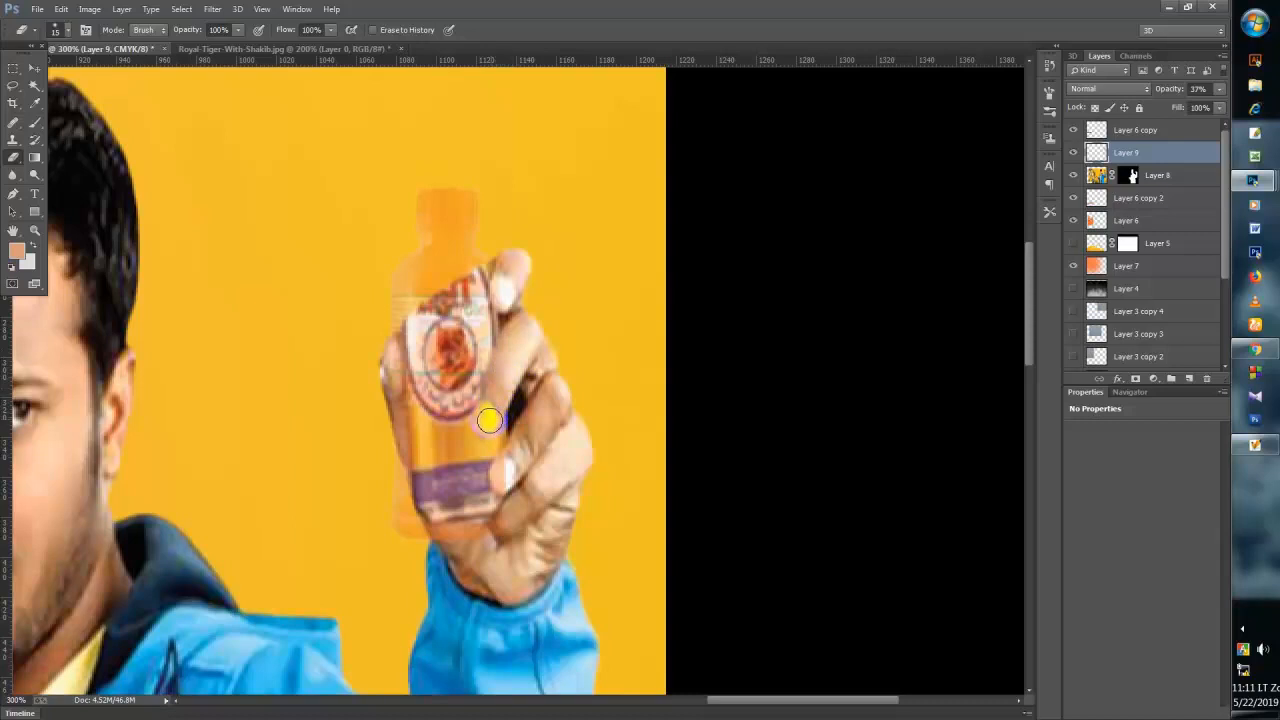
pyautogui.click(486, 421)
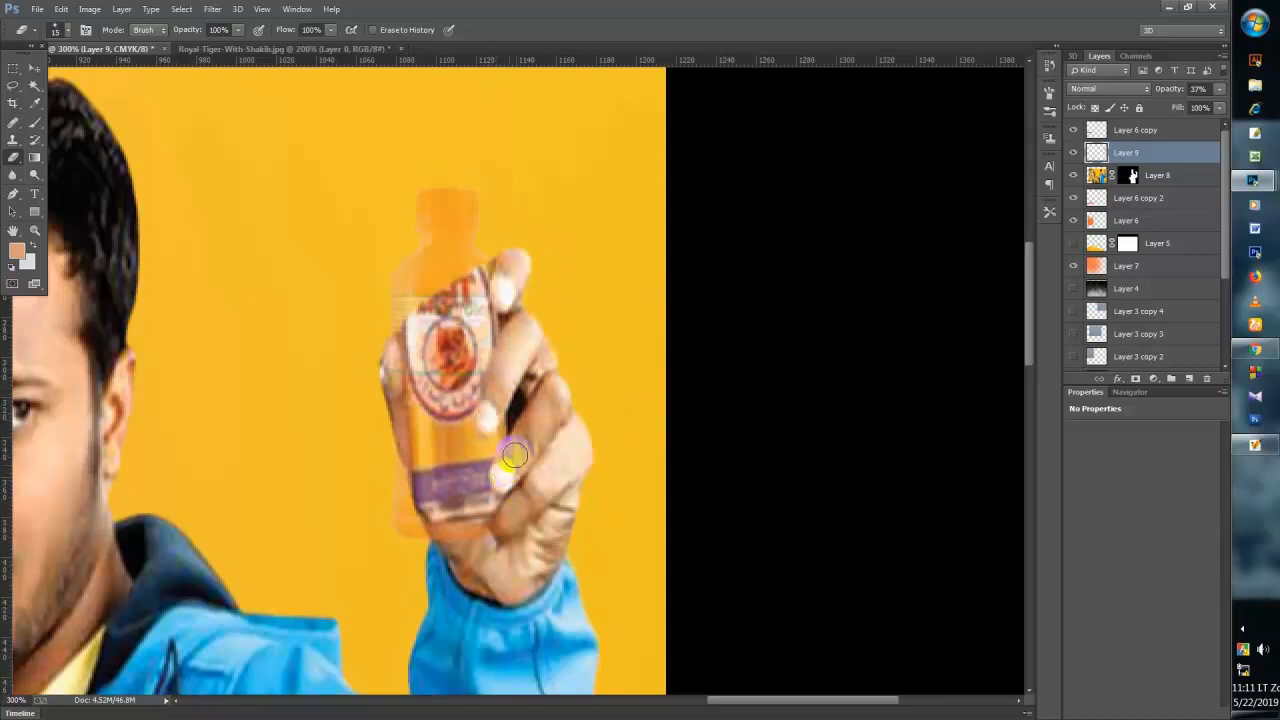
pyautogui.moveTo(515, 455); pyautogui.dragTo(503, 471)
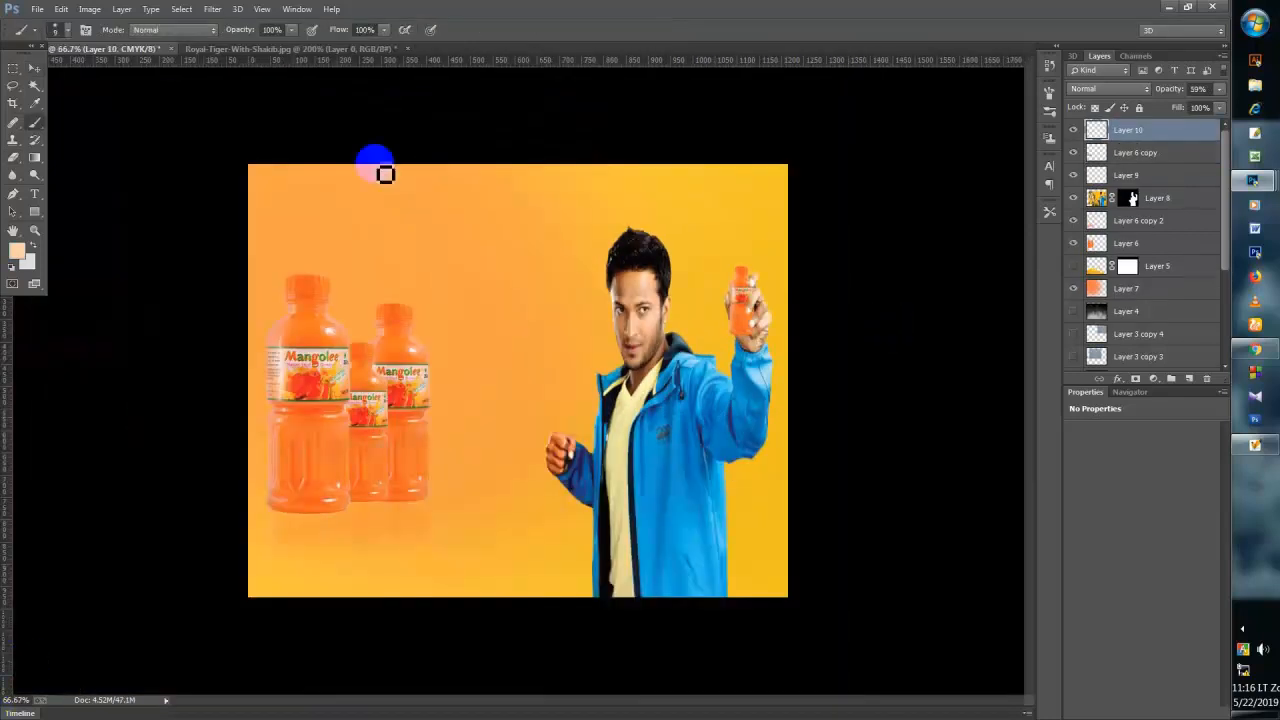
# - Activate the Move tool and select the man's layer, Layer 8, from the canvas
pyautogui.click(34, 67)
pyautogui.rightClick(658, 339)
pyautogui.click(675, 350)
pyautogui.rightClick(676, 350)
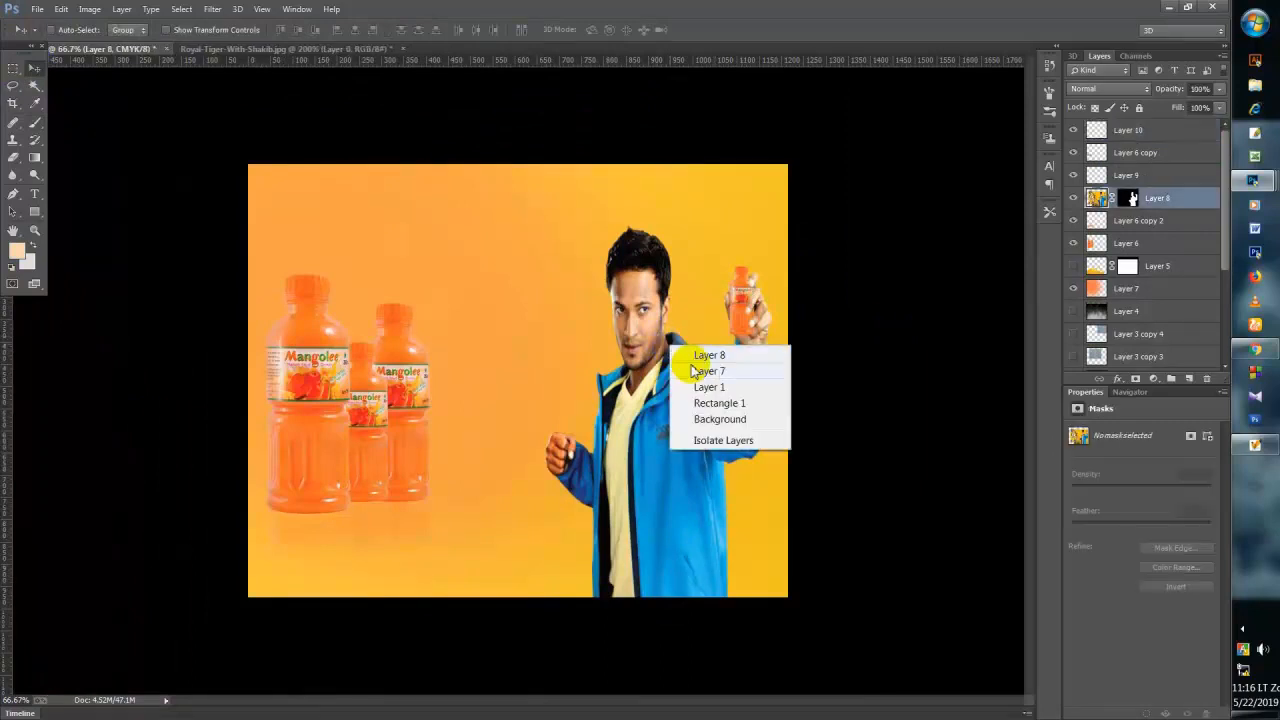
pyautogui.click(706, 366)
pyautogui.rightClick(645, 355)
pyautogui.click(665, 362)
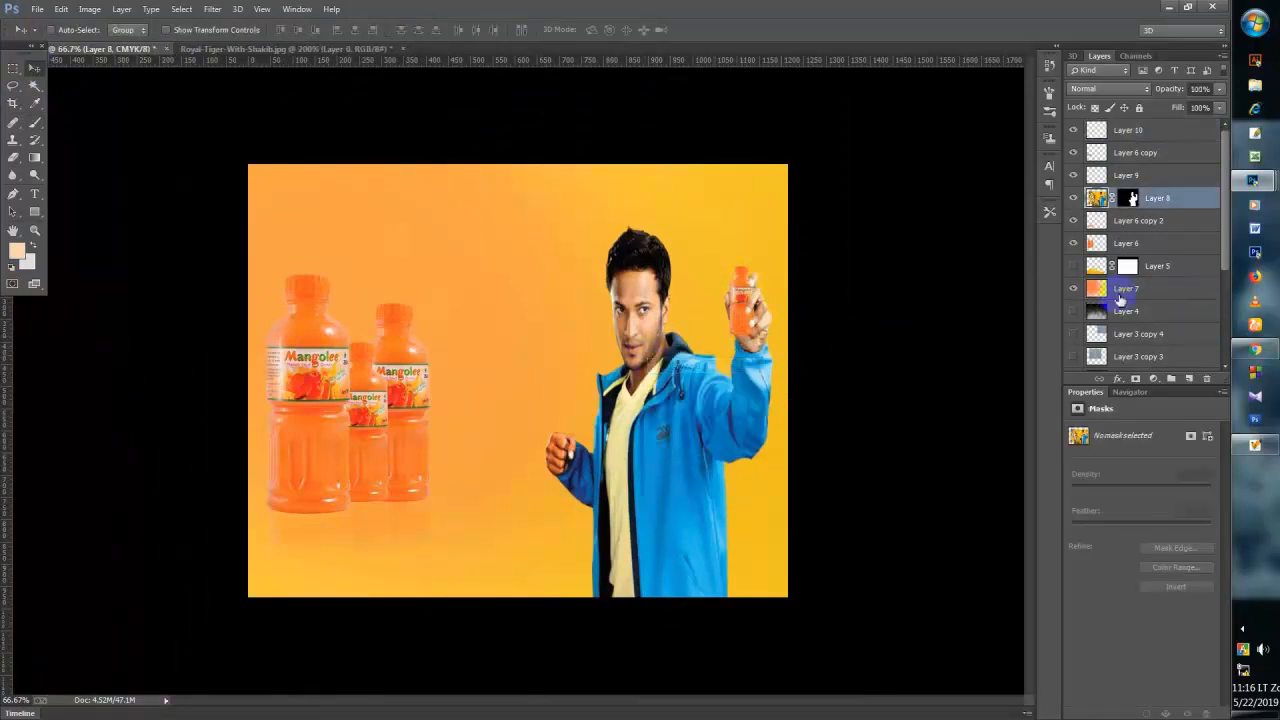
pyautogui.click(1104, 134)
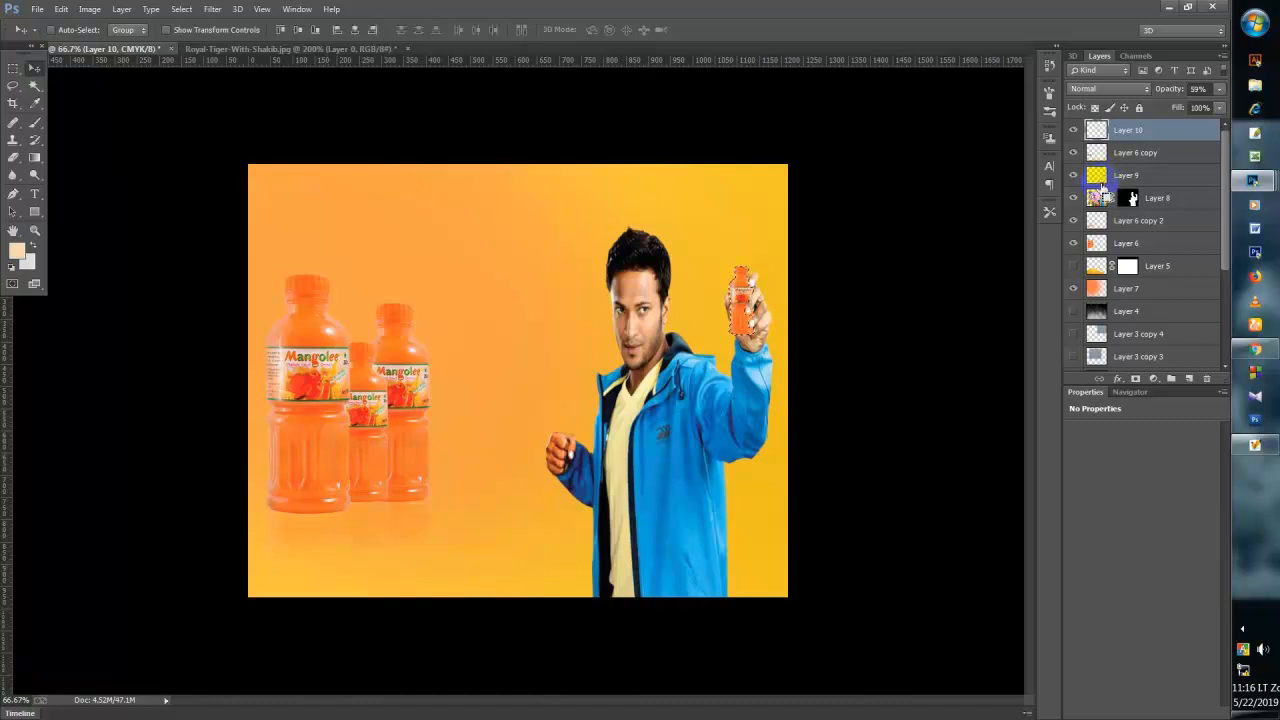
pyautogui.click(1100, 179)
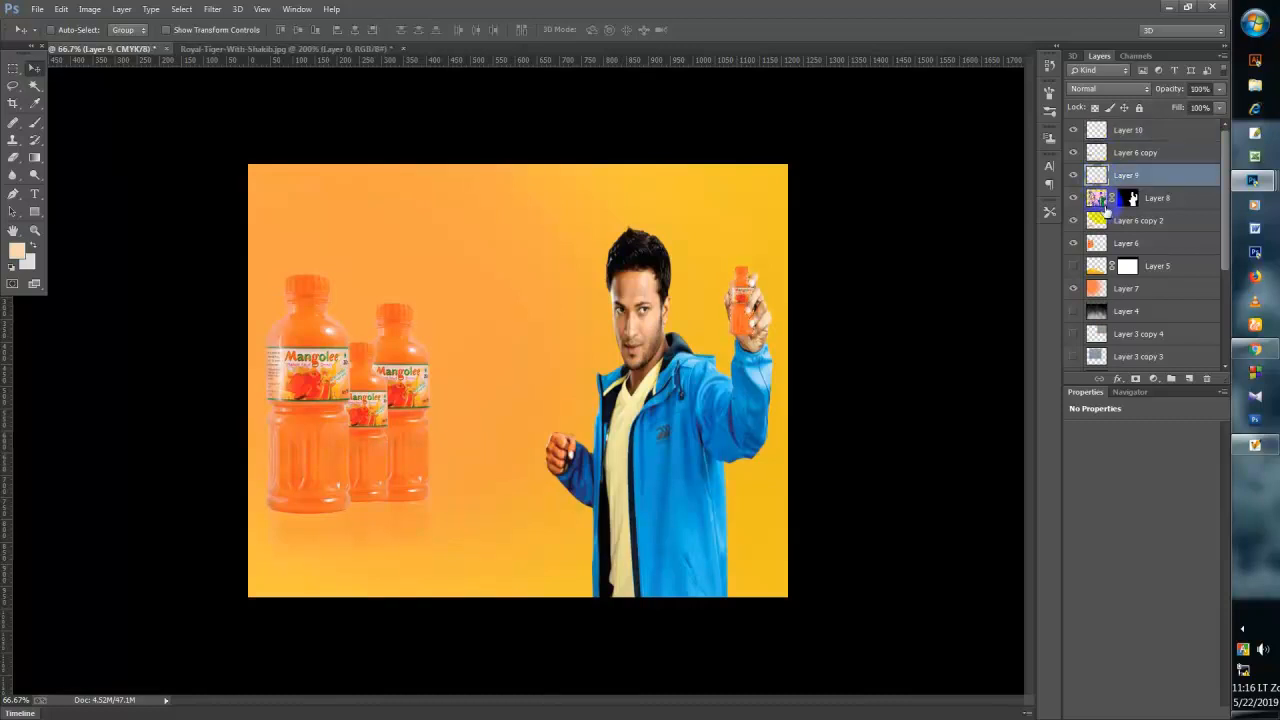
pyautogui.click(1106, 205)
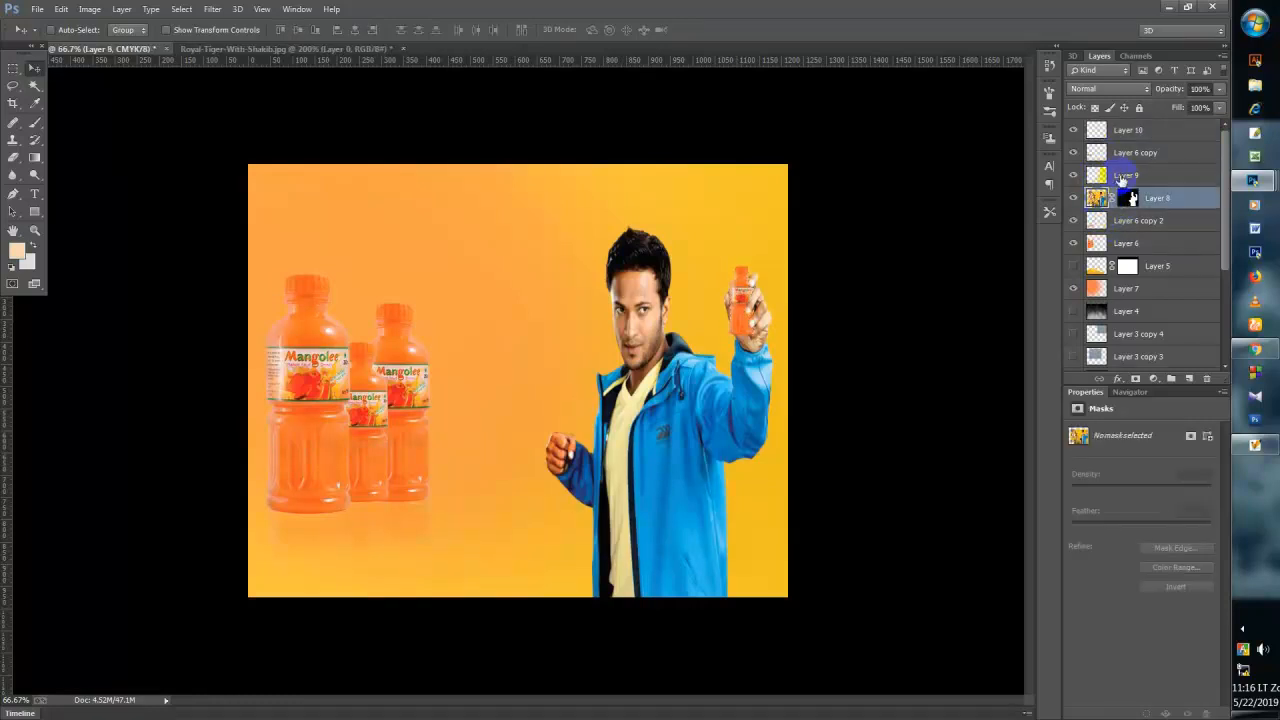
pyautogui.click(1122, 178)
pyautogui.keyDown('ctrl'); pyautogui.click(1104, 200); pyautogui.keyUp('ctrl')
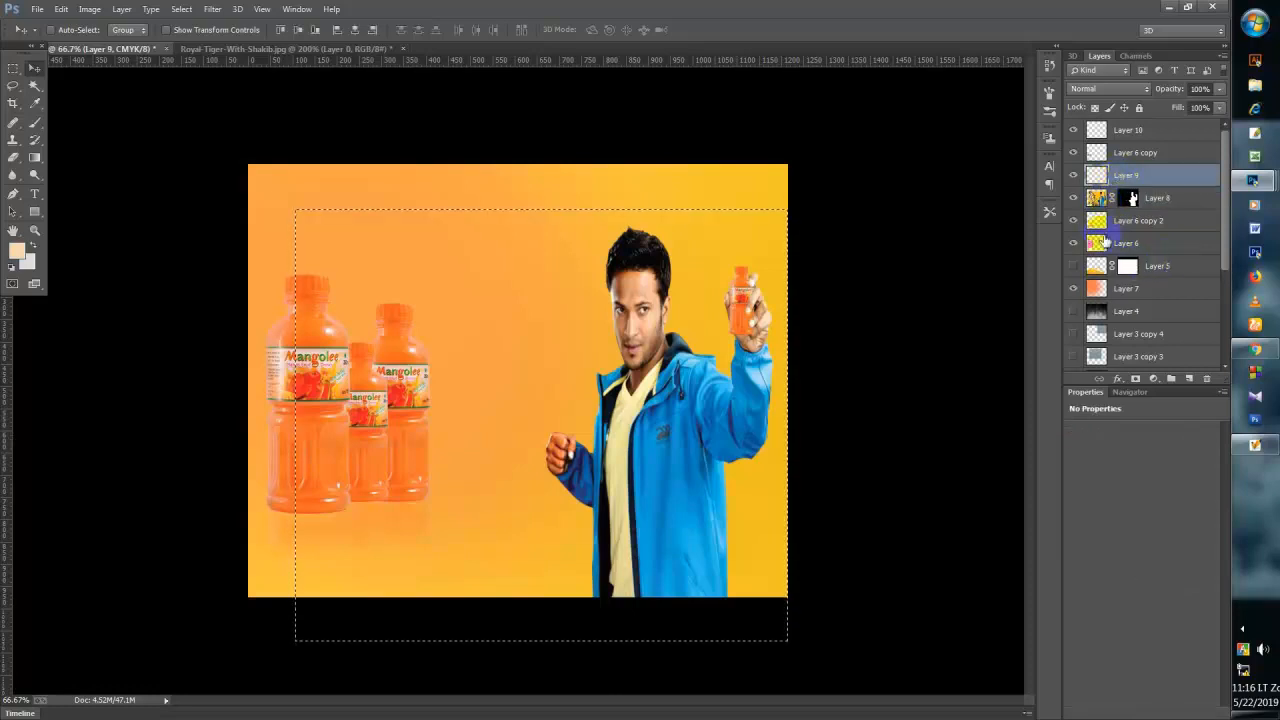
pyautogui.hotkey('ctrl', 'z')
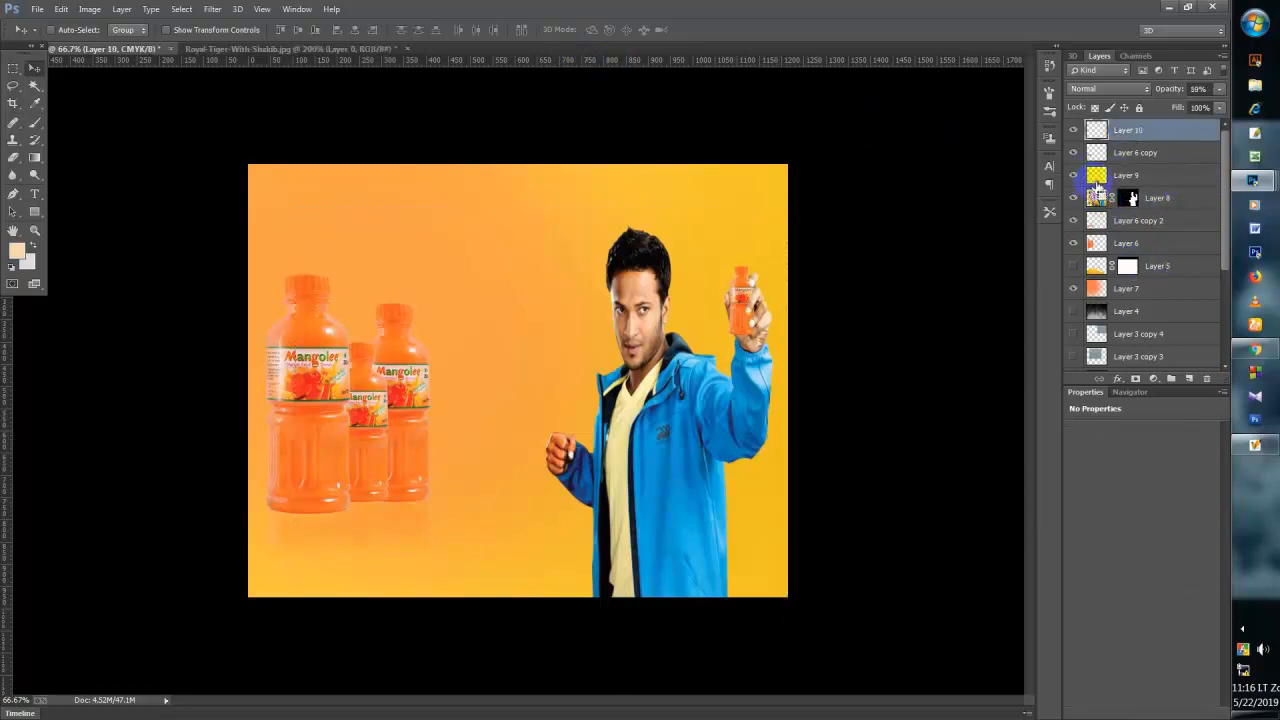
# - Select only the held bottle's Layer 9 and the man's Layer 8, and merge them into one layer
pyautogui.keyDown('ctrl'); pyautogui.click(1124, 178); pyautogui.keyUp('ctrl')
pyautogui.keyDown('ctrl'); pyautogui.click(1160, 199); pyautogui.keyUp('ctrl')
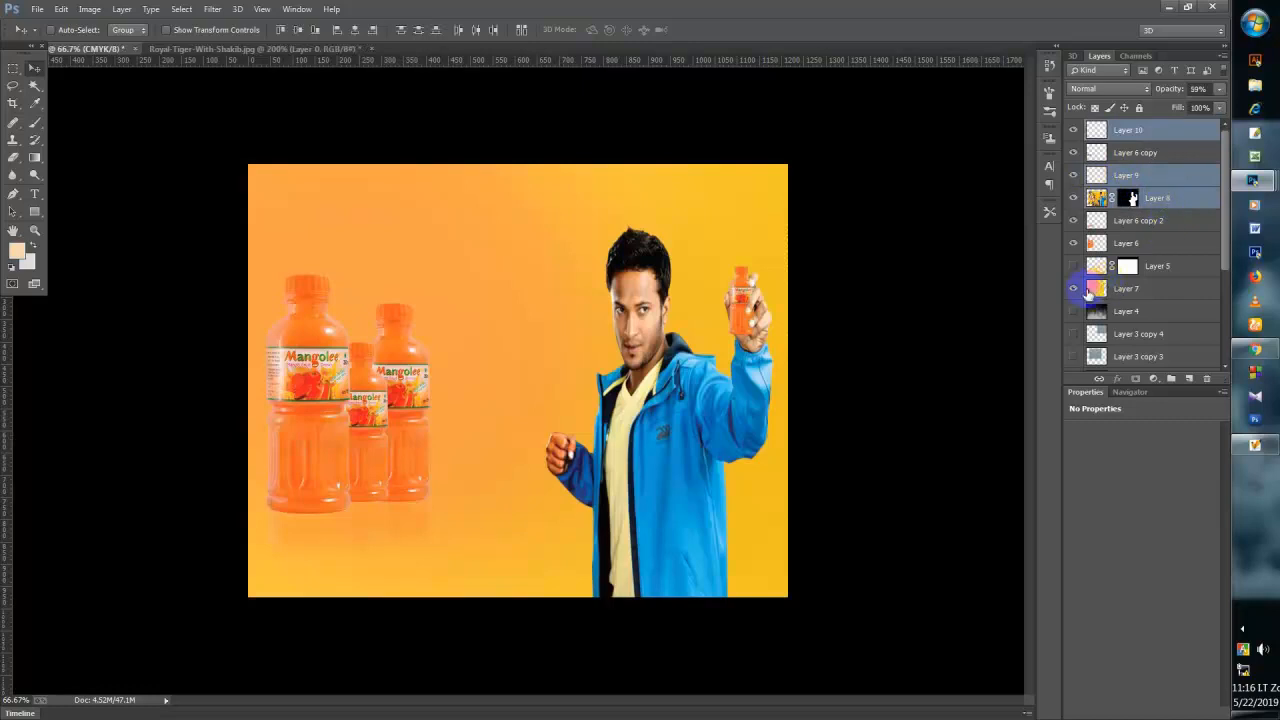
pyautogui.keyDown('ctrl'); pyautogui.click(1135, 132); pyautogui.keyUp('ctrl')
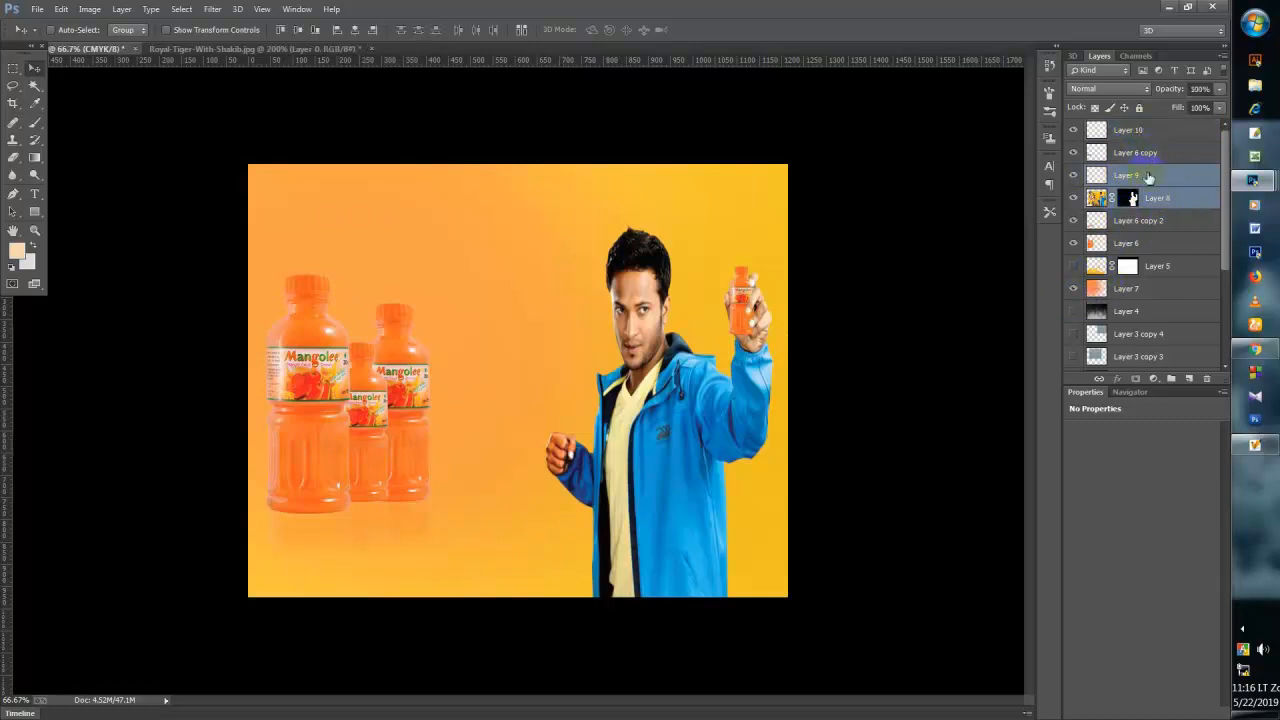
pyautogui.hotkey('ctrl', 'e')
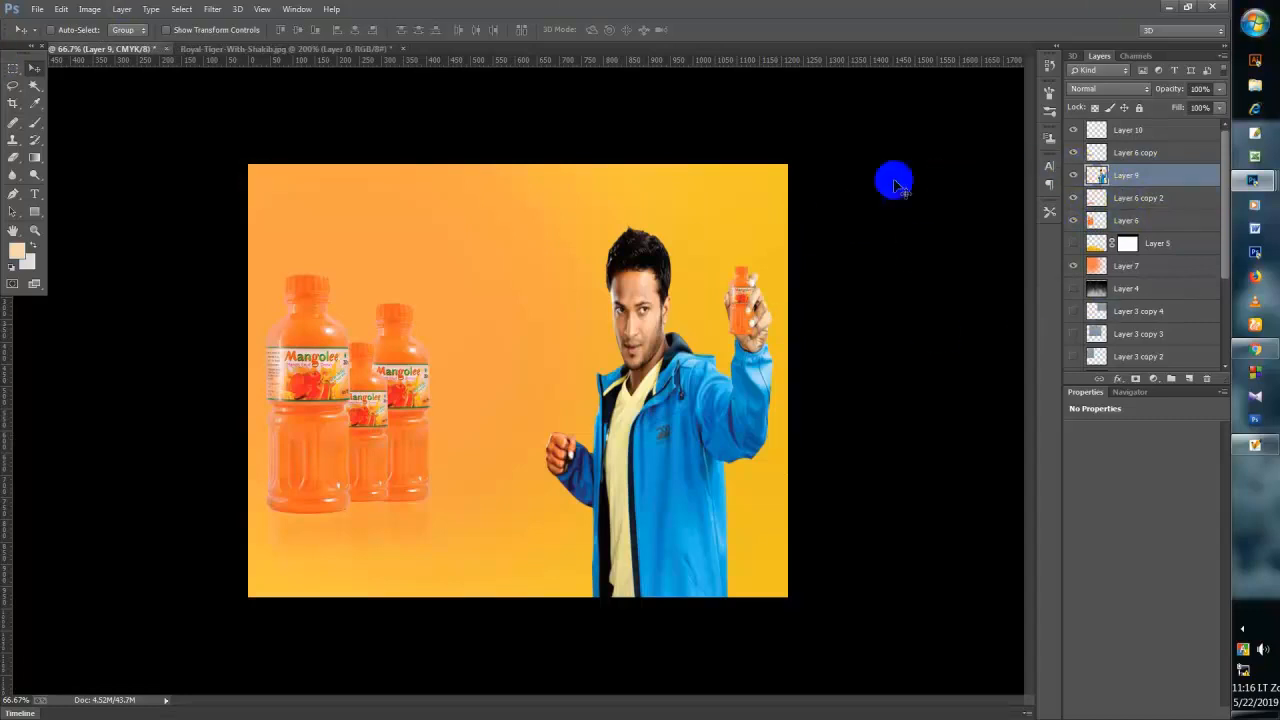
# - Add a Multiply drop shadow to the man's Layer 9, cast at a 155° angle with a 36 px distance
pyautogui.rightClick(1123, 183)
pyautogui.click(820, 124)
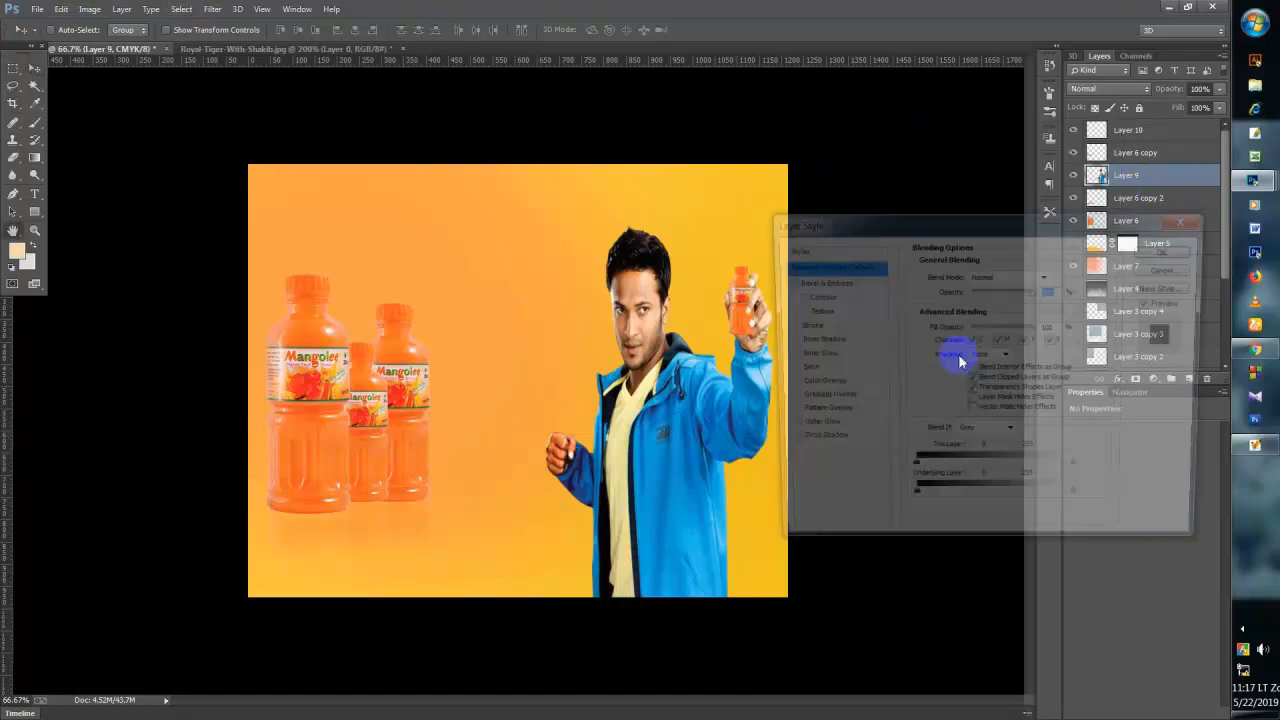
pyautogui.moveTo(822, 214); pyautogui.dragTo(980, 194)
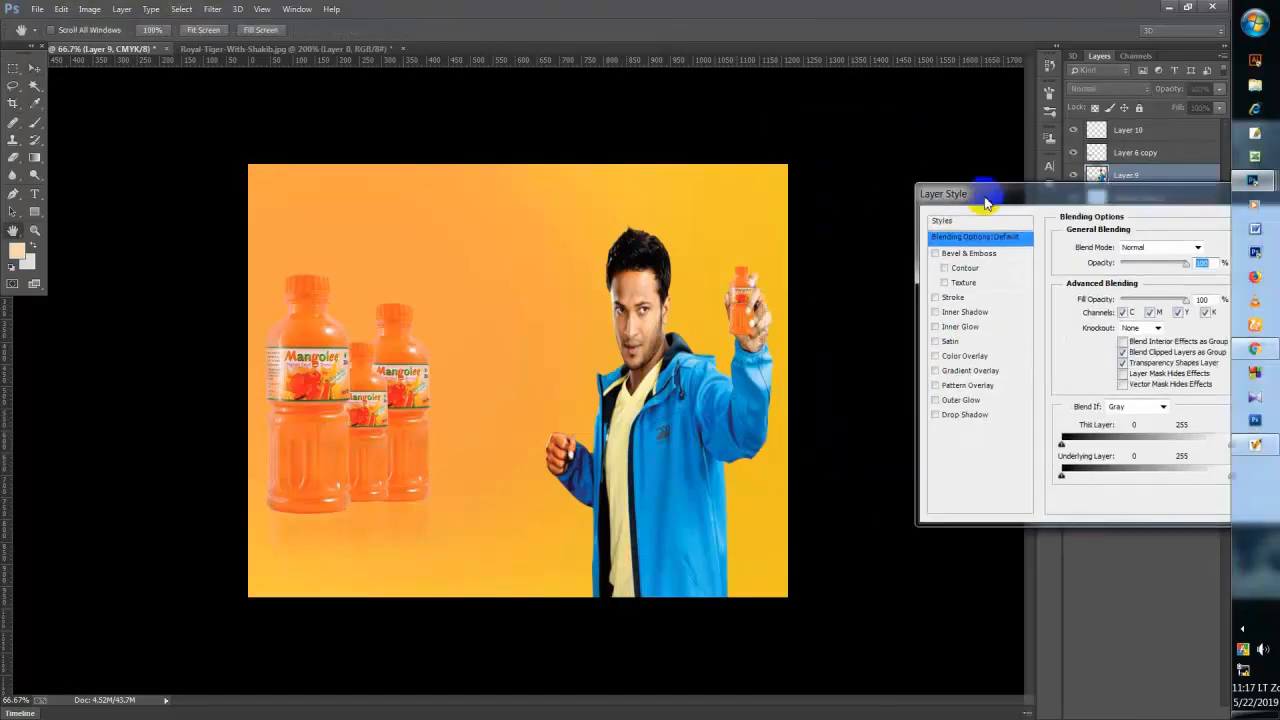
pyautogui.click(965, 414)
pyautogui.moveTo(1075, 194); pyautogui.dragTo(170, 176)
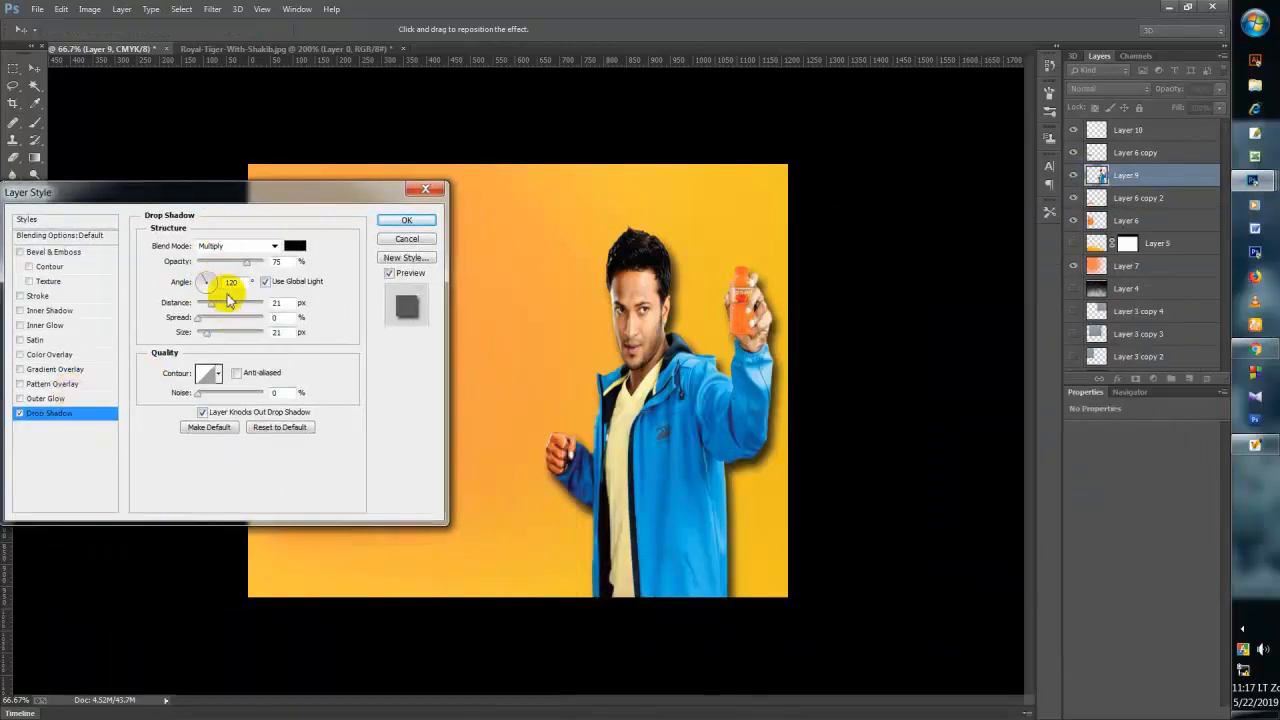
pyautogui.moveTo(211, 312); pyautogui.dragTo(222, 305)
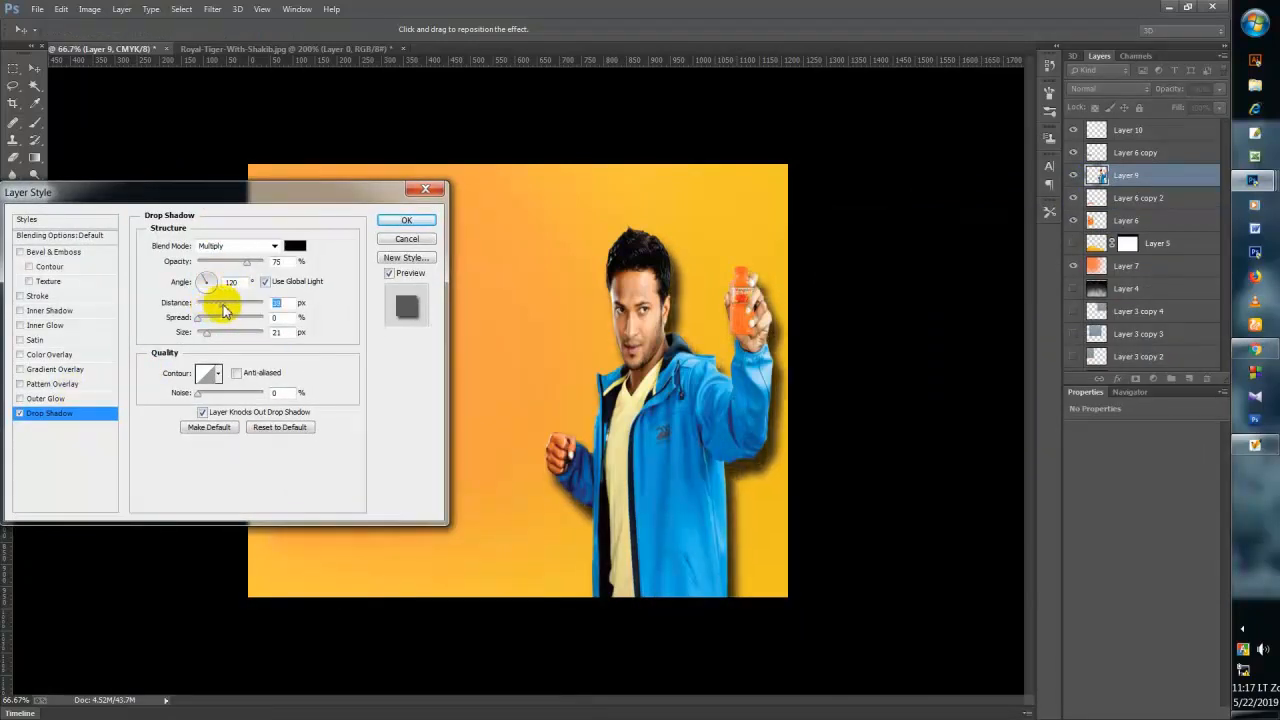
pyautogui.moveTo(661, 418)
pyautogui.mouseDown()
pyautogui.moveTo(669, 399)
pyautogui.moveTo(667, 410)
pyautogui.mouseUp()
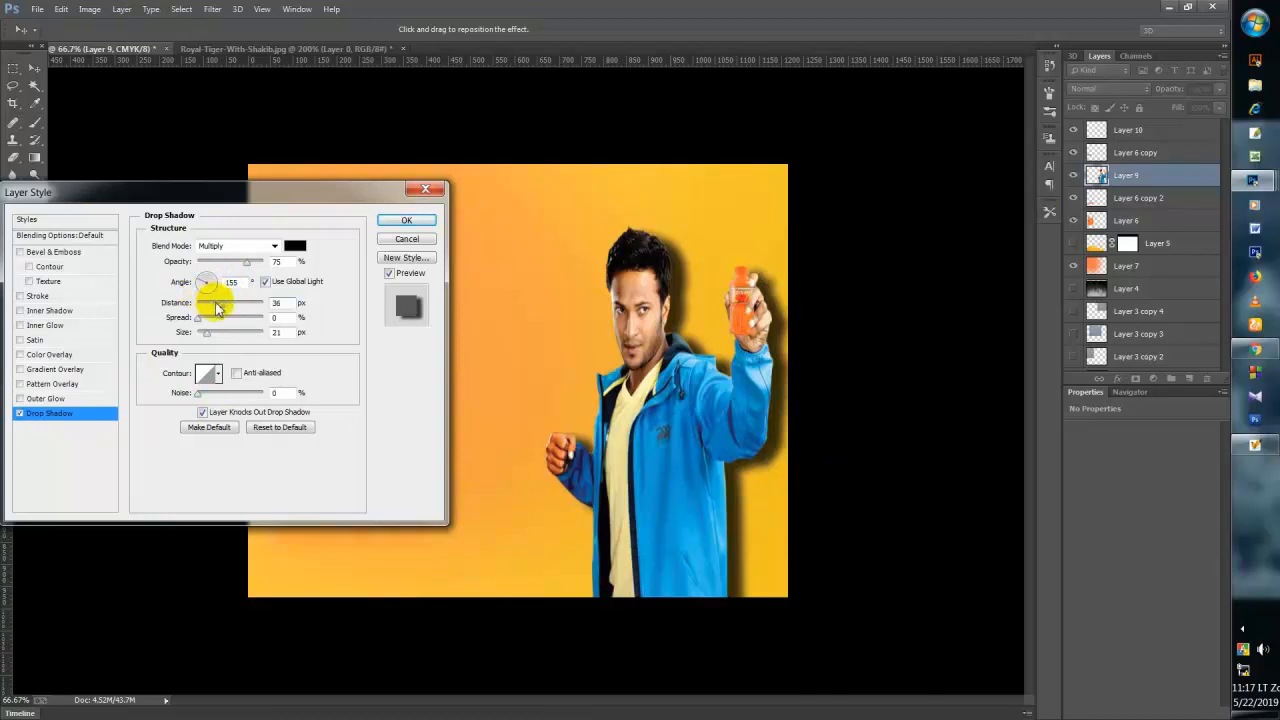
# - Soften the man's drop shadow to 22% opacity, swing its angle to -167°, shorten its distance, and apply the style
pyautogui.moveTo(216, 308)
pyautogui.mouseDown()
pyautogui.moveTo(196, 310)
pyautogui.moveTo(211, 311)
pyautogui.mouseUp()
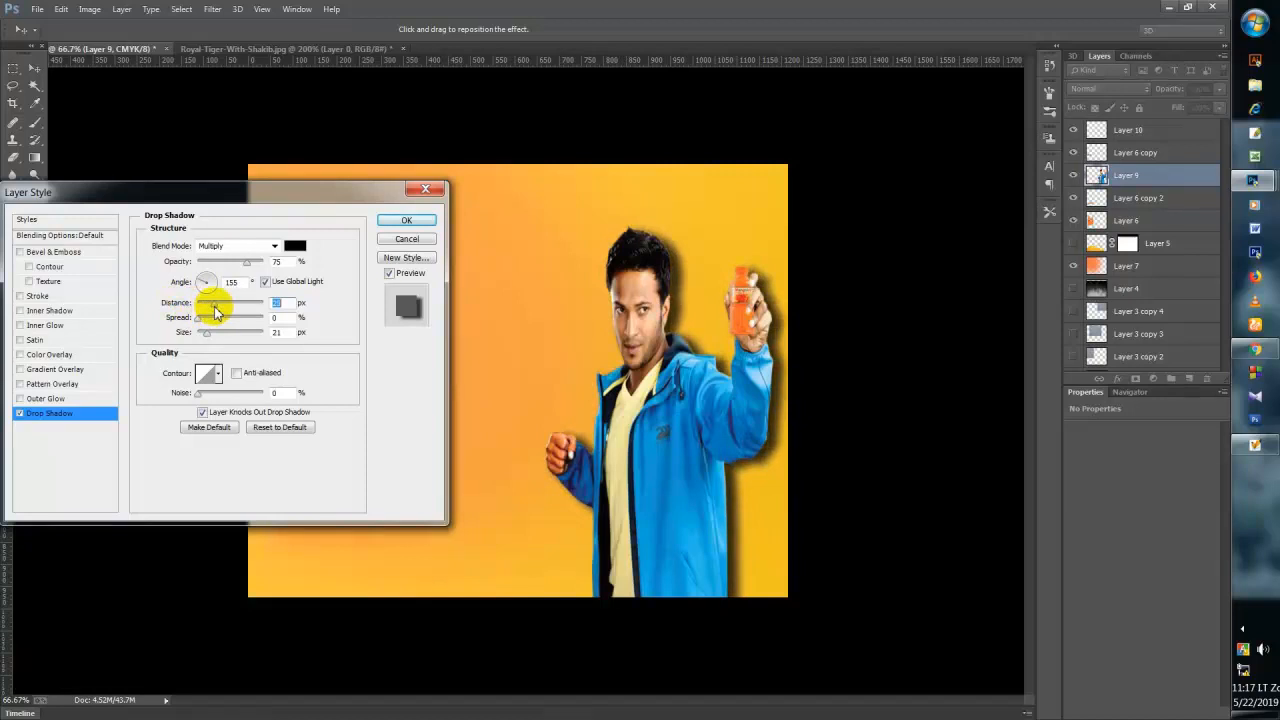
pyautogui.moveTo(235, 272); pyautogui.dragTo(212, 268)
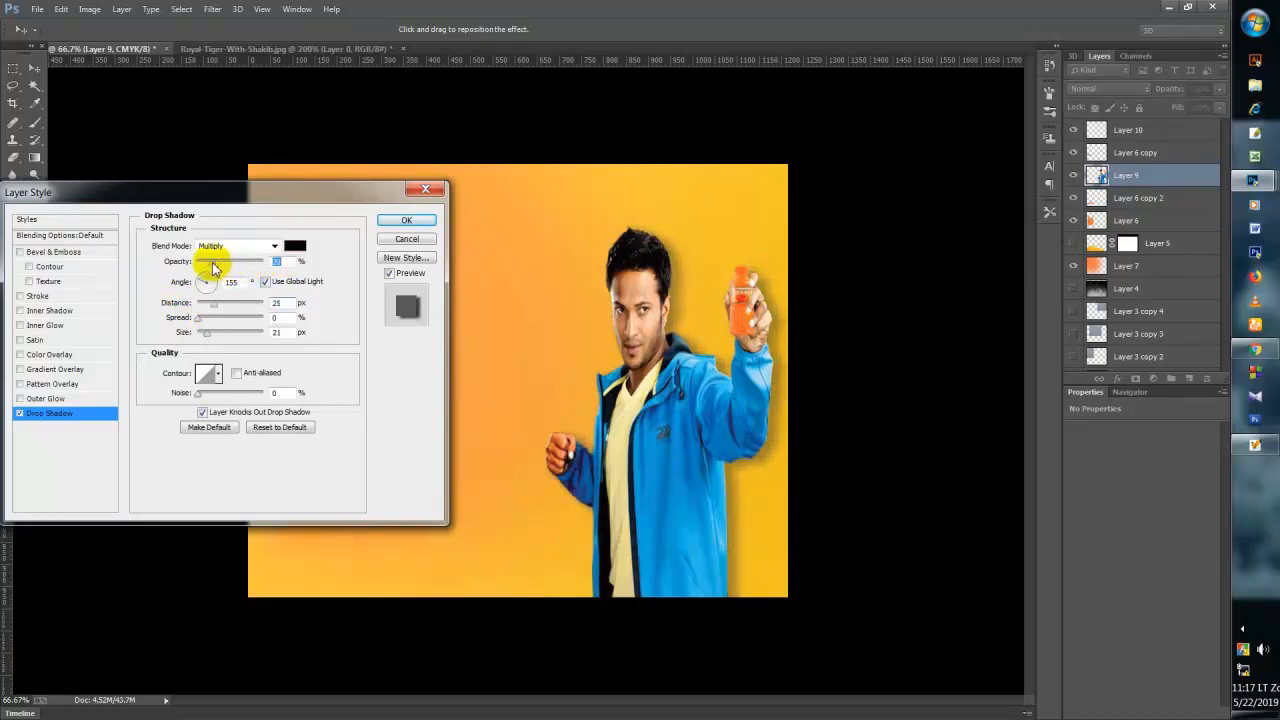
pyautogui.moveTo(661, 363); pyautogui.dragTo(658, 363)
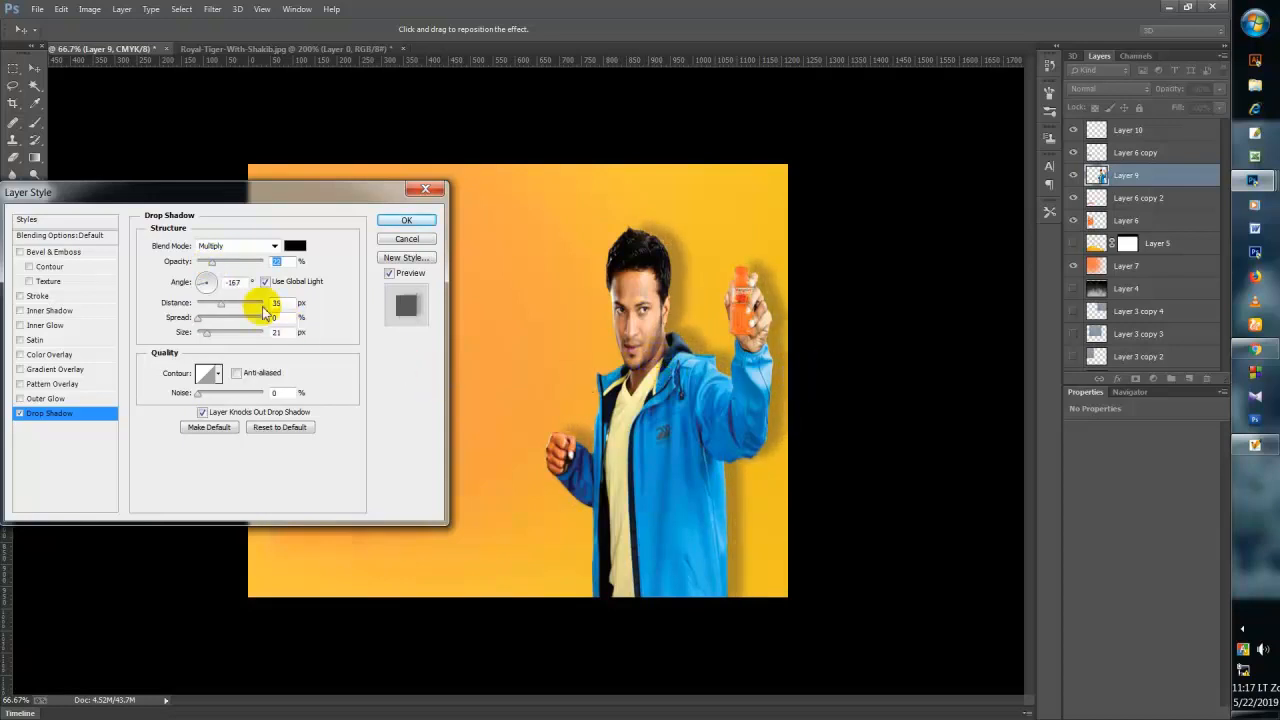
pyautogui.moveTo(216, 301); pyautogui.dragTo(214, 310)
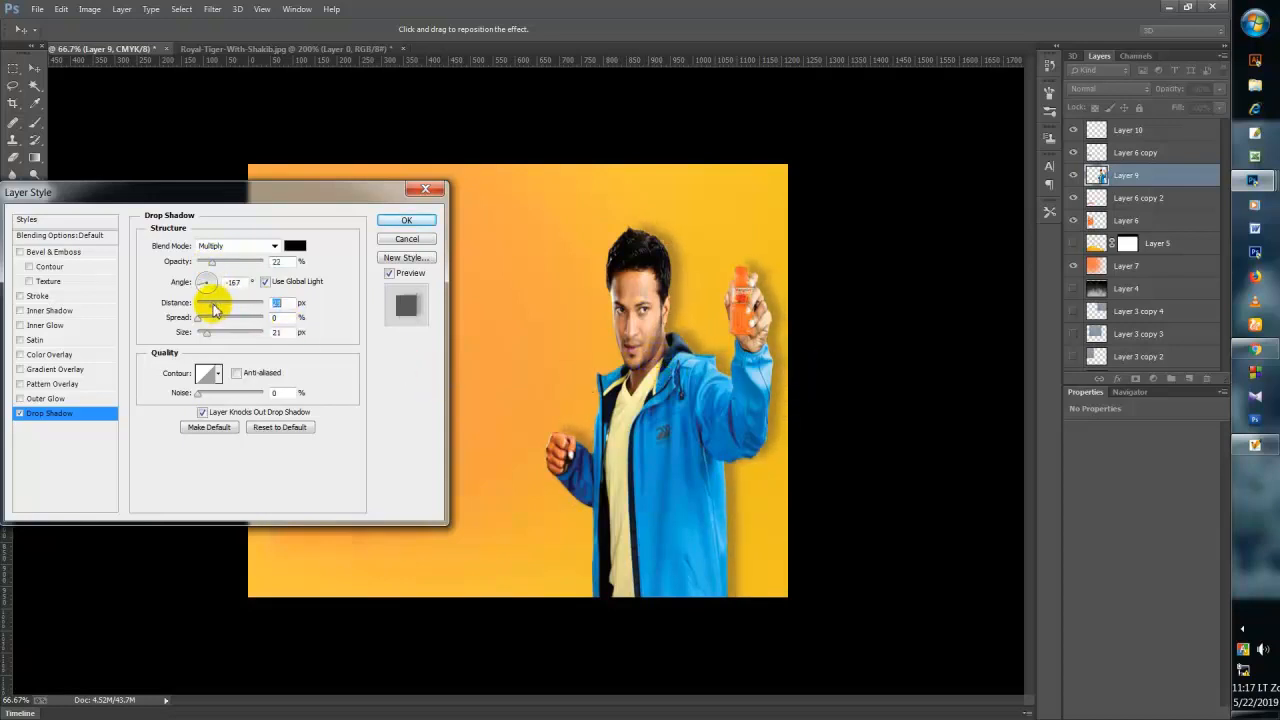
pyautogui.click(405, 219)
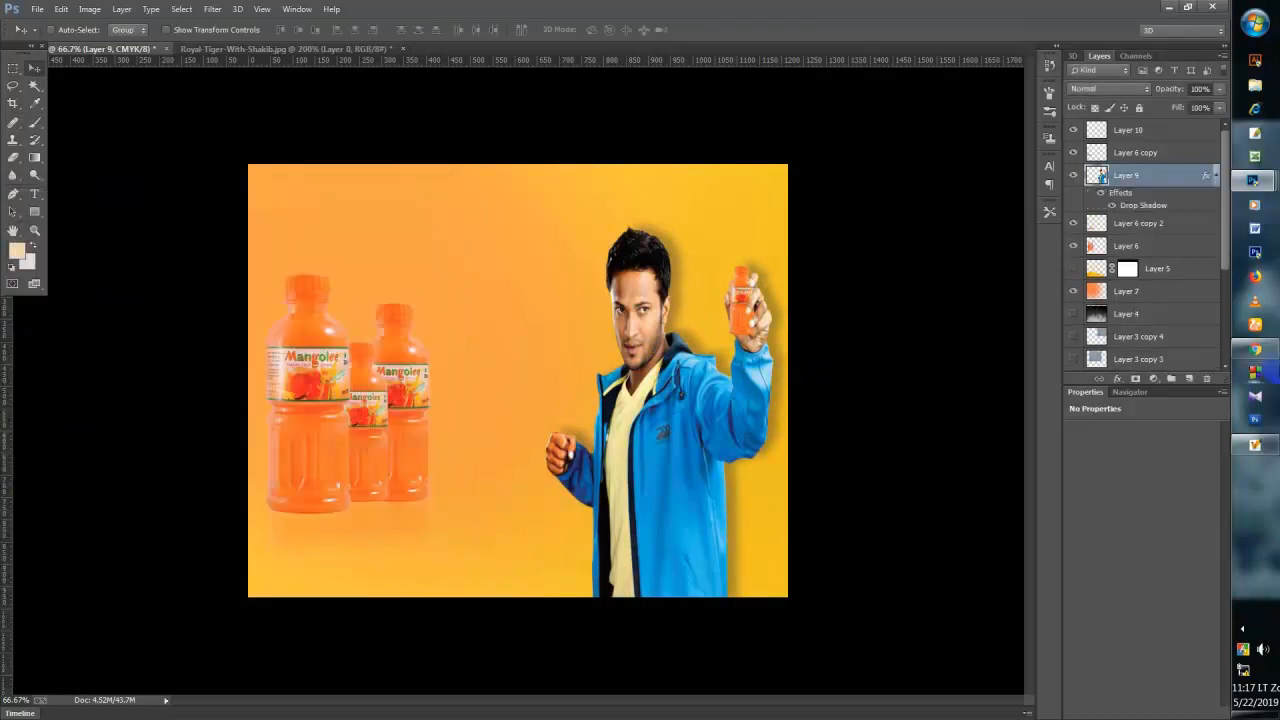
# - Examine the man's drop shadow against the background at several magnifications
pyautogui.hotkey('ctrl', '-')
pyautogui.hotkey('ctrl', '-')
pyautogui.hotkey('ctrl', '-')
pyautogui.hotkey('ctrl', '+')
pyautogui.hotkey('ctrl', '+')
pyautogui.hotkey('ctrl', '+')
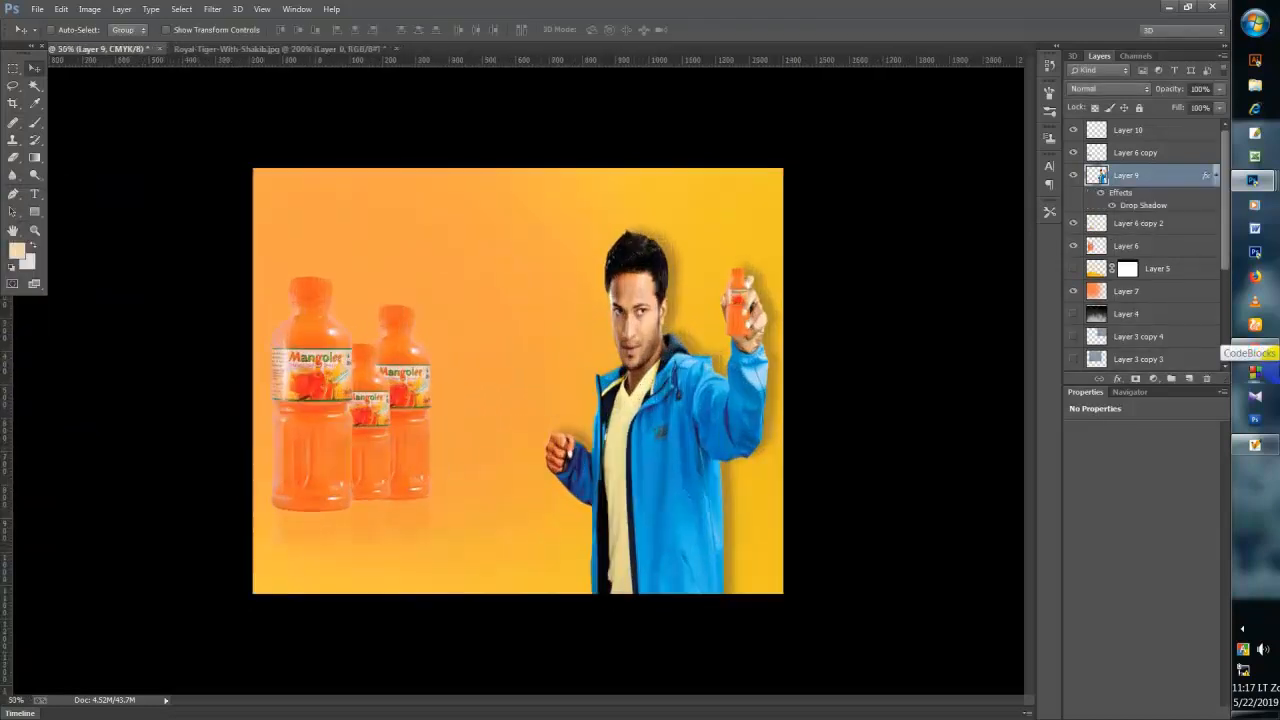
pyautogui.hotkey('ctrl', '+')
pyautogui.hotkey('ctrl', '+')
pyautogui.hotkey('ctrl', '-')
pyautogui.hotkey('ctrl', '-')
pyautogui.hotkey('ctrl', '+')
pyautogui.hotkey('ctrl', '+')
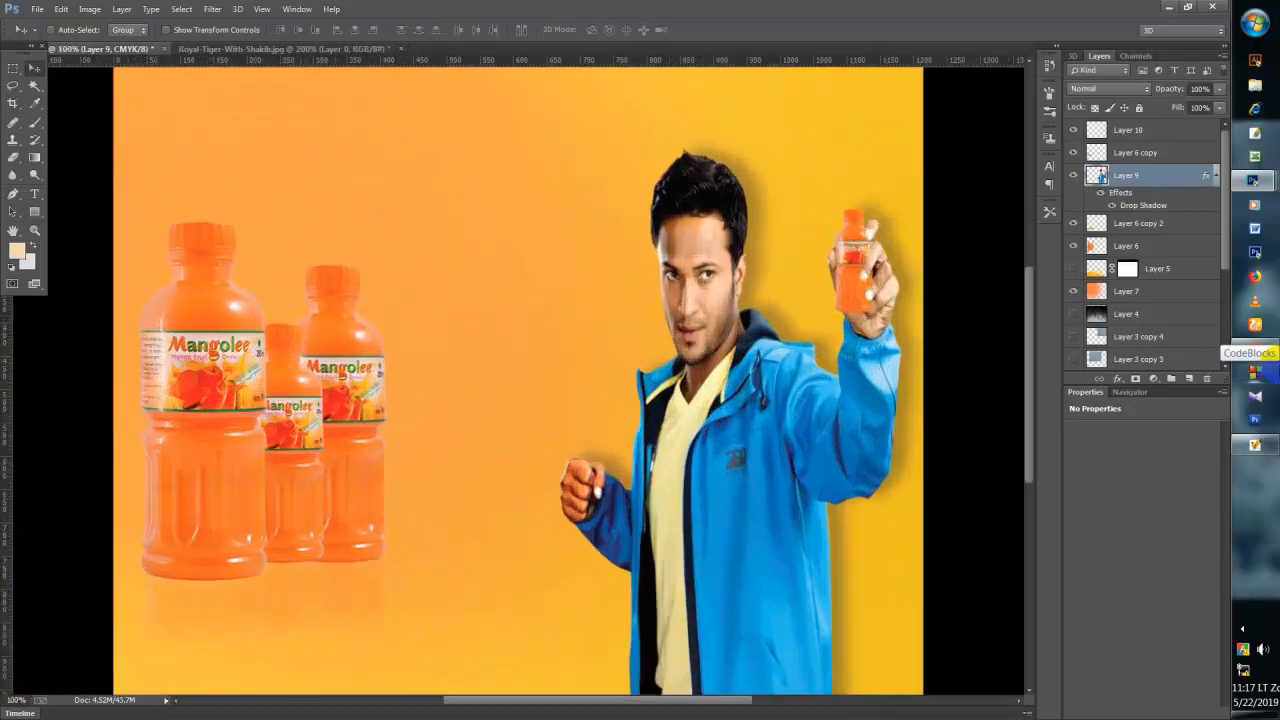
pyautogui.hotkey('ctrl', '-')
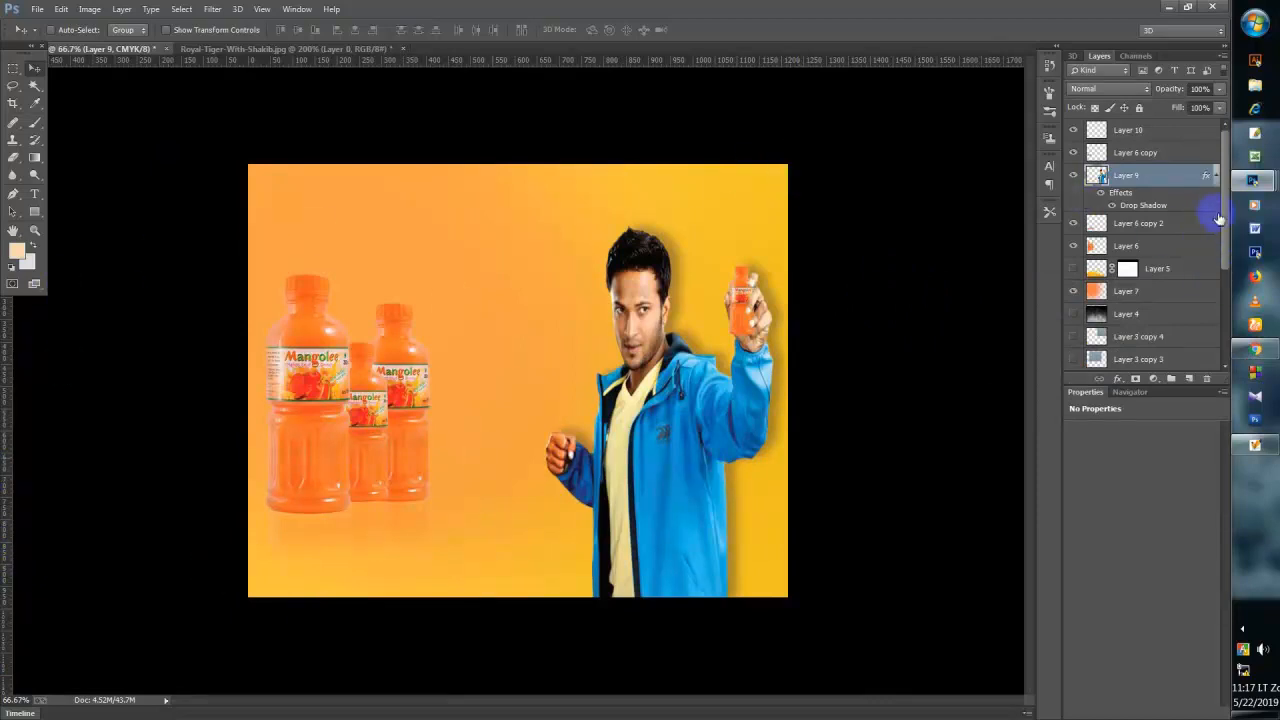
# - Show the Overlay texture Layer 4, place it directly below Layer 10 in the stack, and shift it towards the canvas's upper edge
pyautogui.click(1073, 315)
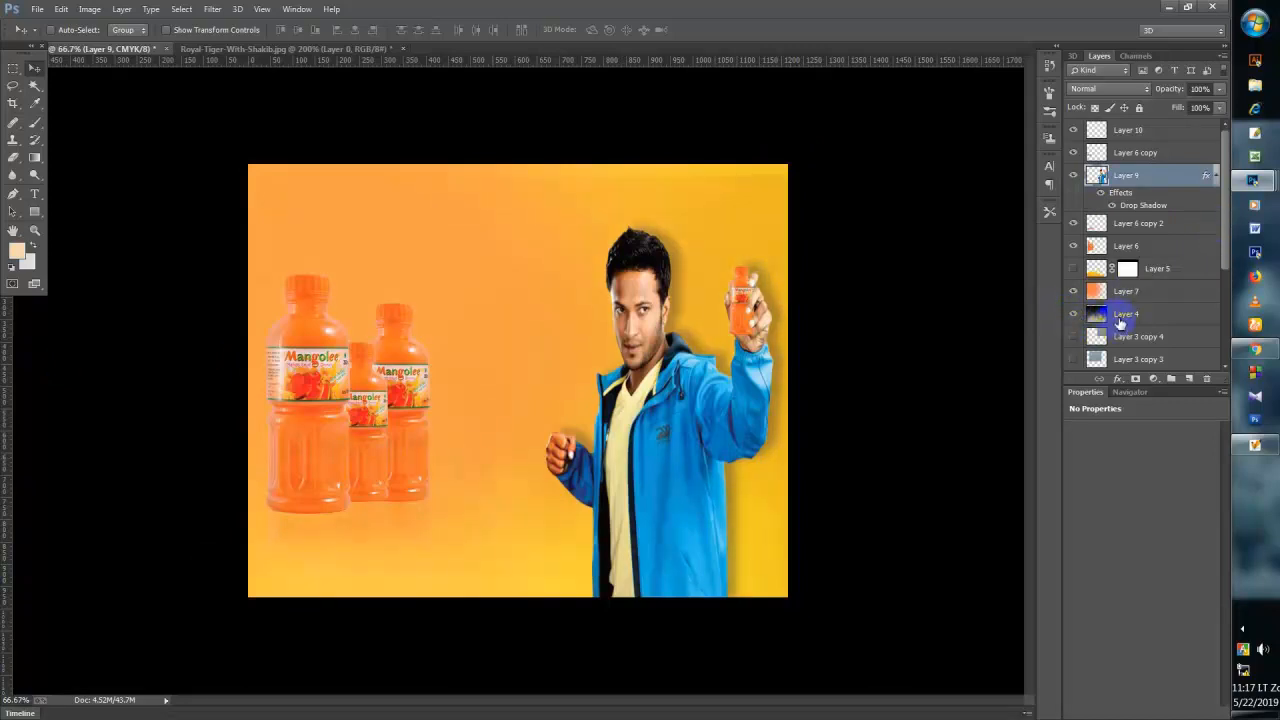
pyautogui.moveTo(1113, 139); pyautogui.dragTo(1115, 145)
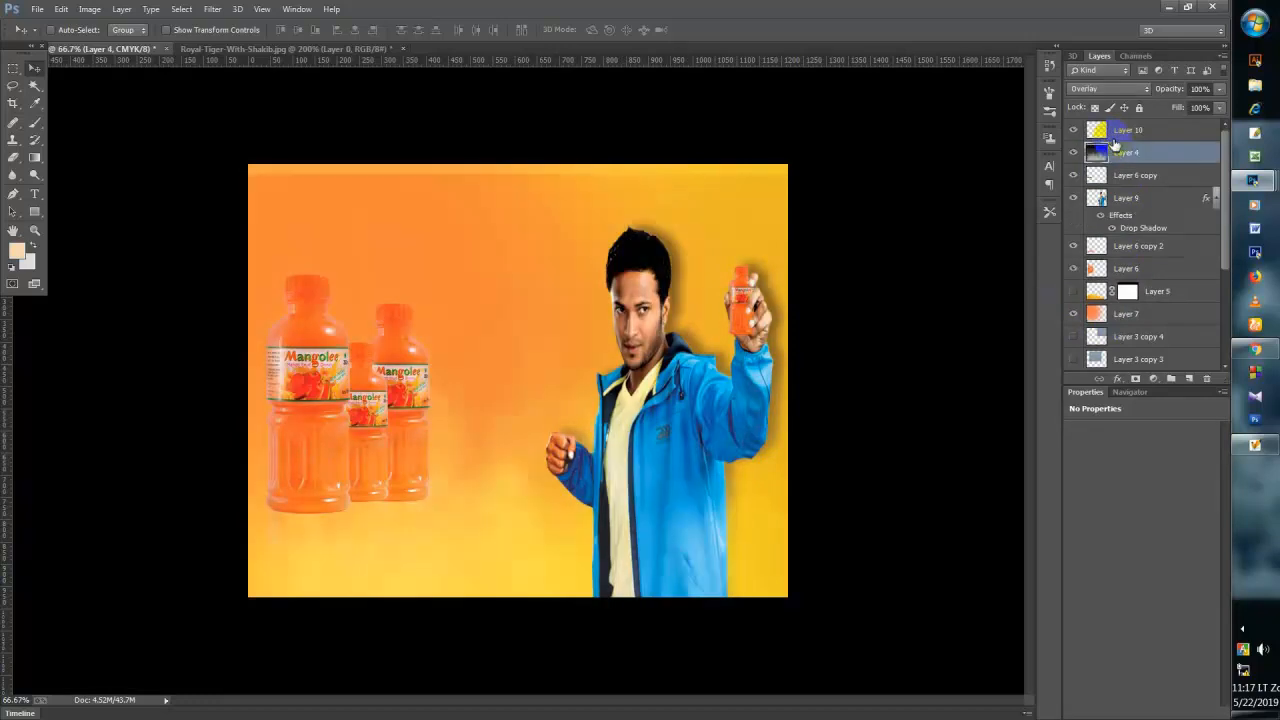
pyautogui.moveTo(461, 545)
pyautogui.mouseDown()
pyautogui.moveTo(573, 535)
pyautogui.moveTo(469, 551)
pyautogui.moveTo(446, 520)
pyautogui.moveTo(449, 545)
pyautogui.mouseUp()
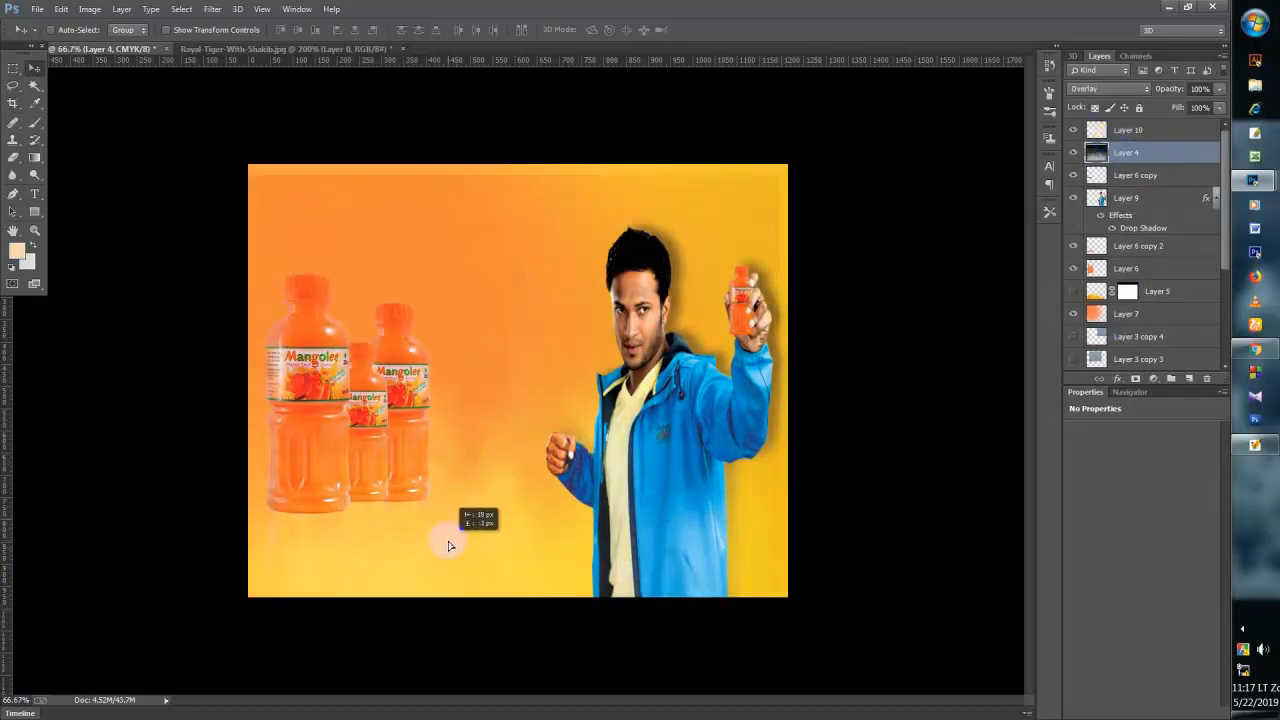
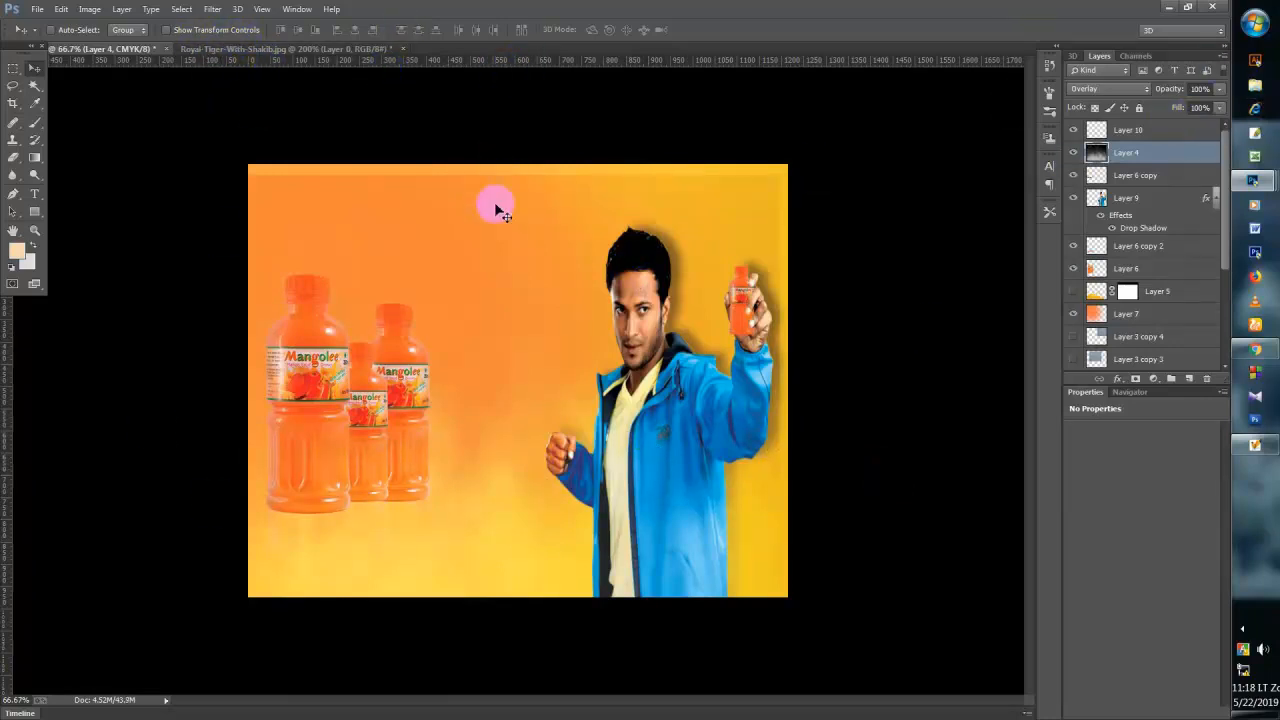
pyautogui.moveTo(496, 206); pyautogui.dragTo(495, 192)
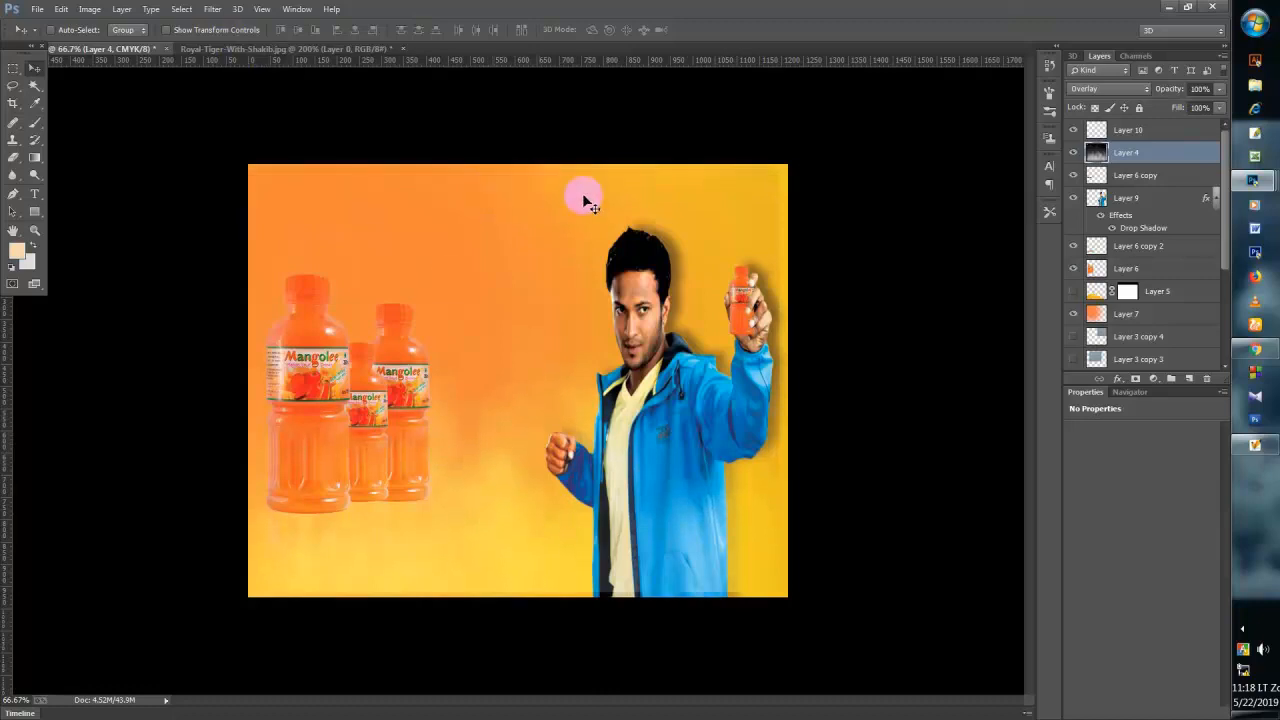
# - Transform Layer 4 to 100% width and 101.14% height so its edges meet the canvas edges
pyautogui.click(177, 31)
pyautogui.moveTo(510, 591); pyautogui.dragTo(540, 596)
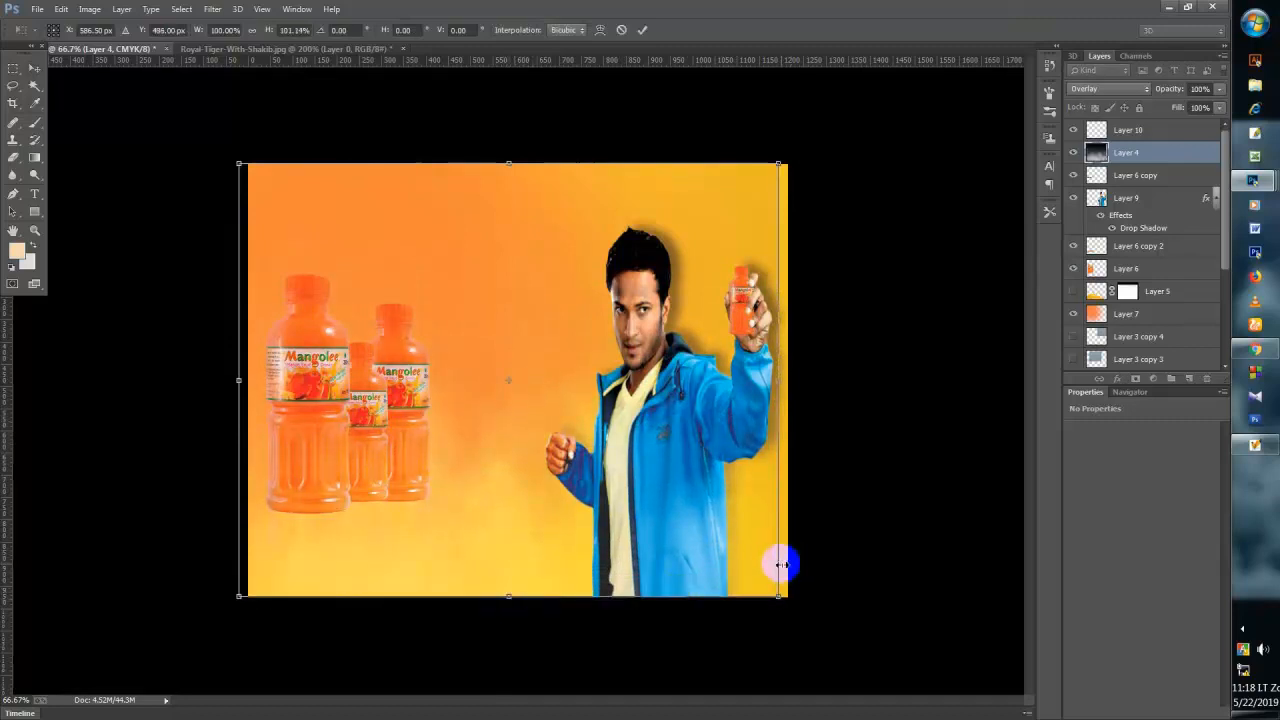
pyautogui.moveTo(780, 565); pyautogui.dragTo(789, 558)
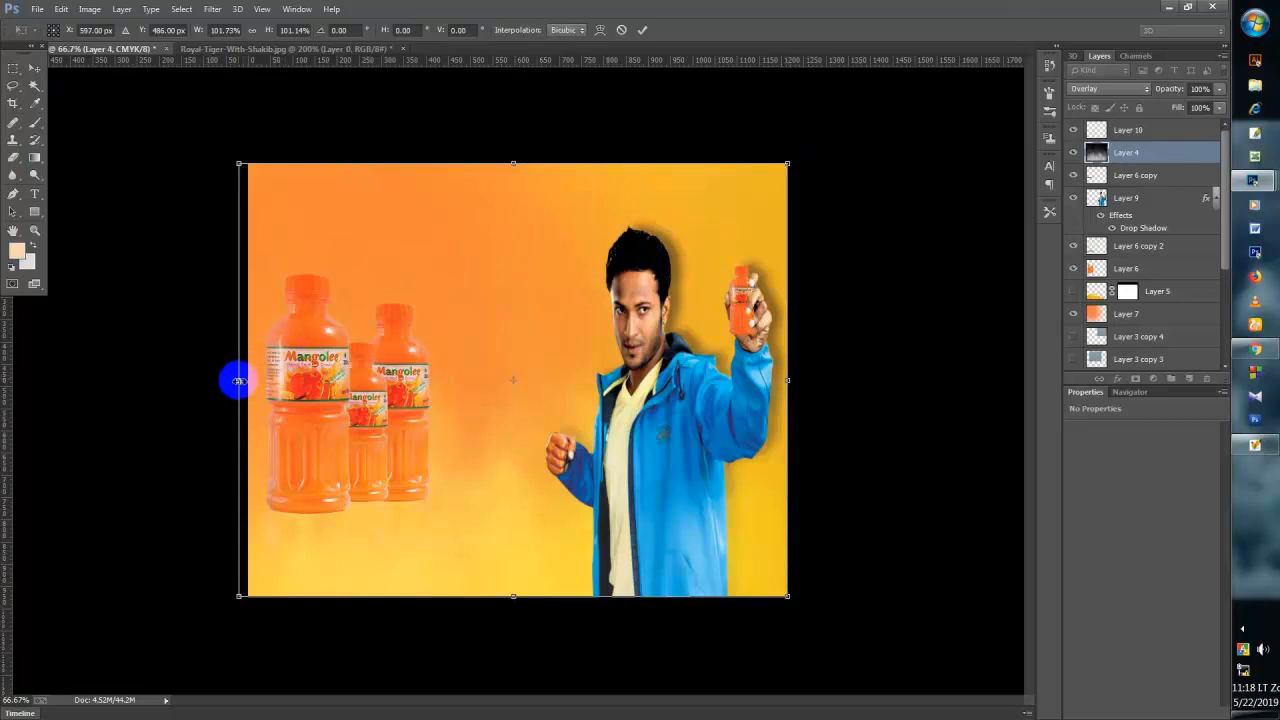
pyautogui.moveTo(238, 382); pyautogui.dragTo(248, 381)
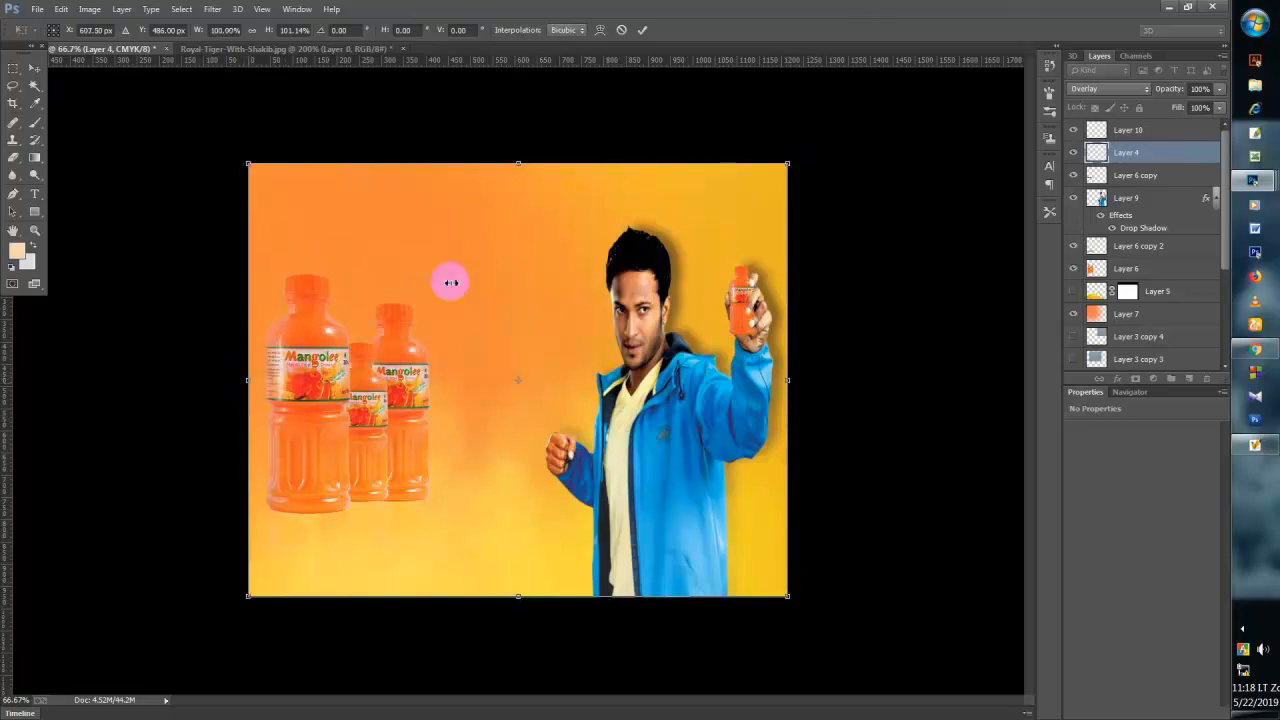
pyautogui.click(643, 30)
pyautogui.click(211, 31)
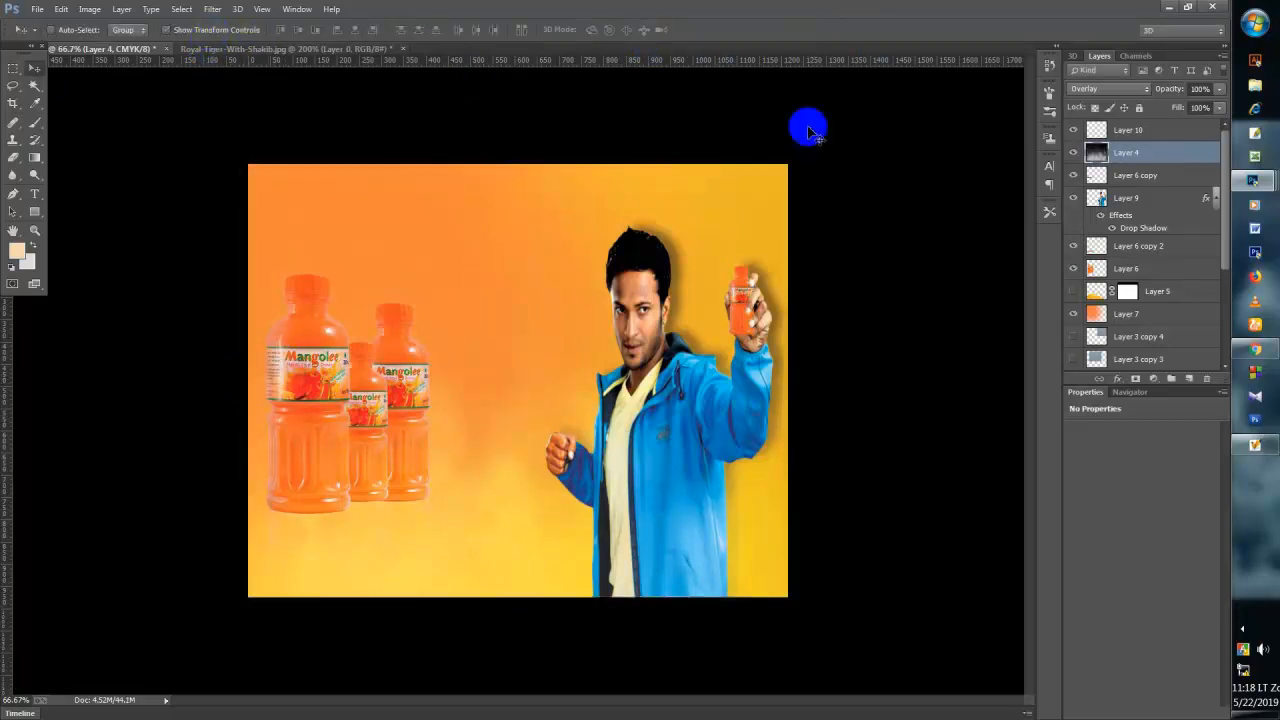
# - Check the whole advertisement with the Layer 4 overlay at reduced and enlarged magnifications
pyautogui.hotkey('ctrl', '-')
pyautogui.hotkey('ctrl', '-')
pyautogui.hotkey('ctrl', '-')
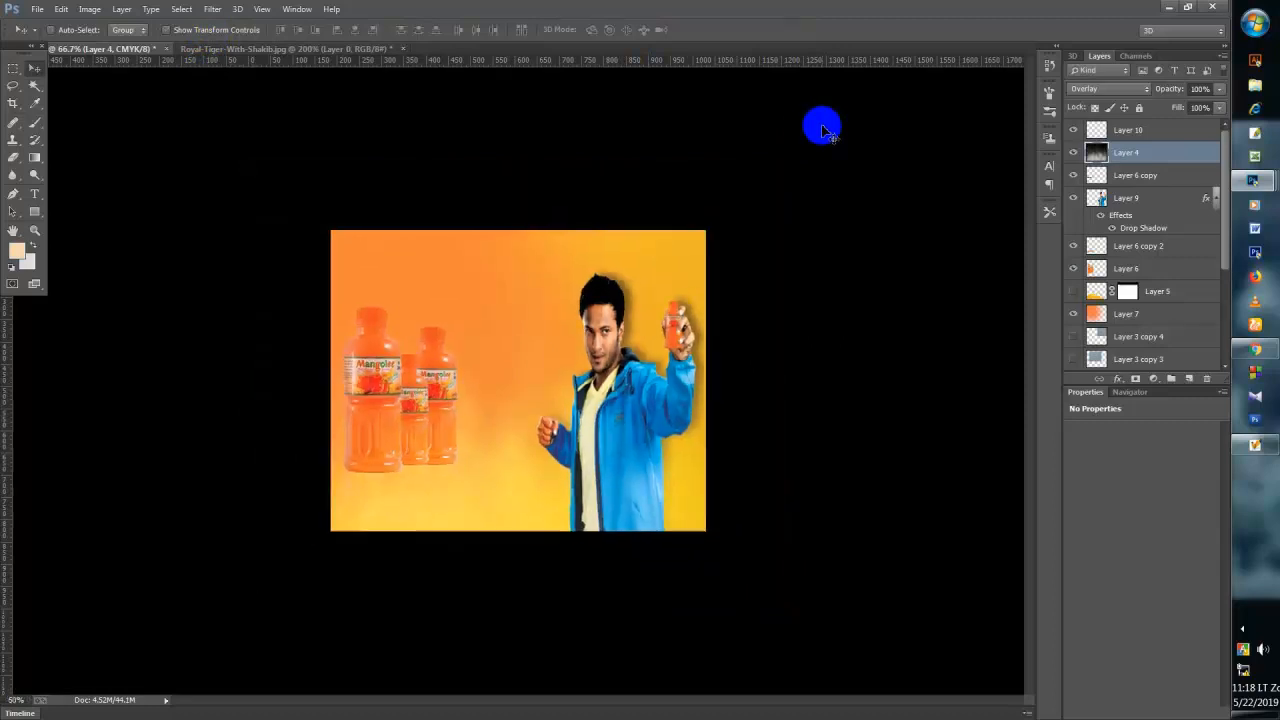
pyautogui.hotkey('ctrl', '+')
pyautogui.hotkey('ctrl', '+')
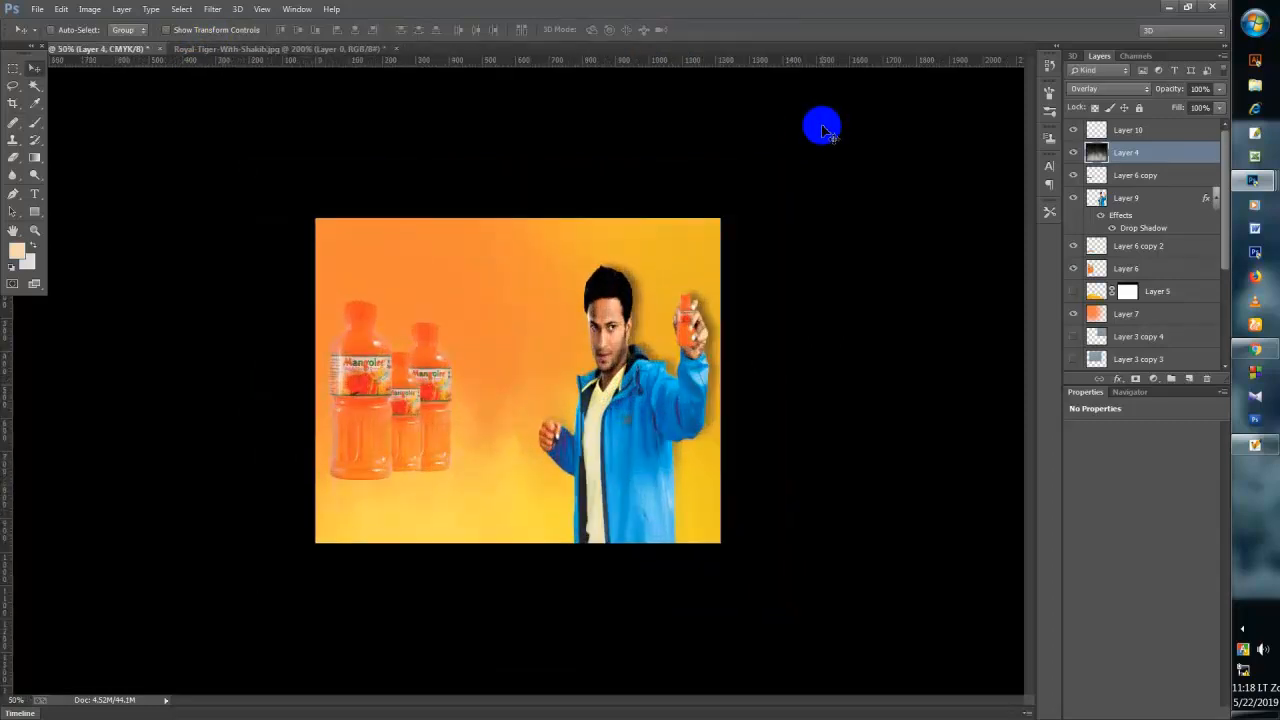
pyautogui.hotkey('ctrl', '-')
pyautogui.hotkey('ctrl', '+')
pyautogui.hotkey('ctrl', '+')
pyautogui.hotkey('ctrl', '+')
pyautogui.hotkey('ctrl', '-')
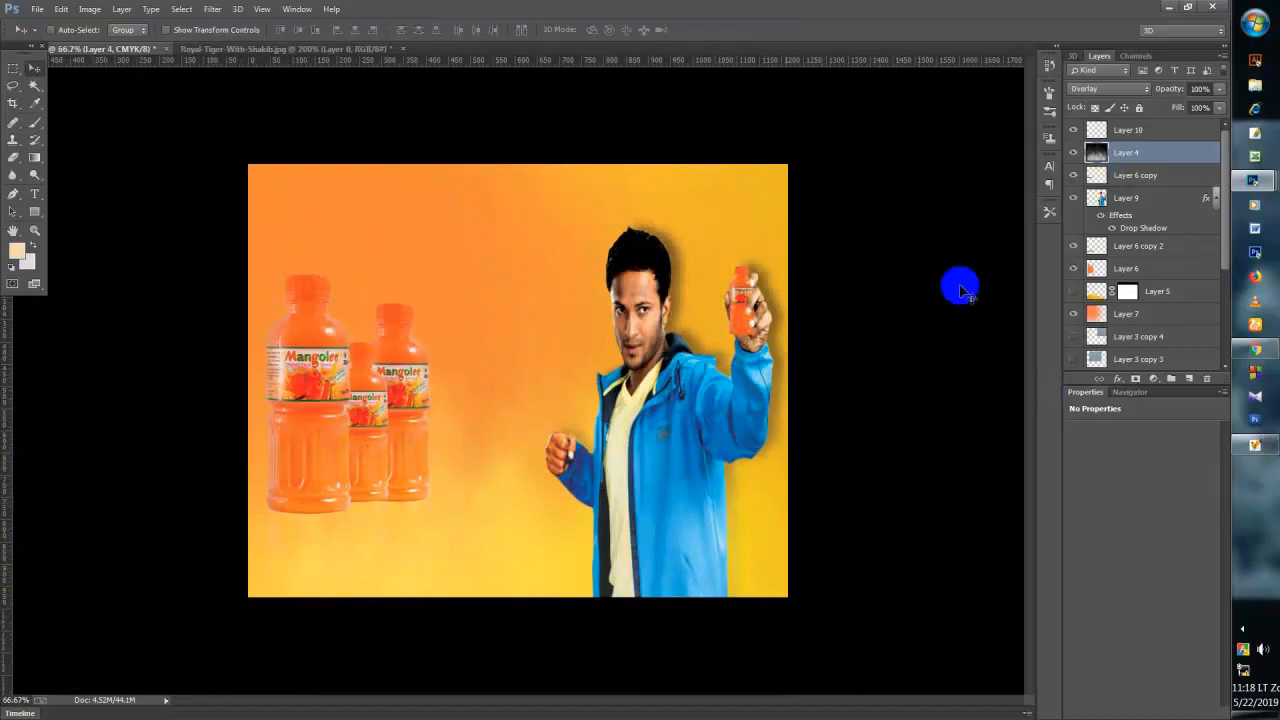
pyautogui.rightClick(660, 378)
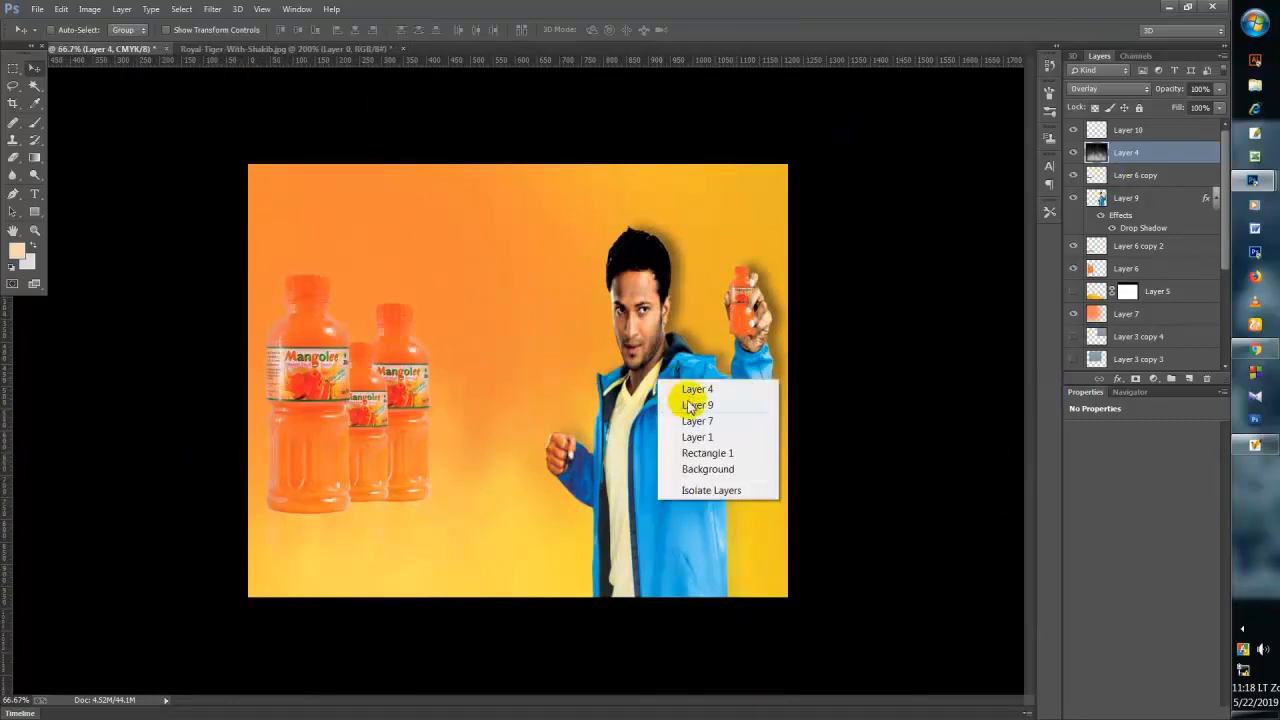
pyautogui.click(695, 390)
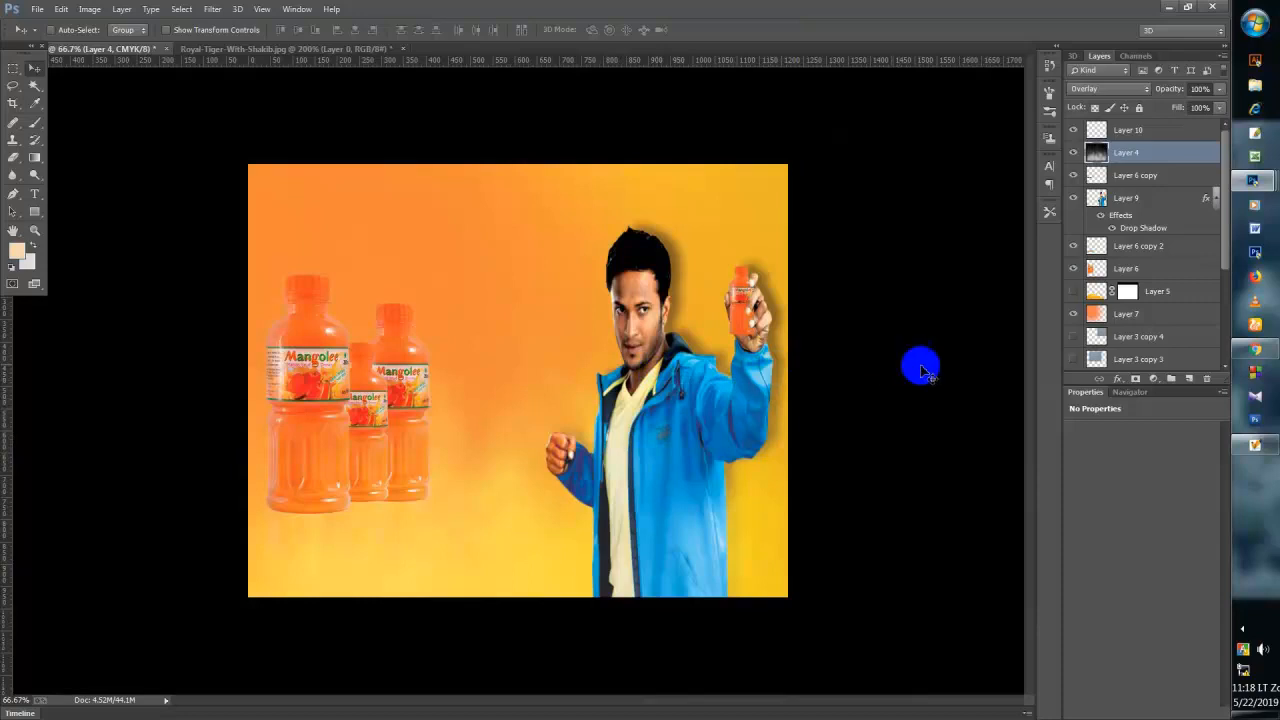
pyautogui.rightClick(675, 430)
pyautogui.click(966, 286)
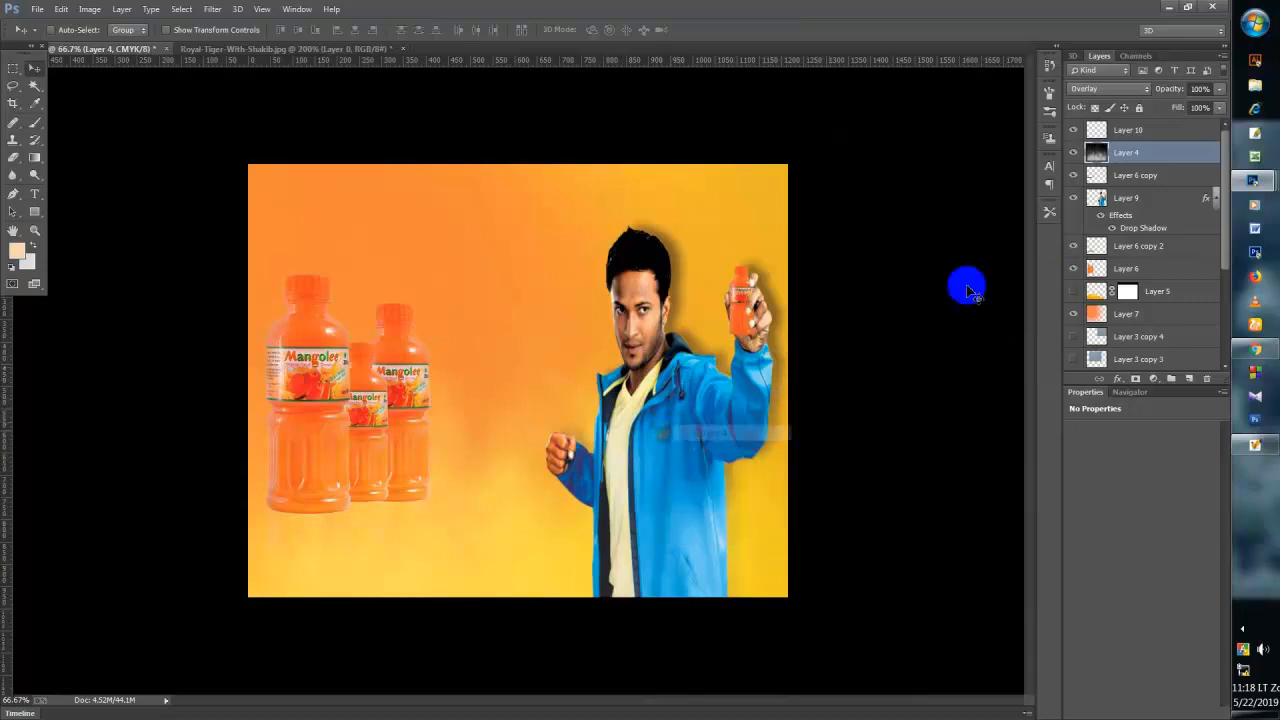
pyautogui.click(192, 8)
pyautogui.click(895, 300)
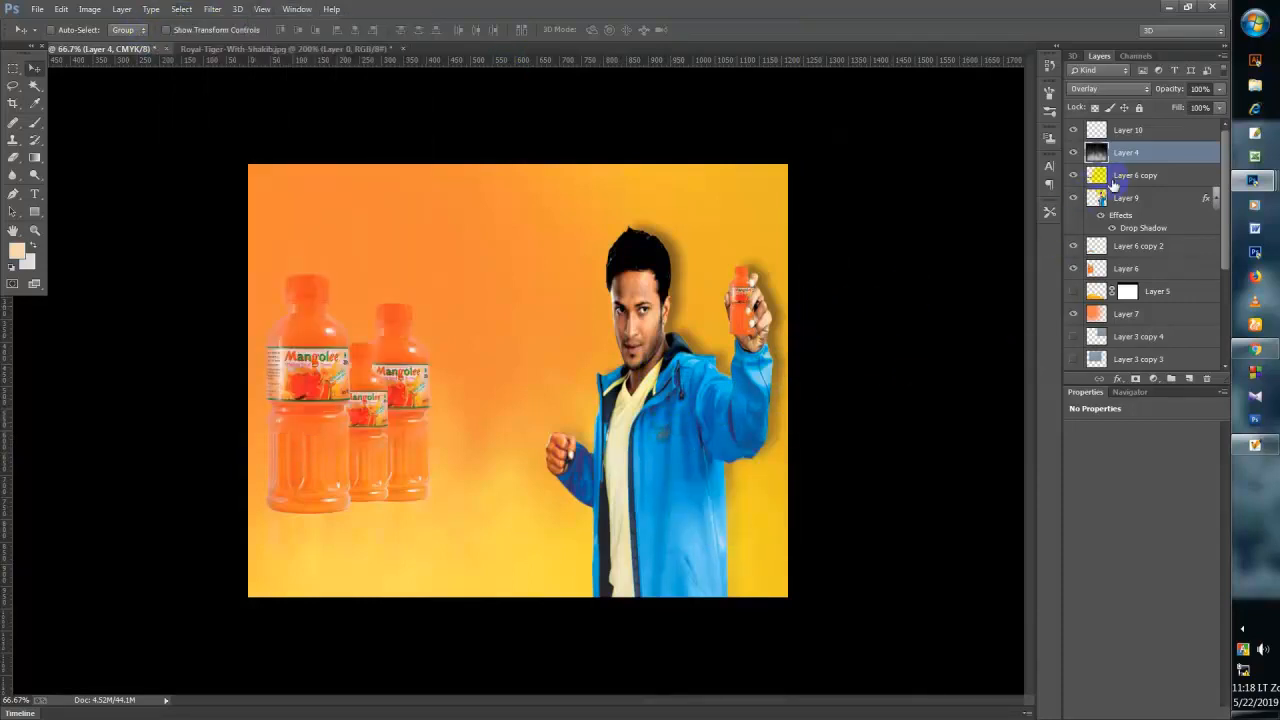
# - Select the man's Layer 9 and raise its brightness with the Brightness/Contrast adjustment
pyautogui.click(1115, 178)
pyautogui.click(1125, 198)
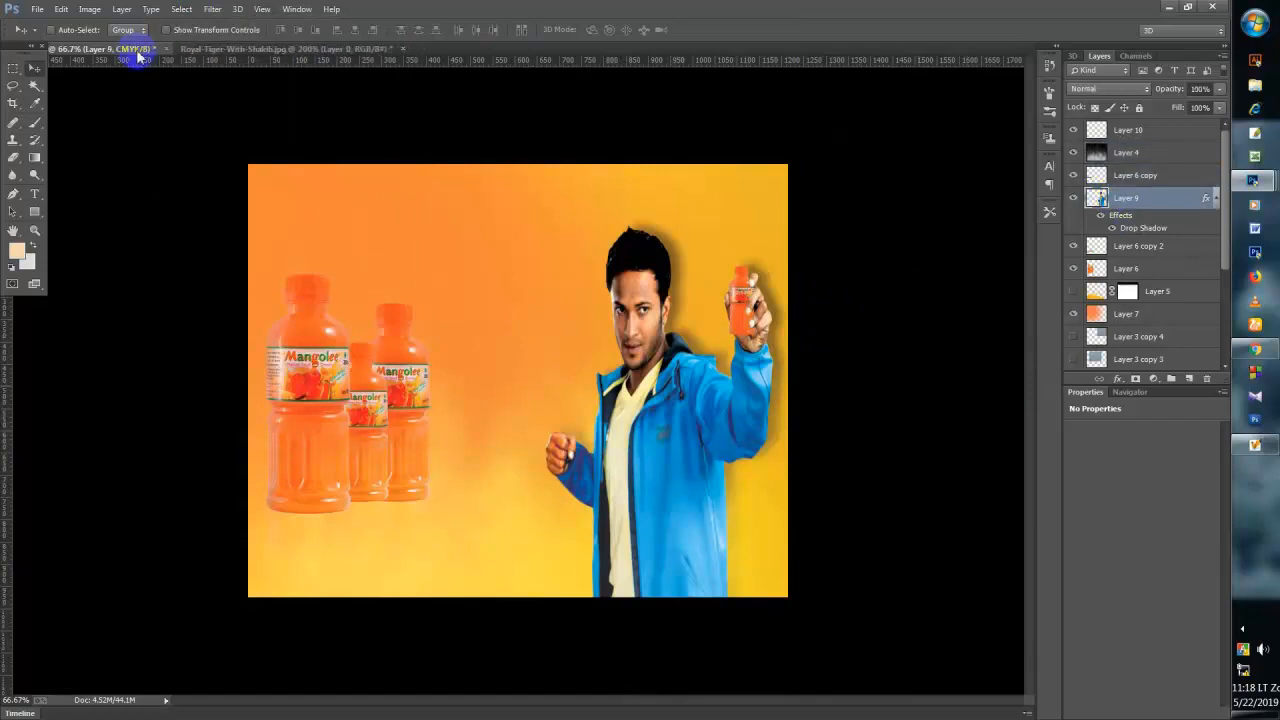
pyautogui.click(61, 9)
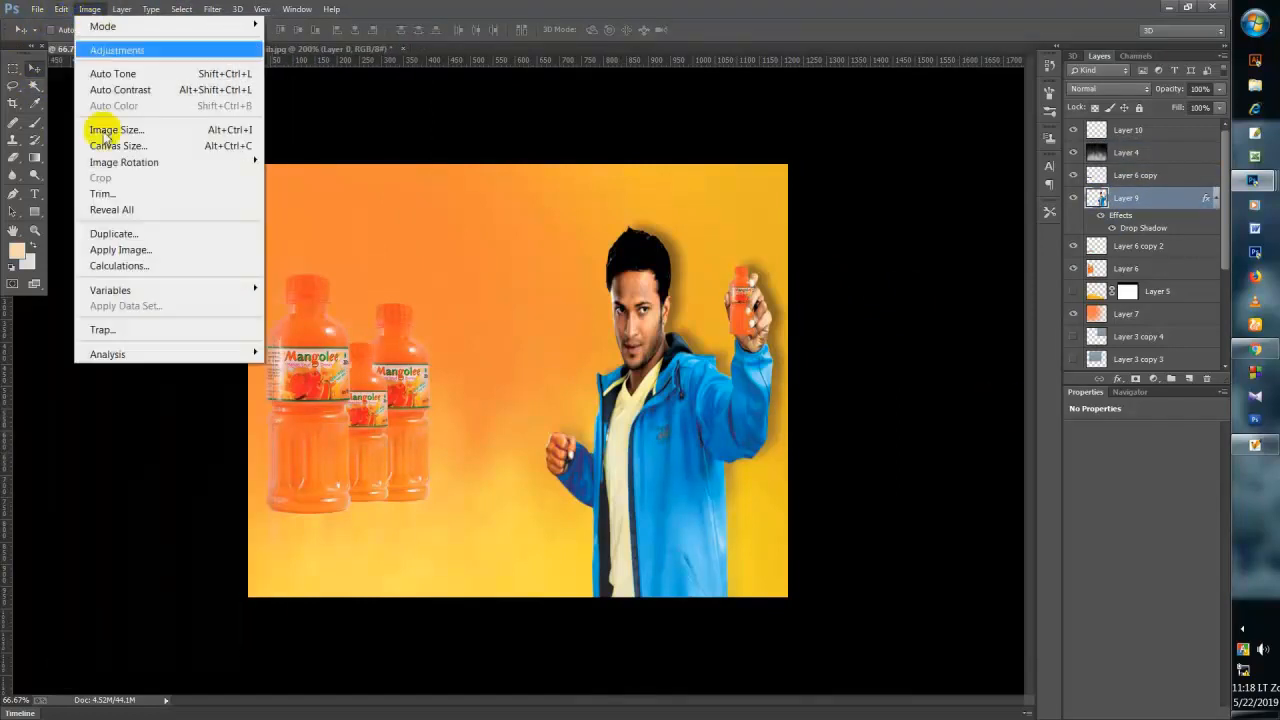
pyautogui.moveTo(125, 49)
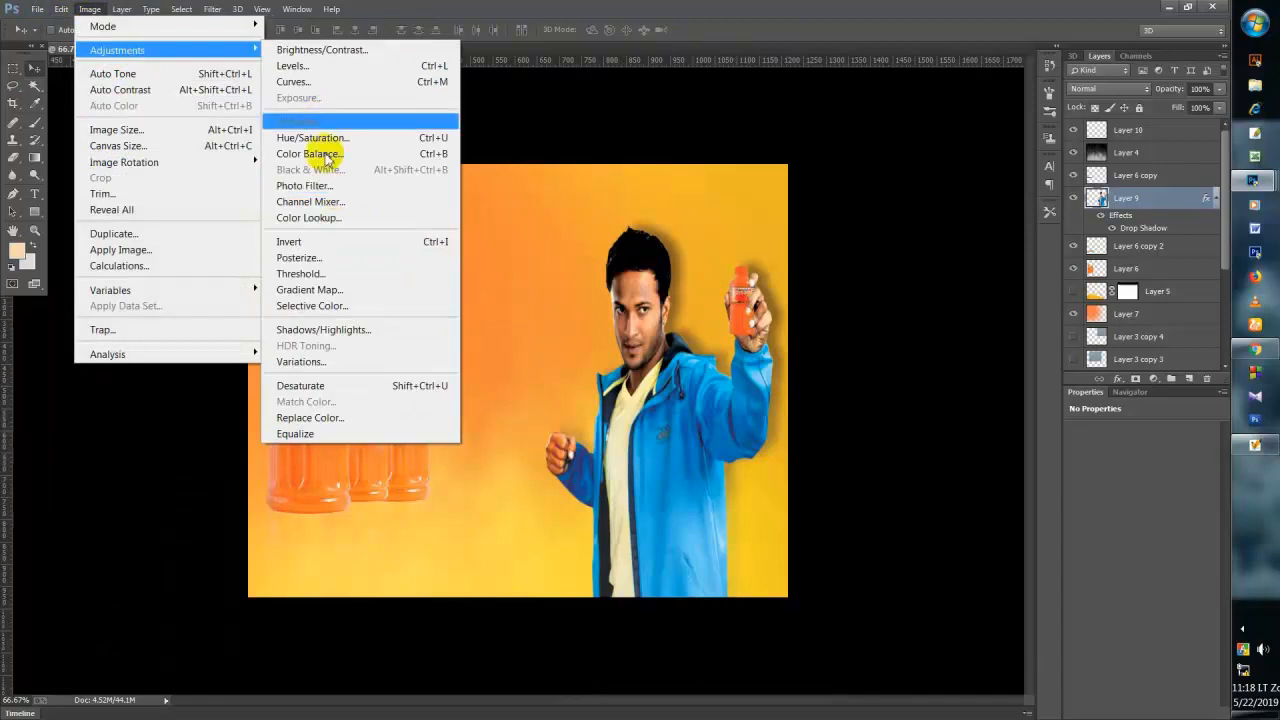
pyautogui.click(318, 55)
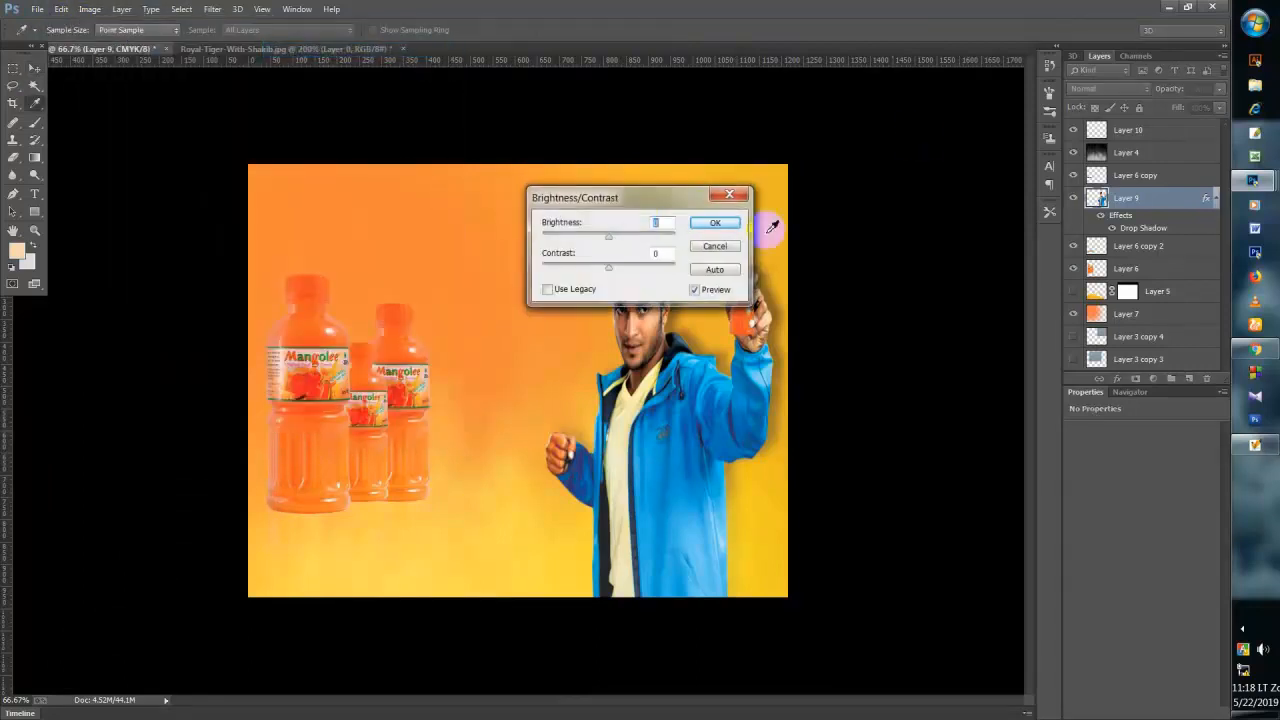
pyautogui.moveTo(598, 200); pyautogui.dragTo(854, 234)
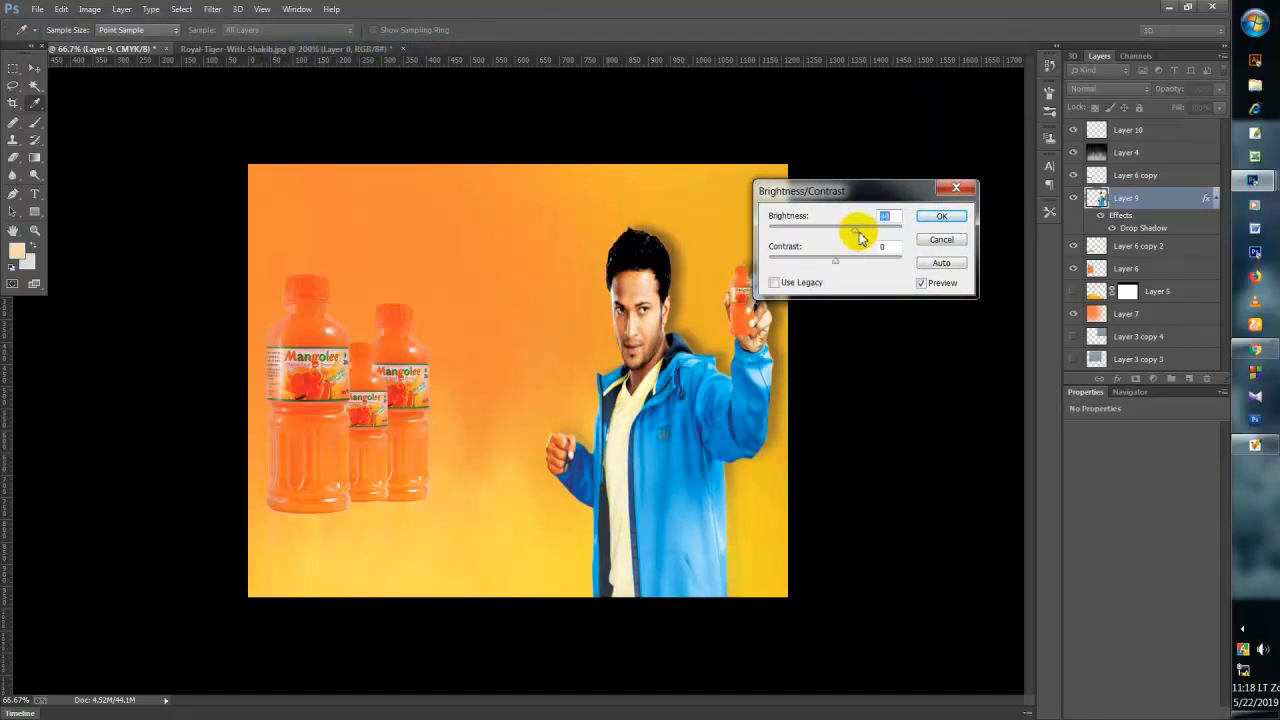
pyautogui.moveTo(859, 232); pyautogui.dragTo(860, 232)
pyautogui.click(941, 218)
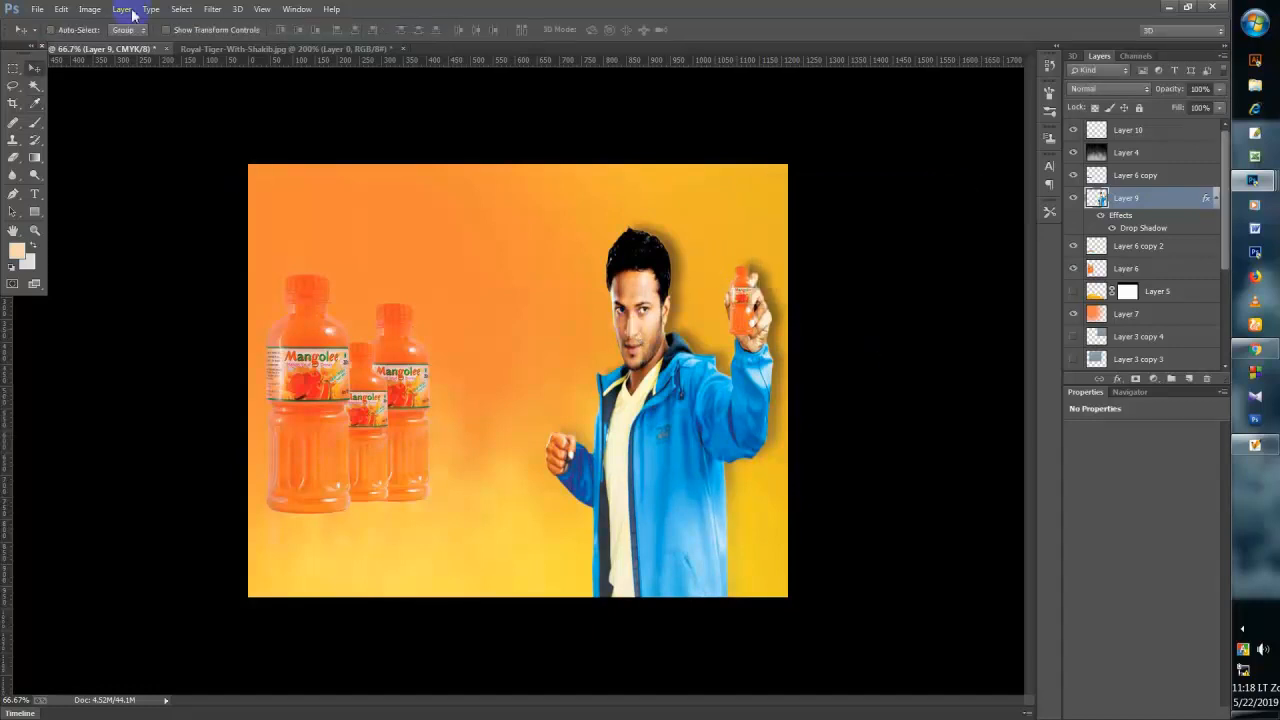
# - Shift the man's Layer 9 midtones strongly toward yellow with Color Balance, using levels of 0, +1 and about -67
pyautogui.click(90, 9)
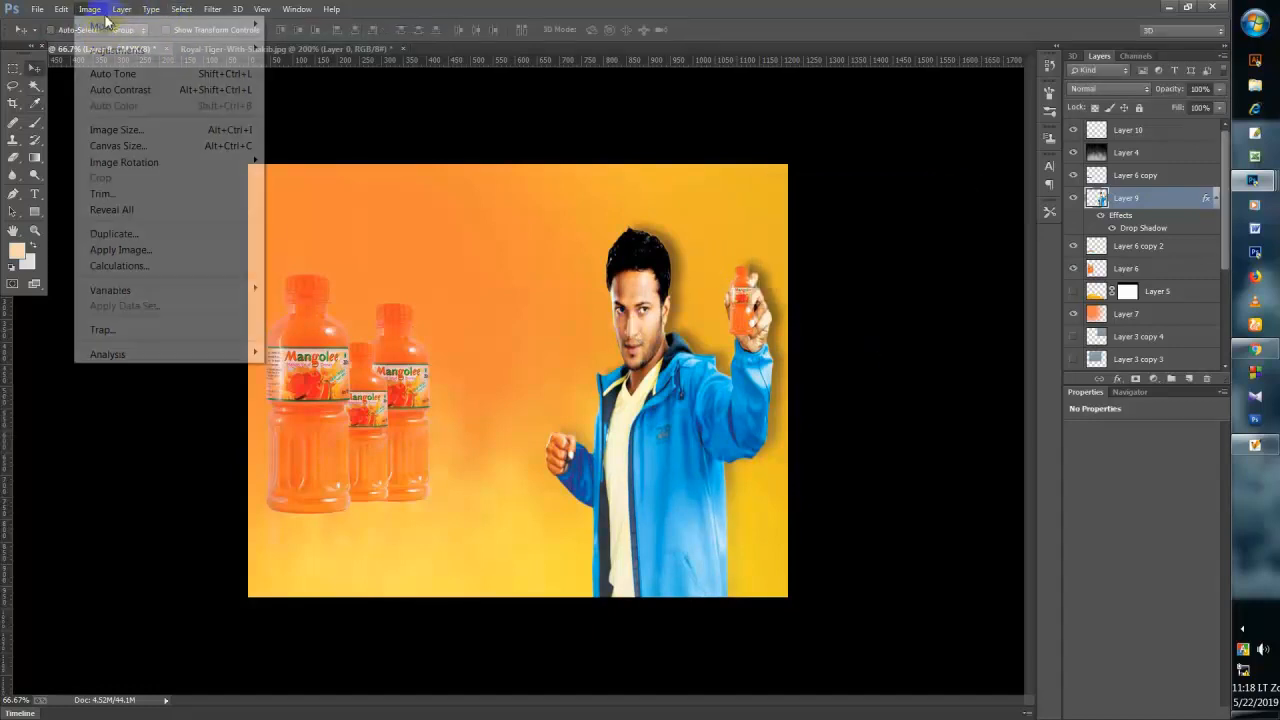
pyautogui.moveTo(104, 49)
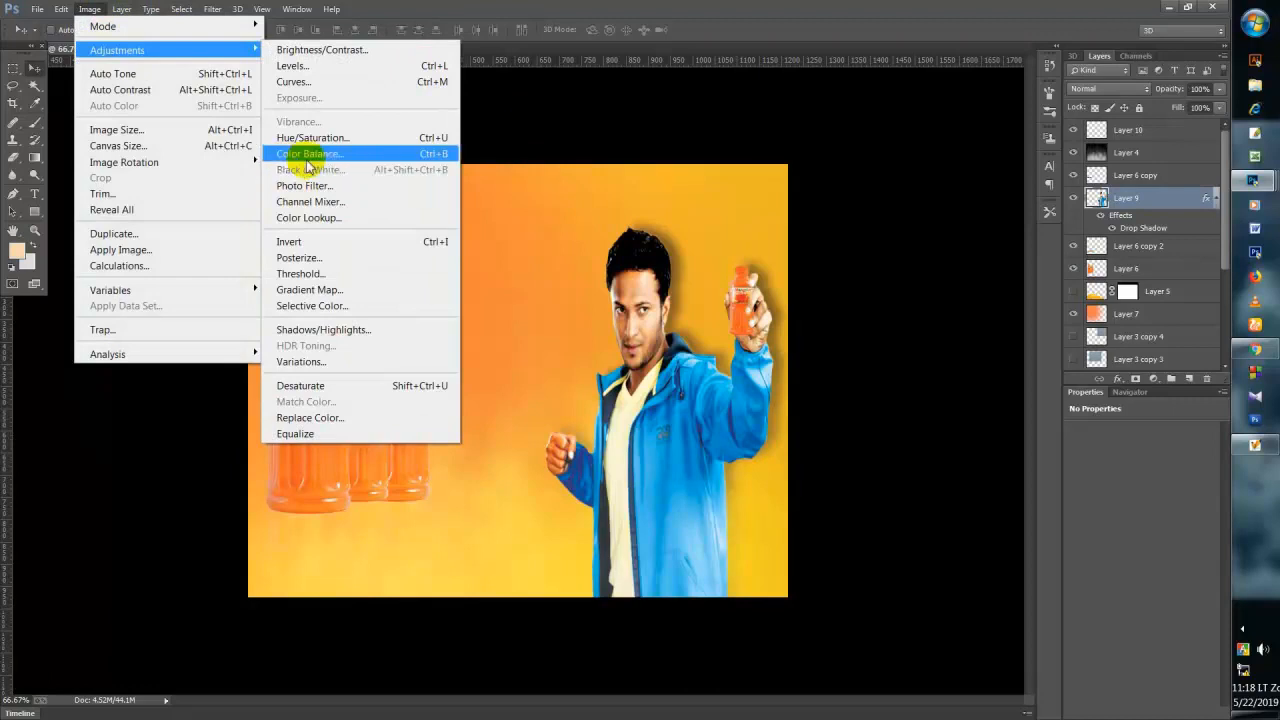
pyautogui.click(290, 154)
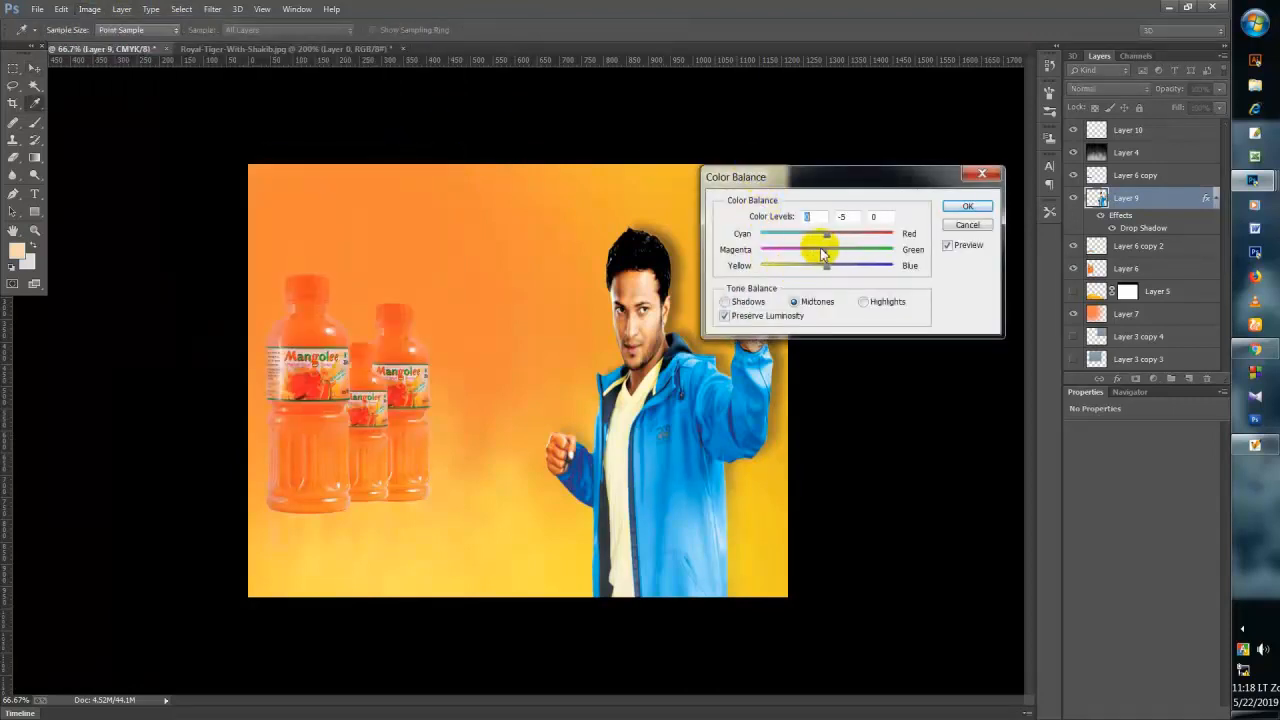
pyautogui.moveTo(800, 252)
pyautogui.mouseDown()
pyautogui.moveTo(818, 250)
pyautogui.moveTo(780, 250)
pyautogui.moveTo(828, 251)
pyautogui.moveTo(803, 270)
pyautogui.moveTo(786, 264)
pyautogui.mouseUp()
pyautogui.moveTo(886, 177); pyautogui.dragTo(1031, 160)
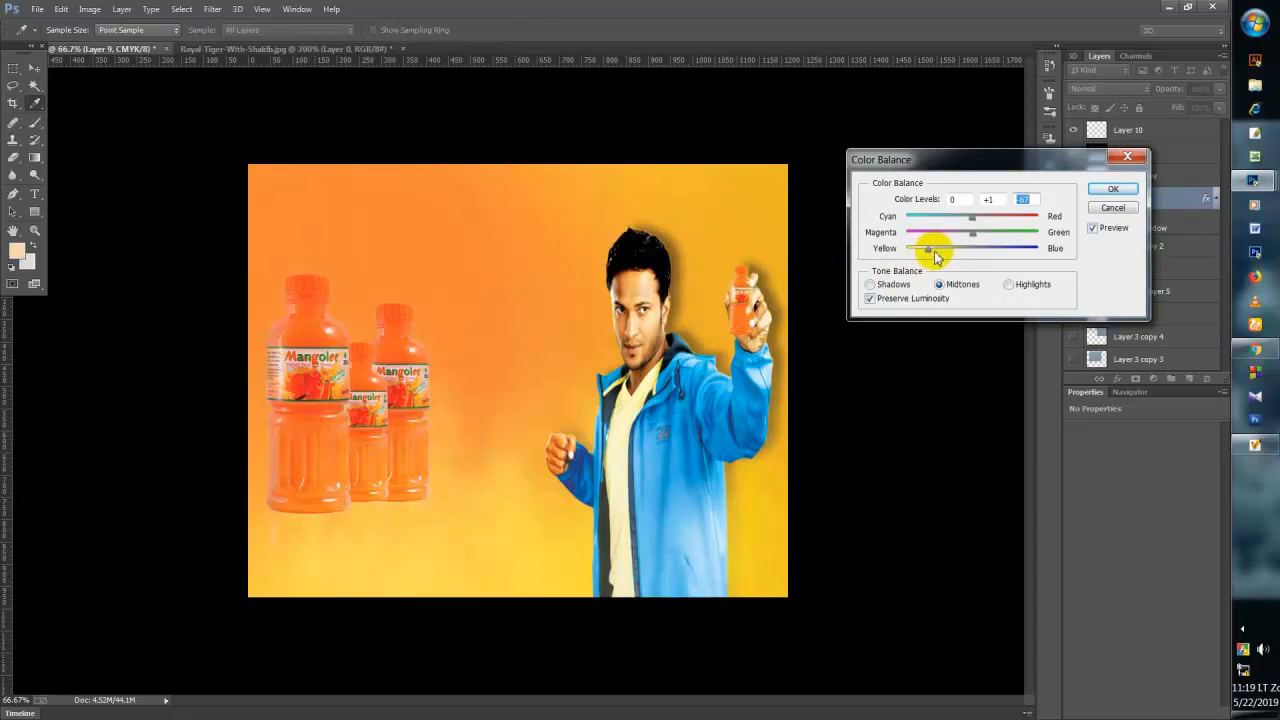
pyautogui.click(1113, 189)
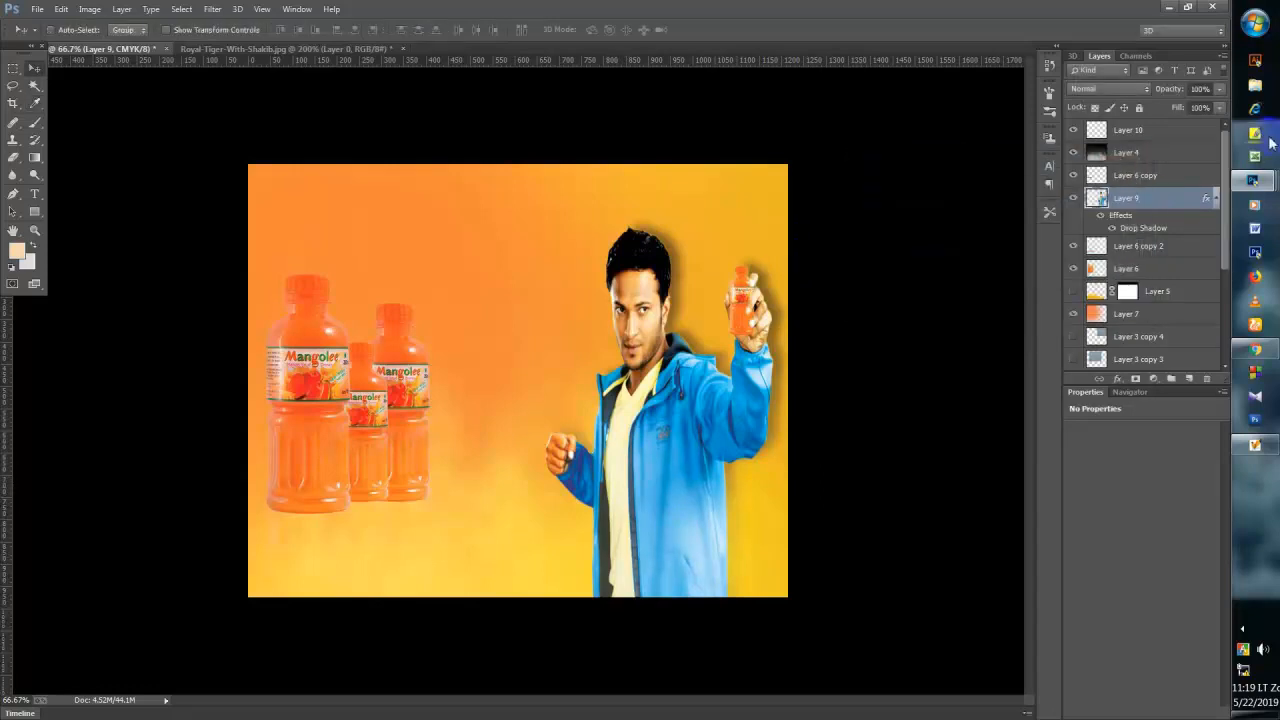
# - Examine the man's adjusted colours against the whole advertisement at several magnifications
pyautogui.hotkey('ctrl', '-')
pyautogui.hotkey('ctrl', '+')
pyautogui.hotkey('ctrl', '+')
pyautogui.hotkey('ctrl', '+')
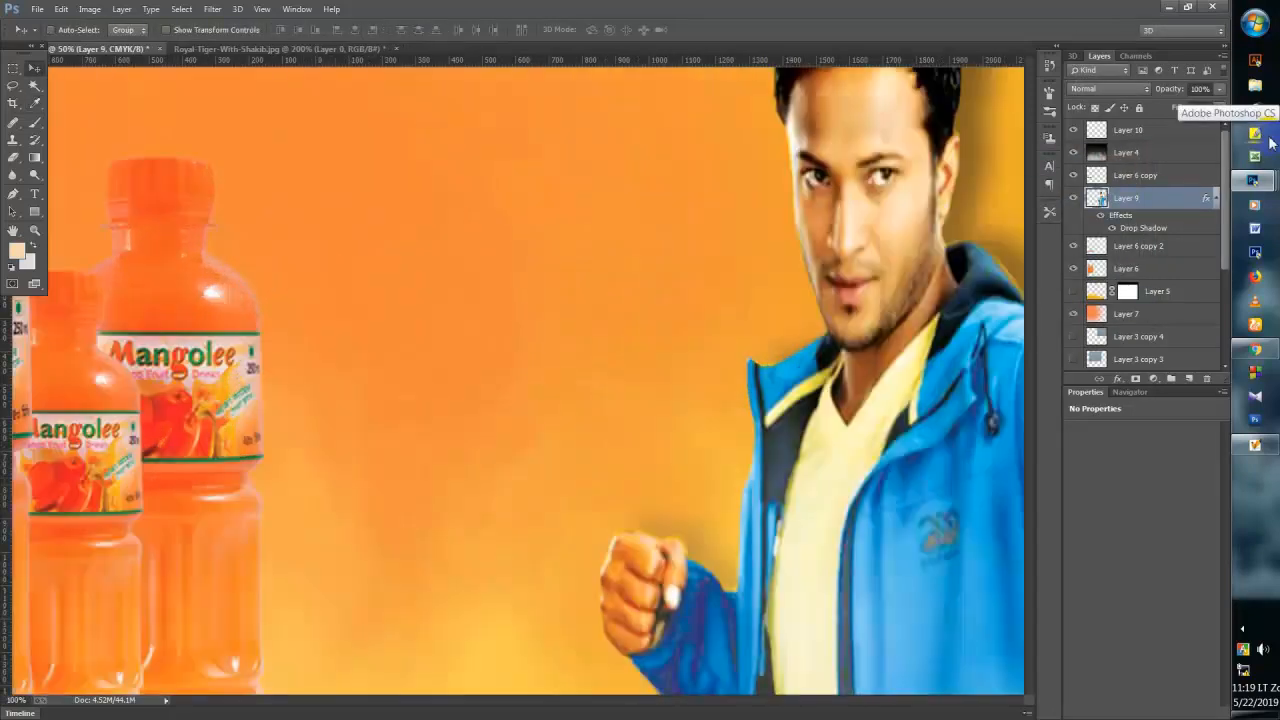
pyautogui.hotkey('ctrl', '-')
pyautogui.hotkey('ctrl', '-')
pyautogui.hotkey('ctrl', '-')
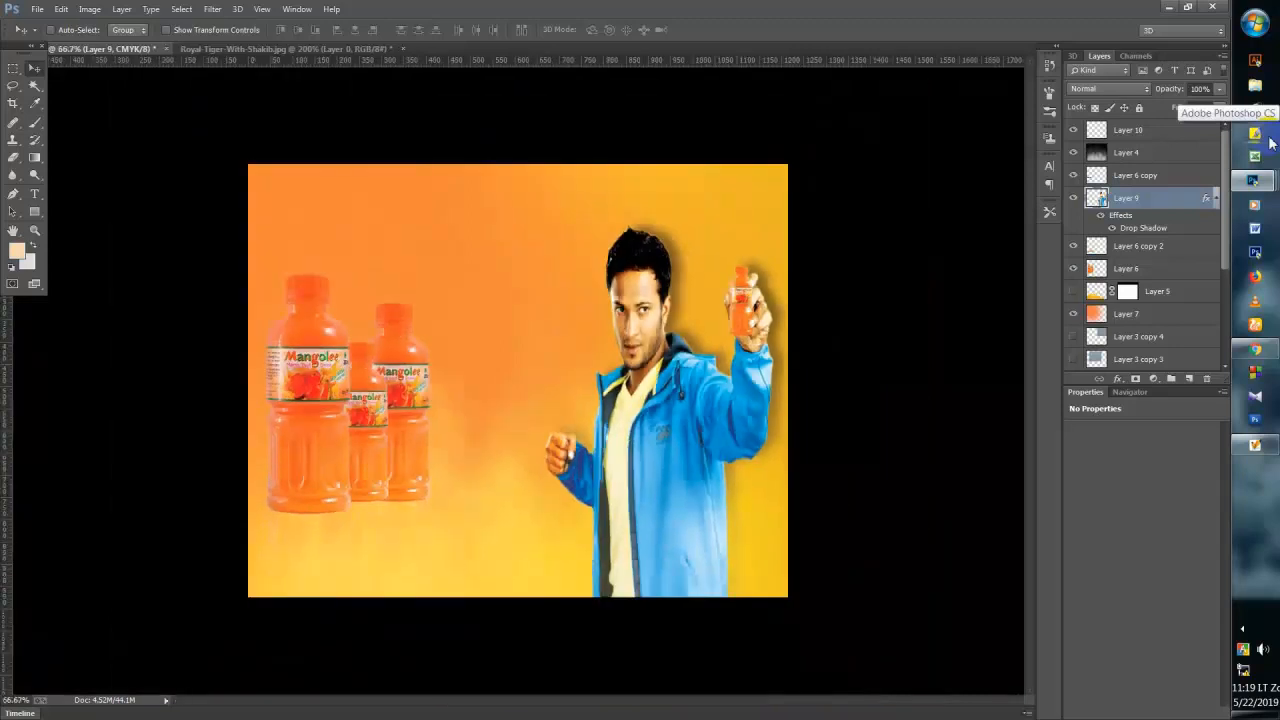
pyautogui.hotkey('ctrl', '+')
pyautogui.hotkey('ctrl', '-')
pyautogui.hotkey('ctrl', '+')
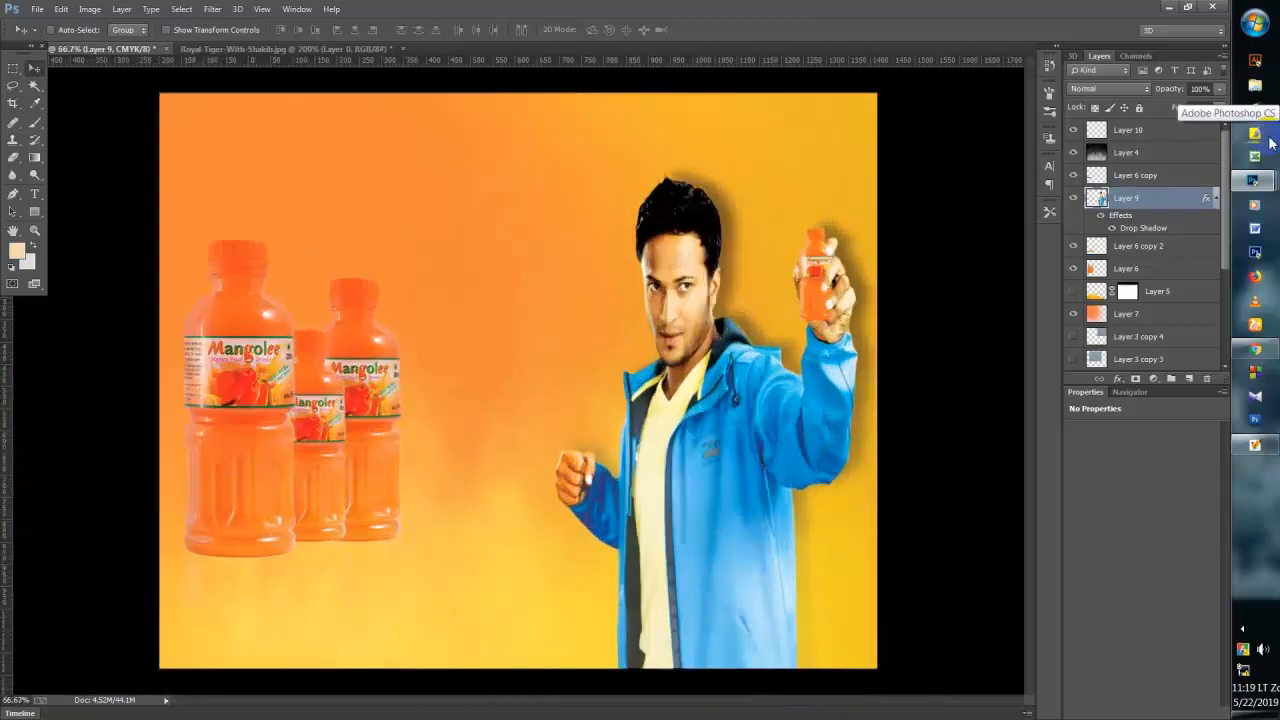
pyautogui.hotkey('ctrl', '+')
pyautogui.hotkey('ctrl', '-')
pyautogui.hotkey('ctrl', '+')
pyautogui.hotkey('ctrl', '-')
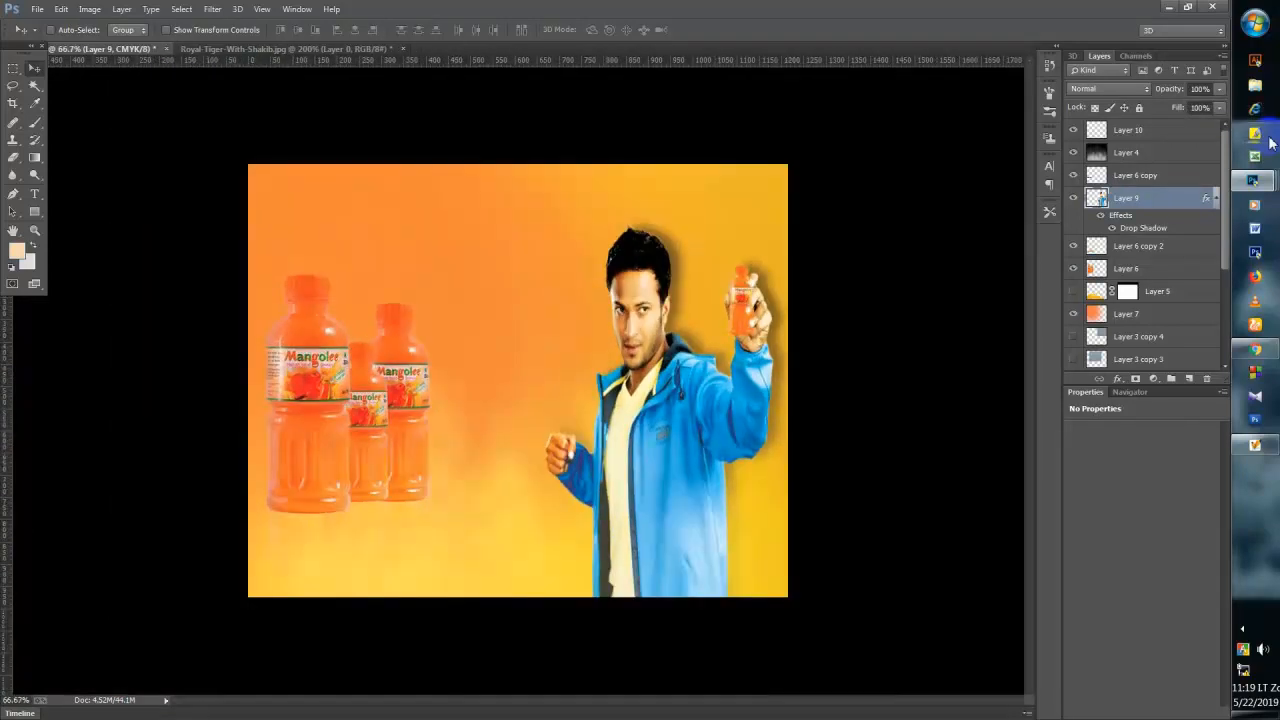
# - Select the Overlay texture Layer 4 from the canvas and hide it
pyautogui.rightClick(400, 406)
pyautogui.click(407, 415)
pyautogui.rightClick(407, 415)
pyautogui.click(425, 418)
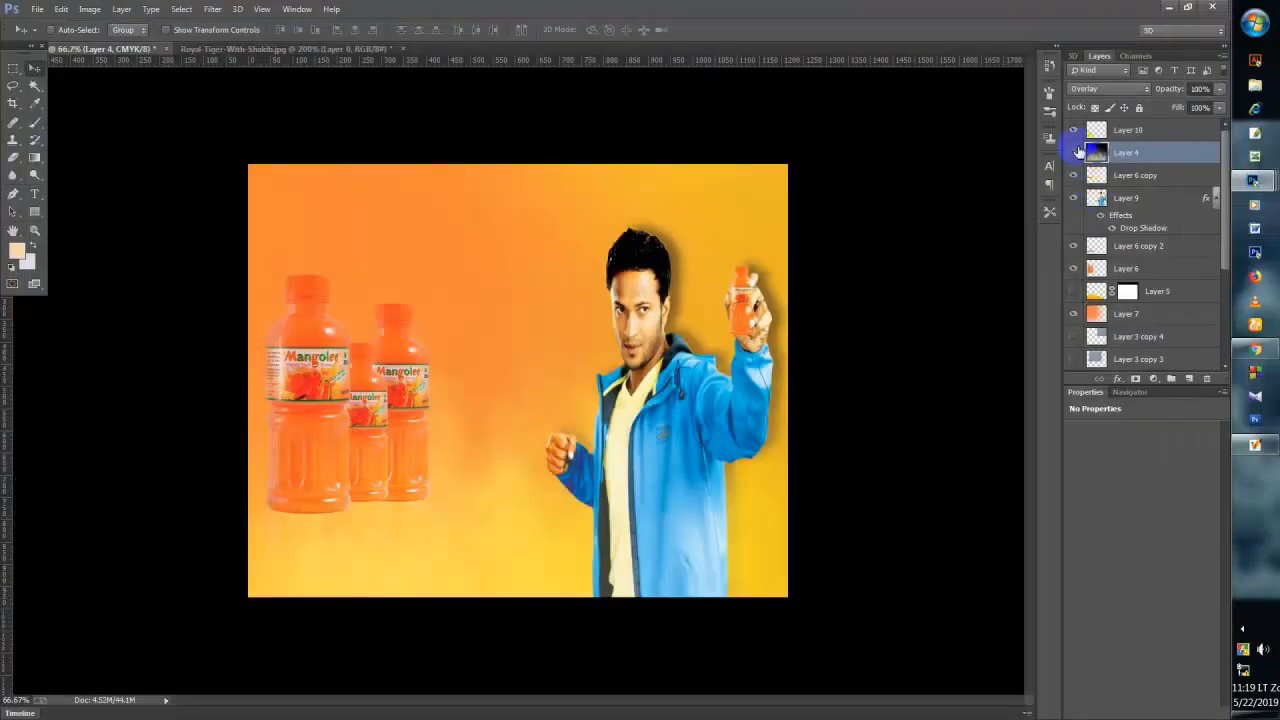
pyautogui.click(1075, 152)
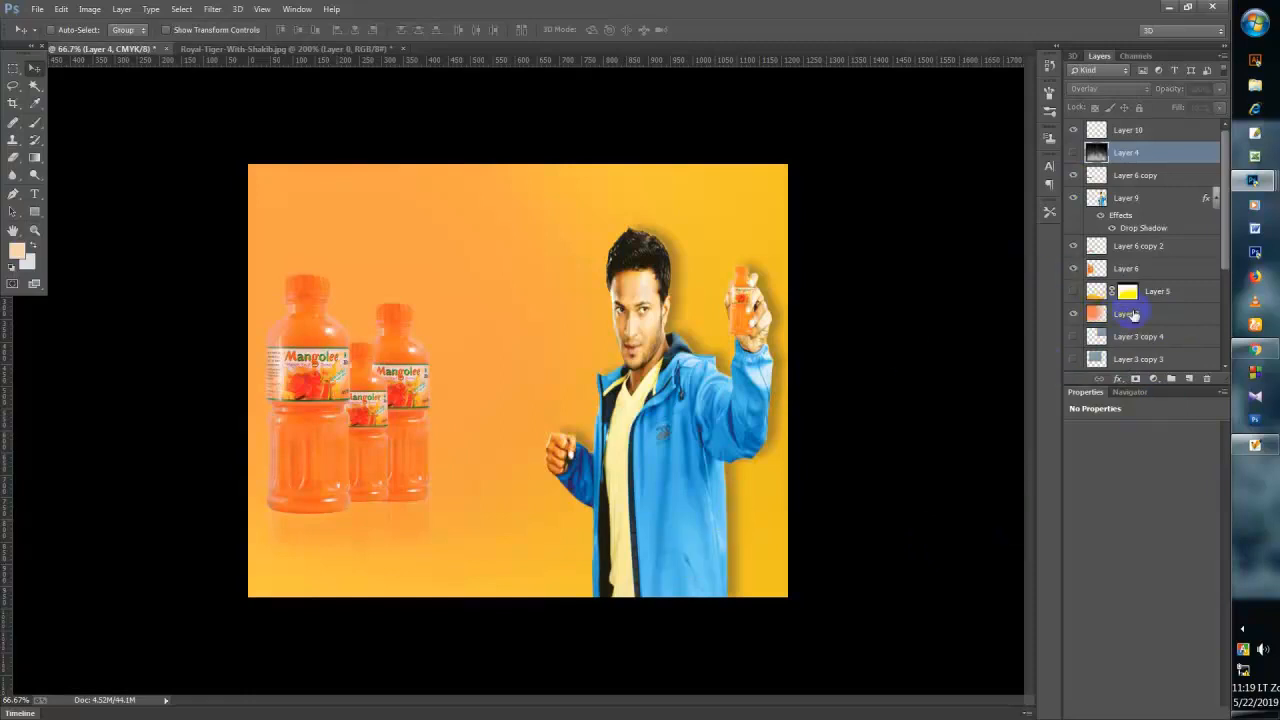
# - Merge Layer 6 and Layer 6 copy 2, and move the merged bottles with their reflection higher on the canvas
pyautogui.click(1100, 270)
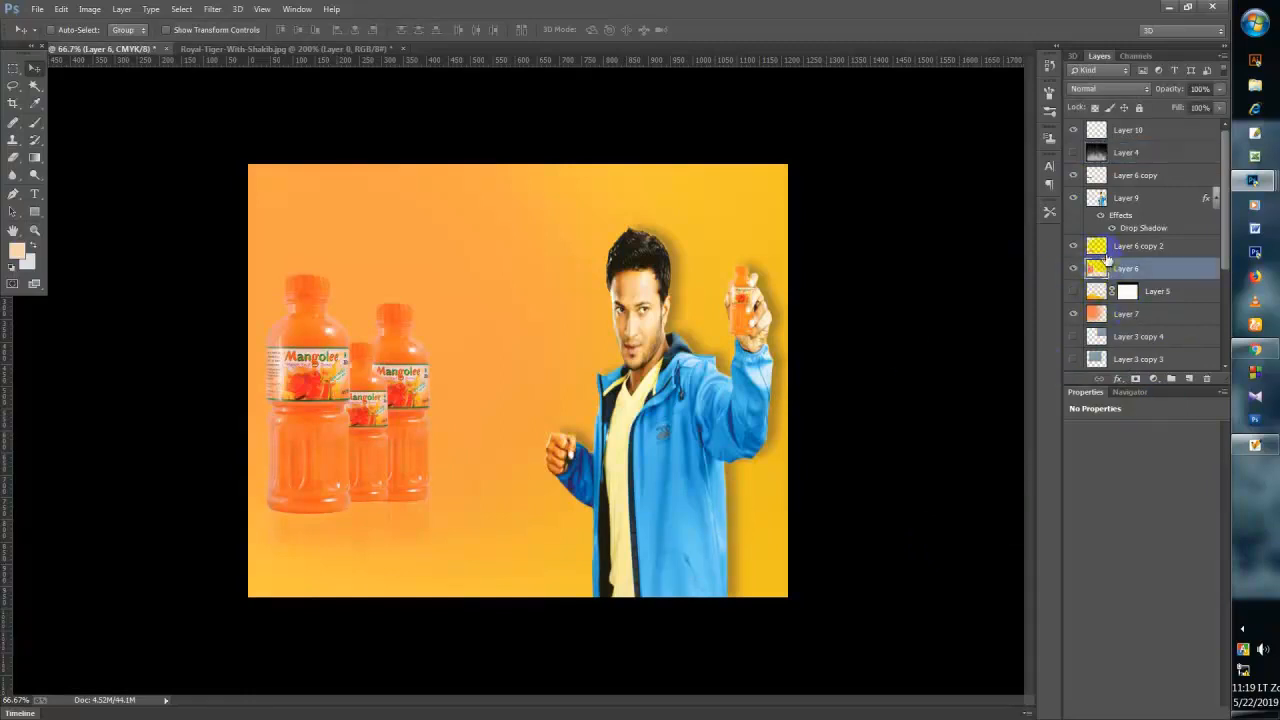
pyautogui.click(1107, 252)
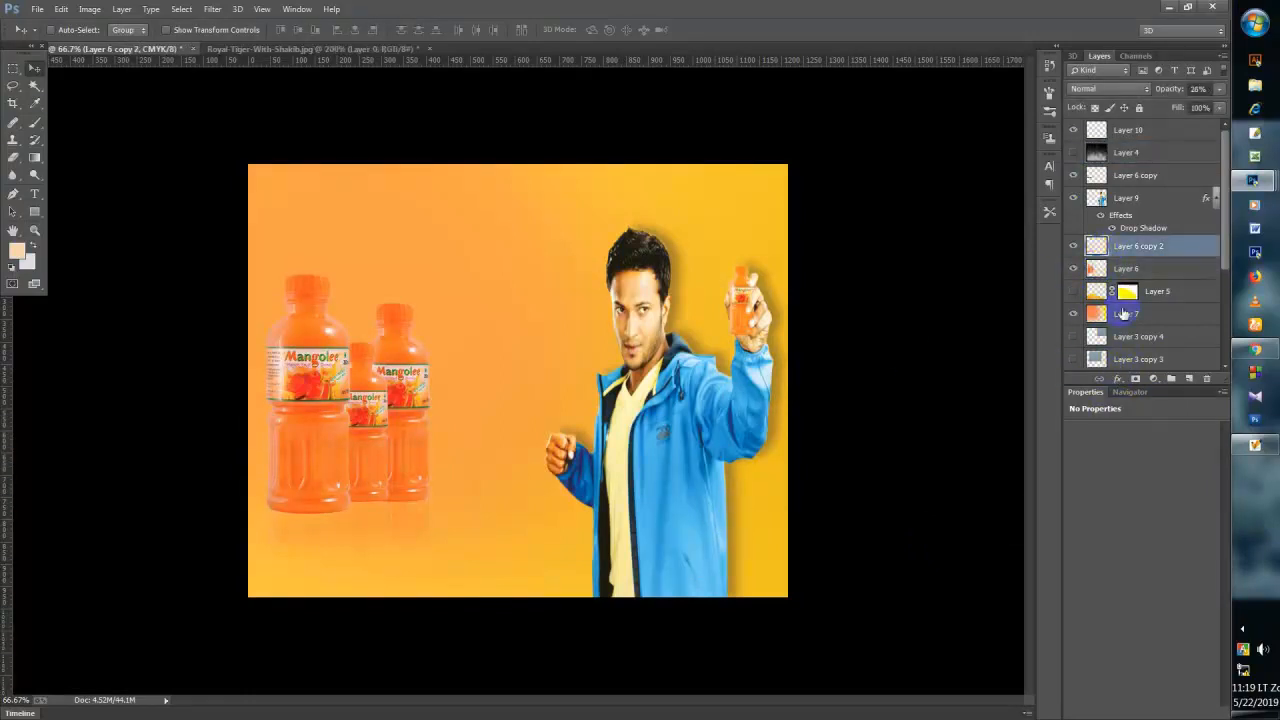
pyautogui.keyDown('ctrl'); pyautogui.click(1121, 272); pyautogui.keyUp('ctrl')
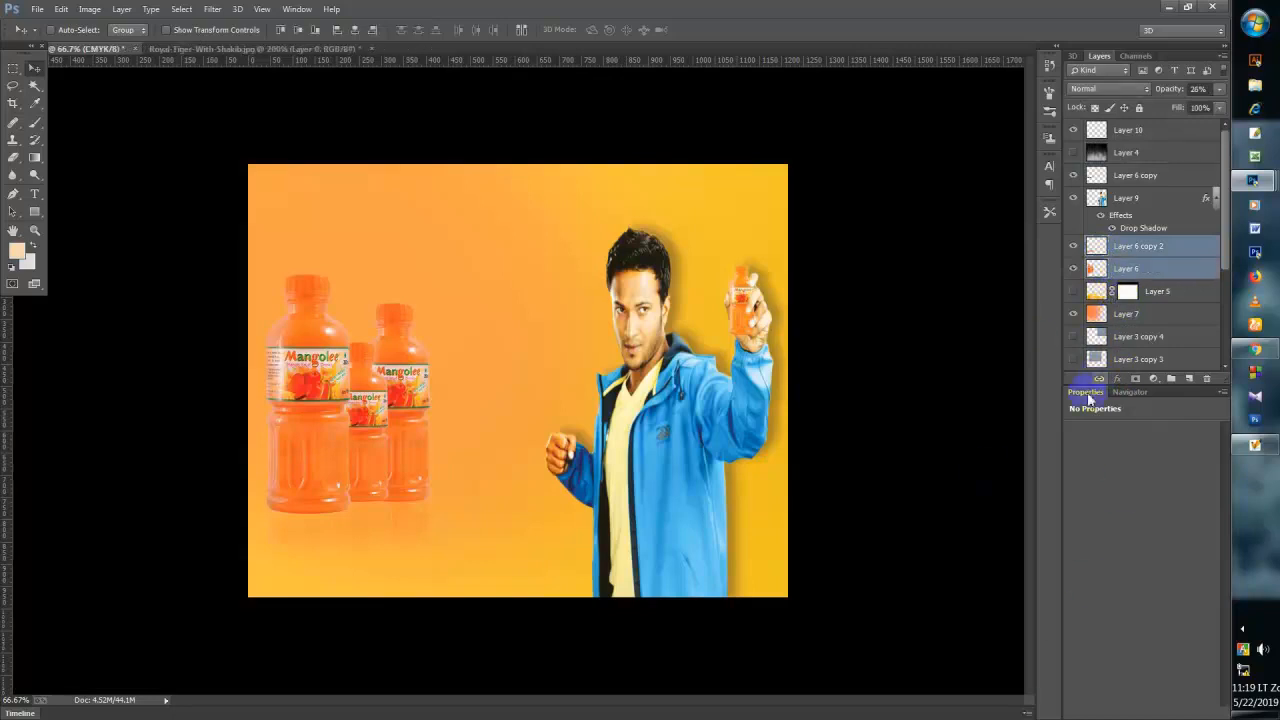
pyautogui.hotkey('ctrl', 'e')
pyautogui.moveTo(375, 405)
pyautogui.mouseDown()
pyautogui.moveTo(390, 325)
pyautogui.moveTo(372, 326)
pyautogui.moveTo(380, 314)
pyautogui.moveTo(380, 328)
pyautogui.mouseUp()
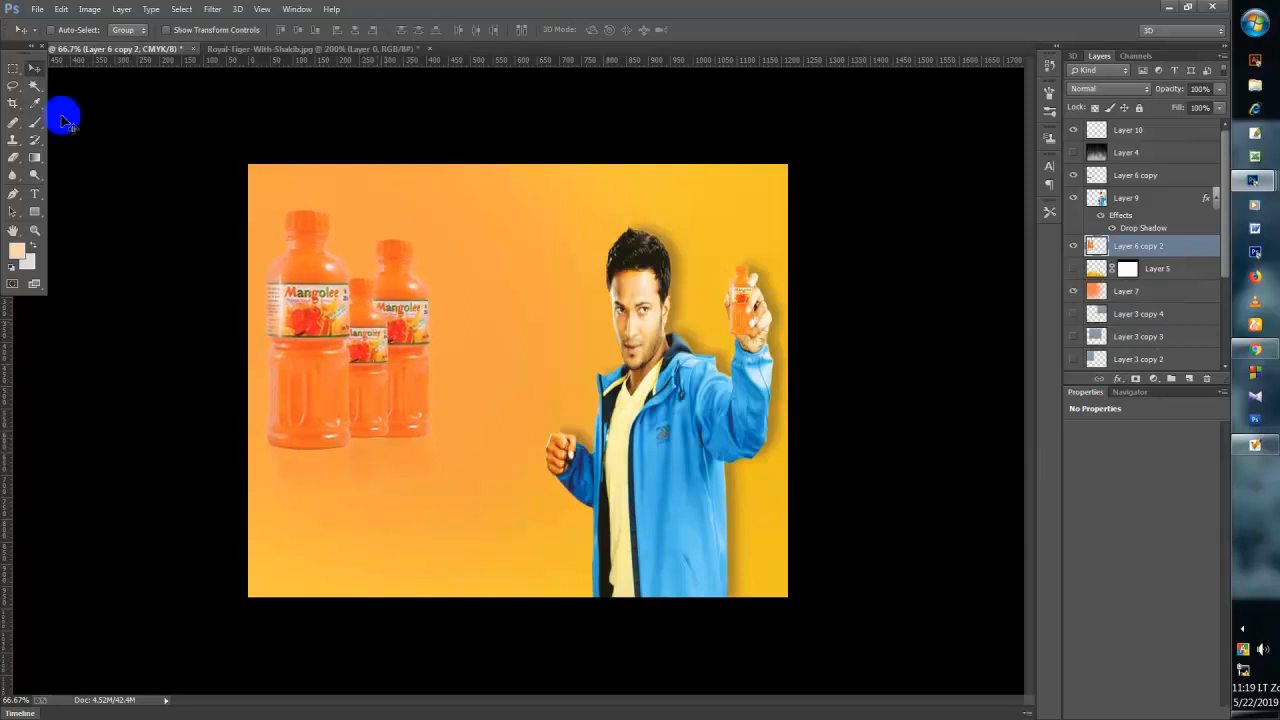
# - Browse the WALPRAPER (G:) drive, including the pNG Fruit and png business card logo folders, for artwork to open
pyautogui.click(36, 9)
pyautogui.click(55, 40)
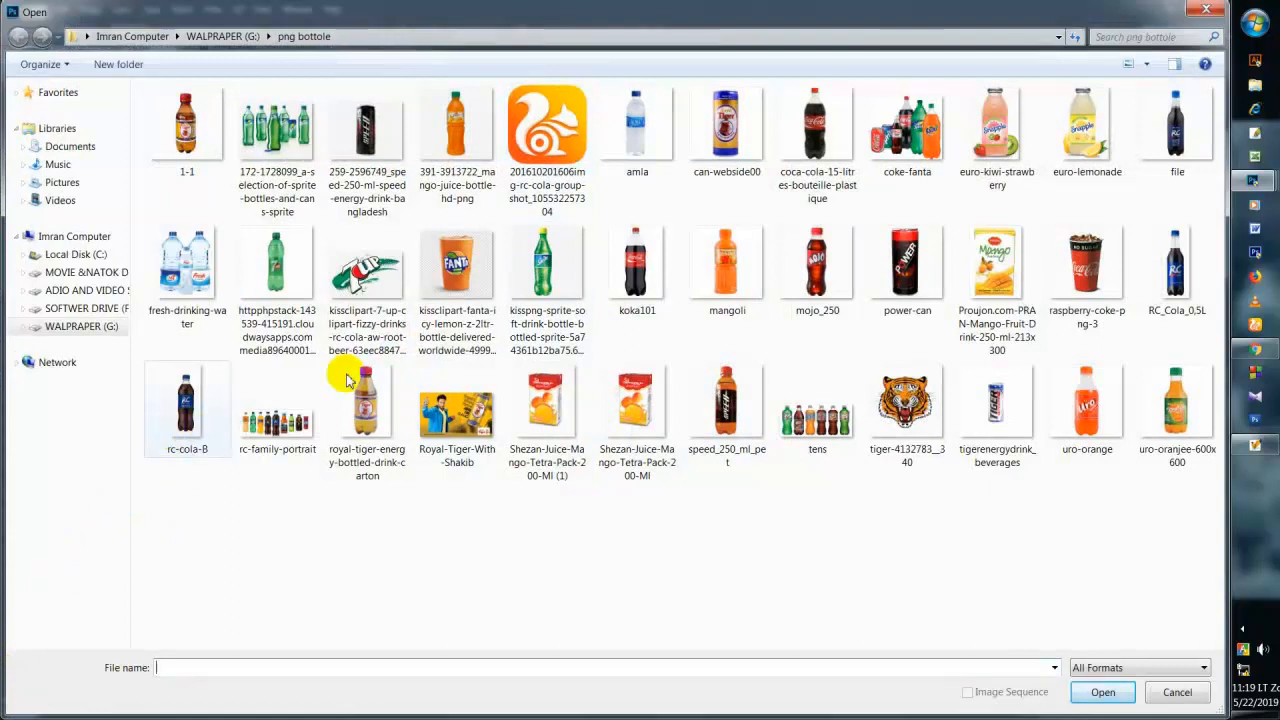
pyautogui.click(100, 327)
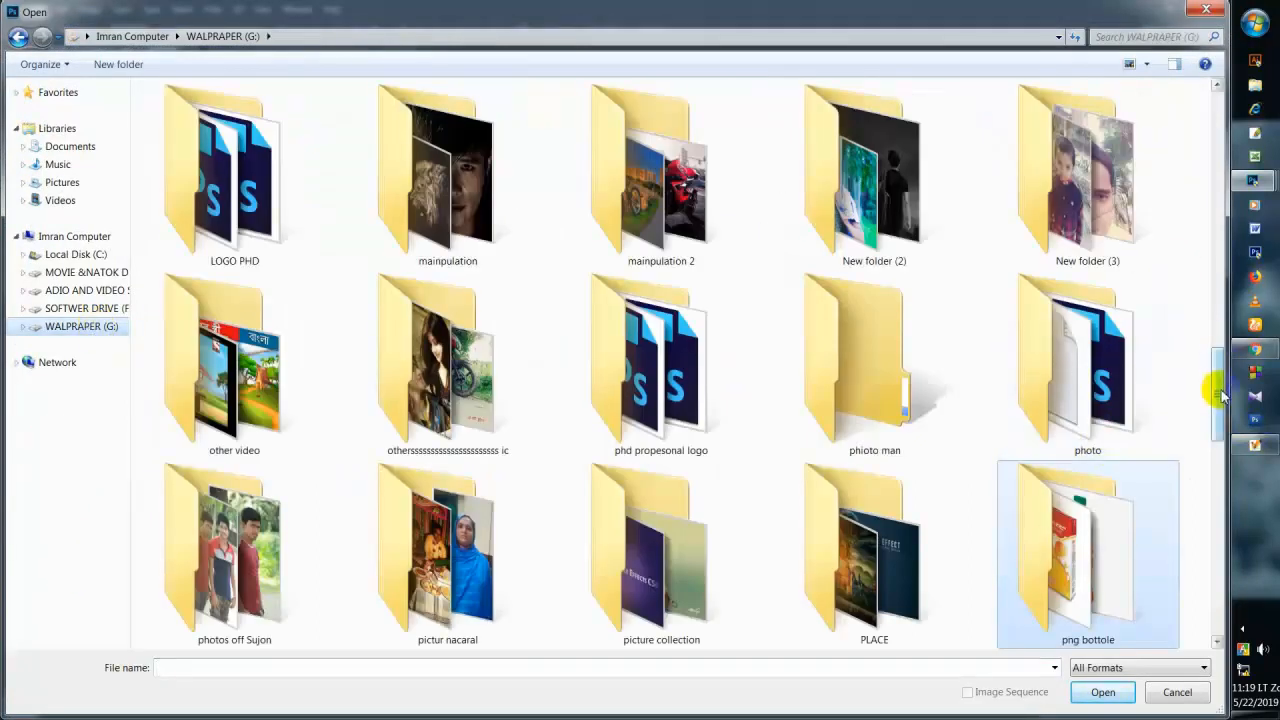
pyautogui.moveTo(1214, 389); pyautogui.dragTo(1218, 445)
pyautogui.doubleClick(440, 330)
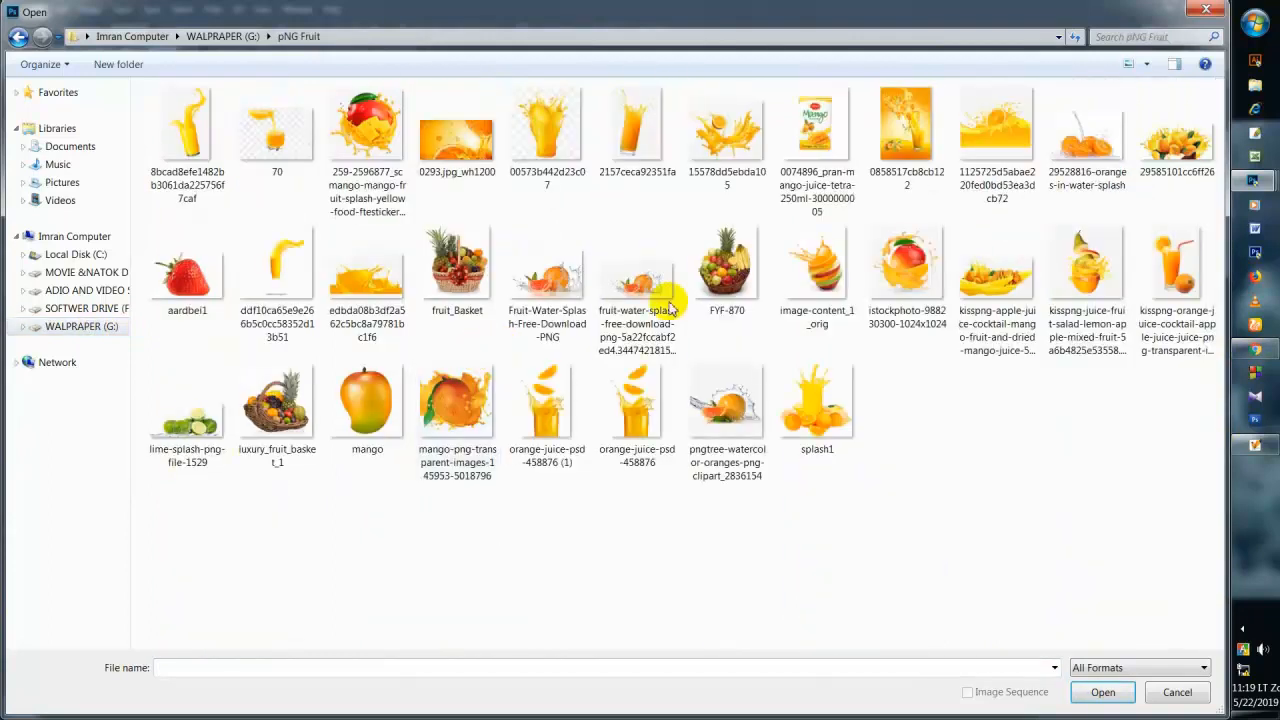
pyautogui.click(18, 36)
pyautogui.doubleClick(177, 557)
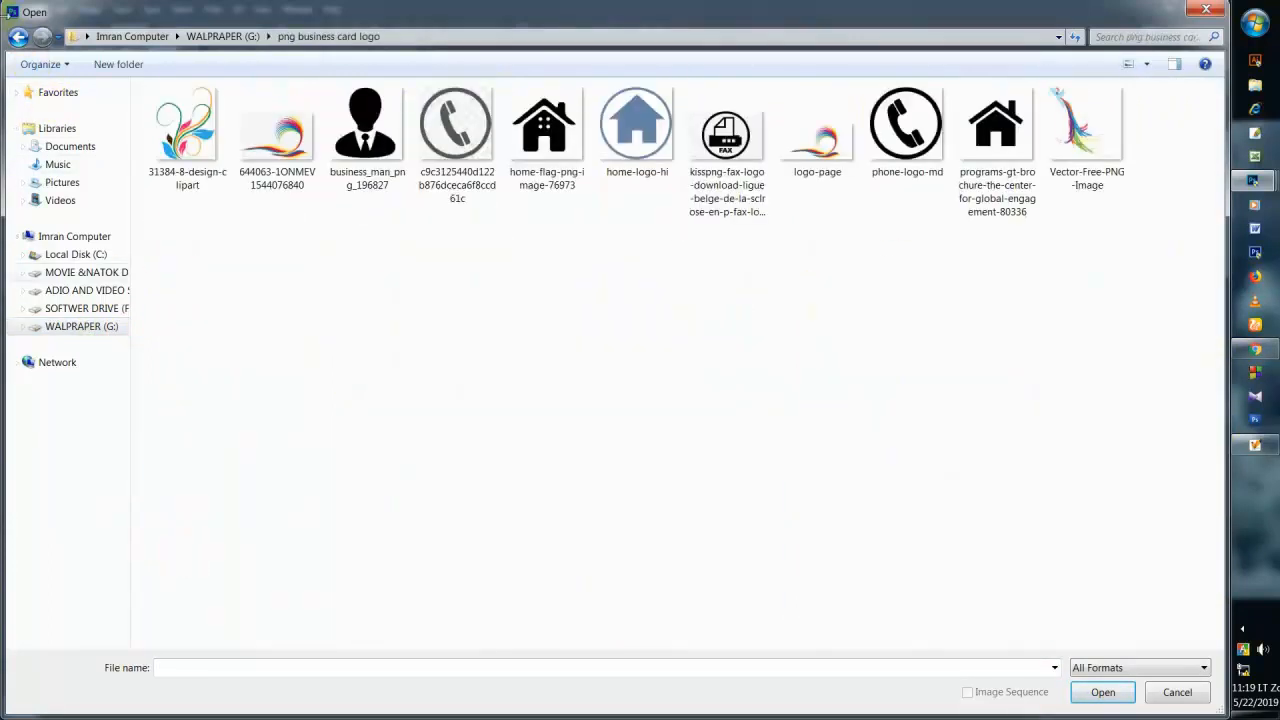
pyautogui.click(18, 36)
pyautogui.doubleClick(487, 590)
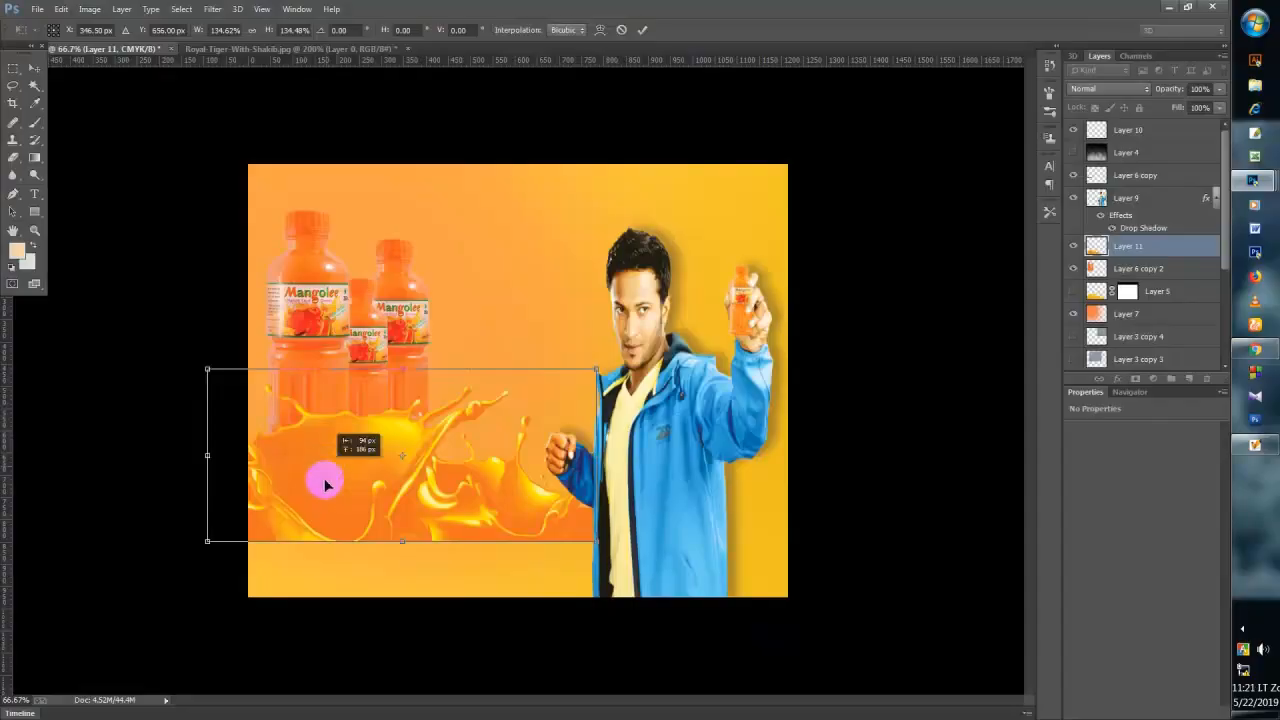
# - Fit the orange splash on Layer 11 to the canvas's lower edge at 112.92% width and place copies along that edge
pyautogui.moveTo(329, 483); pyautogui.dragTo(337, 531)
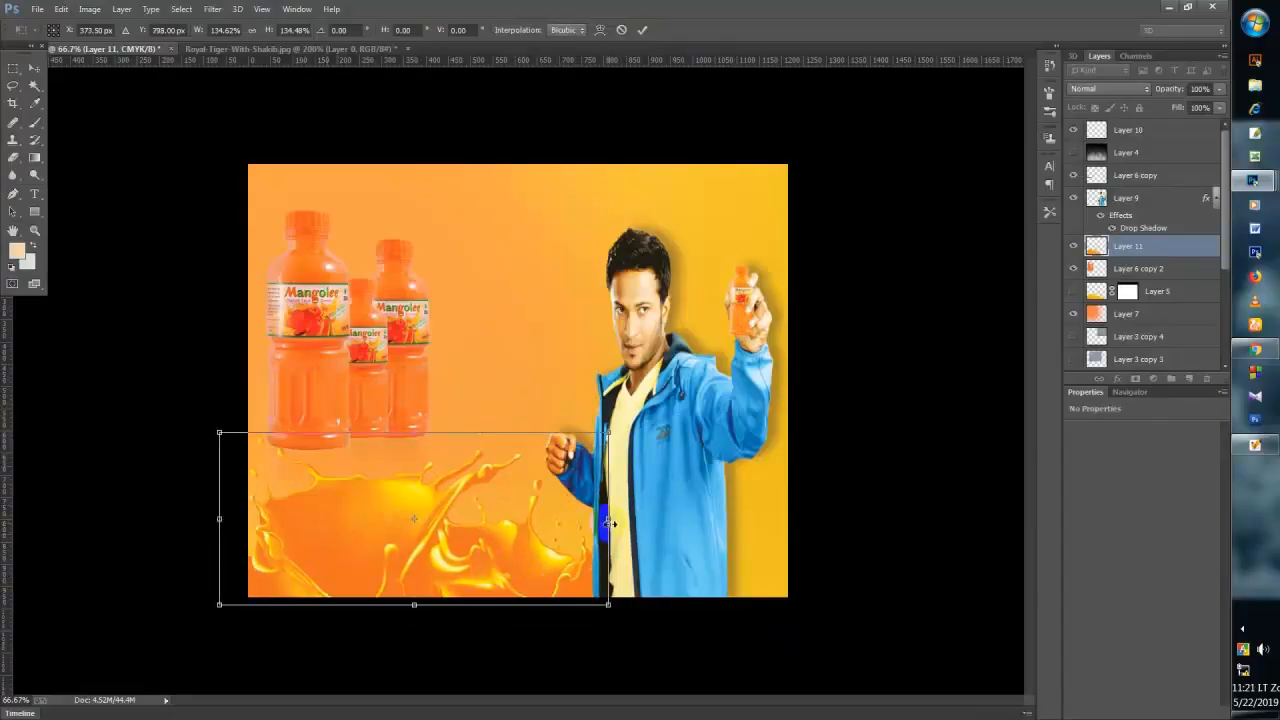
pyautogui.moveTo(609, 522); pyautogui.dragTo(540, 553)
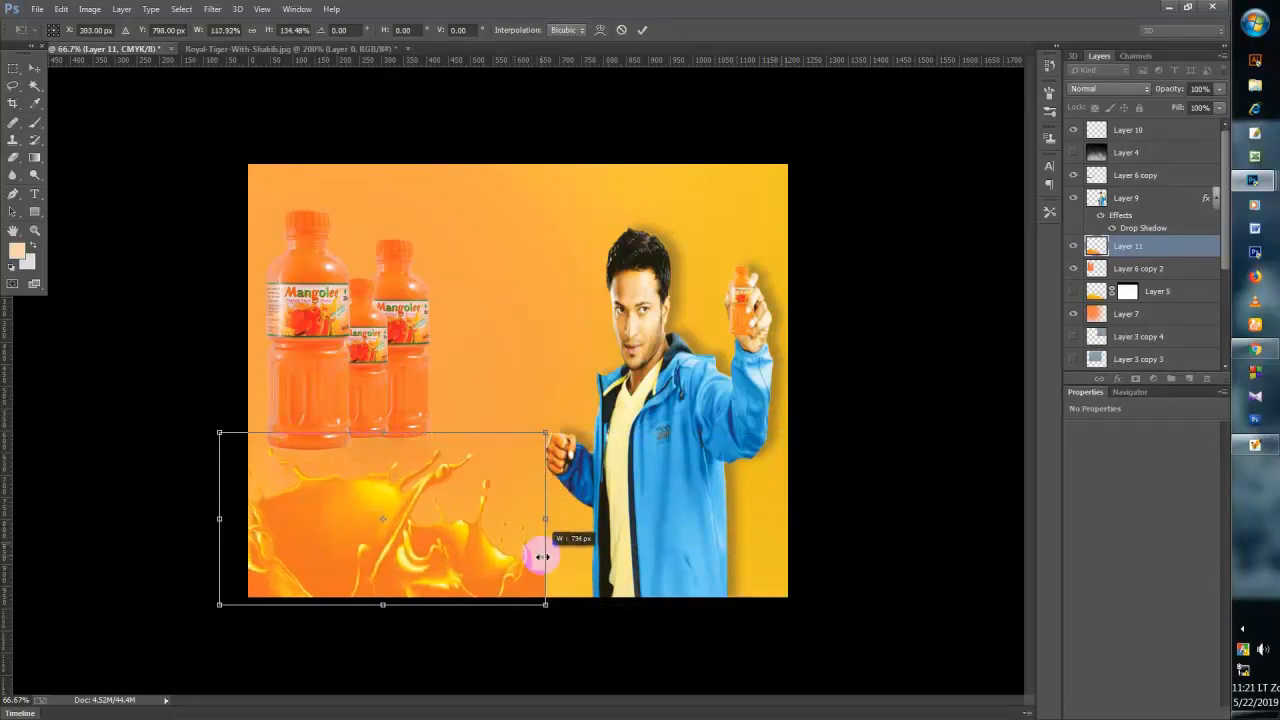
pyautogui.click(638, 30)
pyautogui.moveTo(520, 477); pyautogui.dragTo(438, 549)
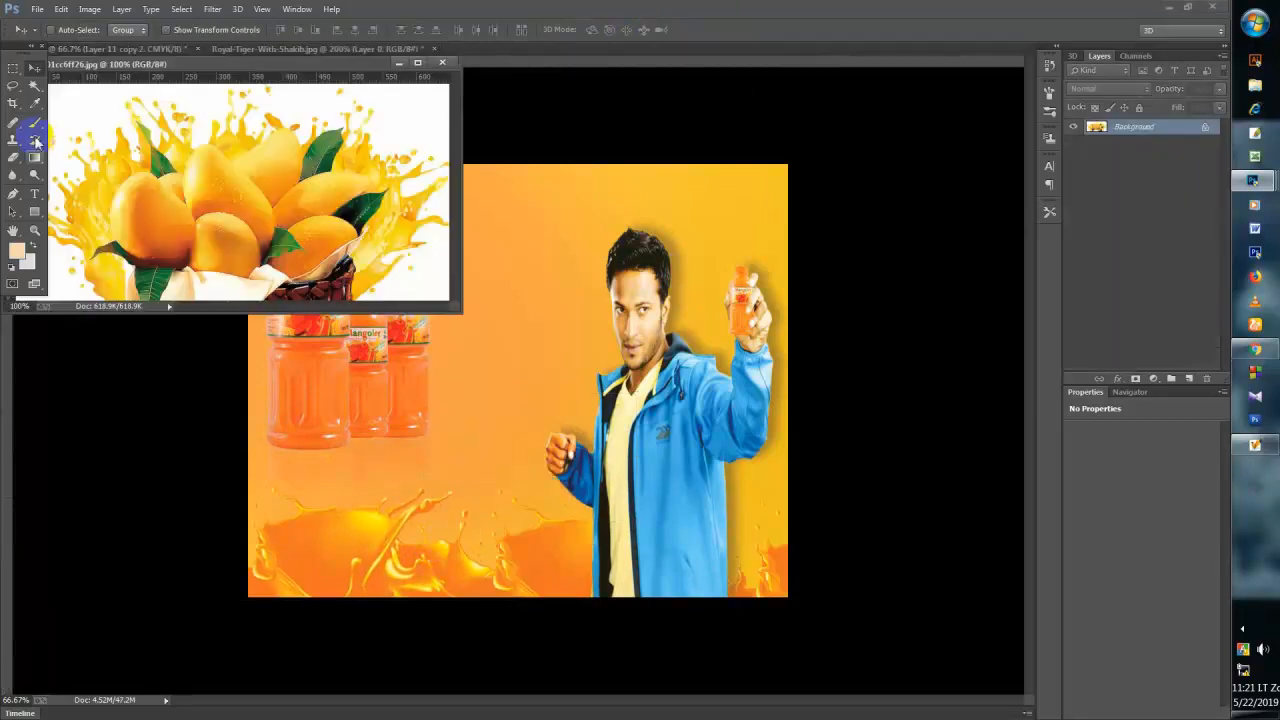
# - Select the entire mango basket picture, copy it into the advertisement as a new layer, and position it over the bottles
pyautogui.click(35, 86)
pyautogui.click(100, 100)
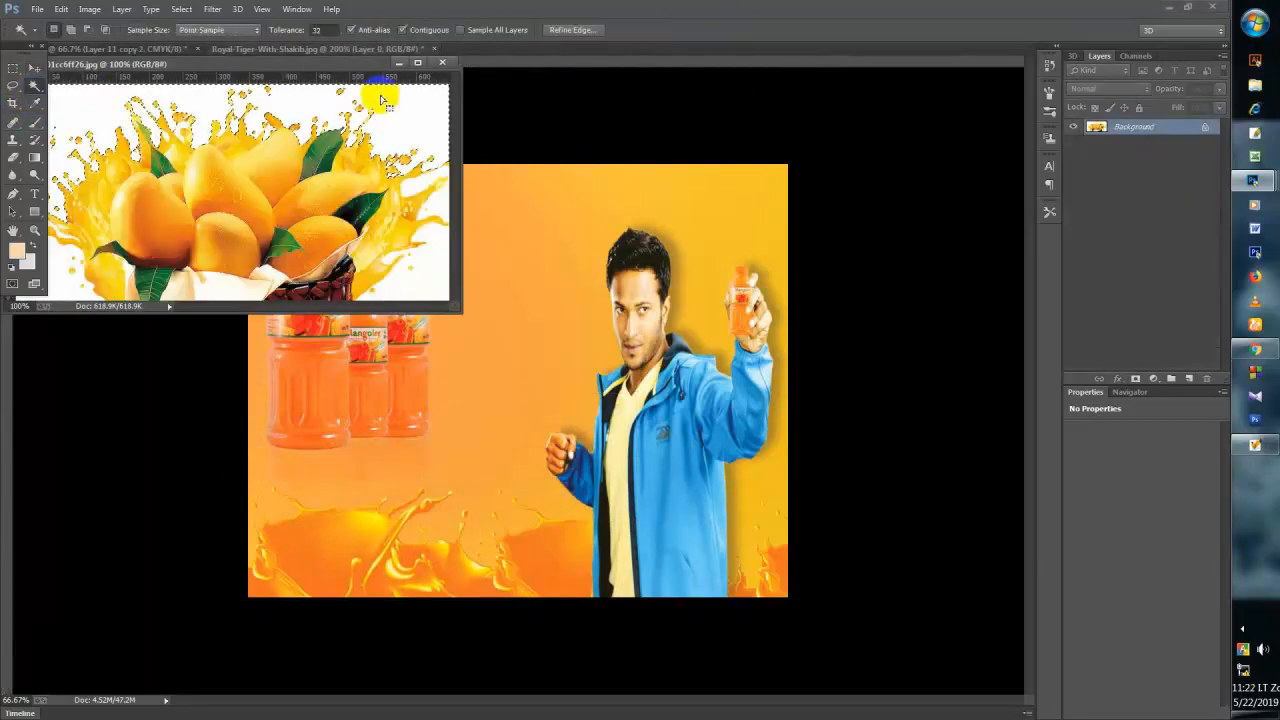
pyautogui.click(181, 9)
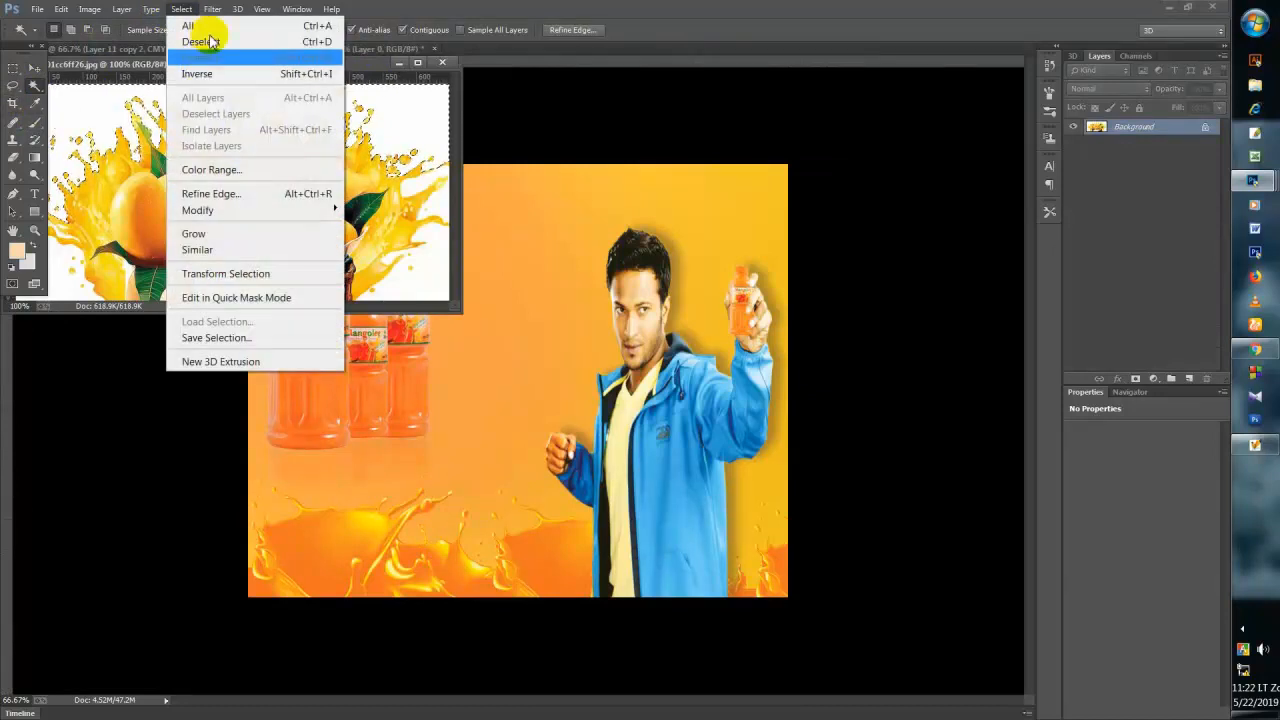
pyautogui.click(205, 38)
pyautogui.click(35, 67)
pyautogui.moveTo(150, 145); pyautogui.dragTo(699, 180)
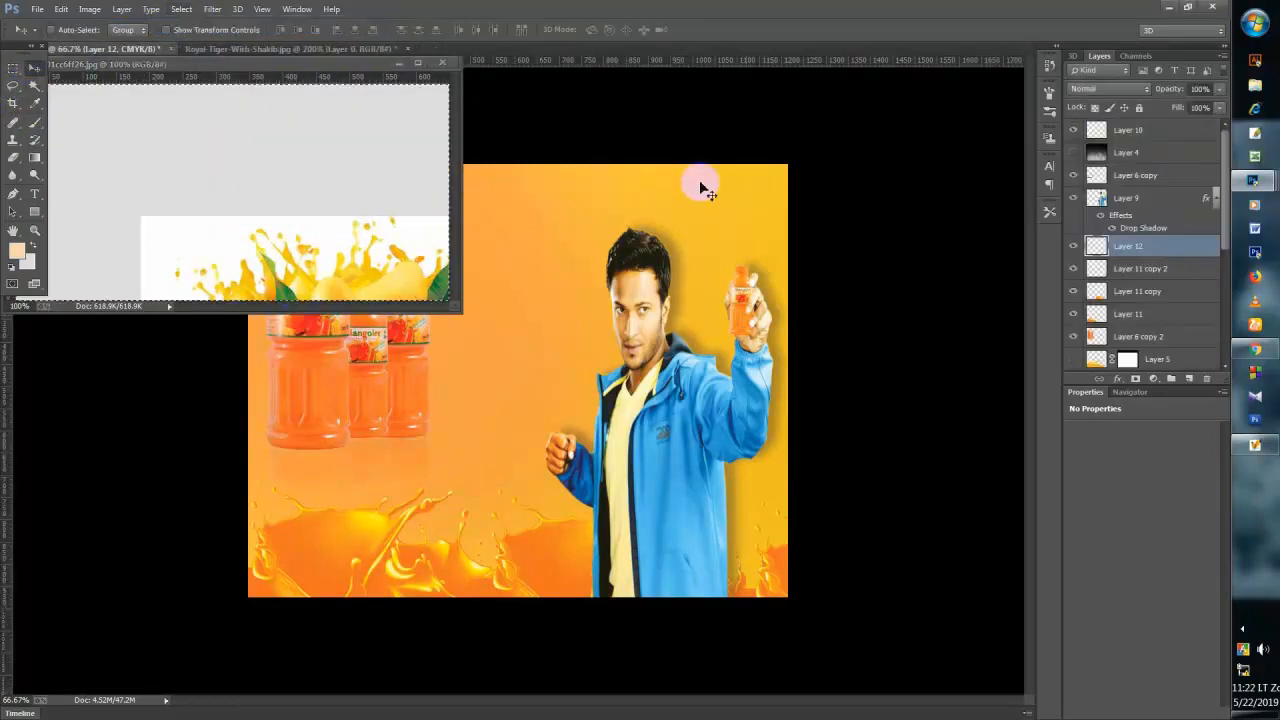
pyautogui.click(396, 63)
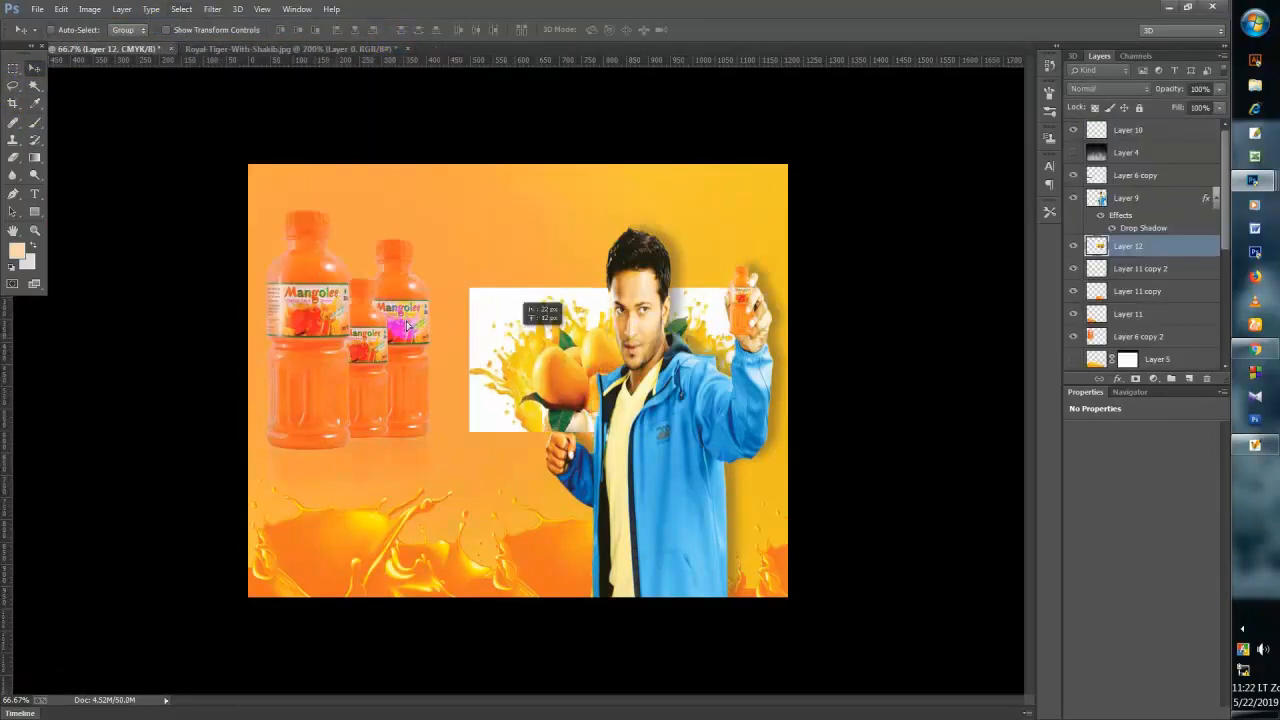
pyautogui.moveTo(560, 370); pyautogui.dragTo(366, 350)
# - Delete the white background above the mangoes and at the picture's lower-left corner using Magic Wand selections
pyautogui.click(31, 87)
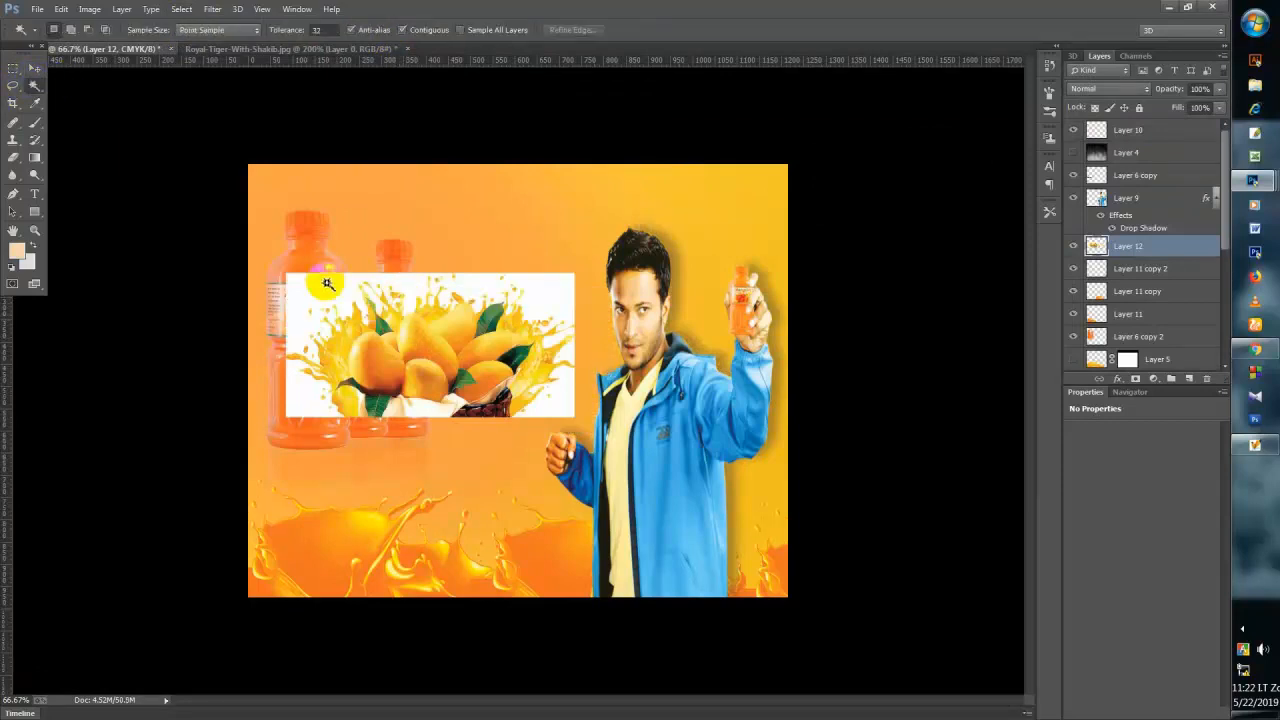
pyautogui.click(478, 272)
pyautogui.press('Return')
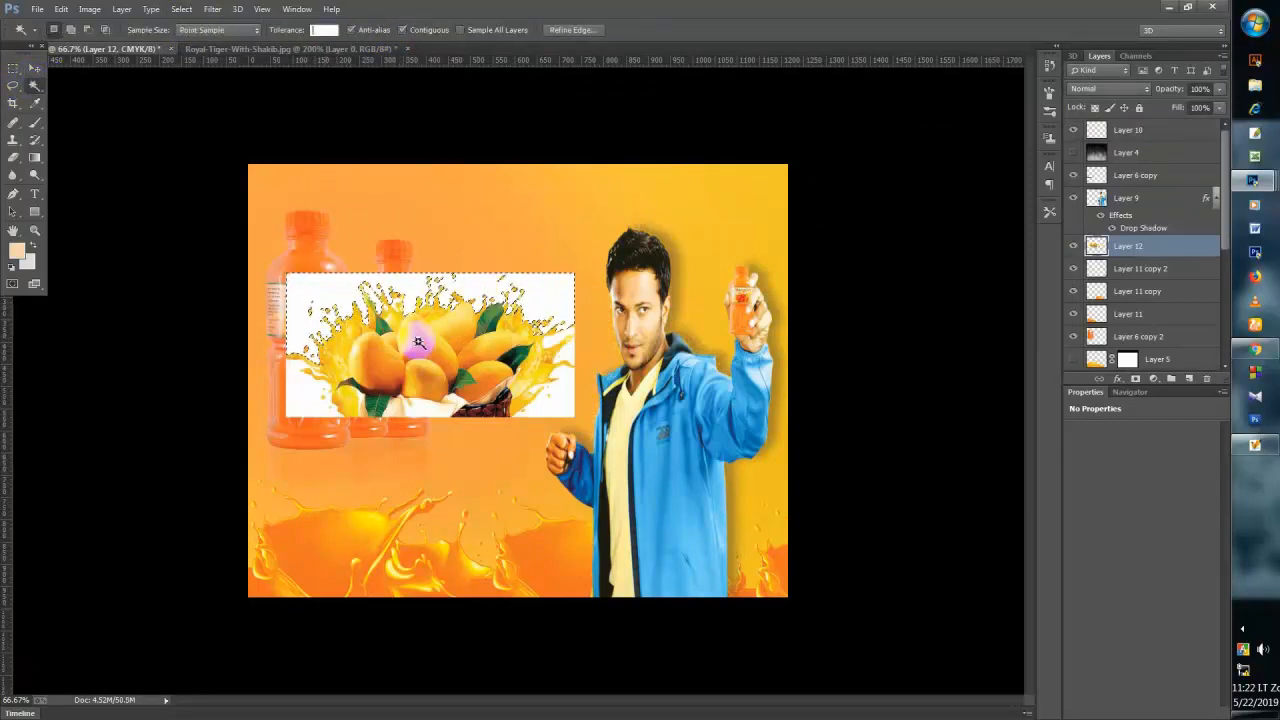
pyautogui.click(312, 395)
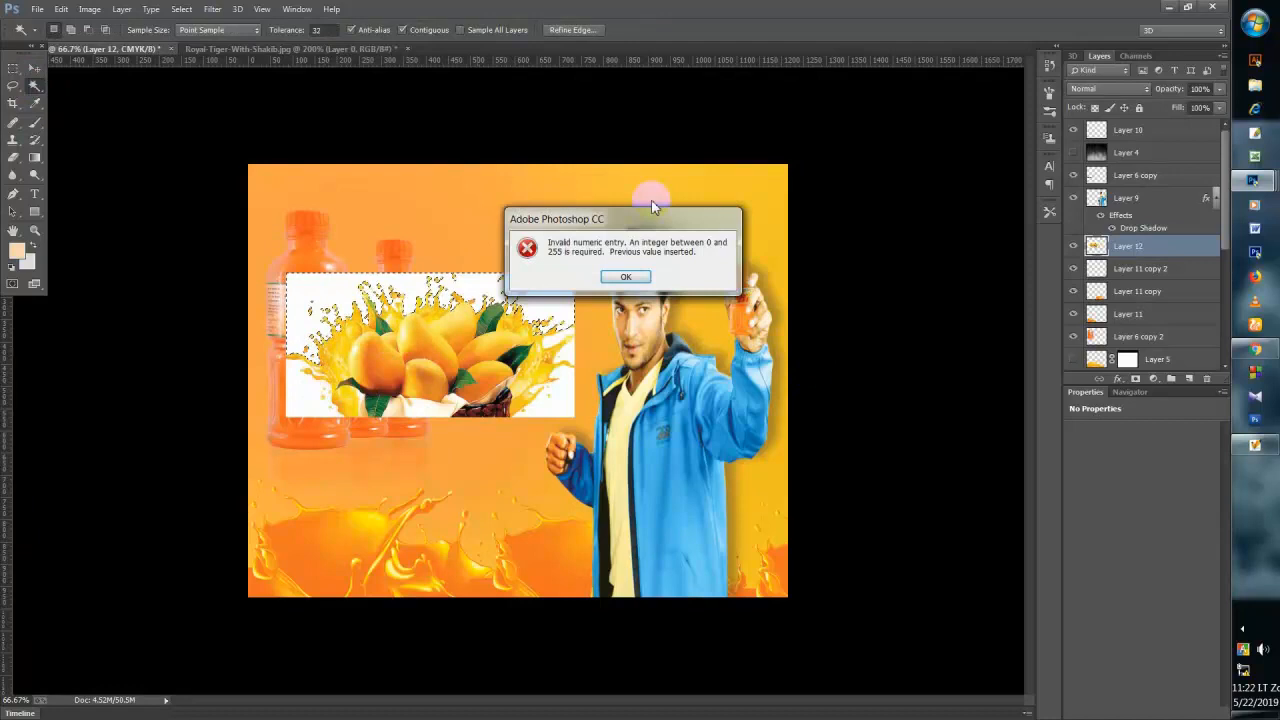
pyautogui.click(614, 279)
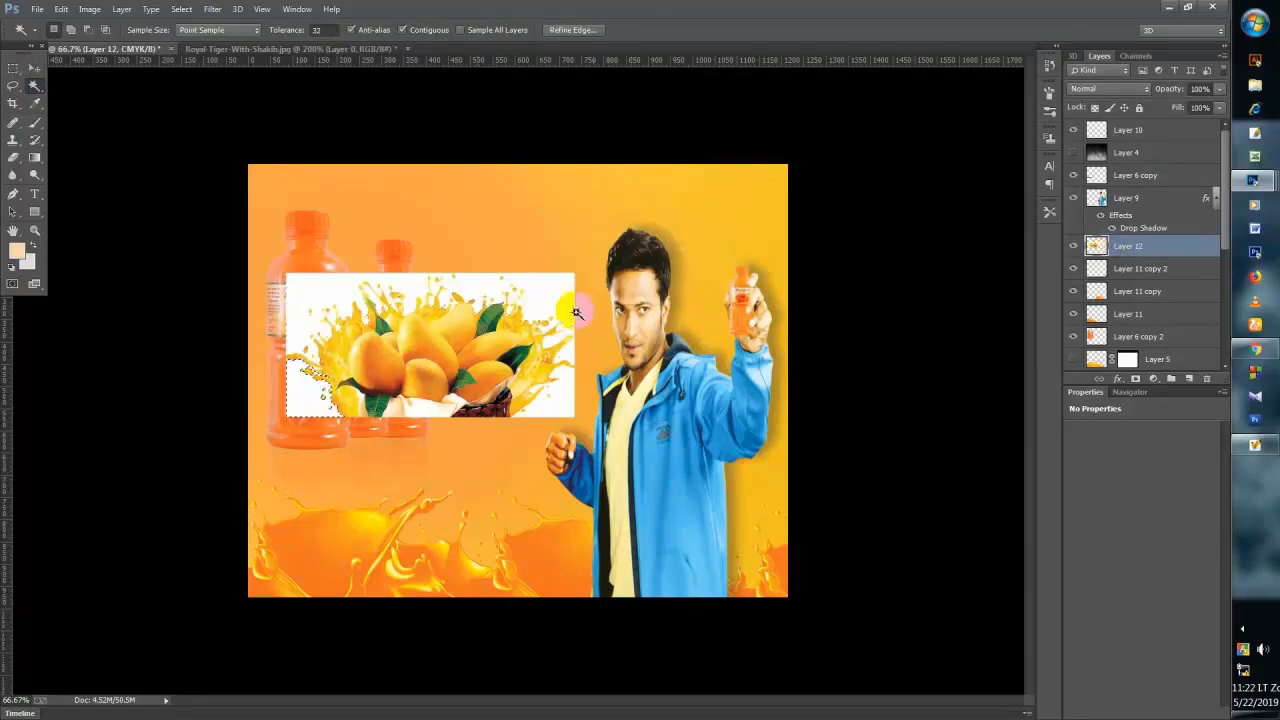
pyautogui.click(557, 311)
pyautogui.press('Delete')
pyautogui.click(307, 377)
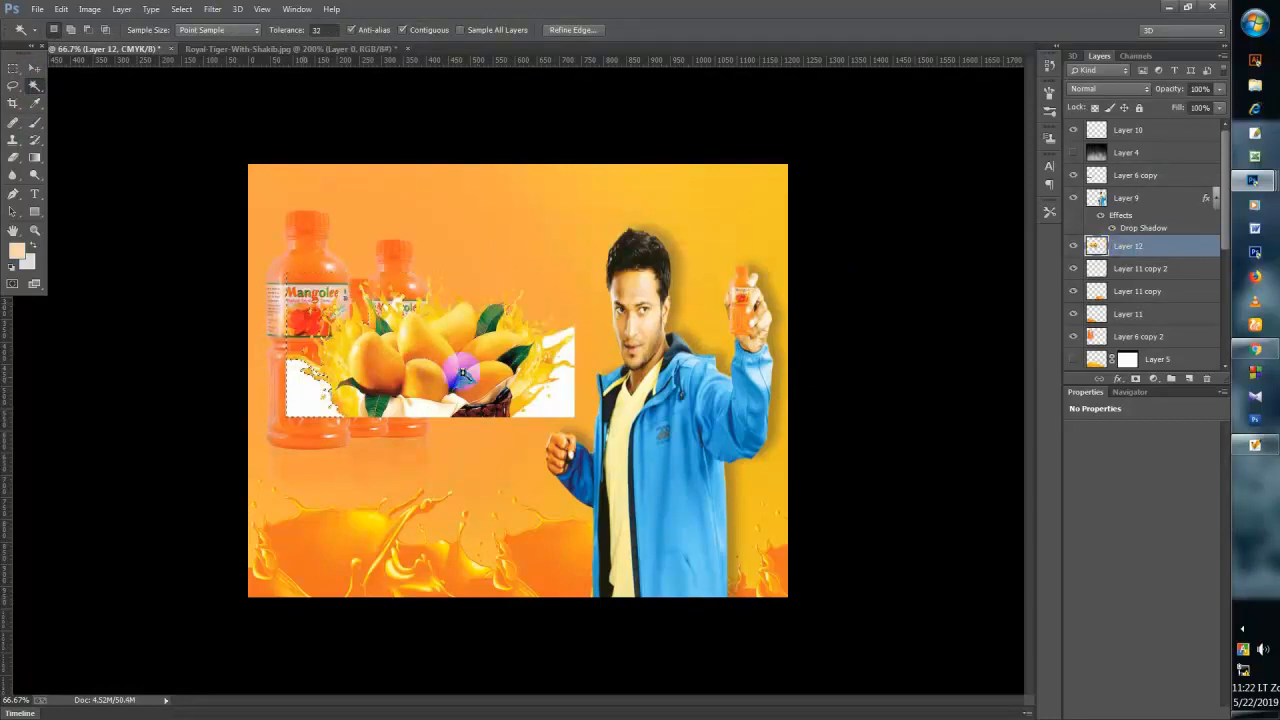
pyautogui.press('Delete')
# - Delete the remaining white background beside the splash and the white cloth below the mangoes using Magic Wand selections, and deselect
pyautogui.click(568, 386)
pyautogui.press('Delete')
pyautogui.click(564, 358)
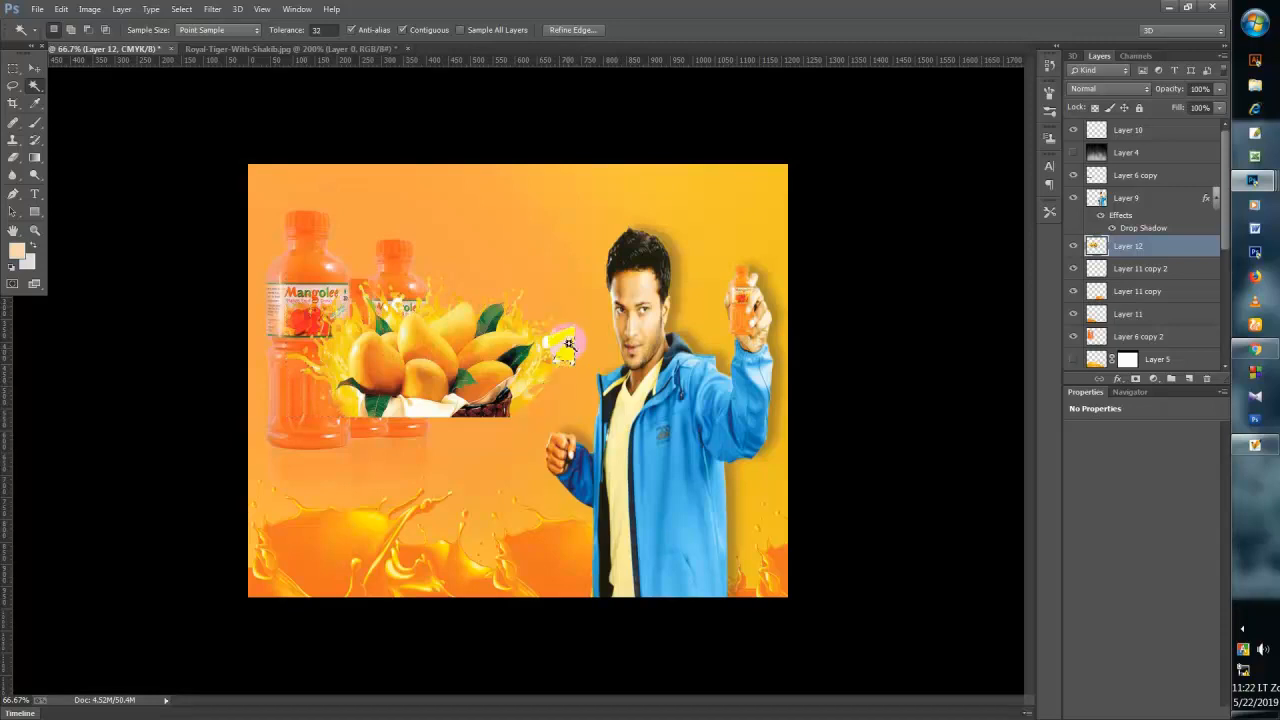
pyautogui.click(556, 340)
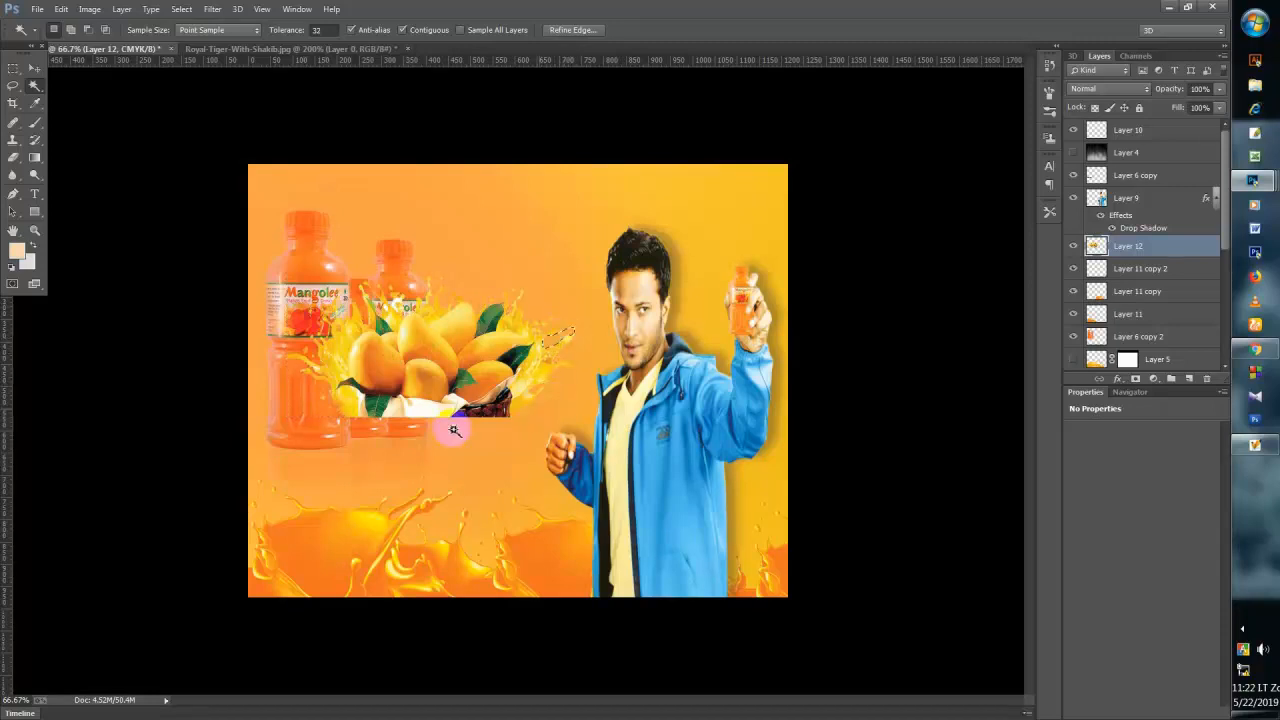
pyautogui.press('Delete')
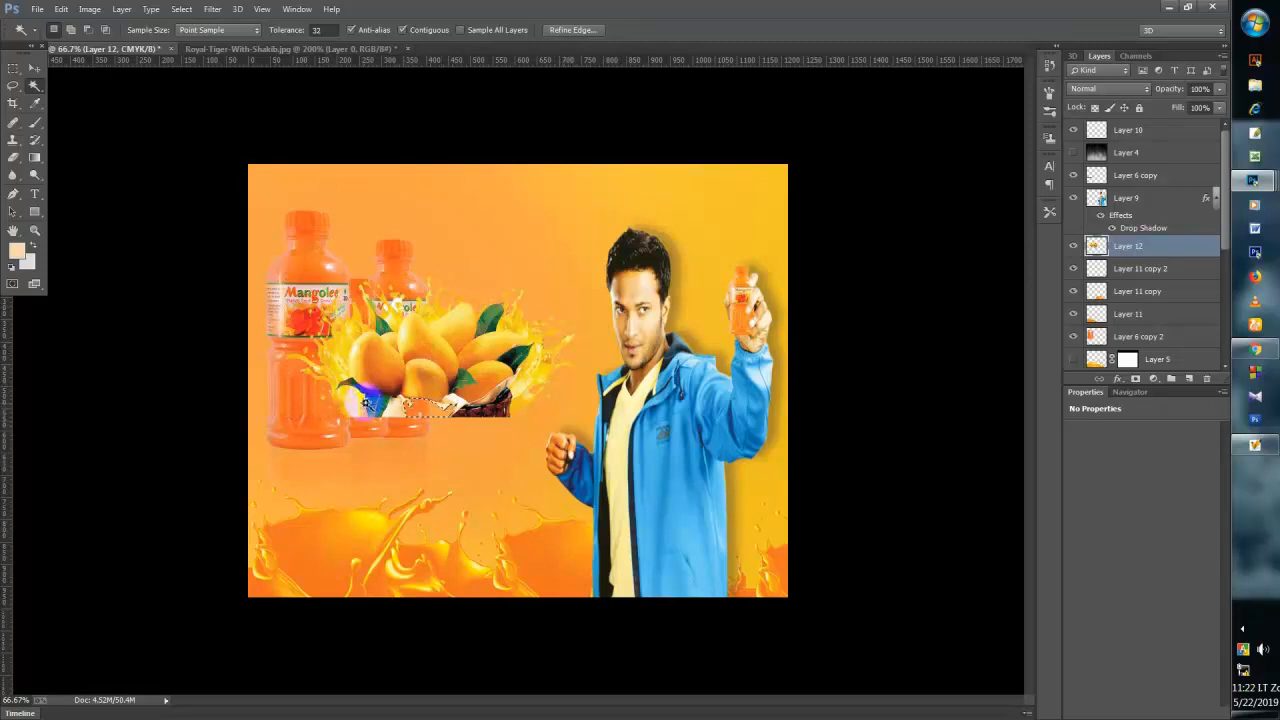
pyautogui.click(369, 400)
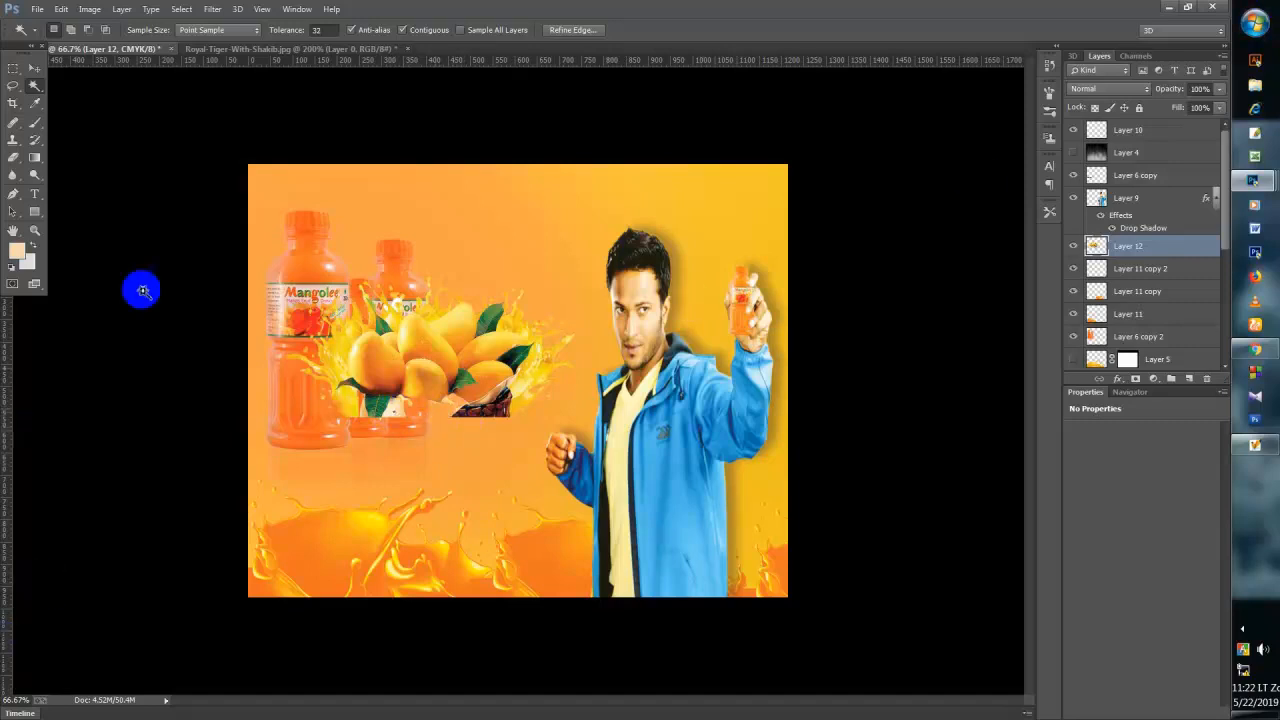
pyautogui.click(181, 9)
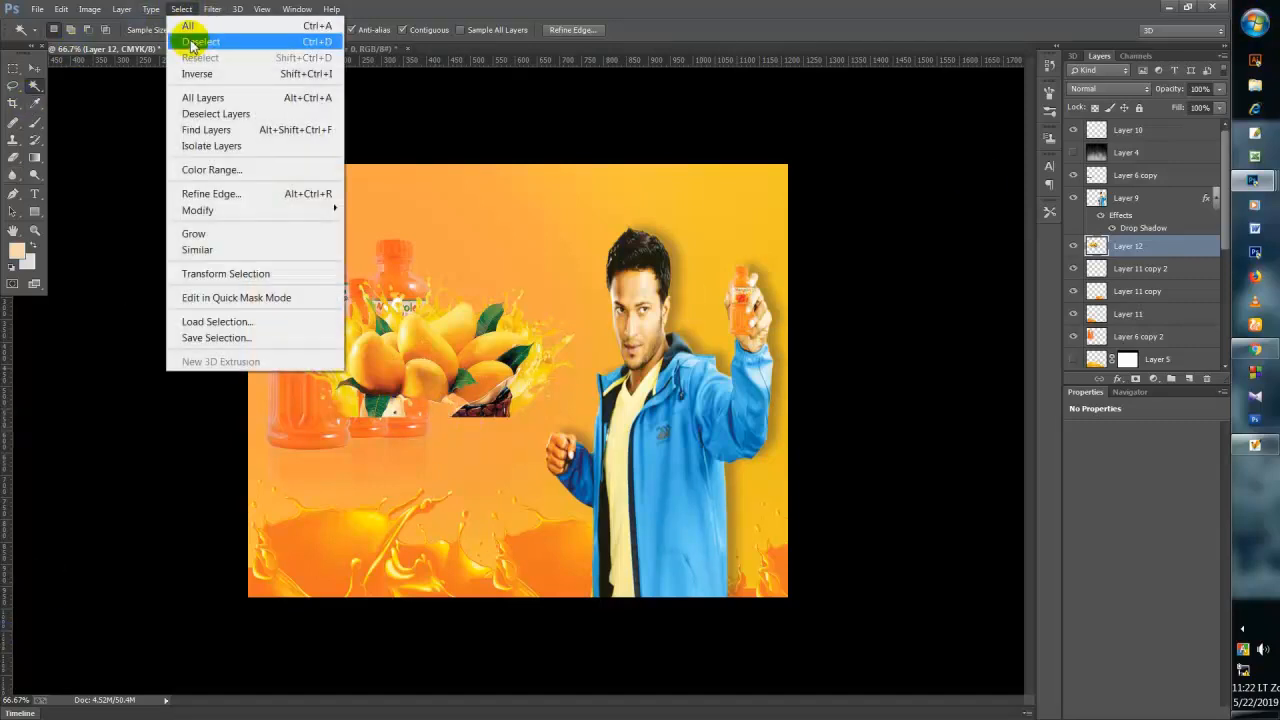
pyautogui.click(192, 42)
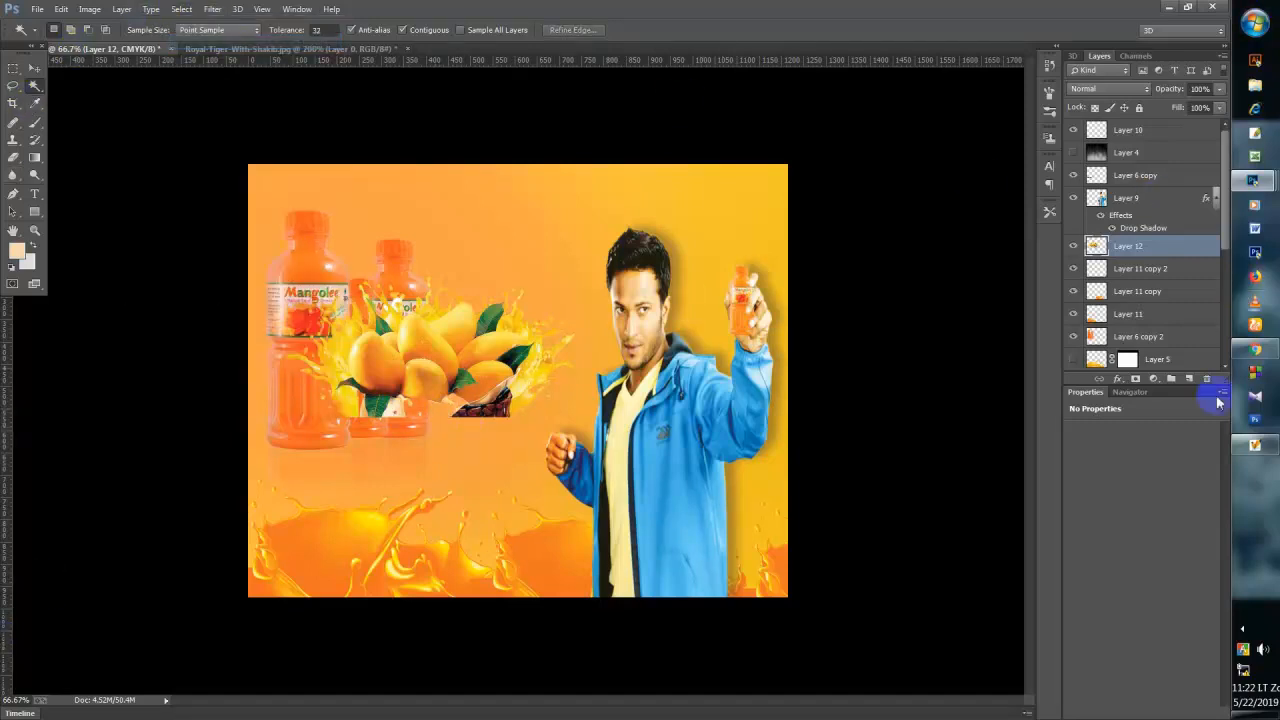
# - Erase the basket remains and the lower edge of the mangoes on Layer 12 with a 250 px Eraser
pyautogui.click(12, 158)
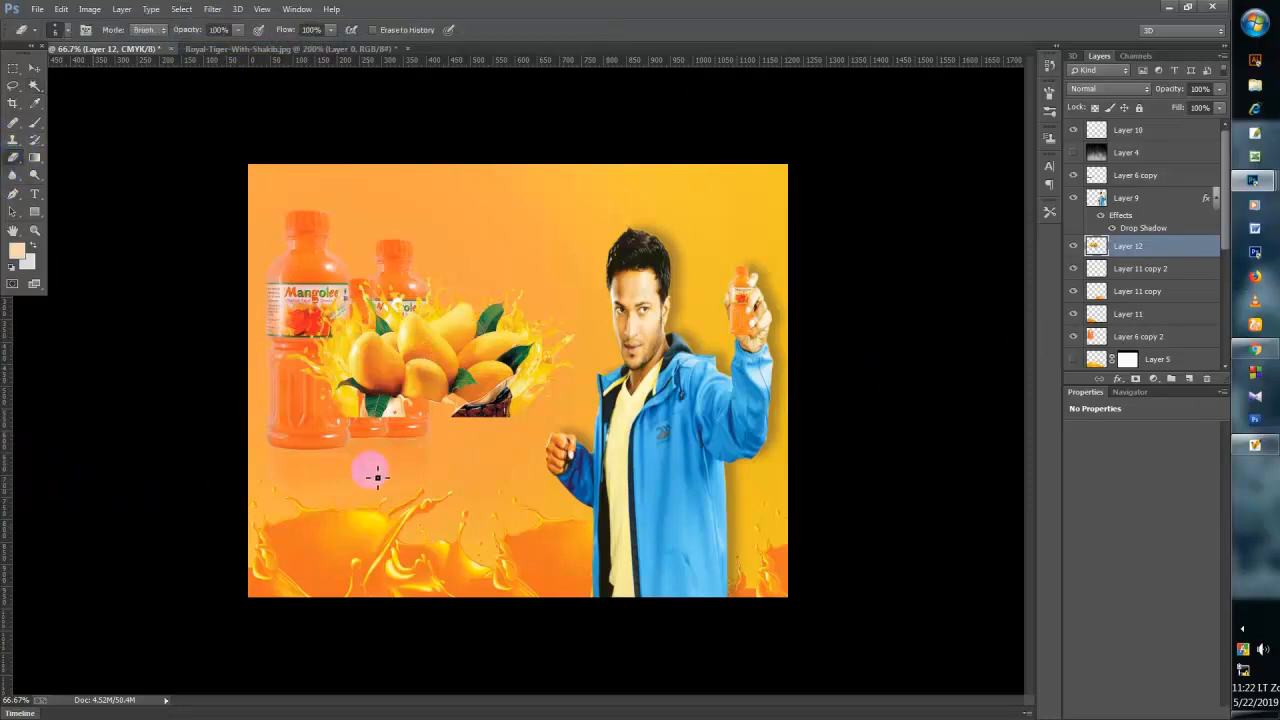
pyautogui.press(']')
pyautogui.press(']')
pyautogui.press(']')
pyautogui.press(']')
pyautogui.press(']')
pyautogui.press(']')
pyautogui.press(']')
pyautogui.press(']')
pyautogui.press(']')
pyautogui.press(']')
pyautogui.press(']')
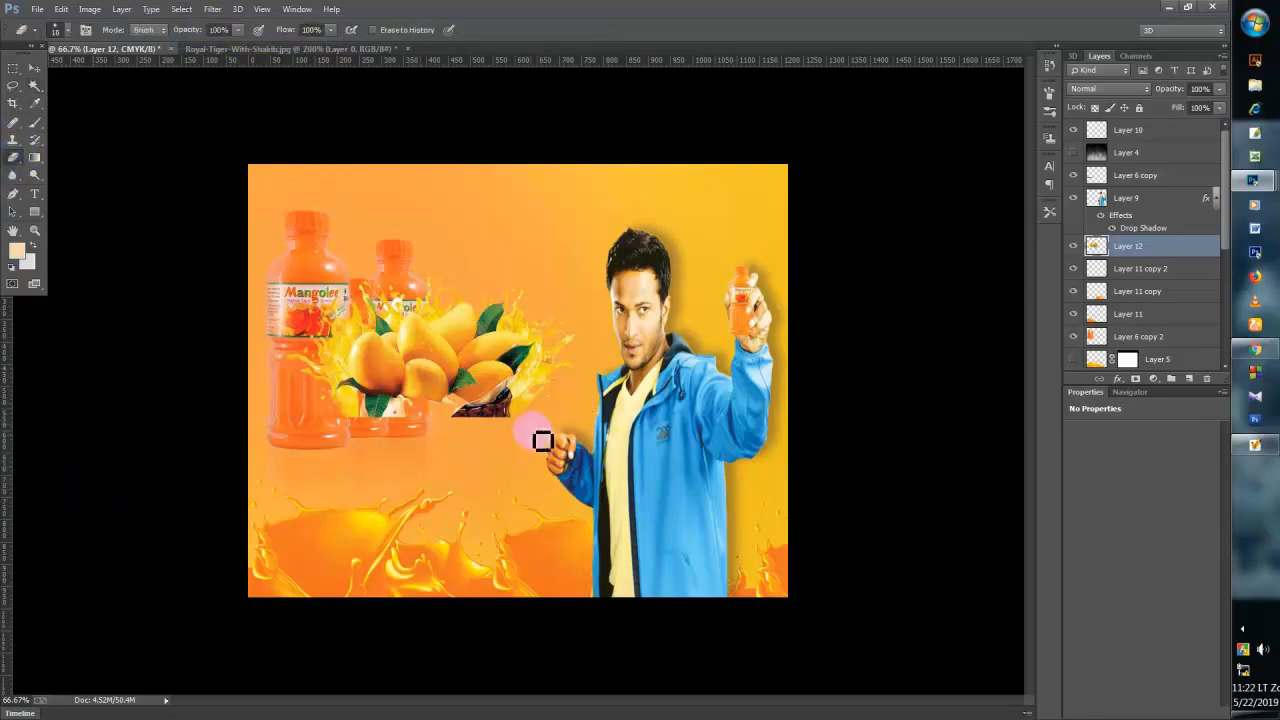
pyautogui.press(']')
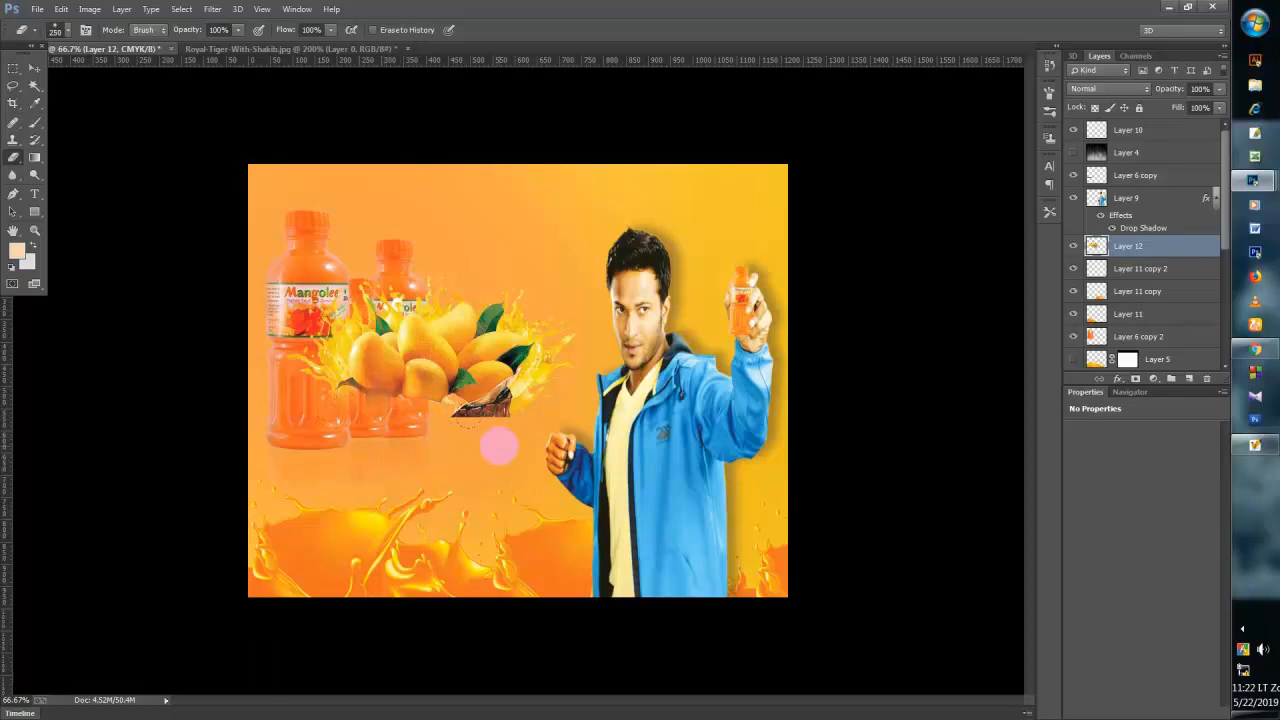
pyautogui.moveTo(498, 445)
pyautogui.mouseDown()
pyautogui.moveTo(474, 452)
pyautogui.moveTo(463, 439)
pyautogui.moveTo(482, 429)
pyautogui.moveTo(343, 420)
pyautogui.moveTo(540, 421)
pyautogui.mouseUp()
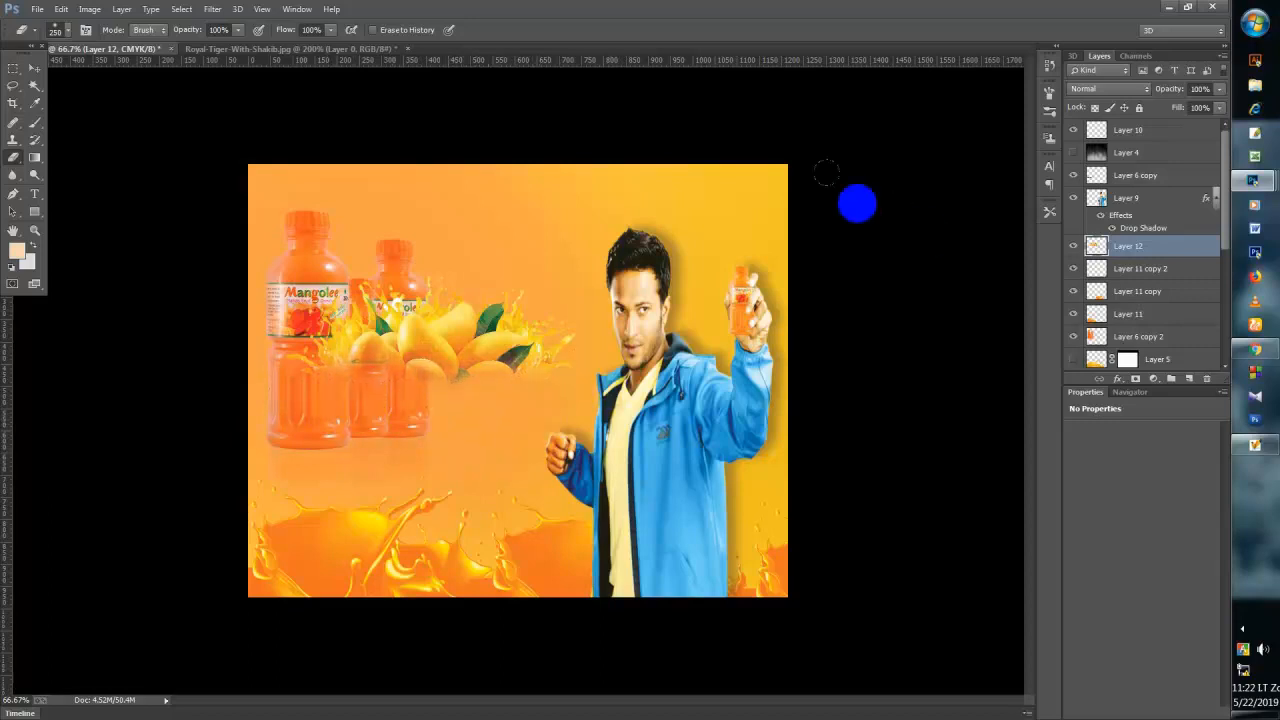
# - Scale the mangoes on Layer 12 to about 147% and place them along the canvas's lower edge, left of the man
pyautogui.click(35, 70)
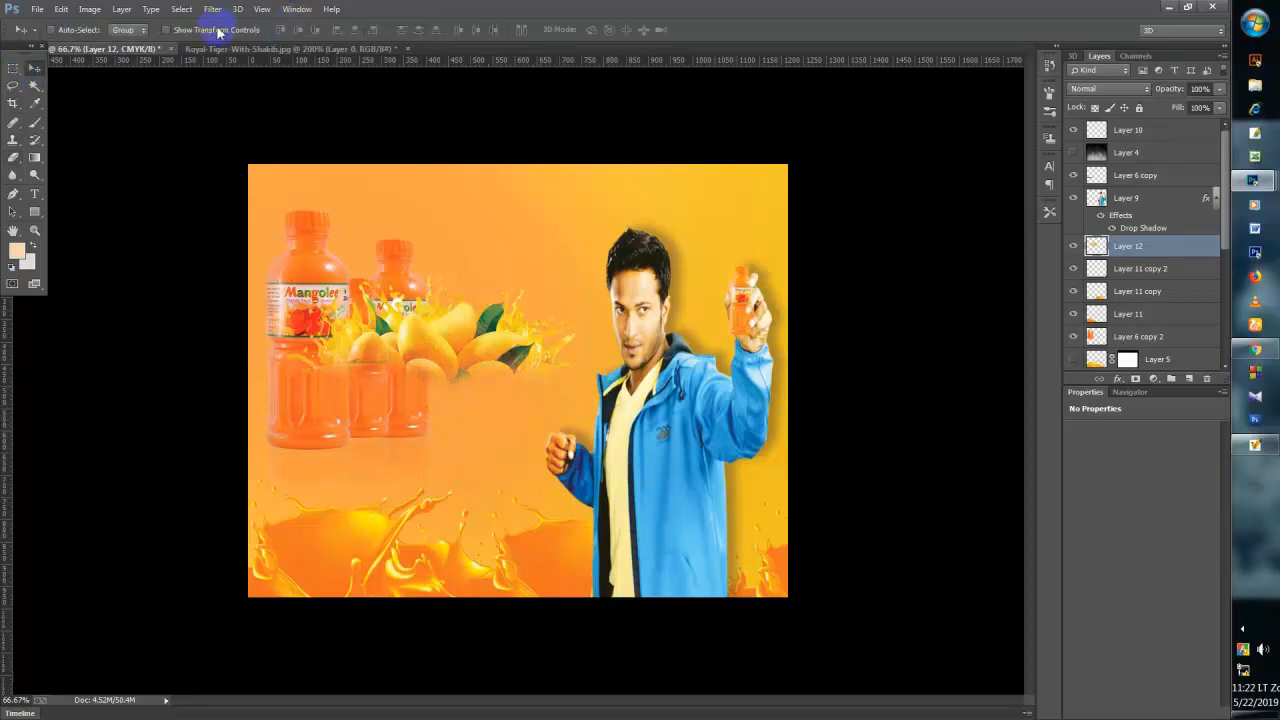
pyautogui.moveTo(573, 399); pyautogui.dragTo(504, 652)
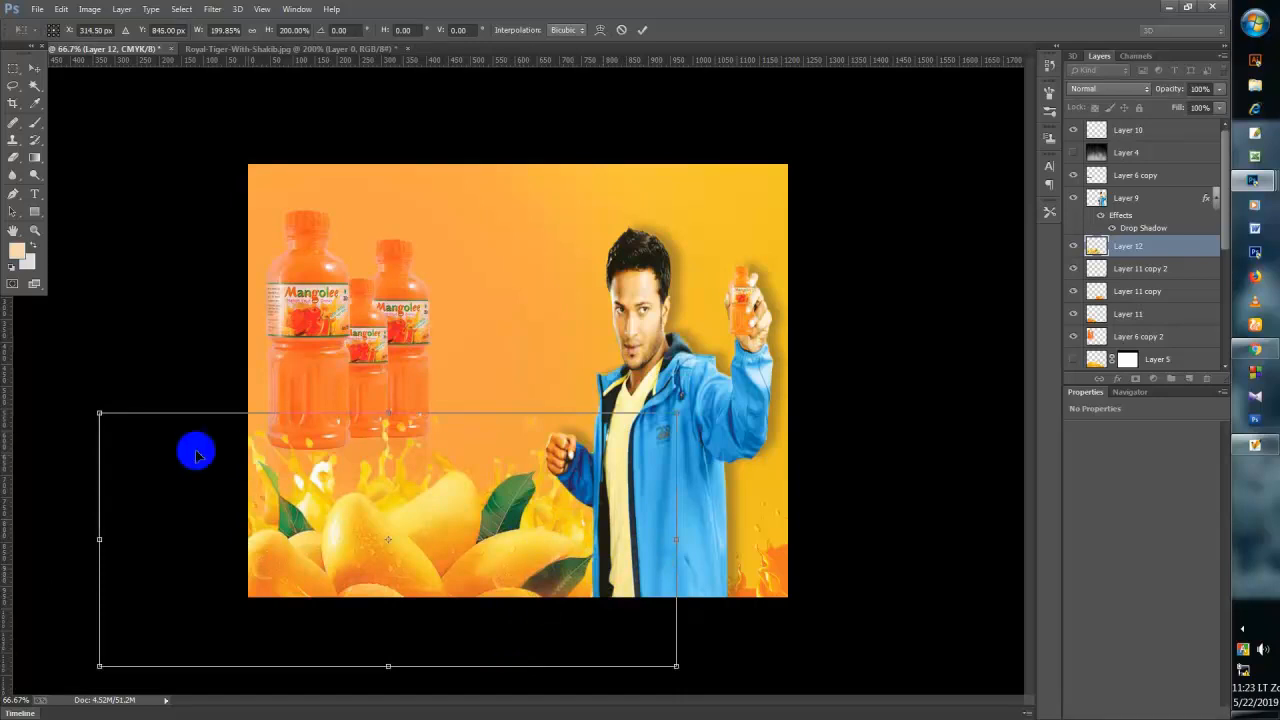
pyautogui.moveTo(98, 411); pyautogui.dragTo(168, 472)
pyautogui.moveTo(330, 500); pyautogui.dragTo(321, 510)
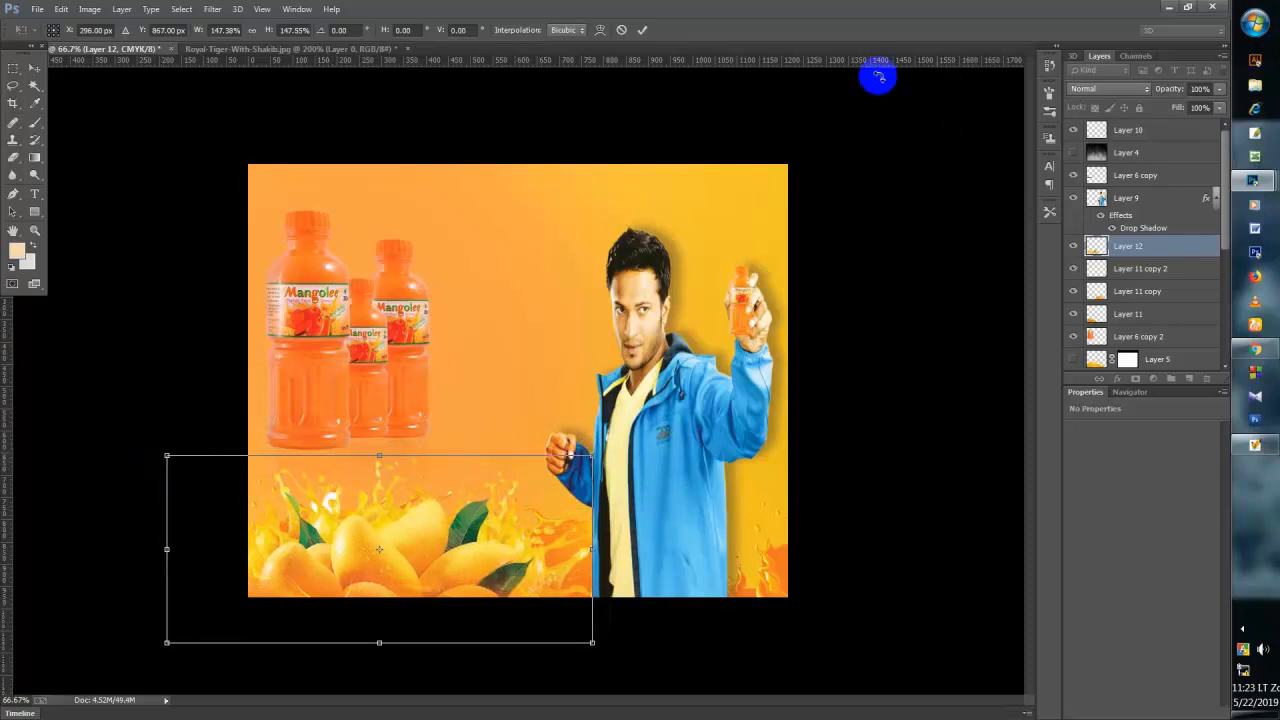
pyautogui.click(643, 31)
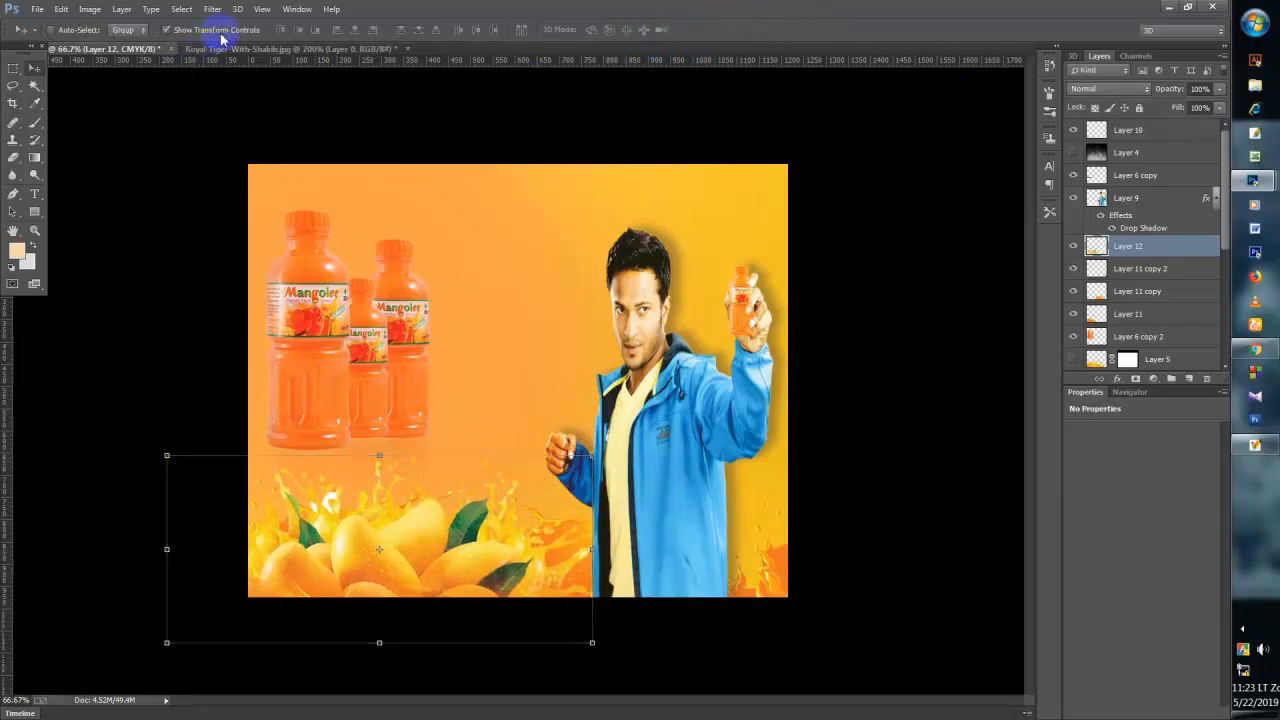
pyautogui.click(176, 31)
# - Delete the leftover white patches in the splash above the mangoes using Magic Wand selections, and deselect
pyautogui.click(35, 85)
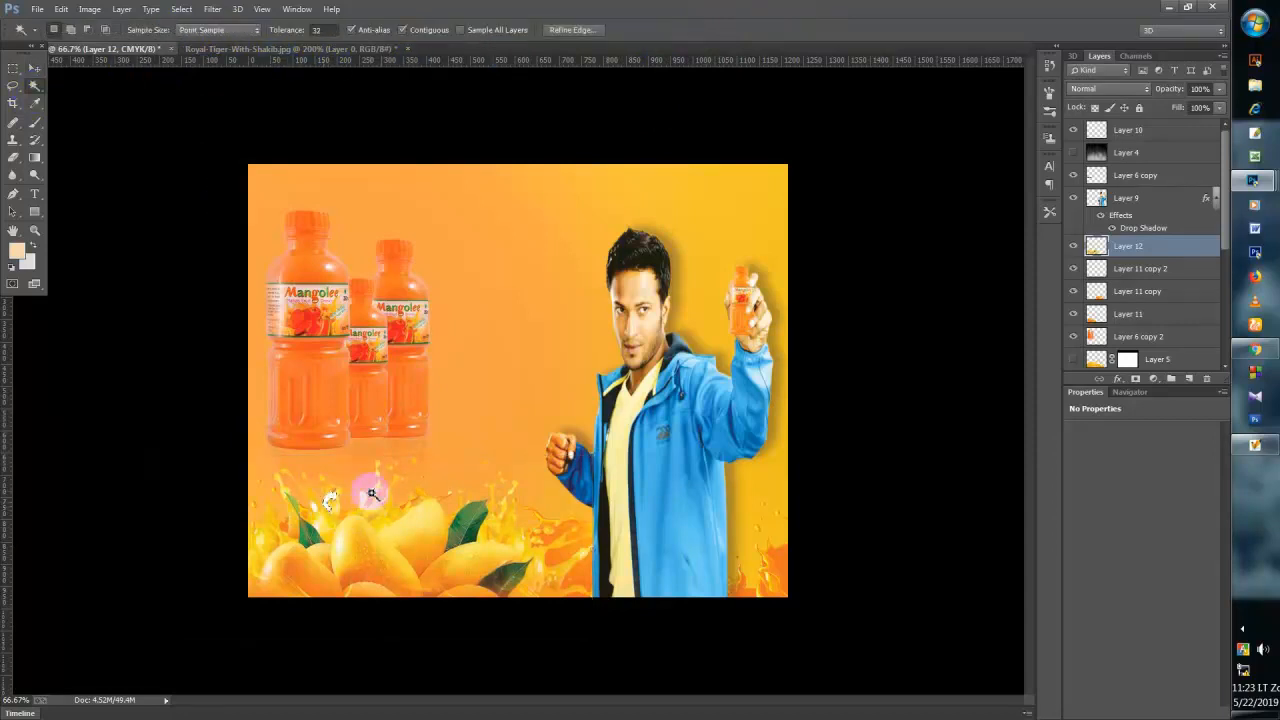
pyautogui.press('Delete')
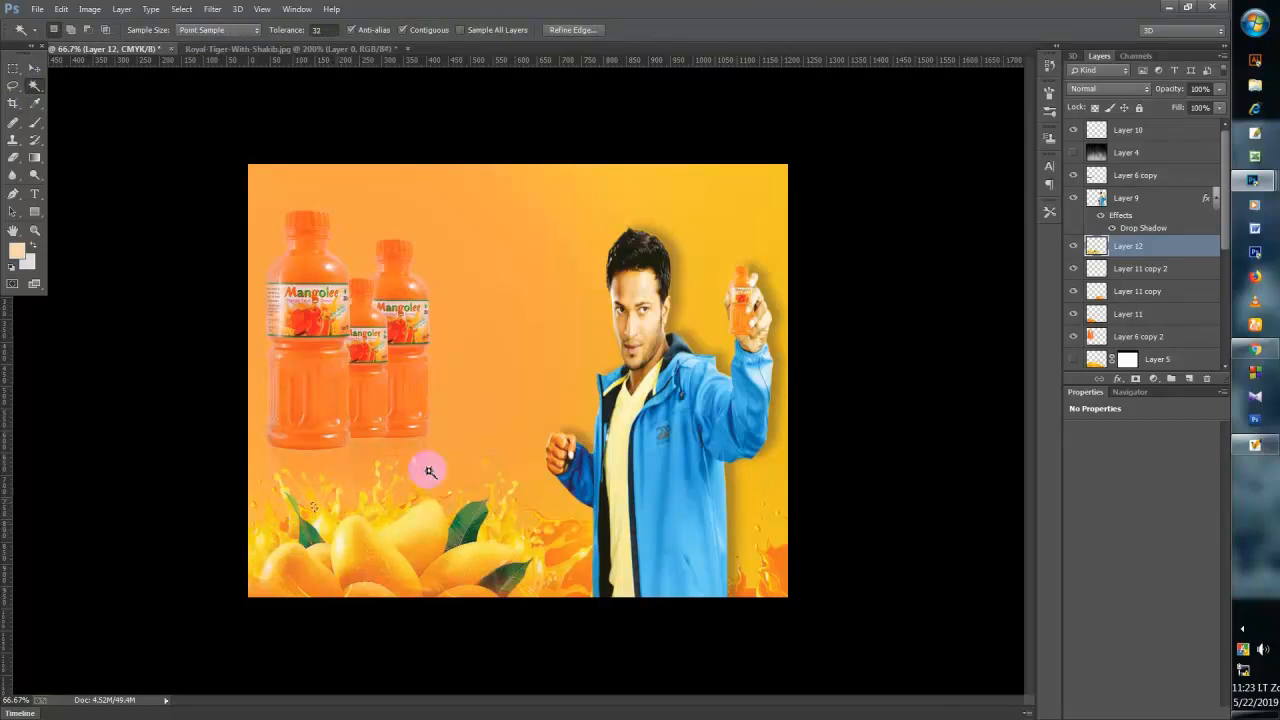
pyautogui.click(181, 8)
pyautogui.click(188, 37)
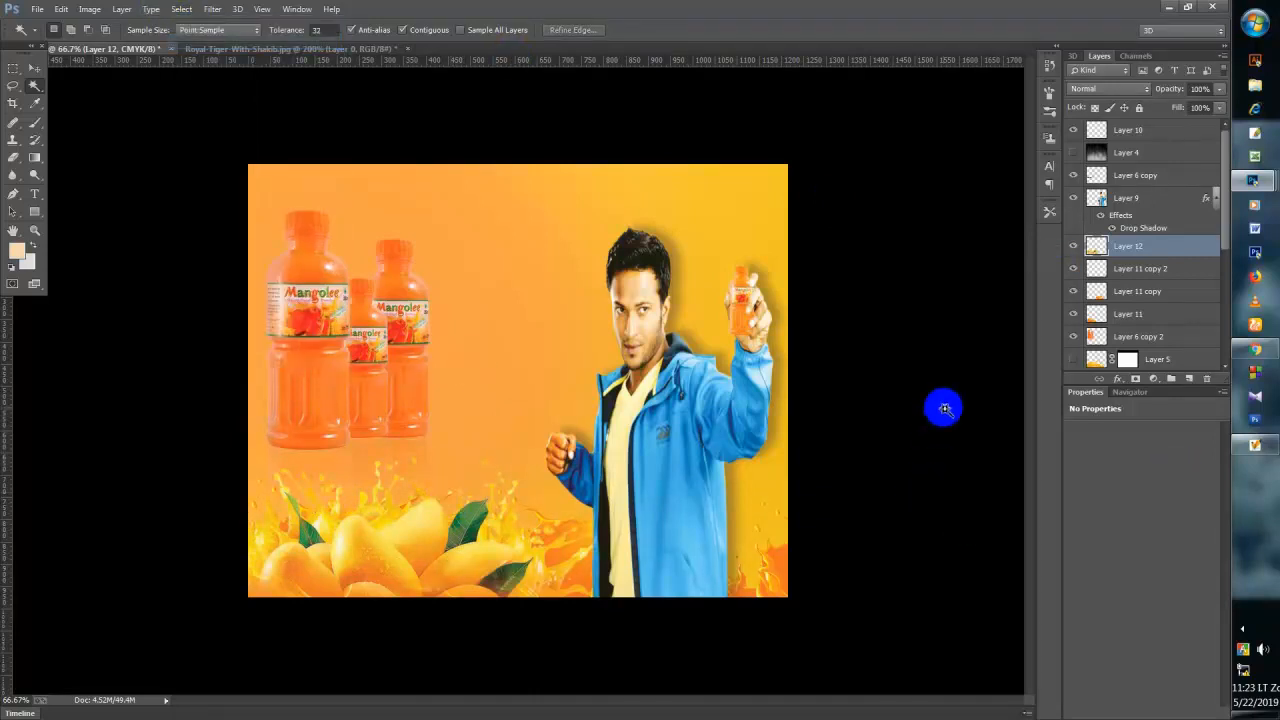
# - Apply a midtone Color Balance of +100, -100, -21 to the mangoes on Layer 12
pyautogui.click(89, 9)
pyautogui.moveTo(117, 50)
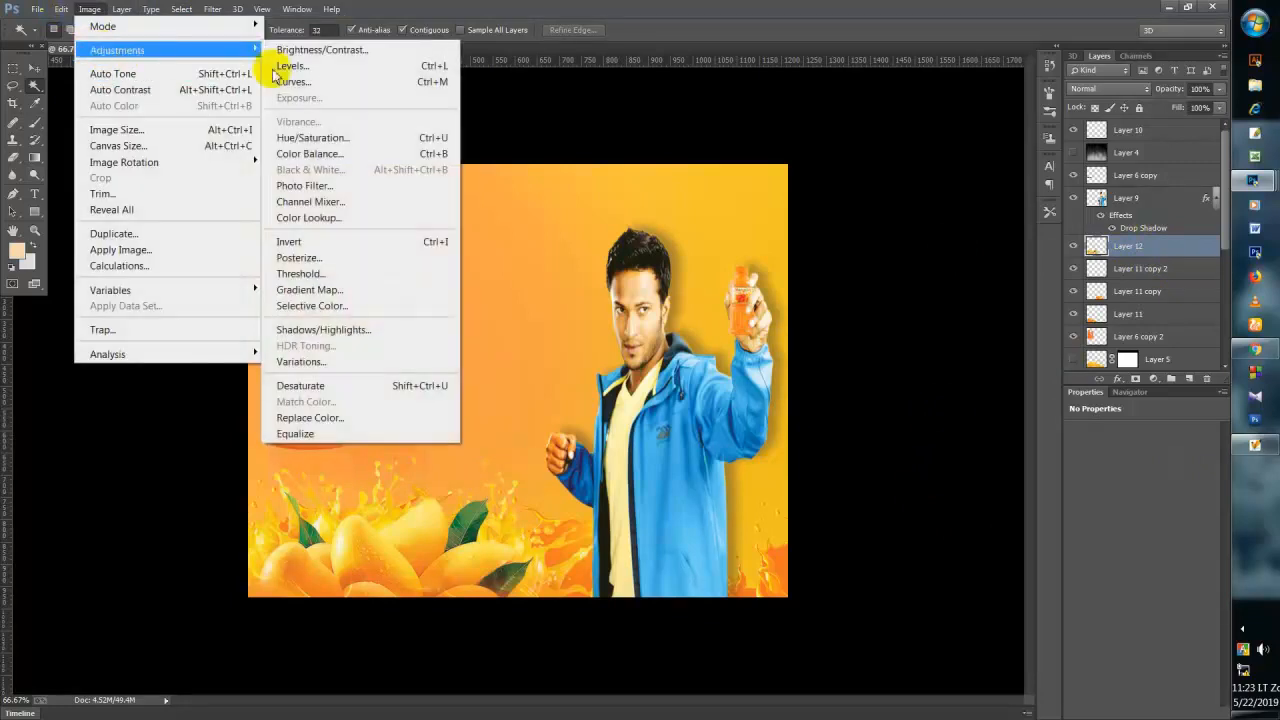
pyautogui.click(309, 155)
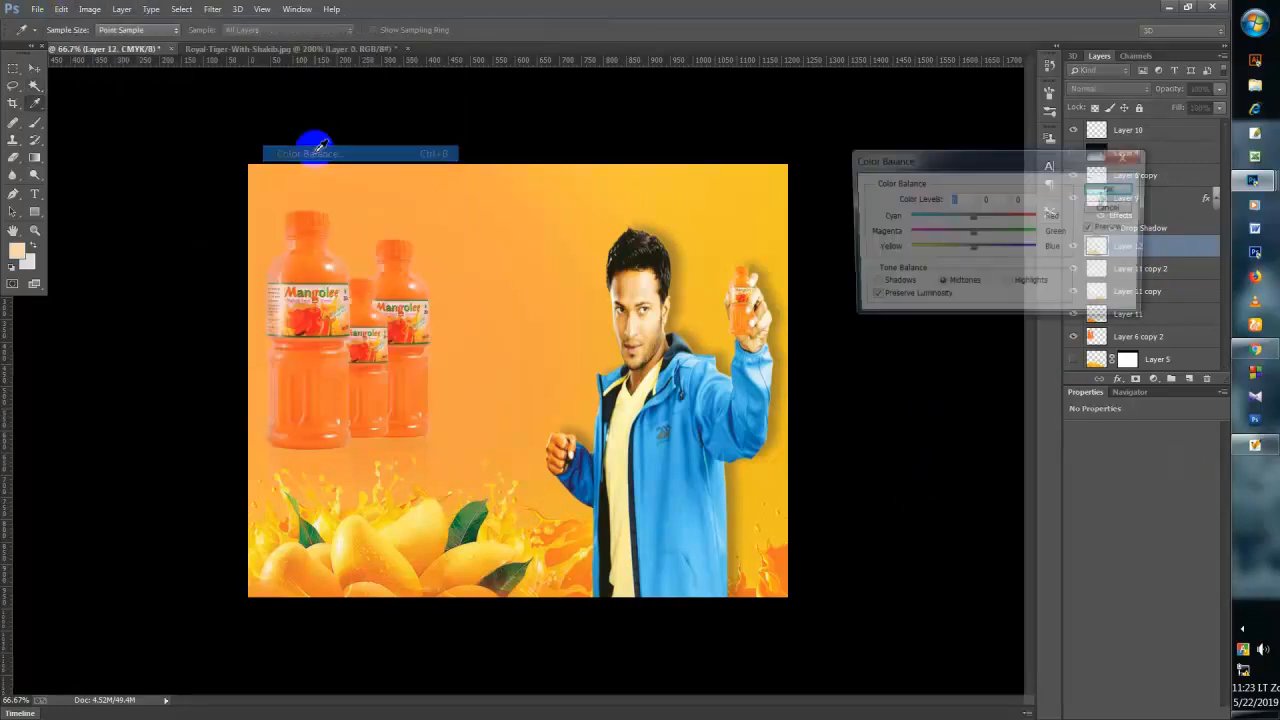
pyautogui.moveTo(974, 220); pyautogui.dragTo(1056, 217)
pyautogui.moveTo(969, 233); pyautogui.dragTo(893, 236)
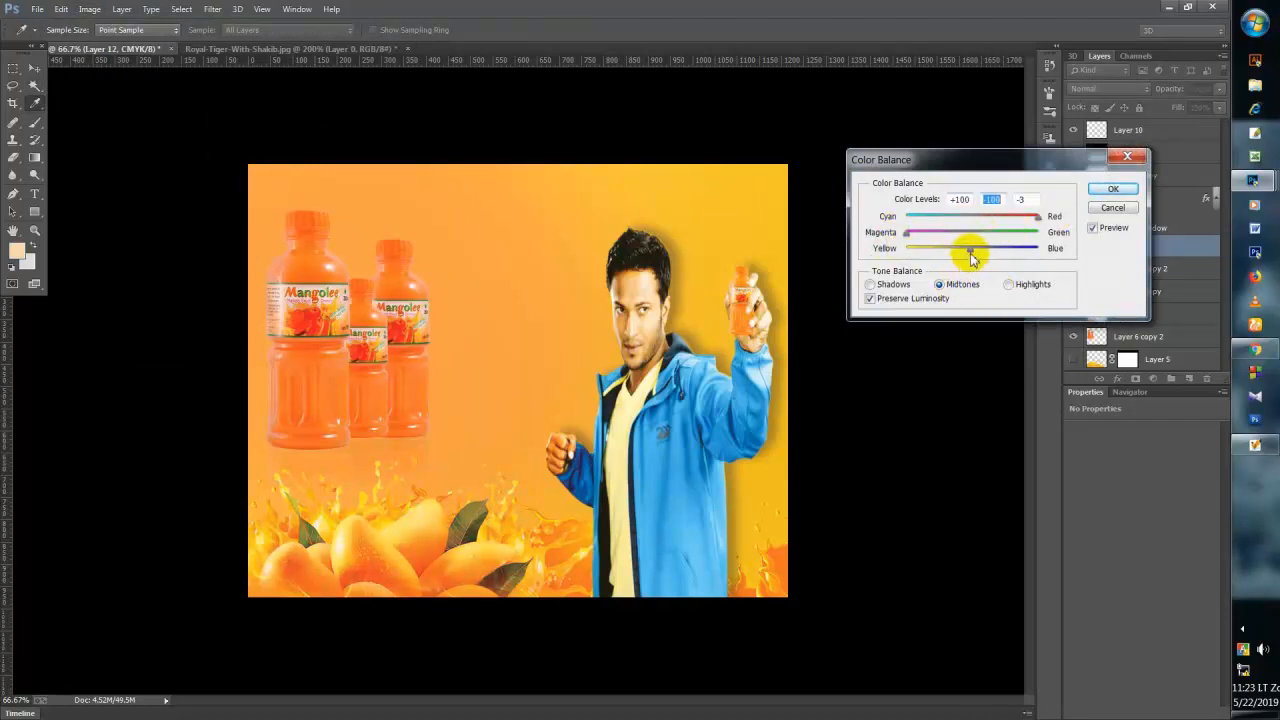
pyautogui.moveTo(972, 258); pyautogui.dragTo(831, 270)
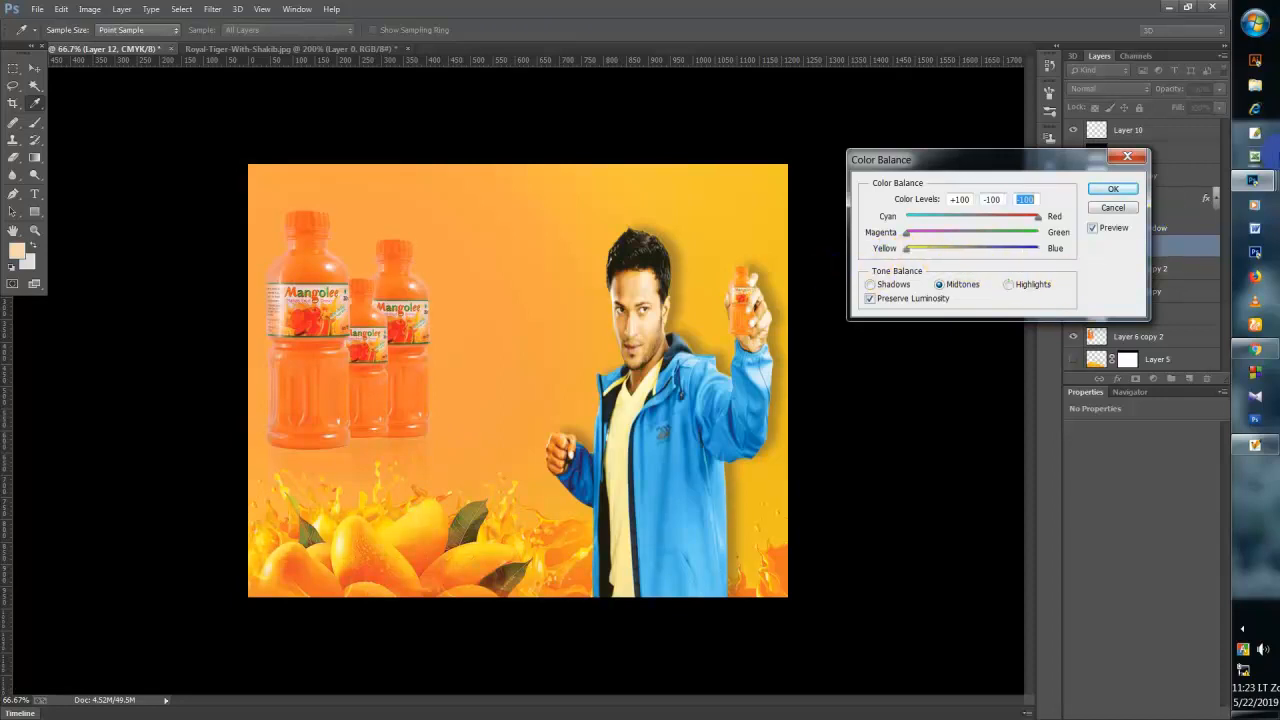
pyautogui.moveTo(908, 251); pyautogui.dragTo(957, 260)
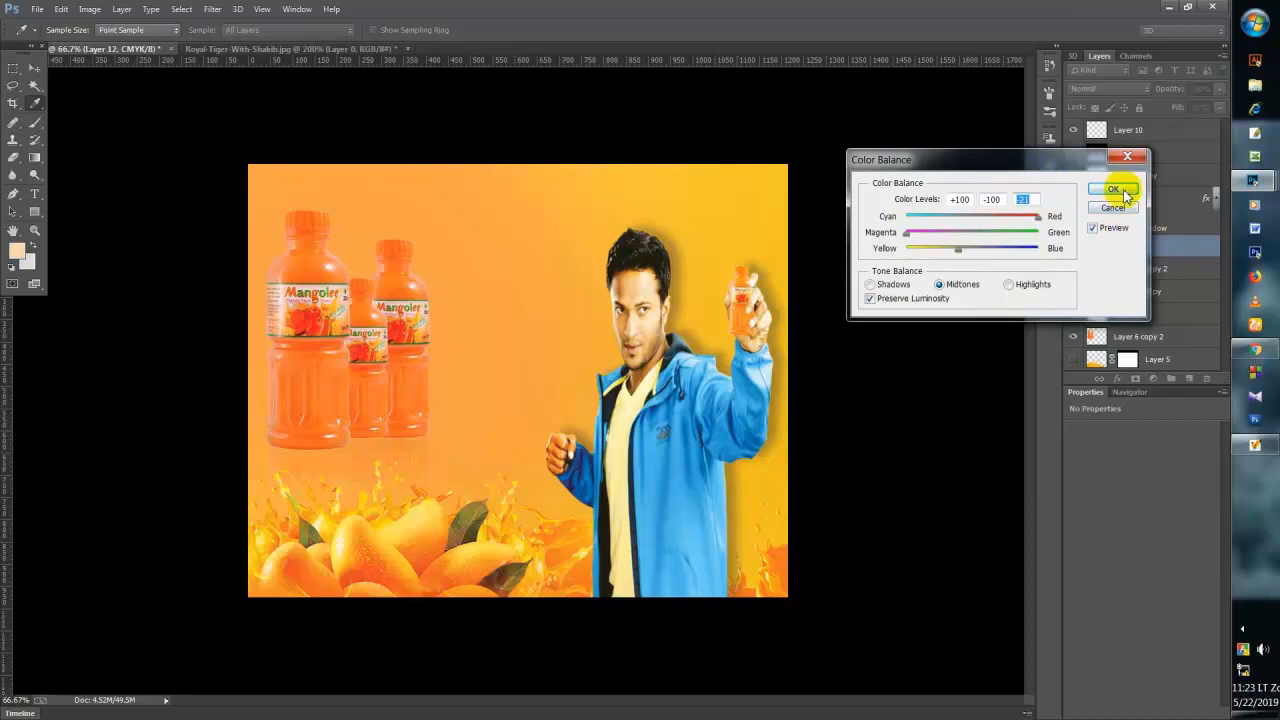
pyautogui.click(1112, 188)
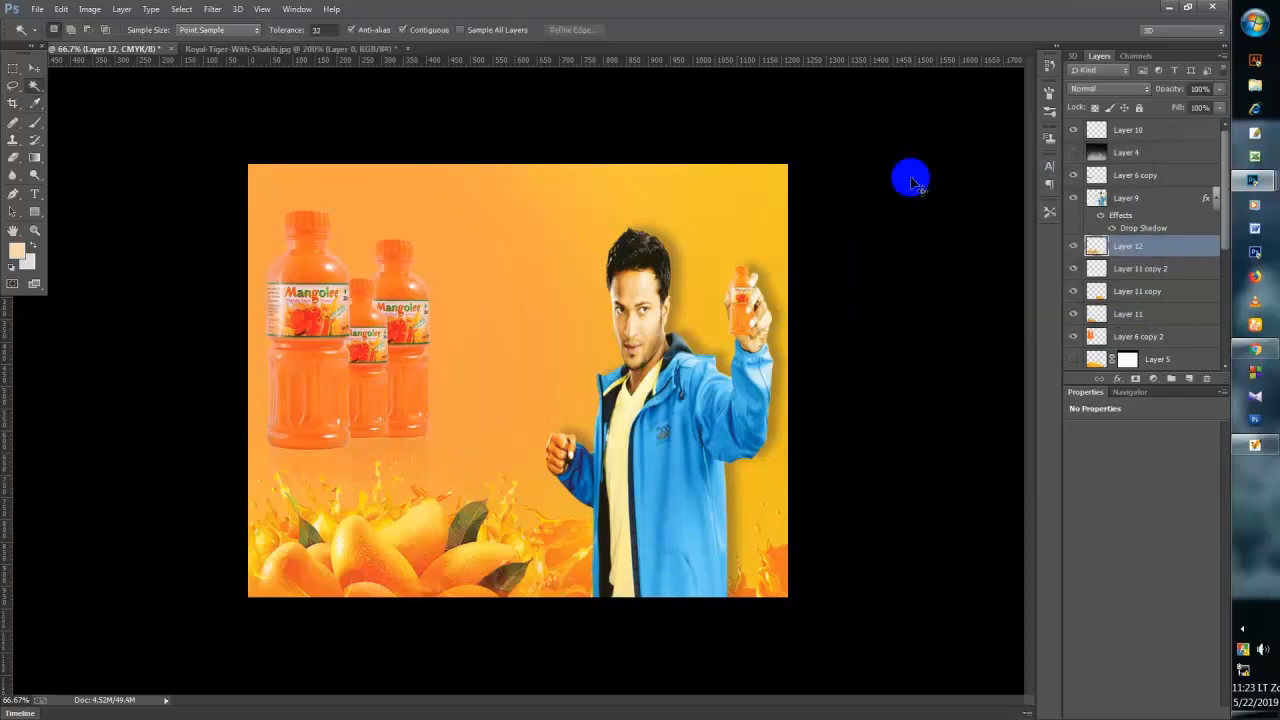
pyautogui.hotkey('ctrl', '-')
pyautogui.hotkey('ctrl', '+')
pyautogui.hotkey('ctrl', '+')
pyautogui.hotkey('ctrl', '+')
pyautogui.hotkey('ctrl', '-')
pyautogui.hotkey('ctrl', '-')
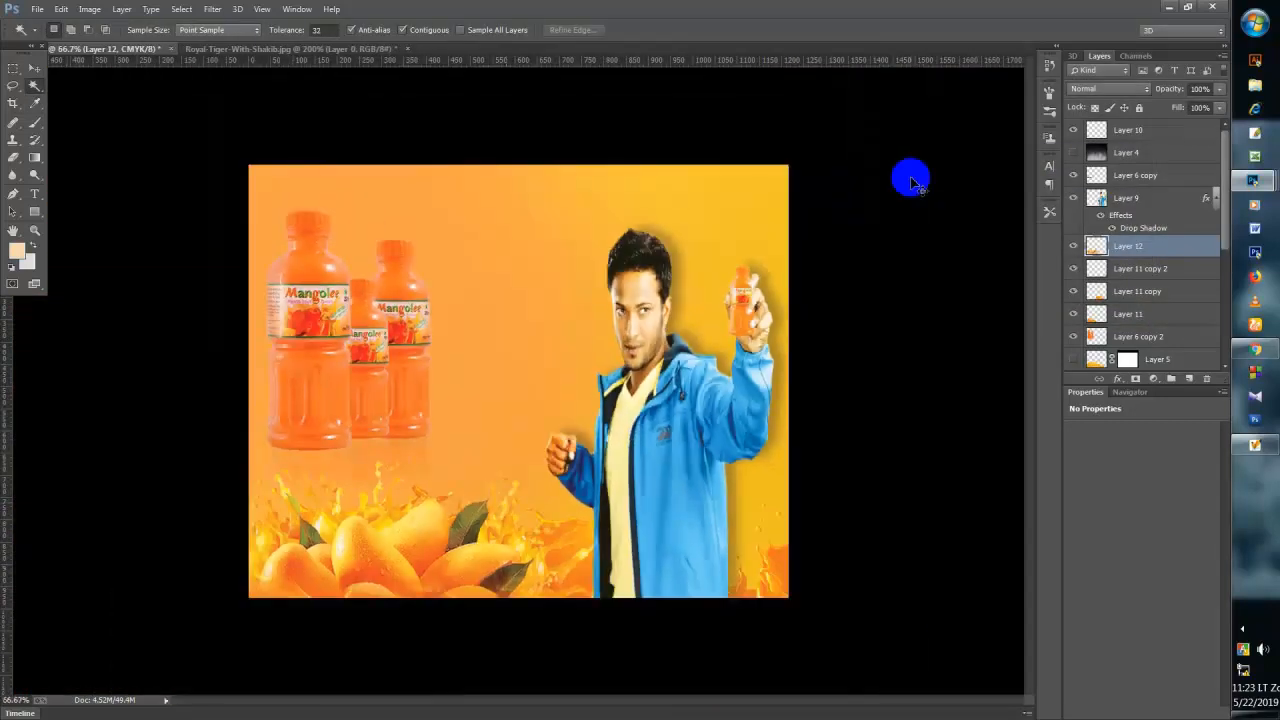
pyautogui.hotkey('ctrl', '-')
pyautogui.hotkey('ctrl', '-')
pyautogui.hotkey('ctrl', '+')
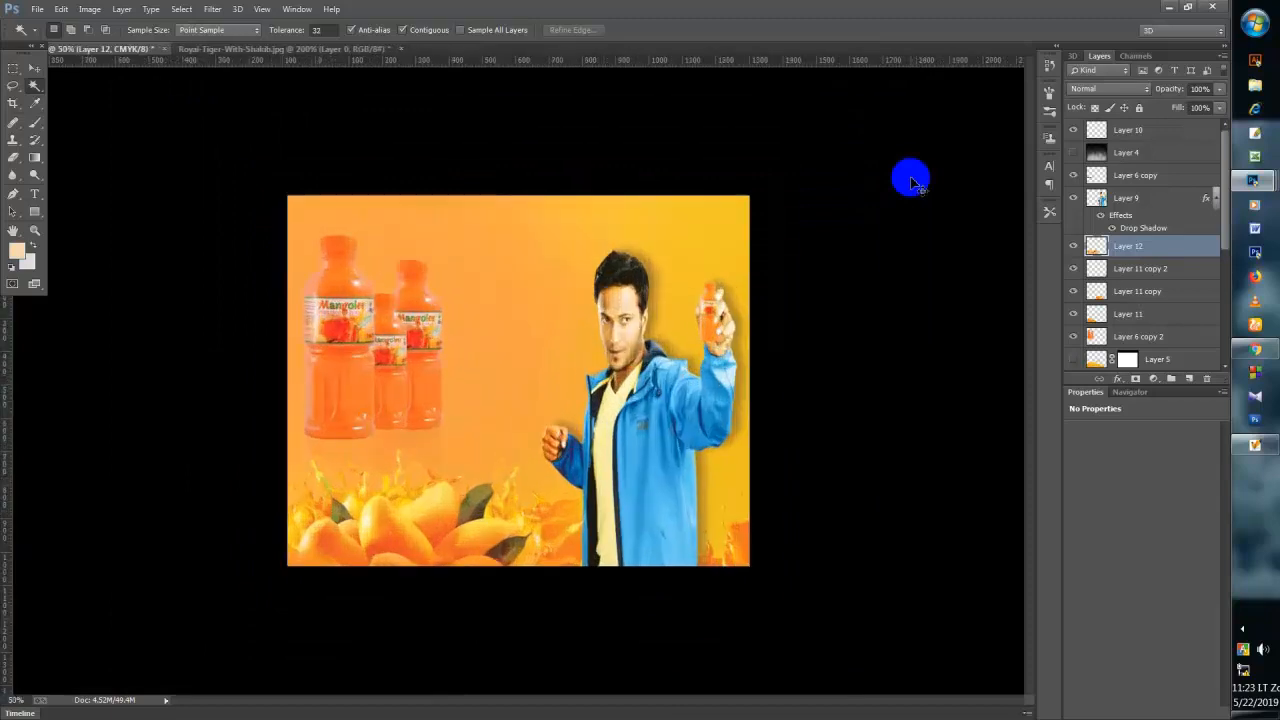
pyautogui.hotkey('ctrl', '+')
pyautogui.hotkey('ctrl', '-')
pyautogui.hotkey('ctrl', '-')
pyautogui.hotkey('ctrl', '+')
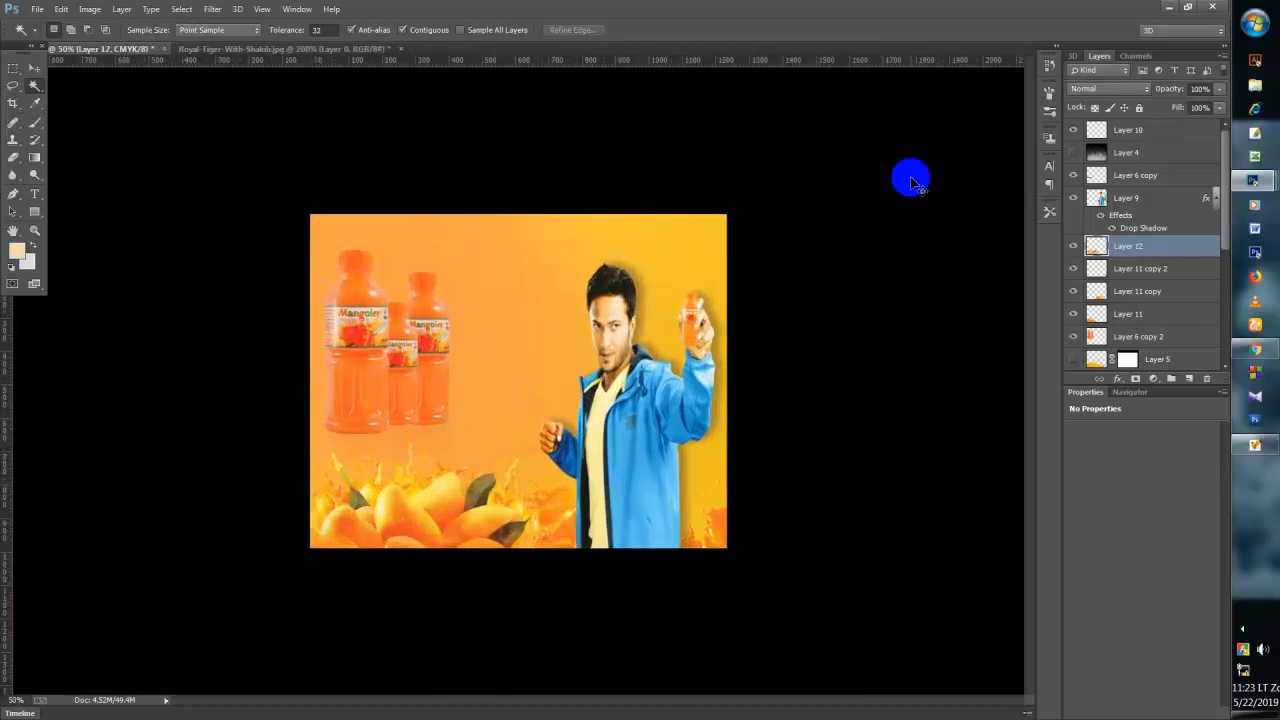
pyautogui.hotkey('ctrl', '+')
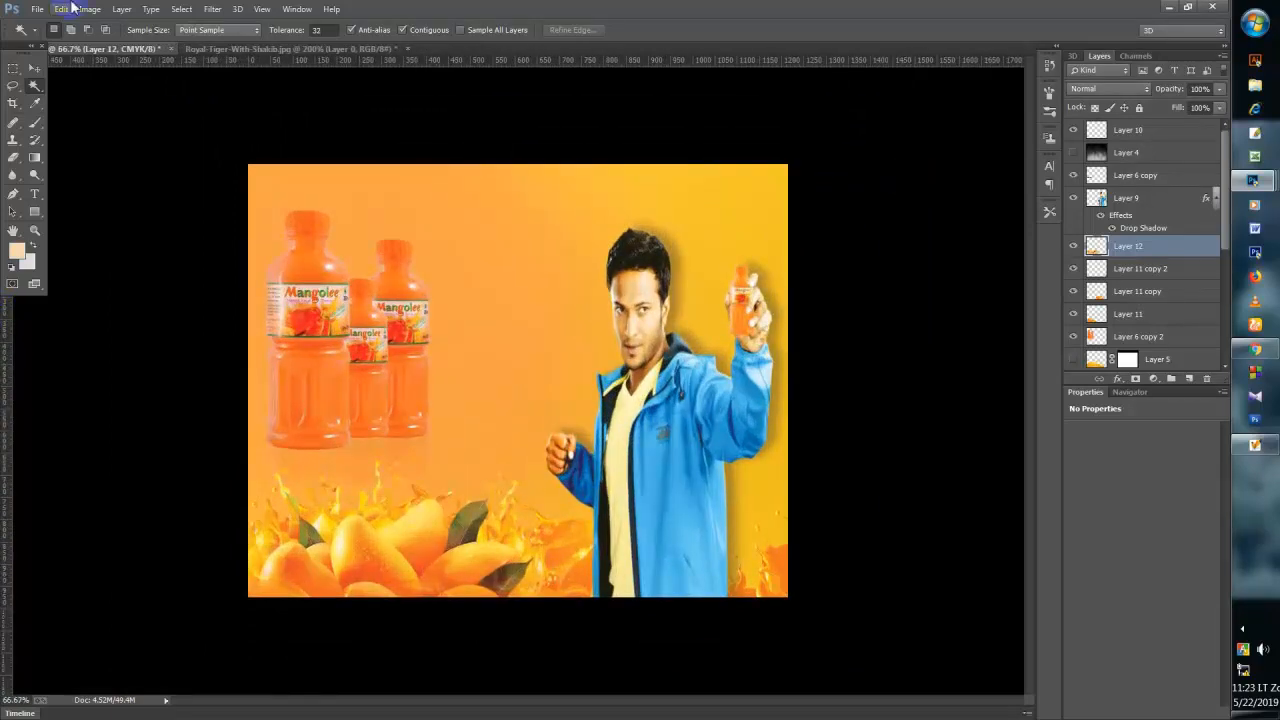
pyautogui.click(40, 10)
pyautogui.click(493, 193)
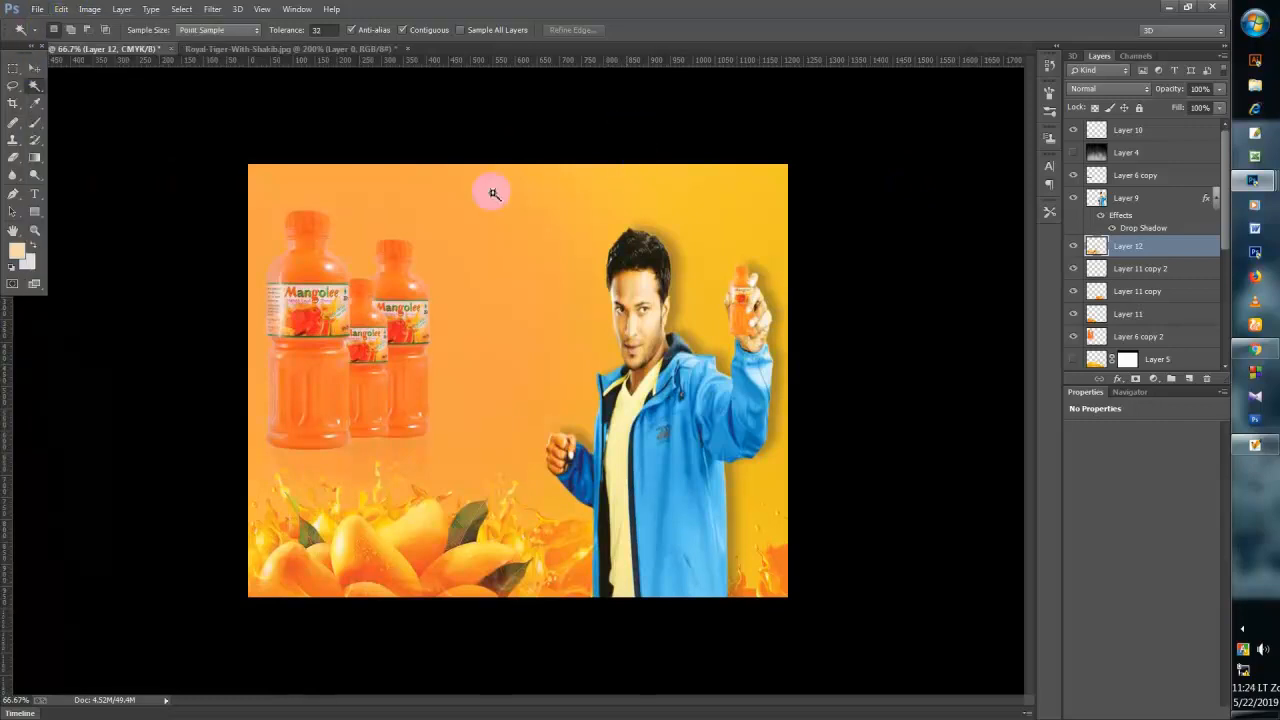
pyautogui.click(31, 12)
pyautogui.click(571, 156)
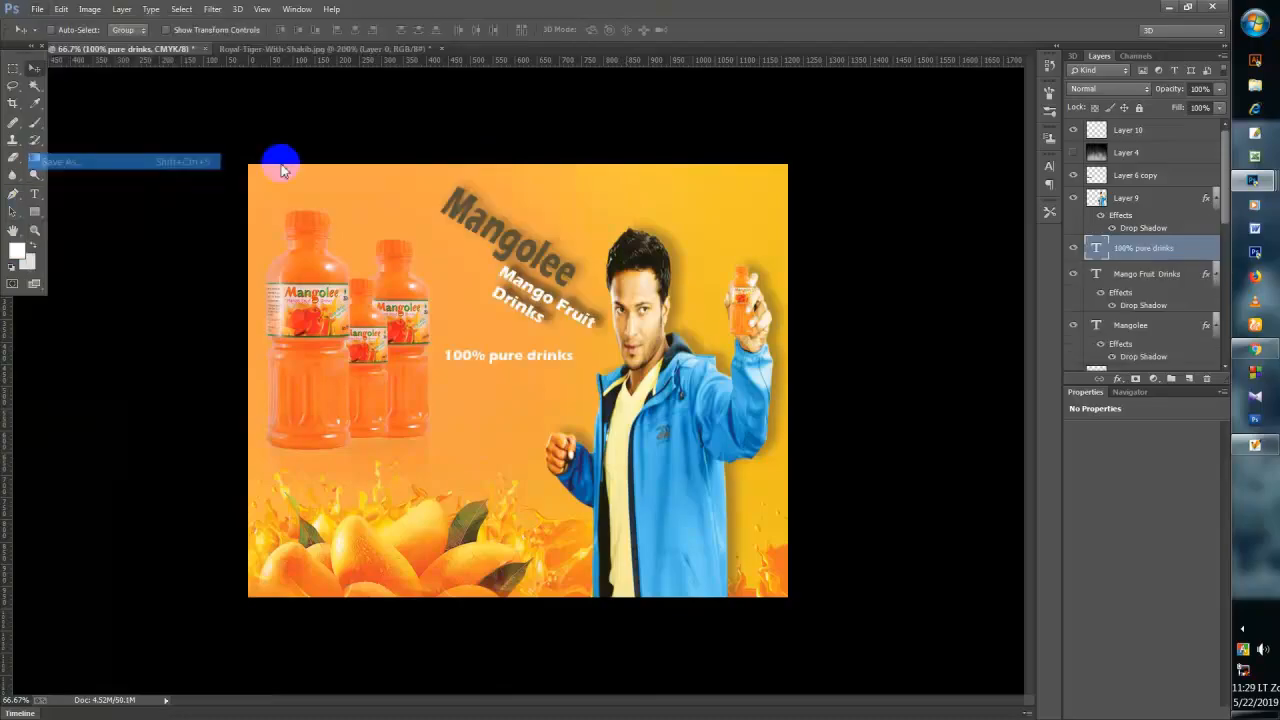
# - Save the finished advertisement to the Desktop as the JPEG Untitled-1 with quality 12 (Maximum) and Baseline ("Standard") format
pyautogui.click(277, 163)
pyautogui.click(120, 556)
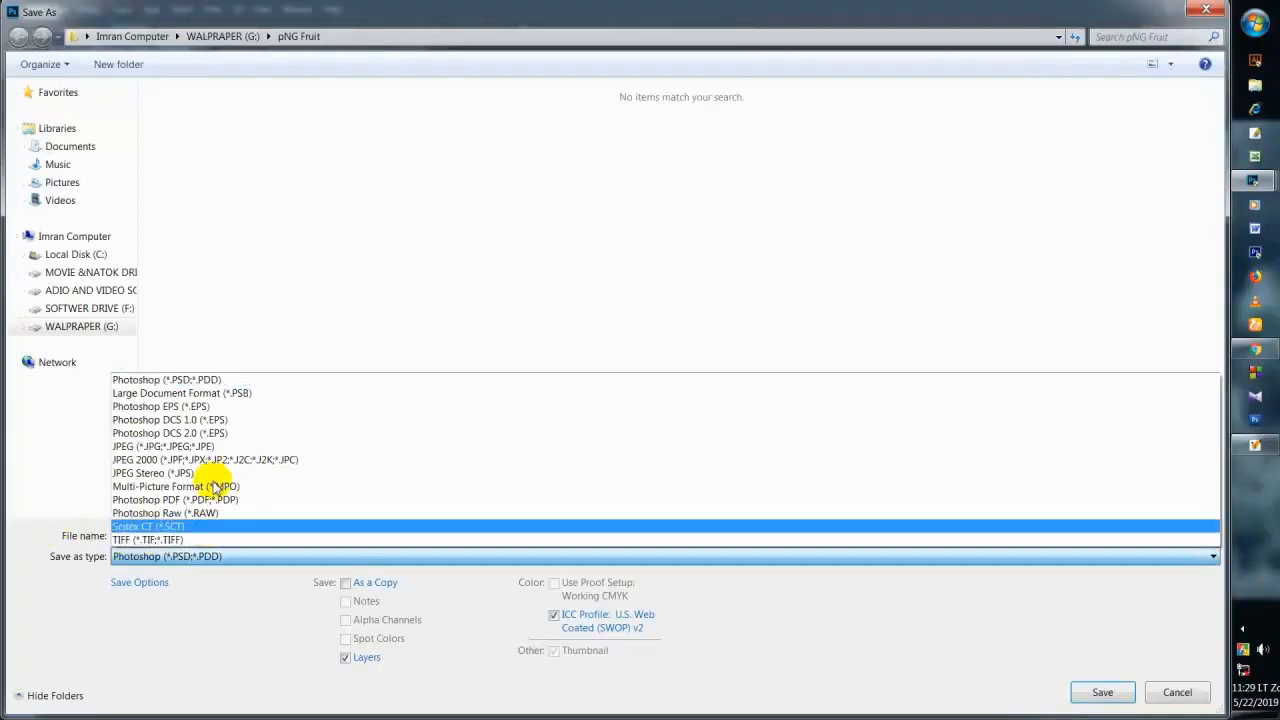
pyautogui.click(130, 446)
pyautogui.click(58, 93)
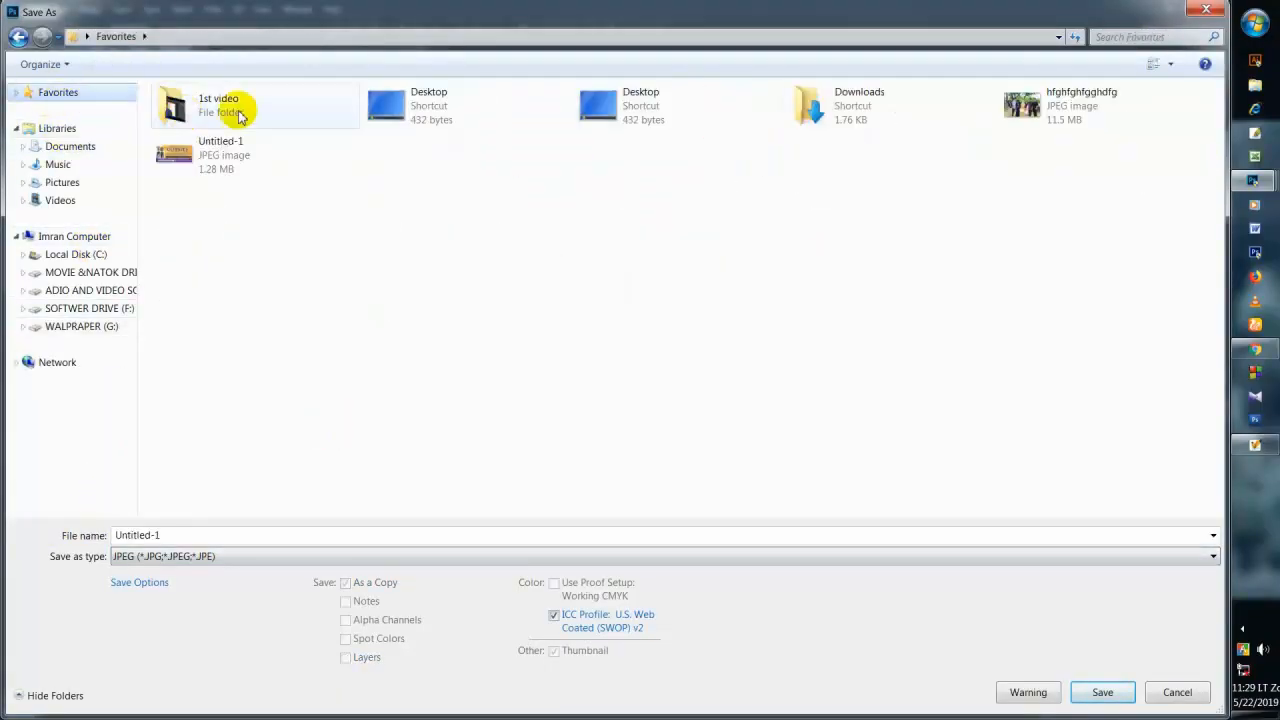
pyautogui.doubleClick(428, 105)
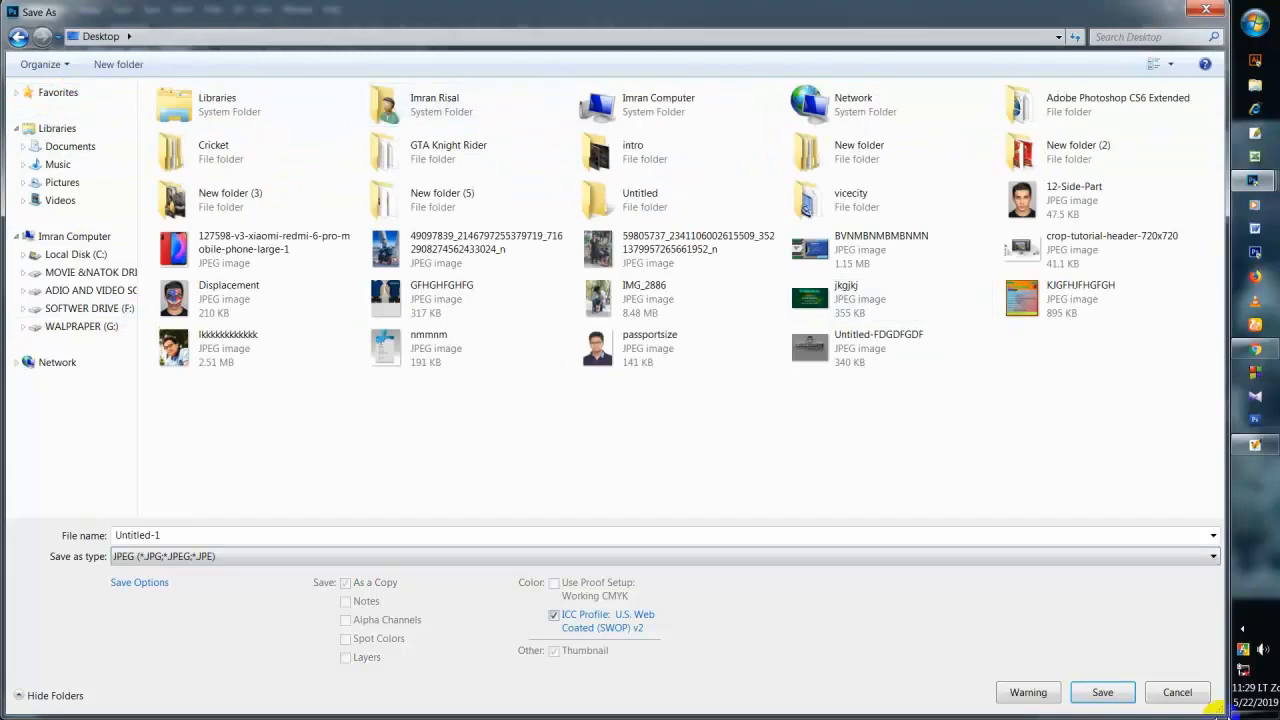
pyautogui.click(1100, 692)
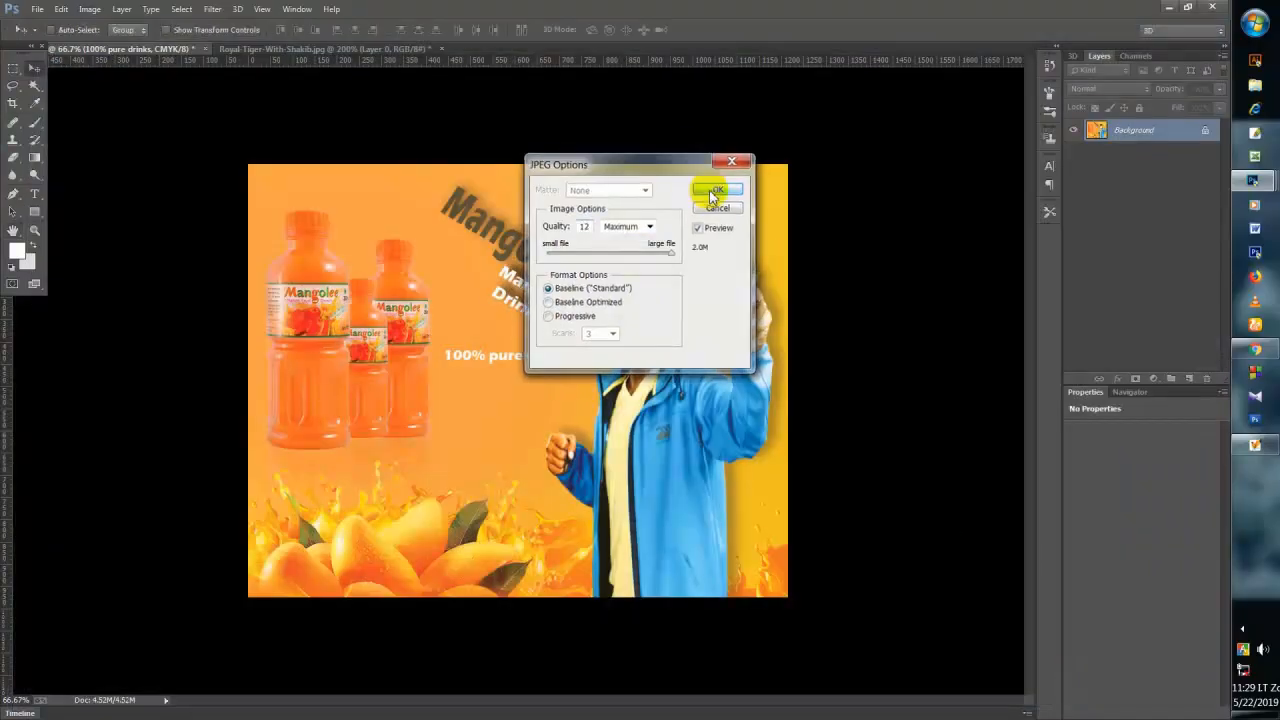
pyautogui.click(700, 189)
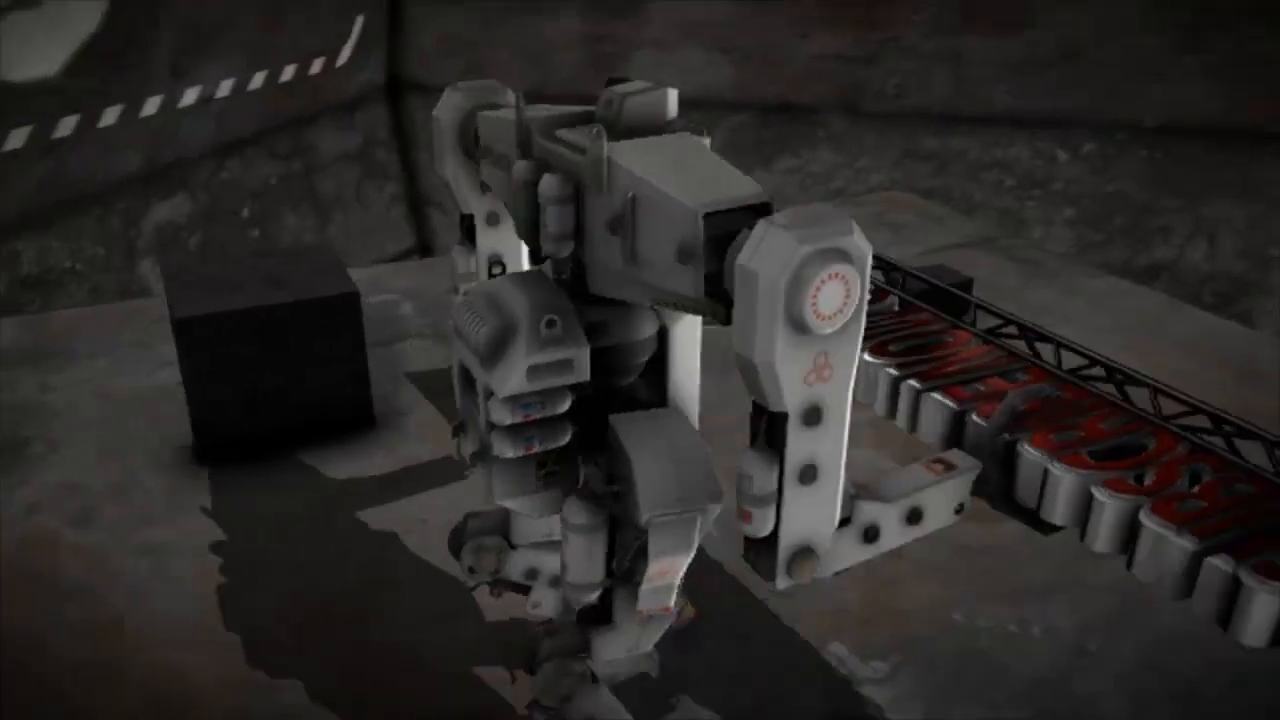